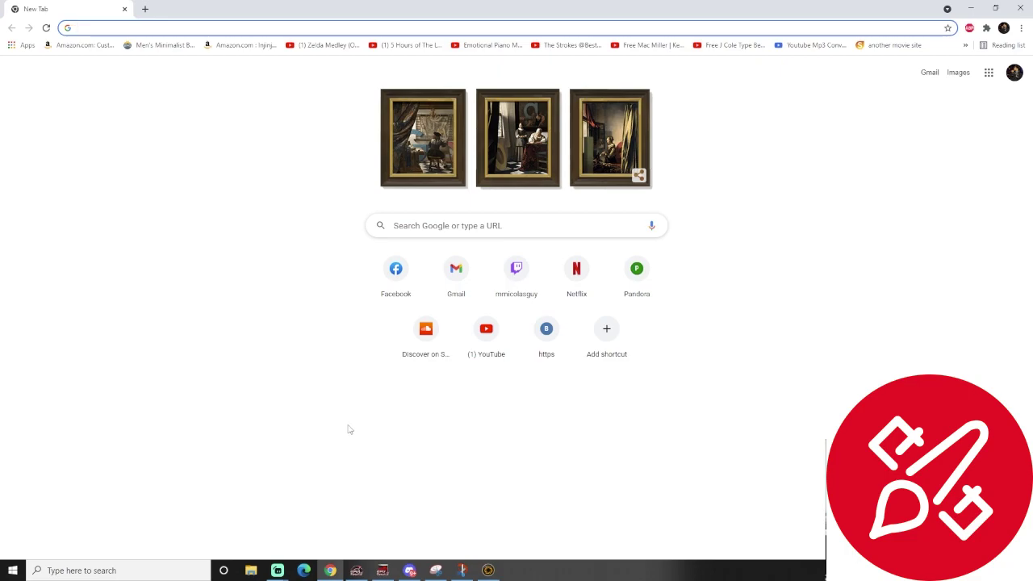
- Open the website traderjoexyz.com
key(Down)
key(Escape)
text(traderjoexyz.com)
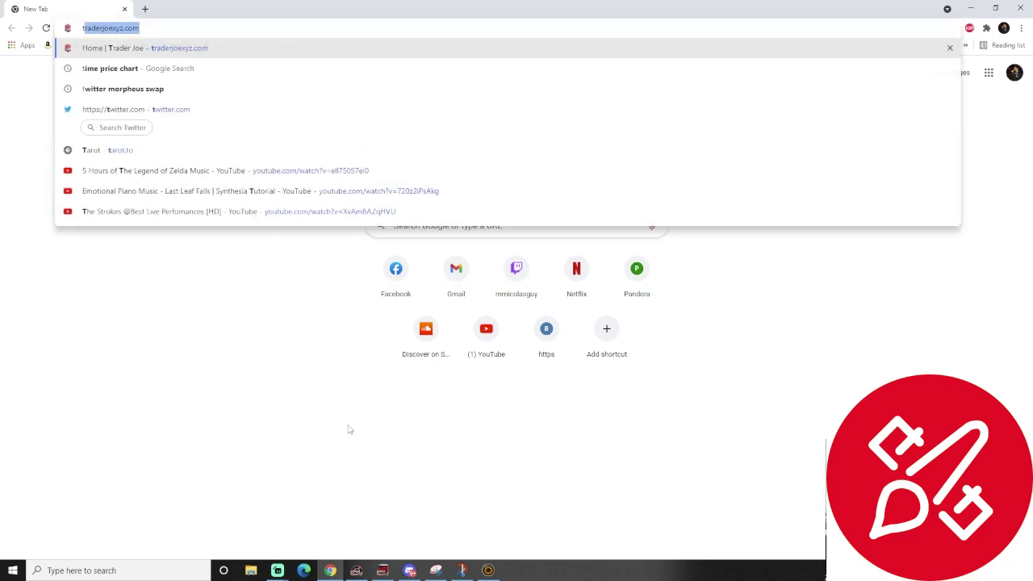
key(Return)
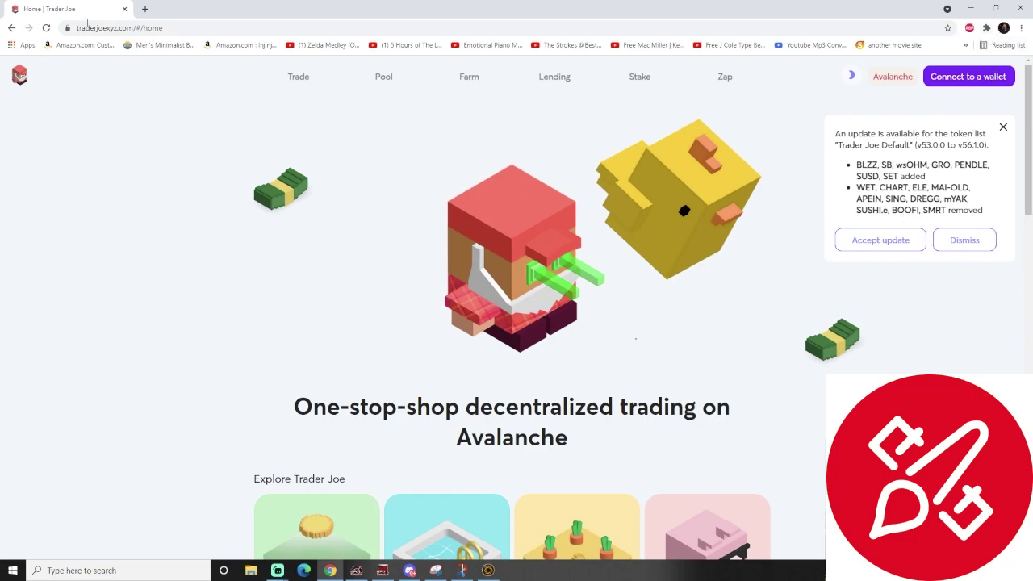
- Connect the site to the MetaMask wallet, unlocking it with the wallet password
click(967, 76)
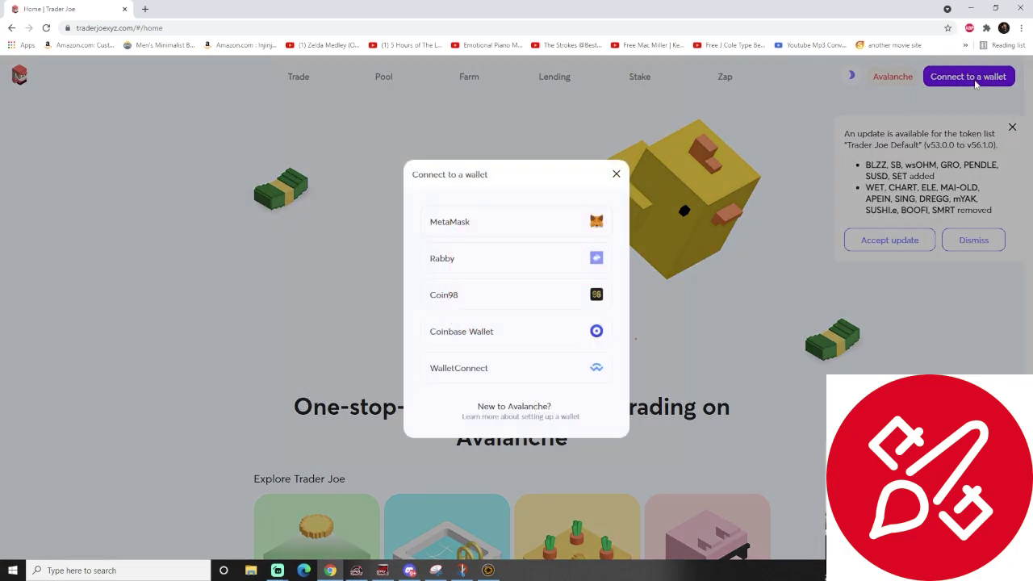
click(471, 226)
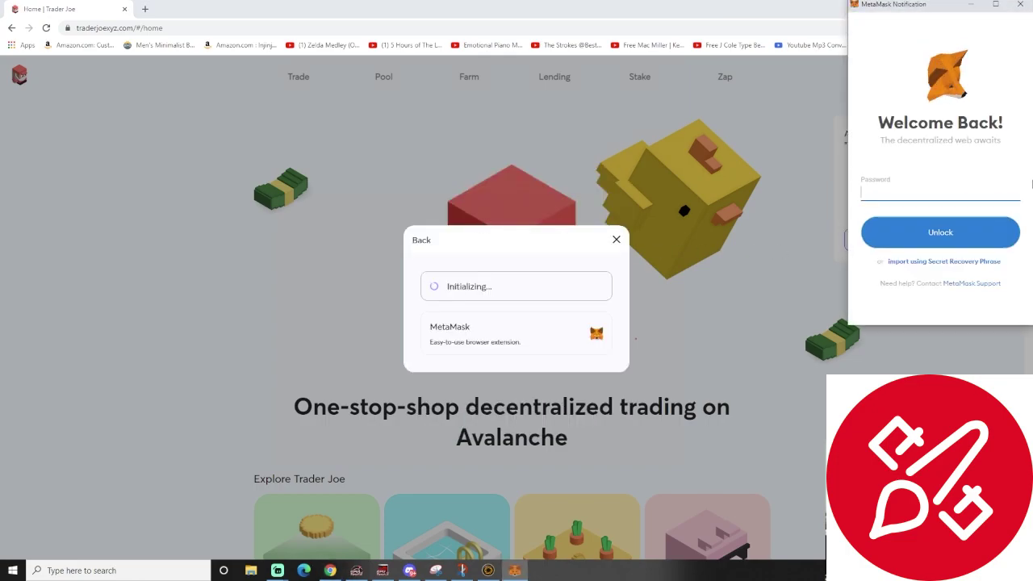
text(•••••••••)
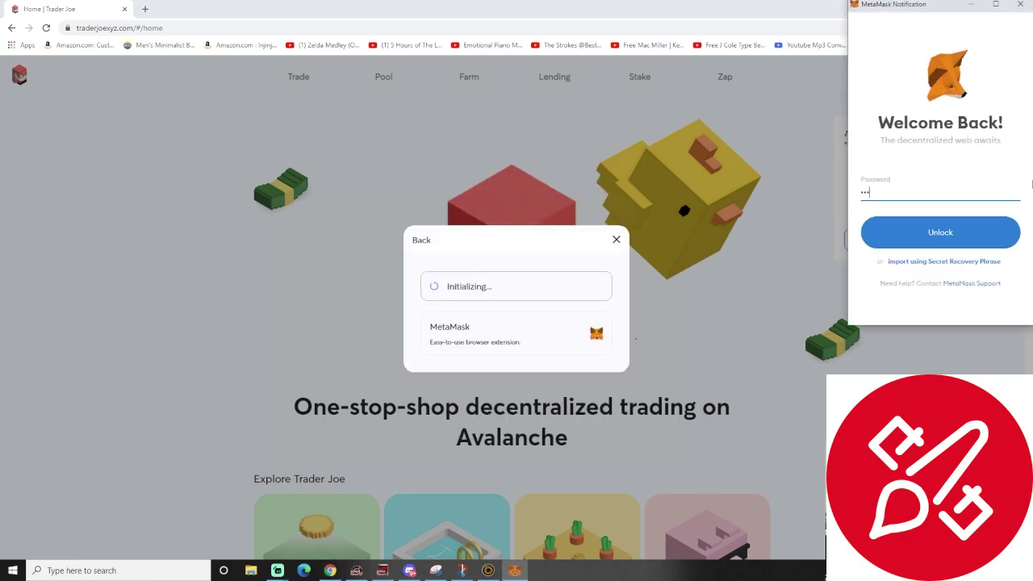
key(Return)
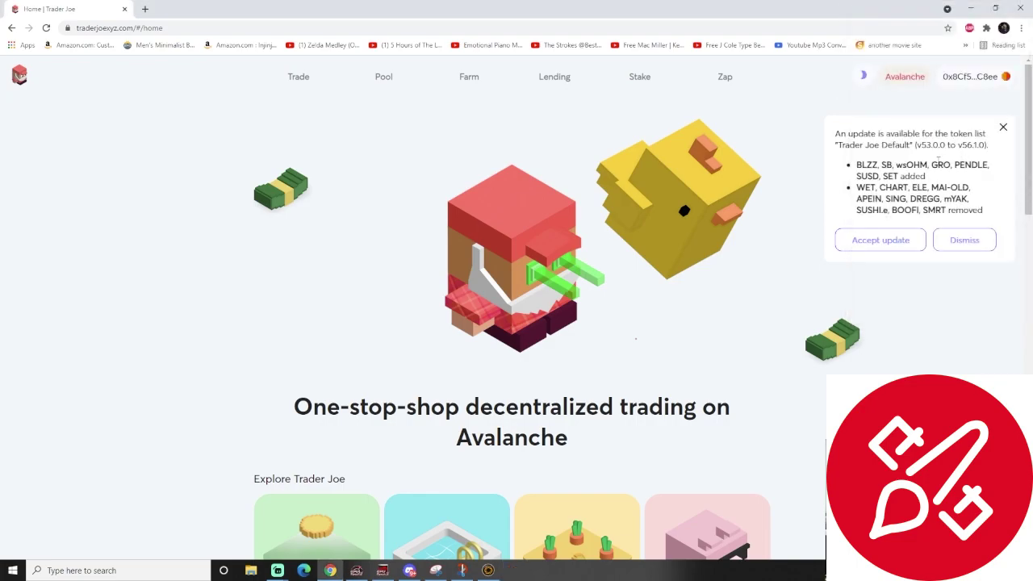
- Open the MetaMask extension and switch its network to Ethereum Mainnet
click(986, 28)
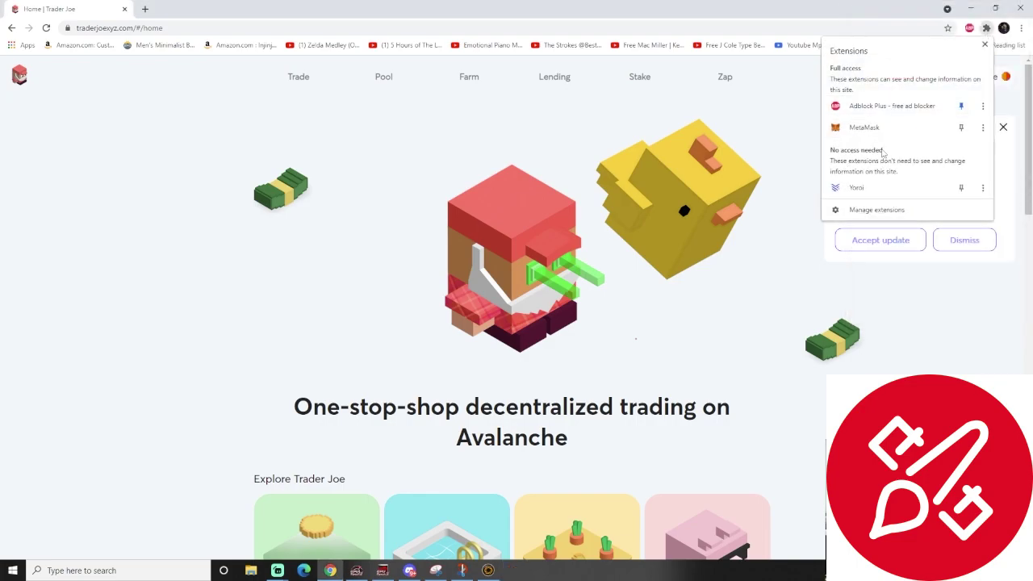
click(878, 132)
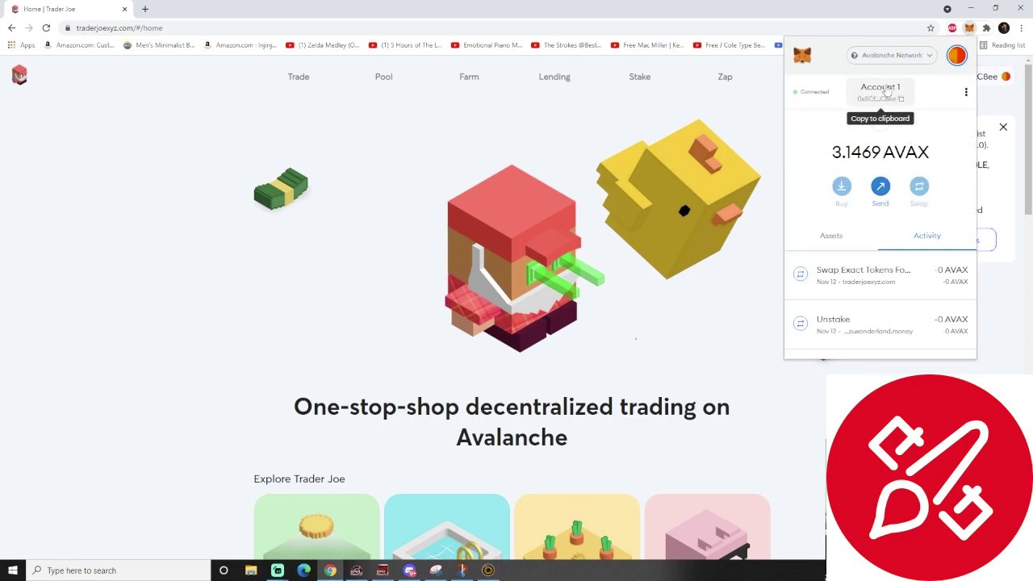
click(898, 59)
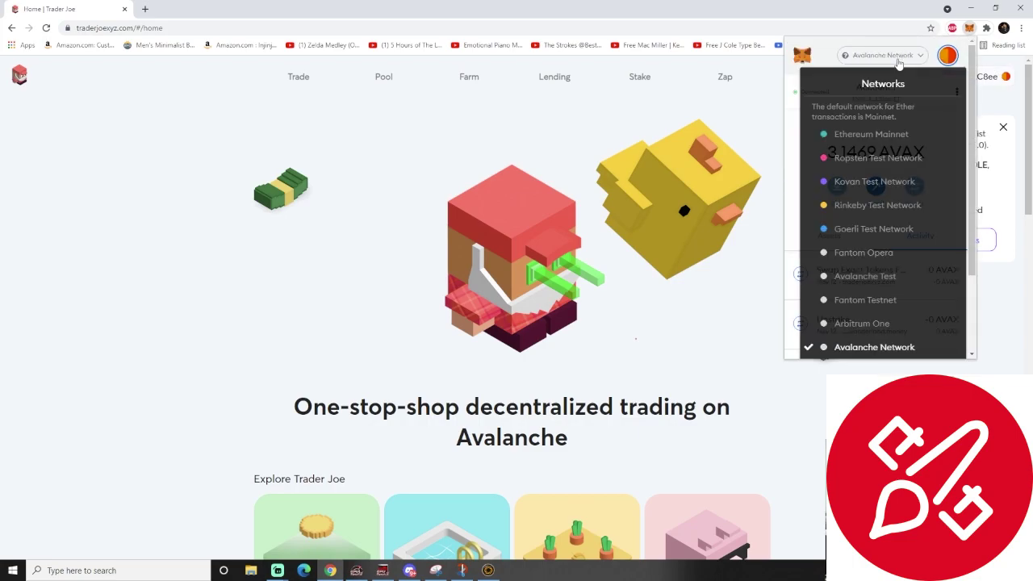
click(898, 60)
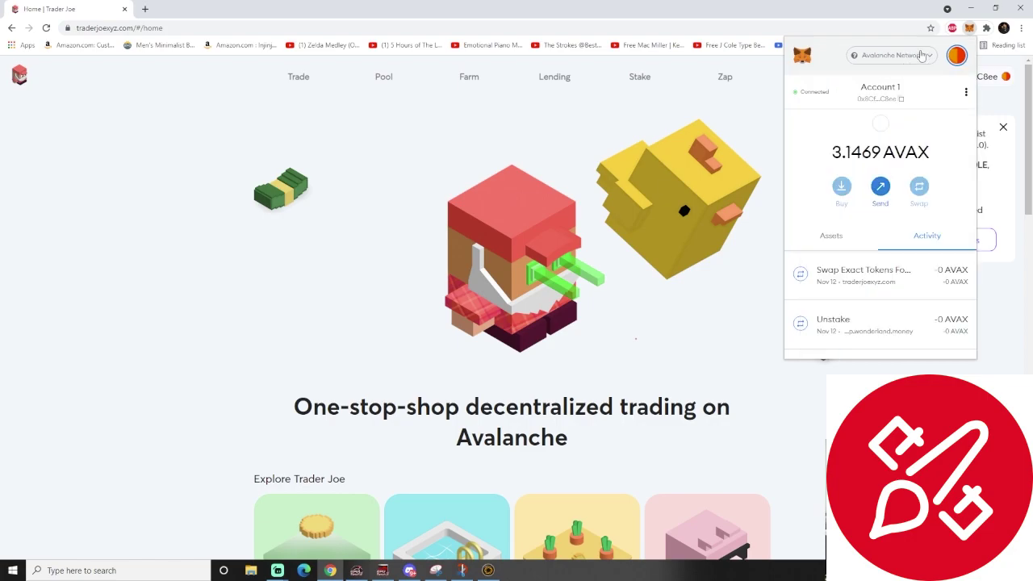
click(899, 60)
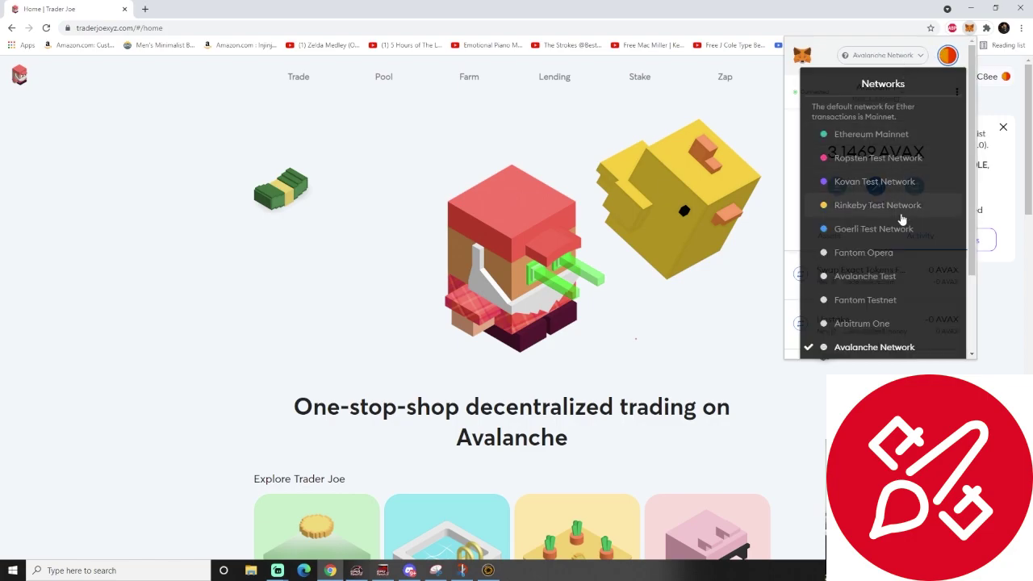
scroll(866, 314, down, 3)
scroll(864, 313, up, 3)
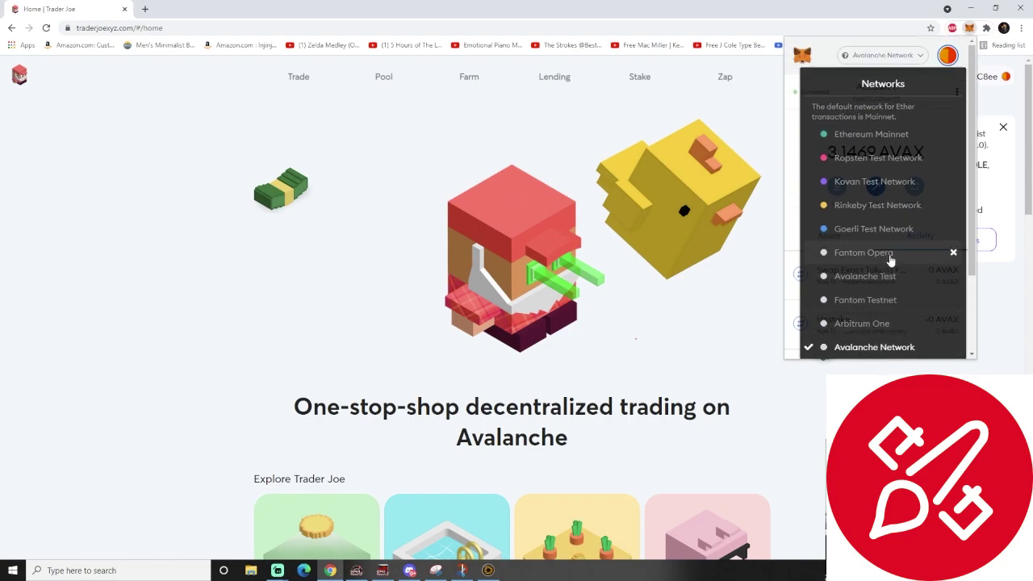
click(869, 137)
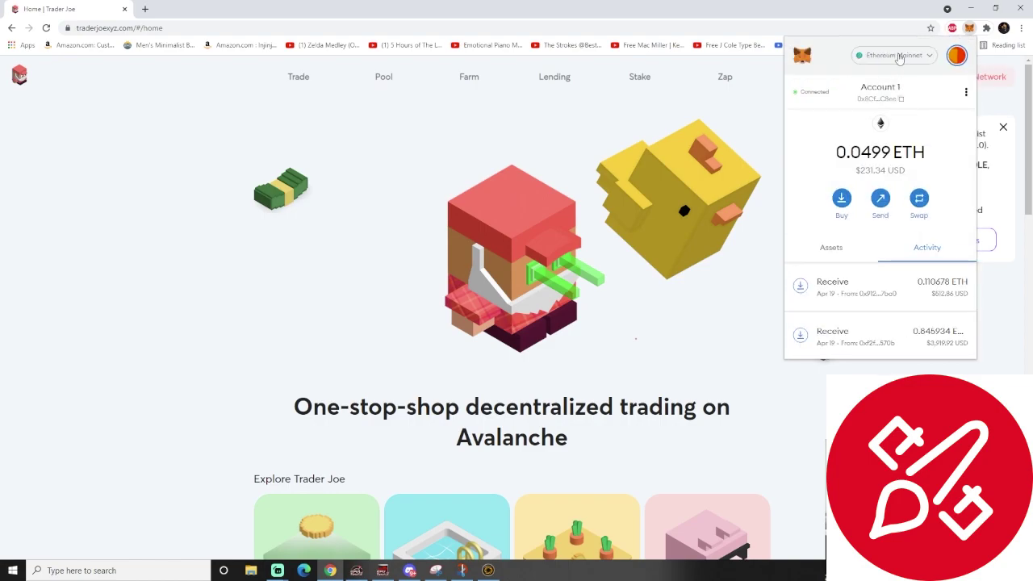
- Delete the Avalanche Network from MetaMask's network list and confirm the deletion
click(897, 57)
scroll(893, 239, down, 3)
click(948, 246)
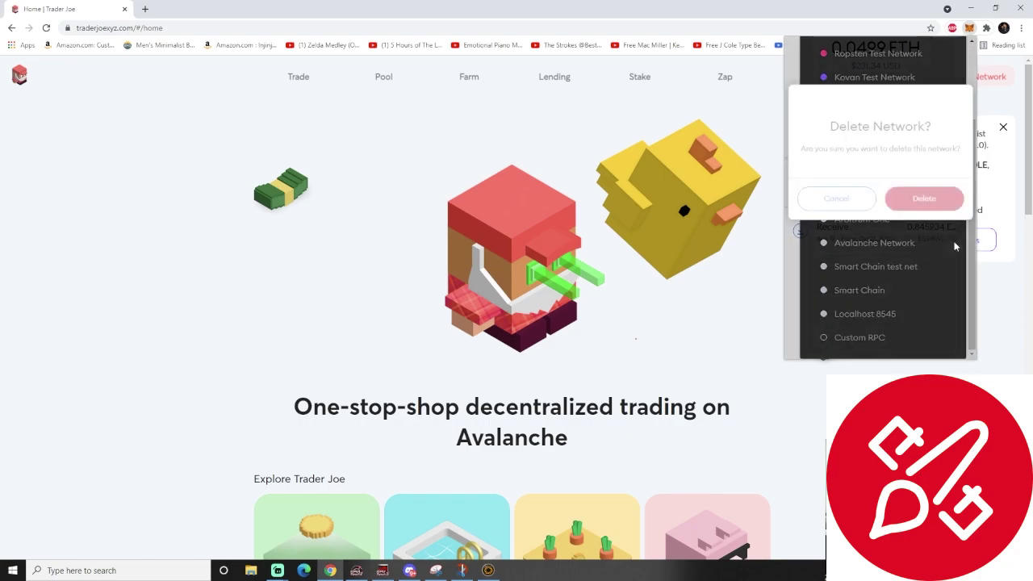
click(929, 203)
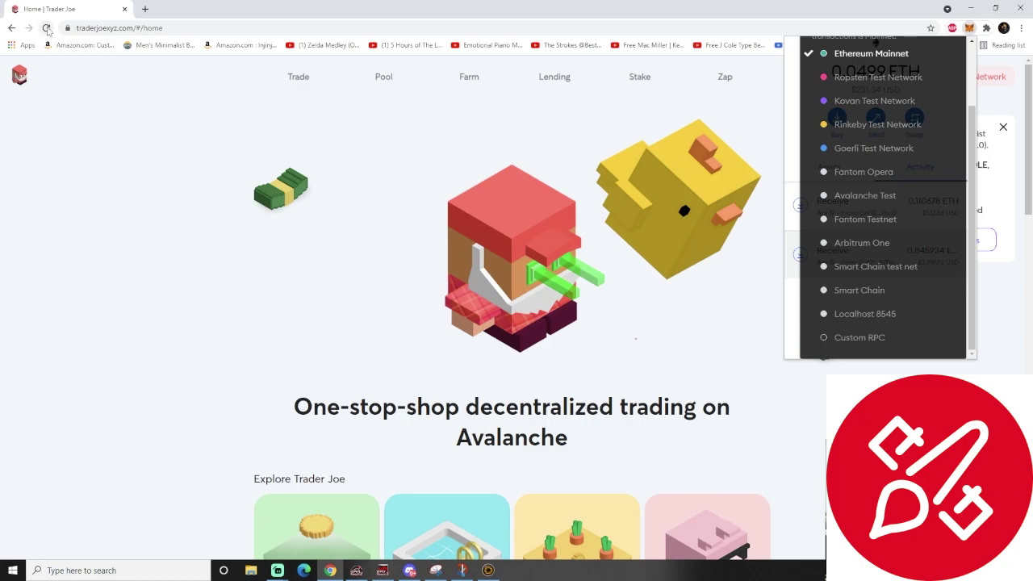
- Reload the Trader Joe site, reconnect it through MetaMask and request the switch to the Avalanche chain
click(46, 29)
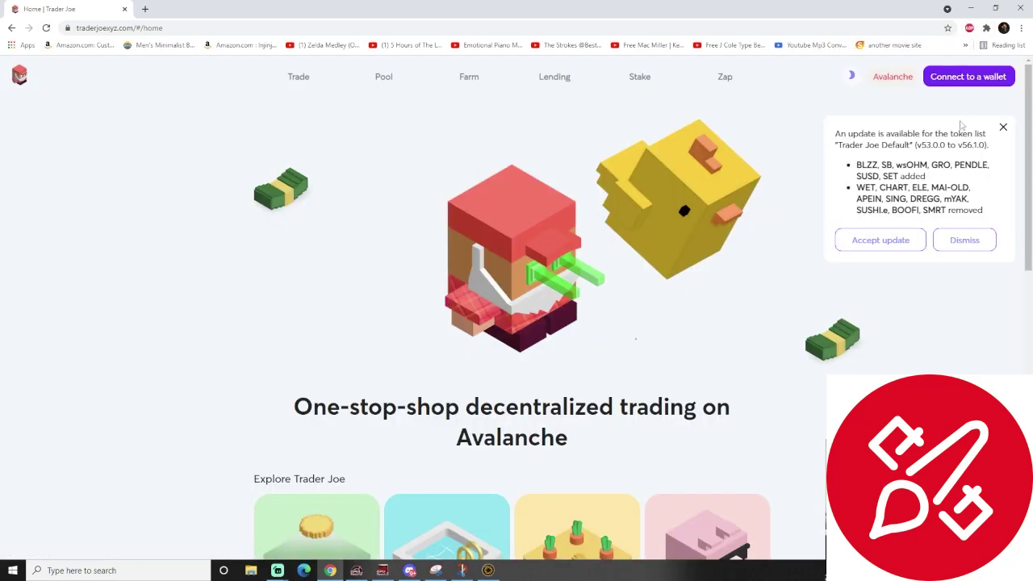
click(959, 86)
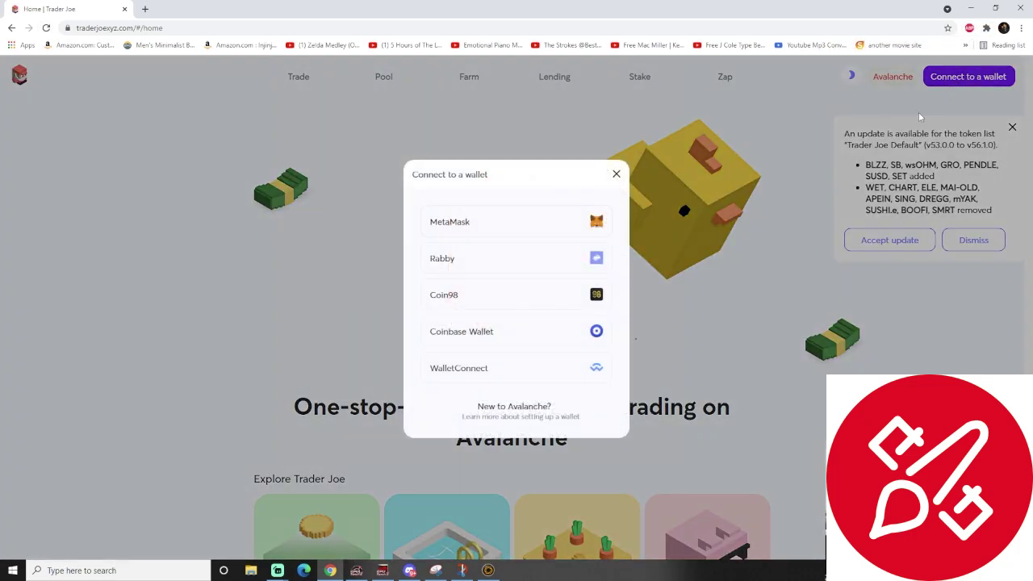
click(489, 231)
click(497, 328)
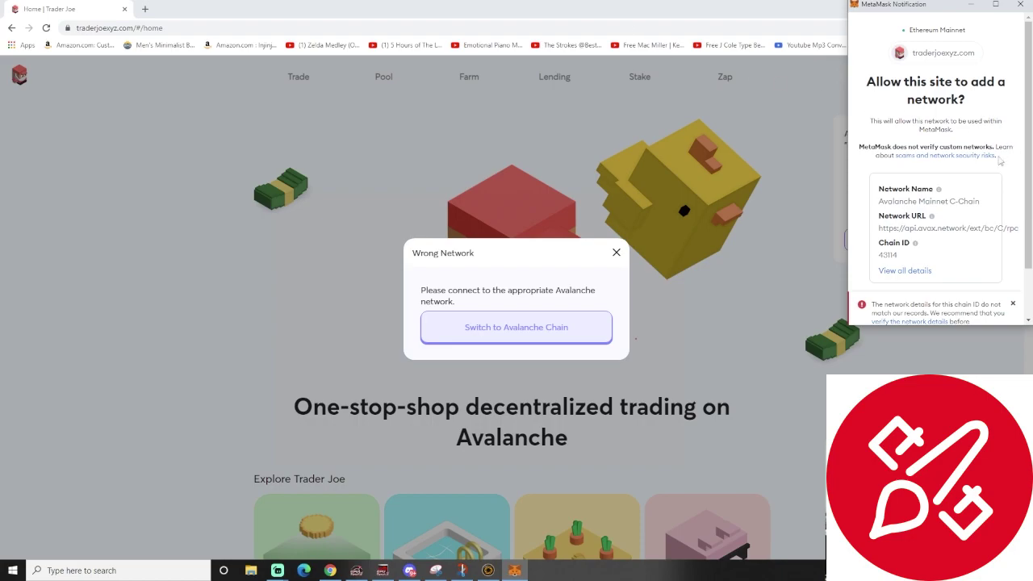
- Approve adding the Avalanche Mainnet C-Chain network in MetaMask and allow the site to switch to it
drag(869, 82, 972, 103)
click(992, 106)
scroll(991, 118, down, 2)
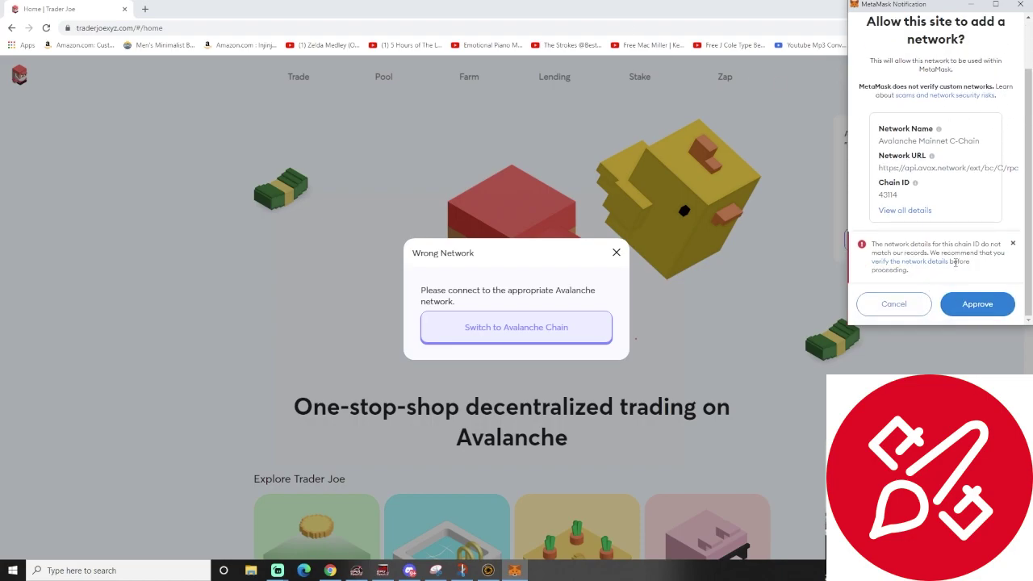
click(995, 313)
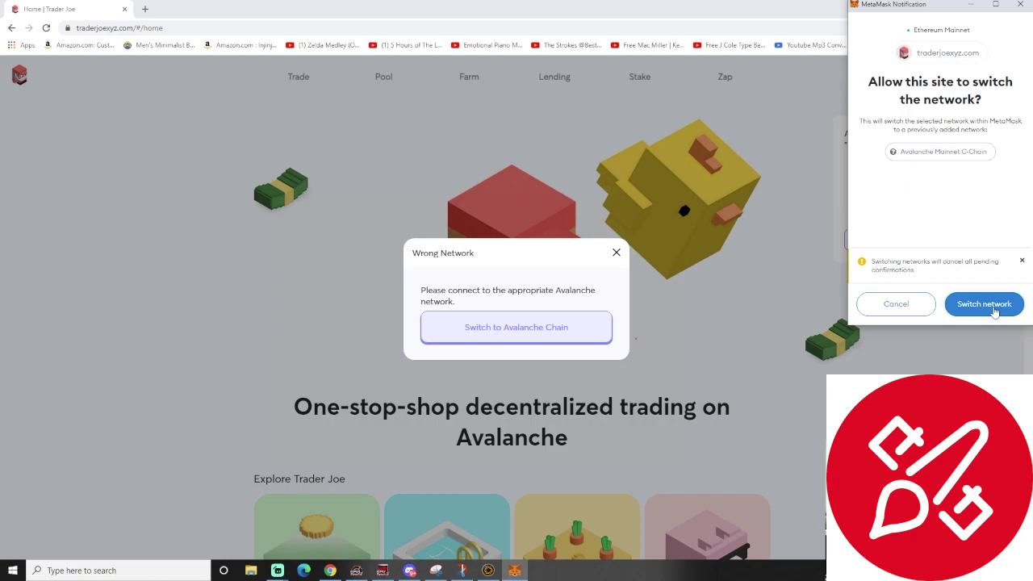
click(992, 305)
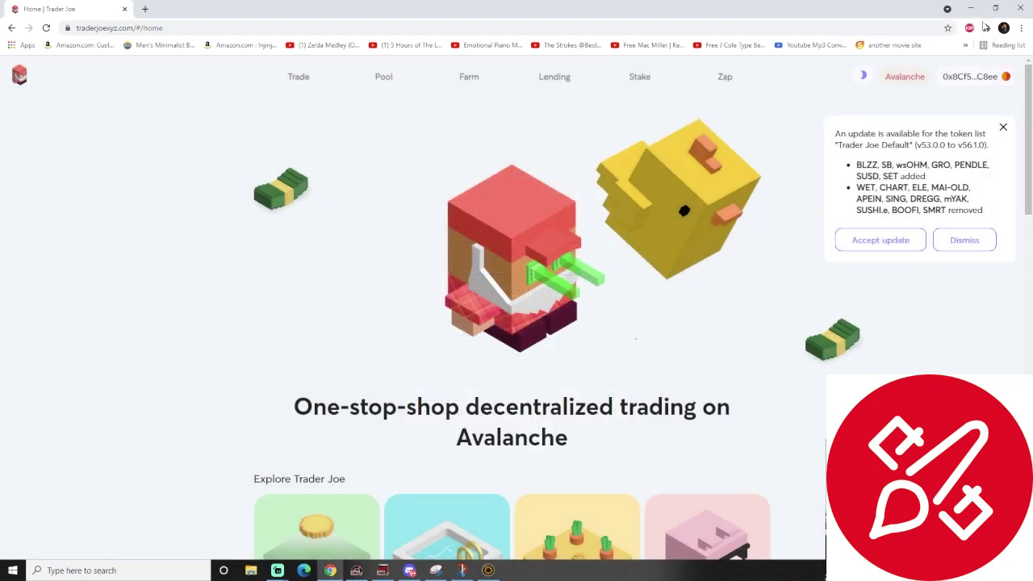
- Examine the MetaMask wallet's asset list and its list of networks
click(985, 28)
click(936, 127)
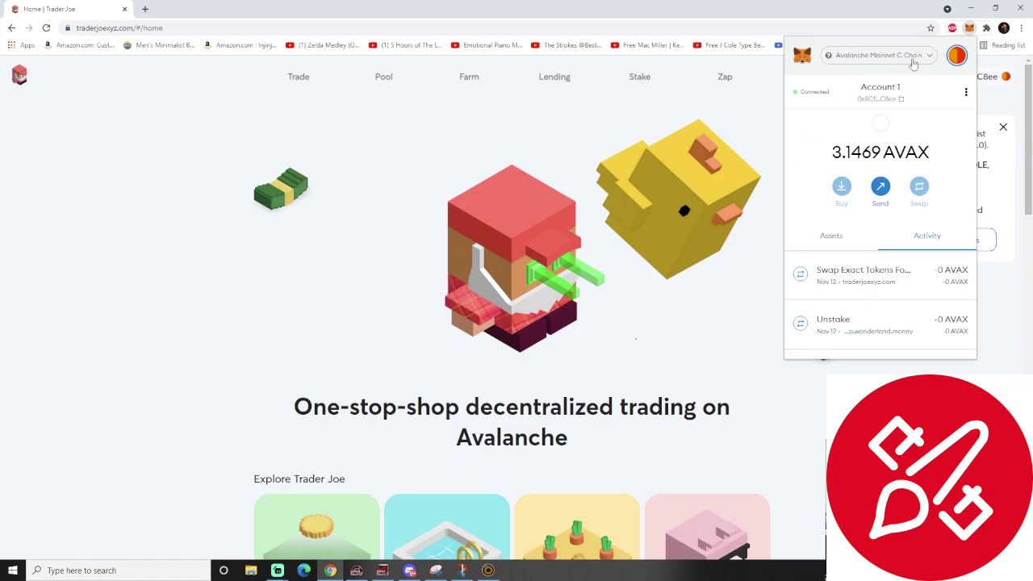
click(829, 240)
scroll(883, 263, down, 6)
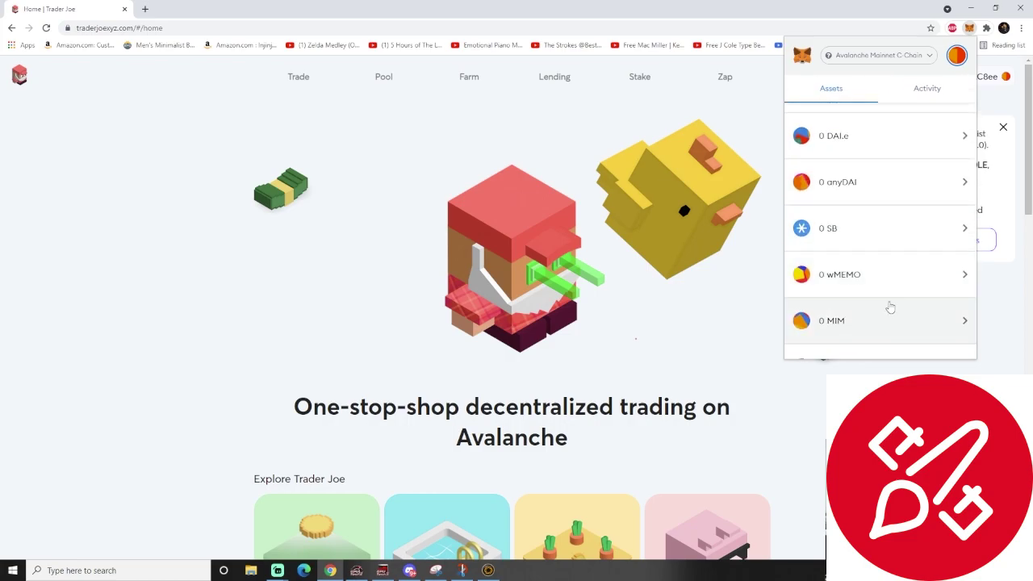
scroll(887, 295, up, 3)
scroll(889, 295, up, 3)
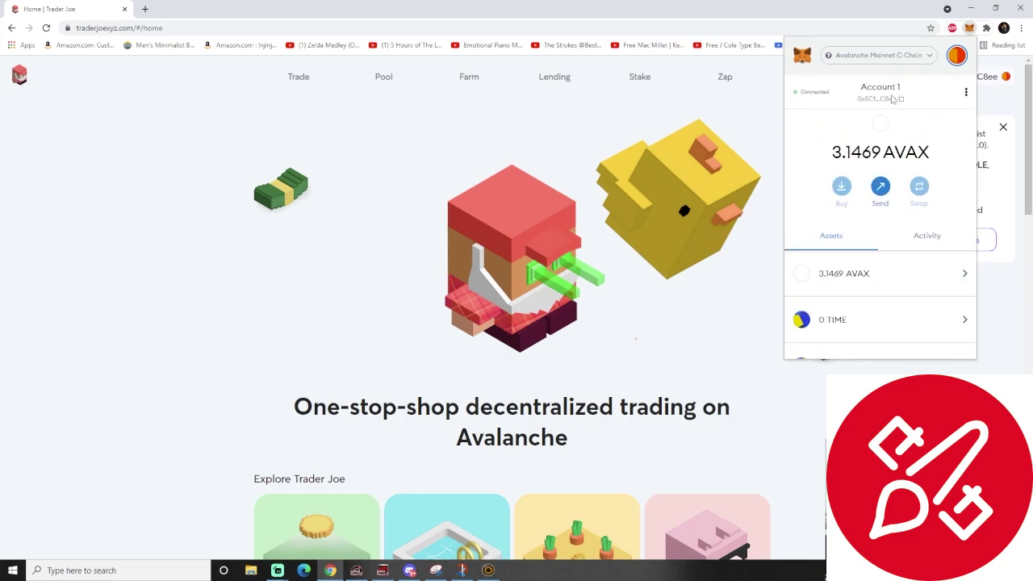
click(897, 56)
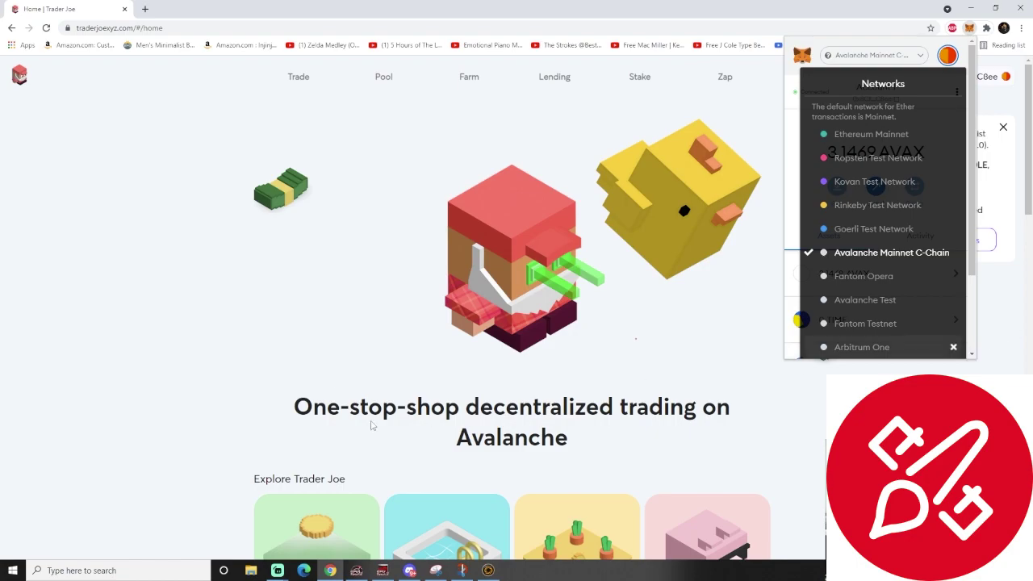
- Open the Trade page and set the swap's source token to WAVAX with the maximum available amount
click(297, 76)
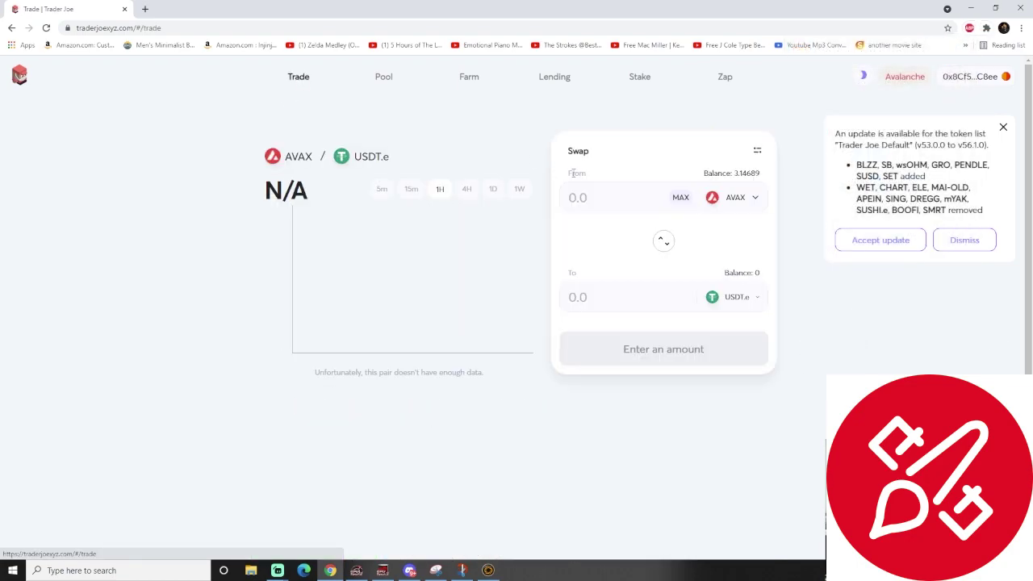
click(741, 200)
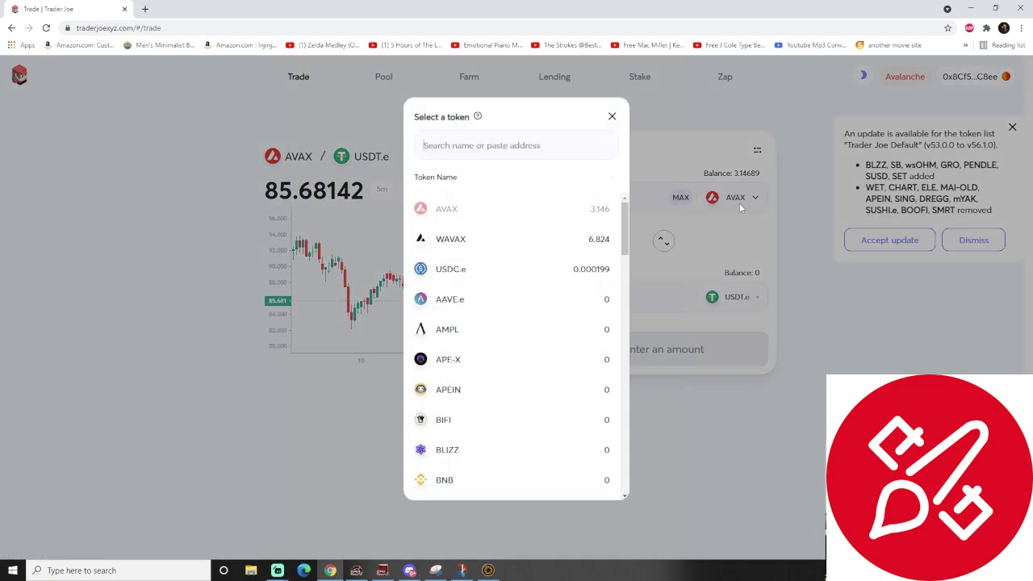
click(483, 247)
click(682, 198)
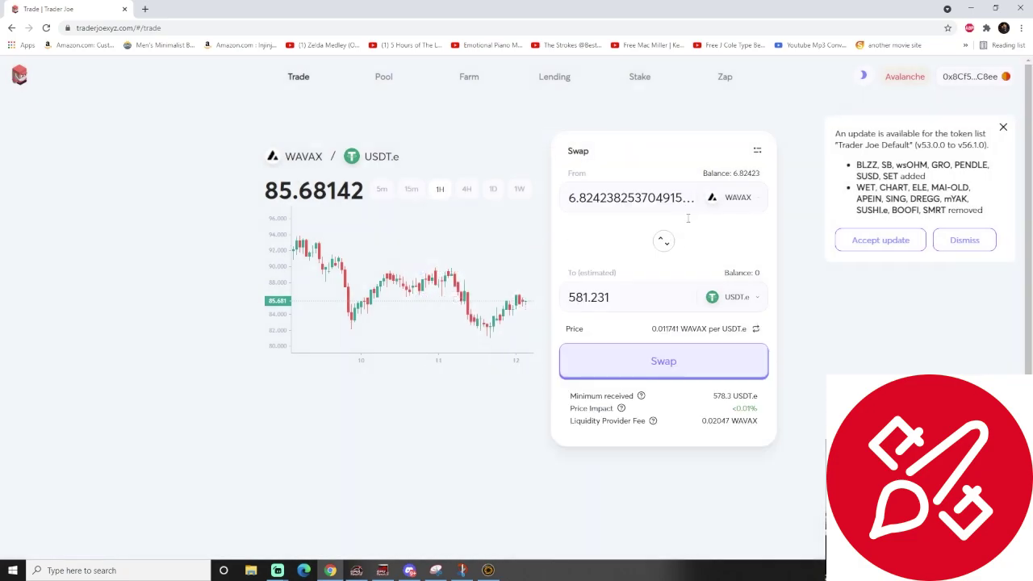
- Search for "time" and set TIME as the token to receive in the swap
click(738, 297)
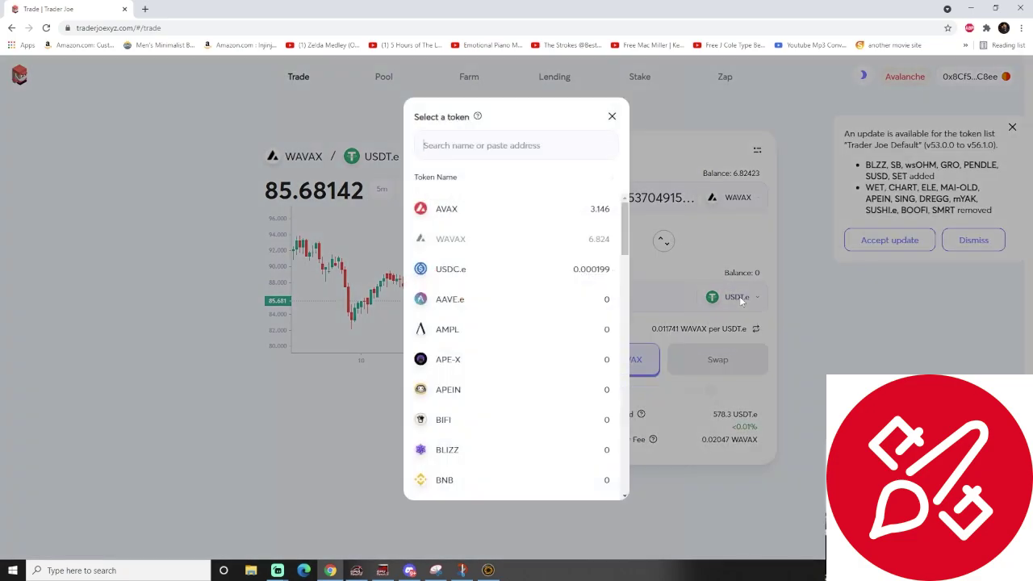
text(time)
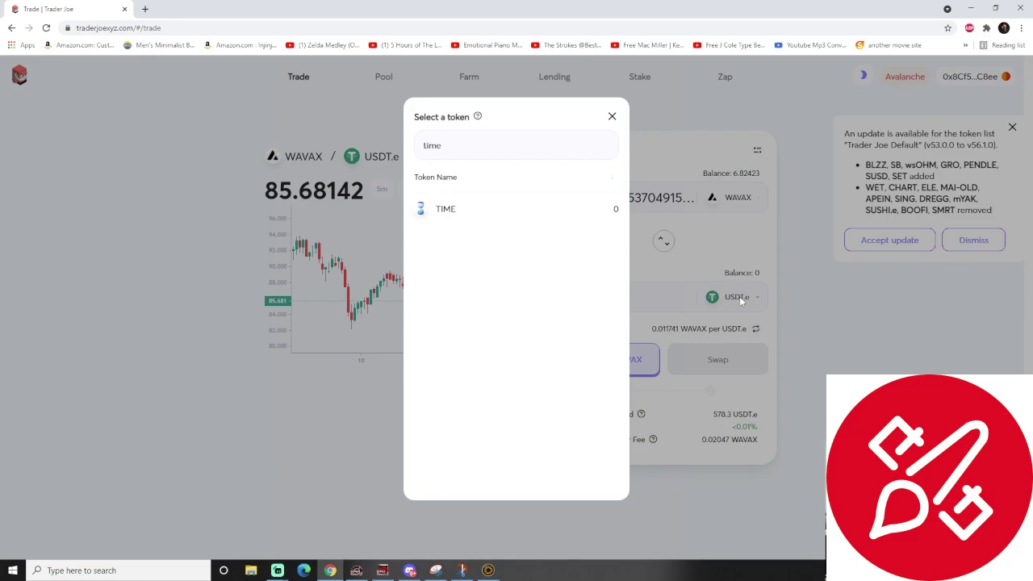
click(450, 213)
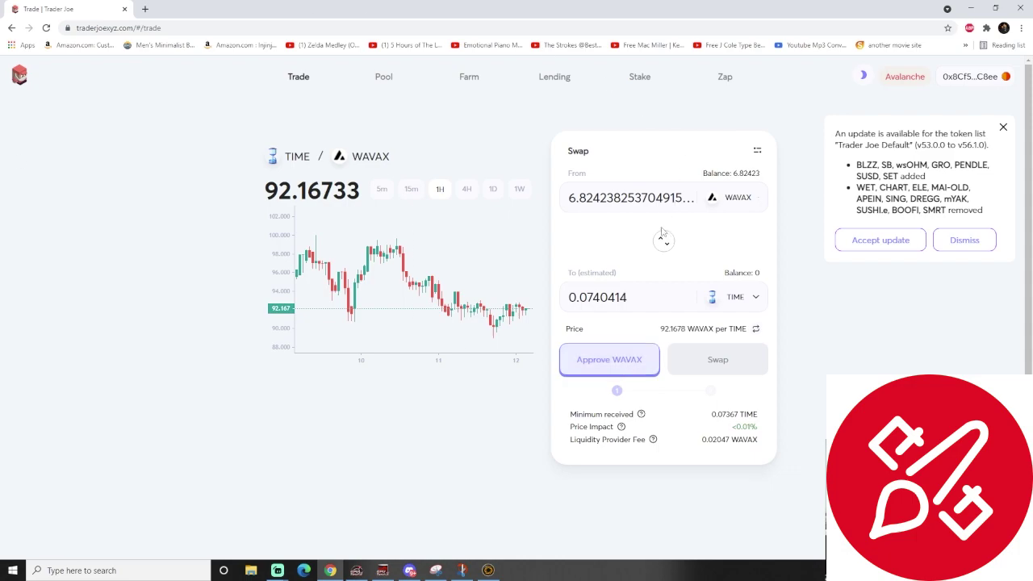
- Approve Trader Joe's spending of WAVAX, confirm it in MetaMask and view the approval transaction on Snowtrace
click(634, 365)
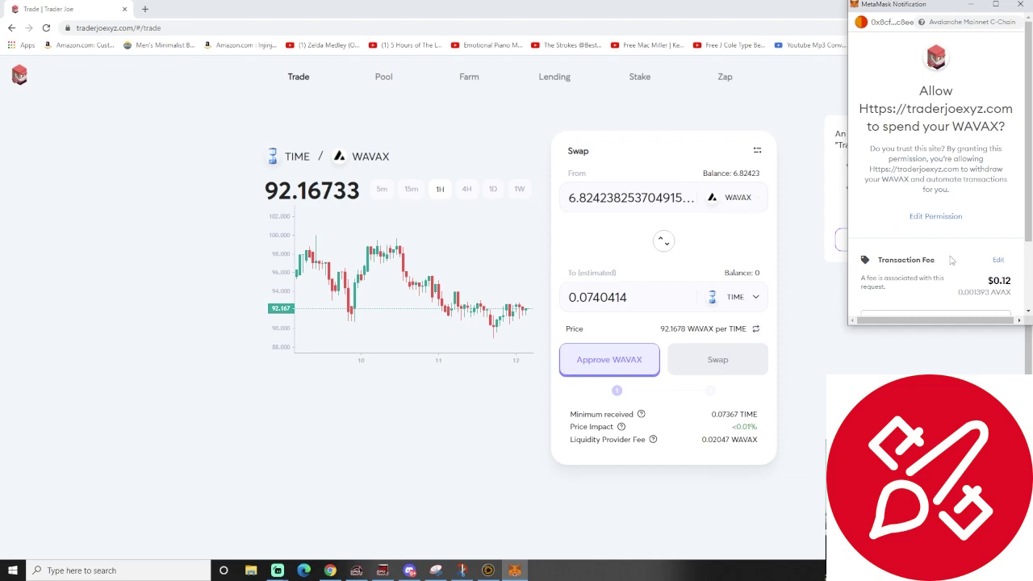
scroll(950, 260, down, 2)
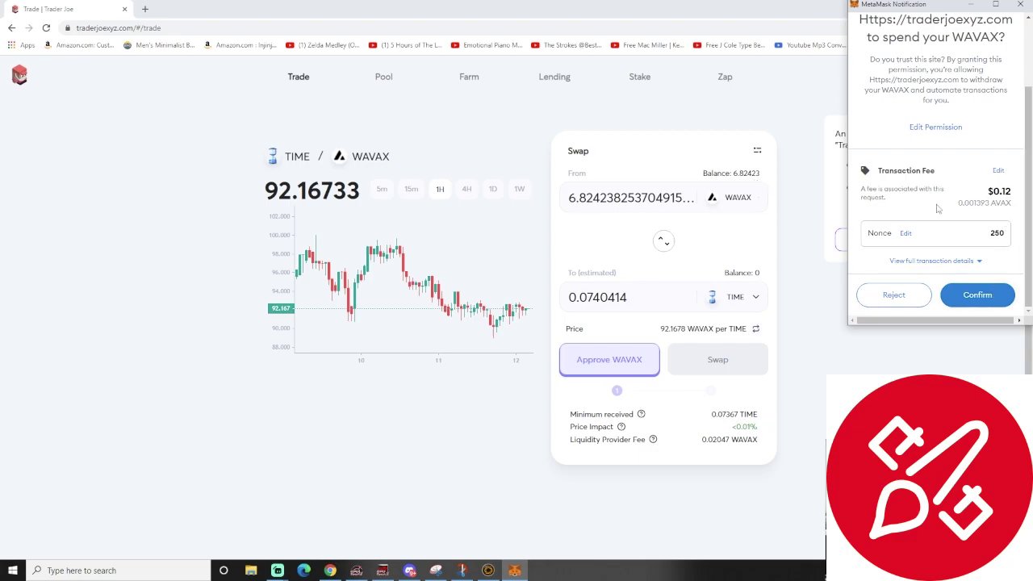
click(975, 297)
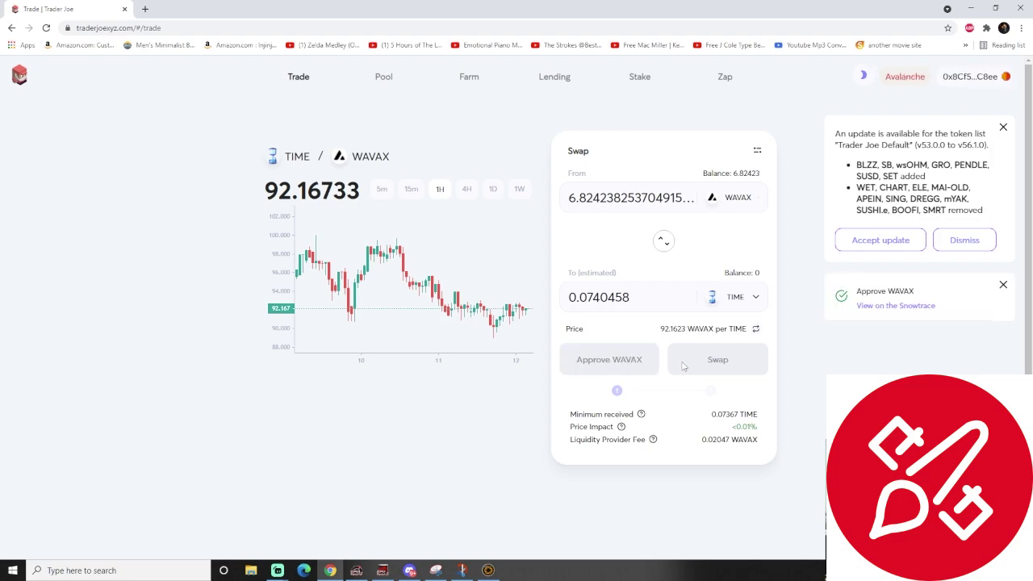
click(918, 307)
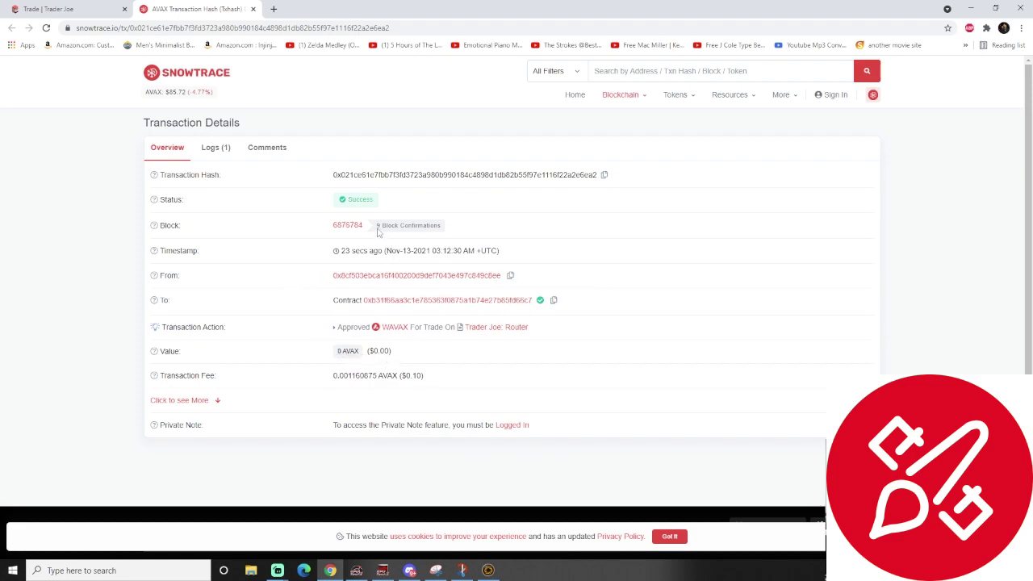
- Examine the approval transaction's status, timestamp and action on Snowtrace, and close its page
mouse_move(361, 199)
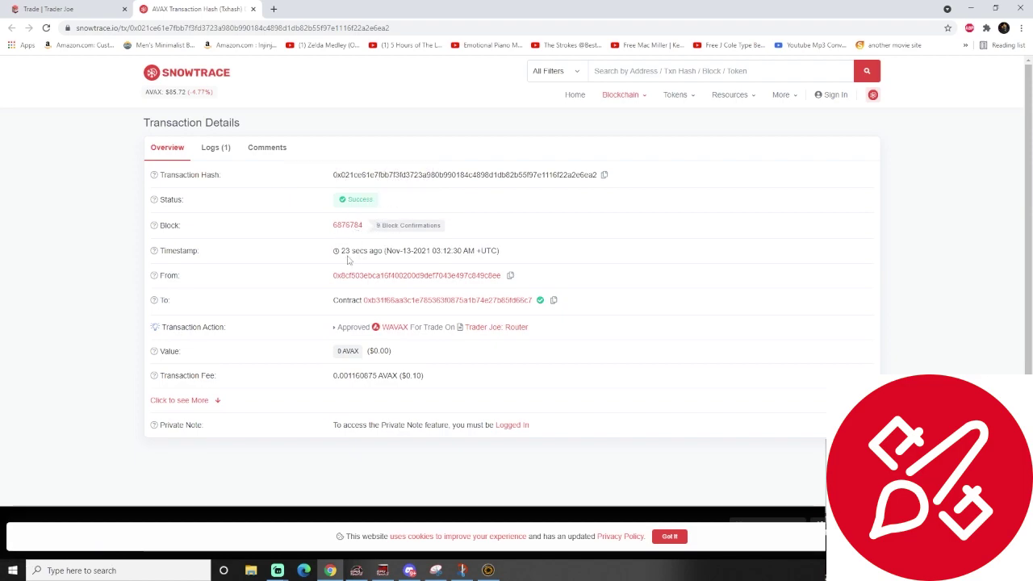
drag(339, 251, 537, 256)
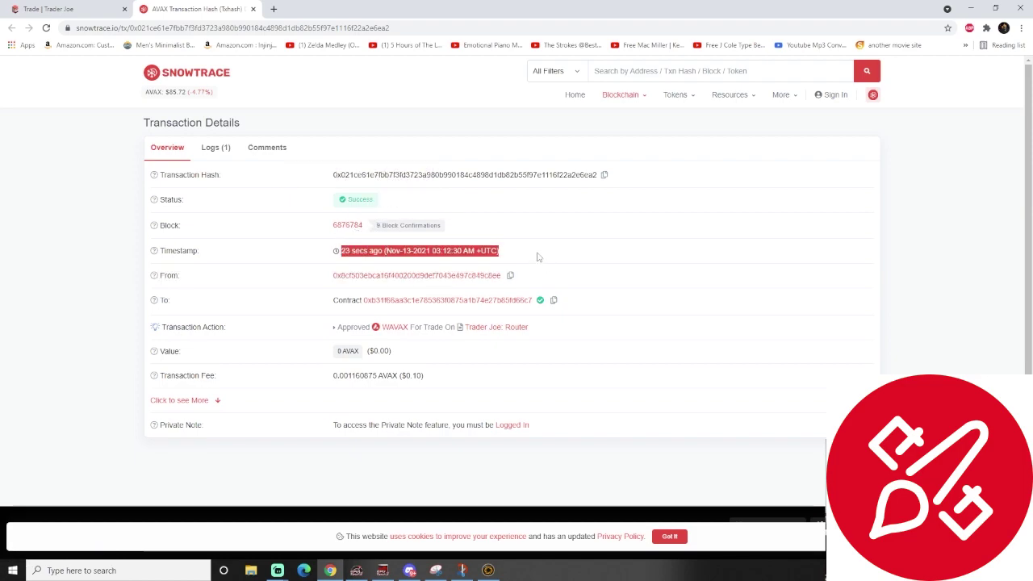
click(328, 275)
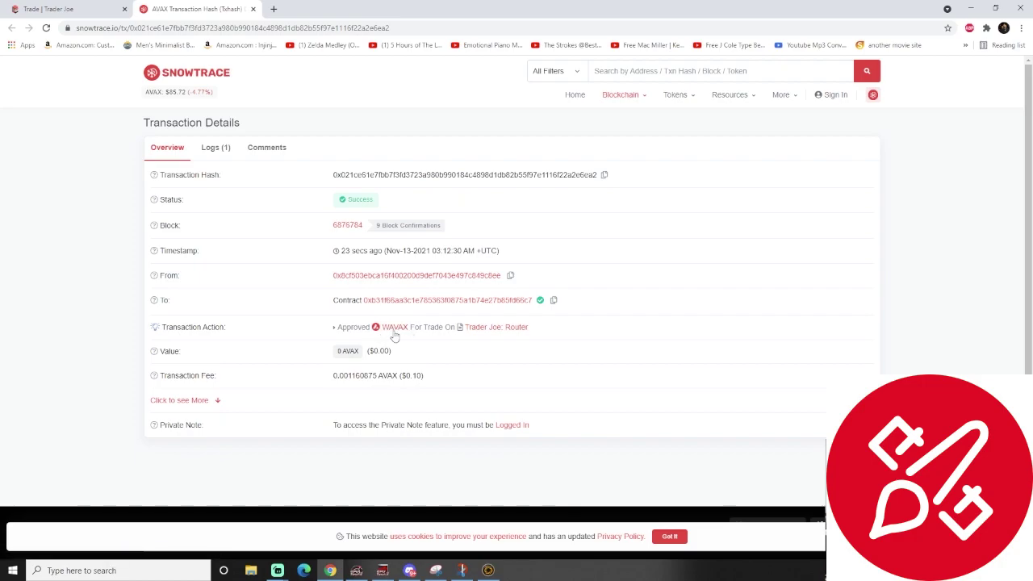
click(252, 9)
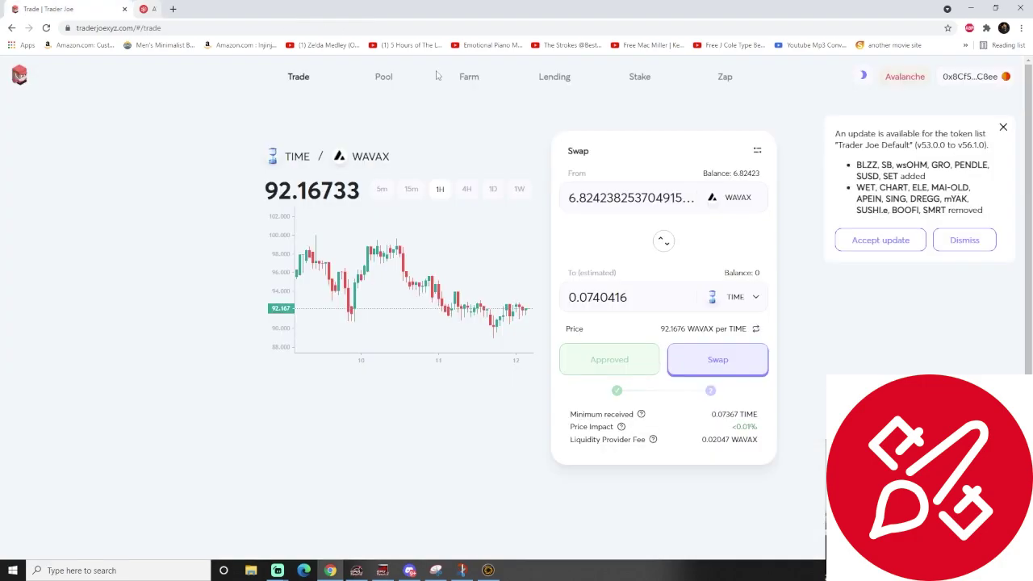
- Submit the swap of the entered WAVAX amount for TIME, confirm it in MetaMask and dismiss the submission notice
click(707, 361)
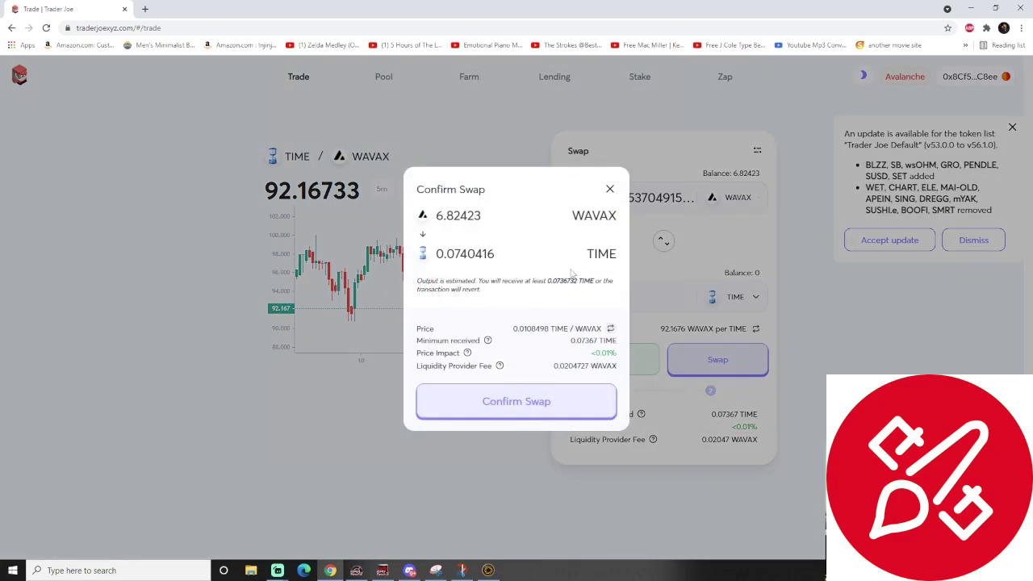
double_click(592, 254)
click(548, 404)
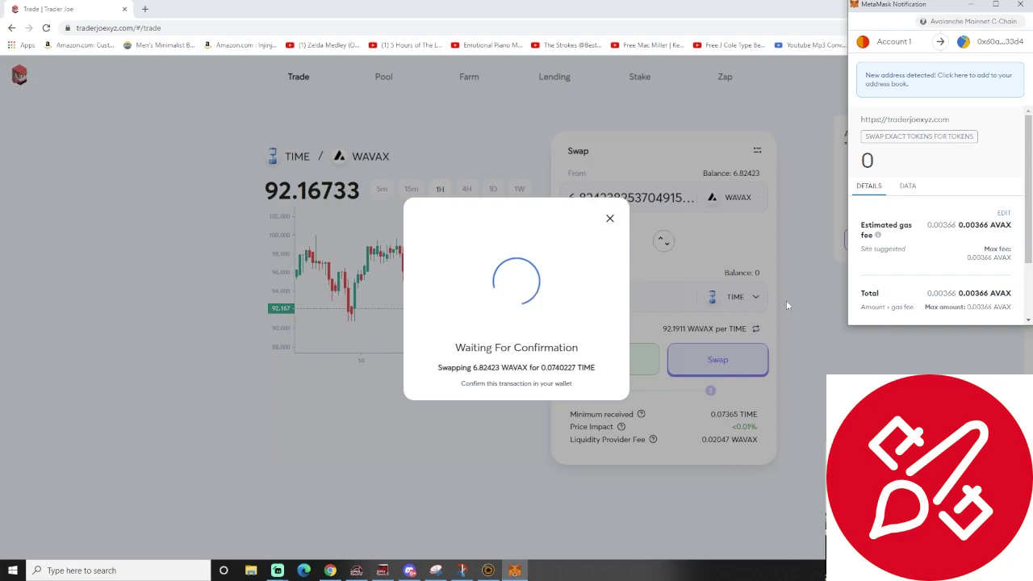
scroll(965, 252, down, 2)
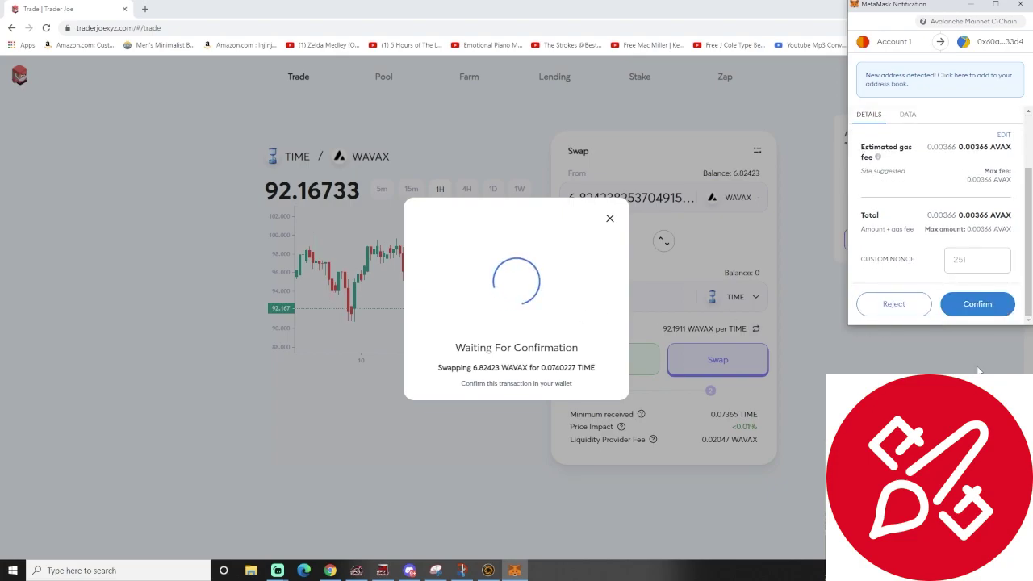
click(972, 310)
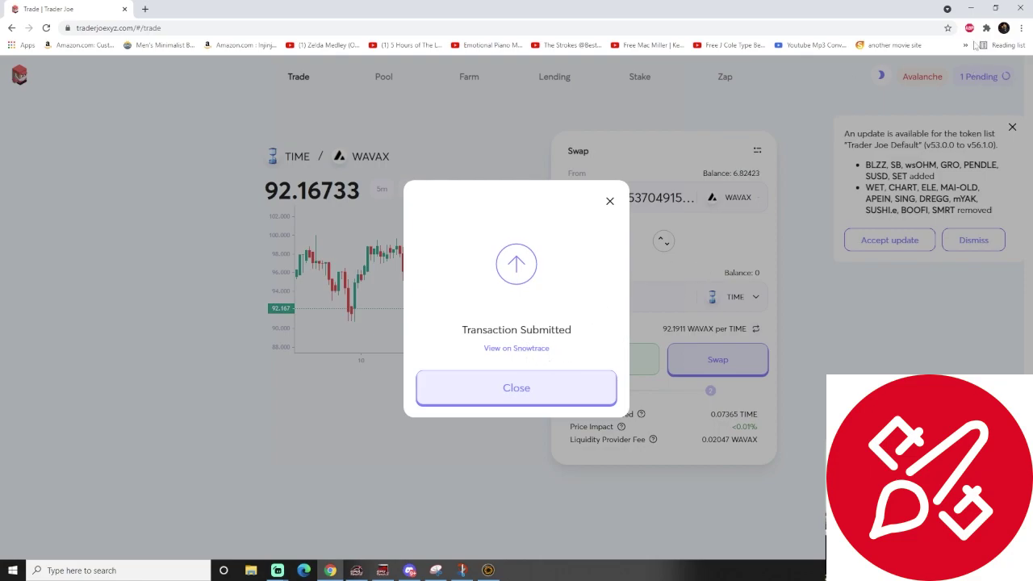
click(505, 388)
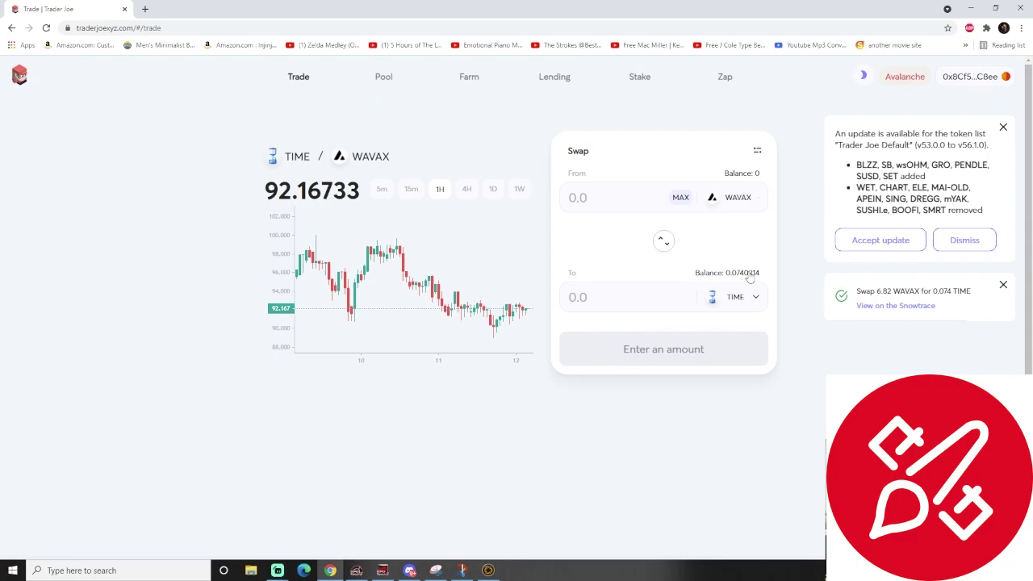
- Set AVAX as the swap's source token with an amount of 2
click(736, 202)
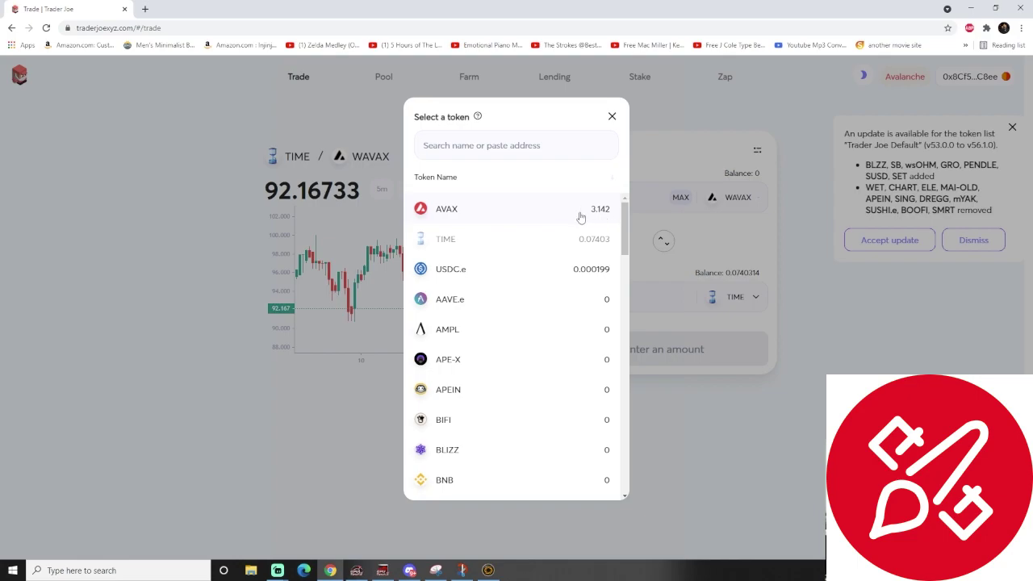
click(581, 217)
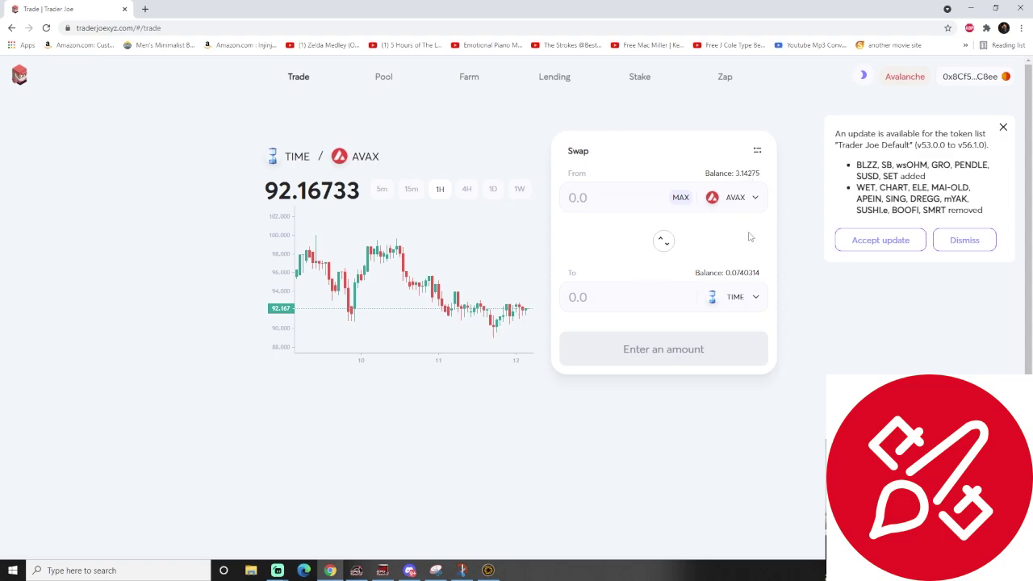
text(2)
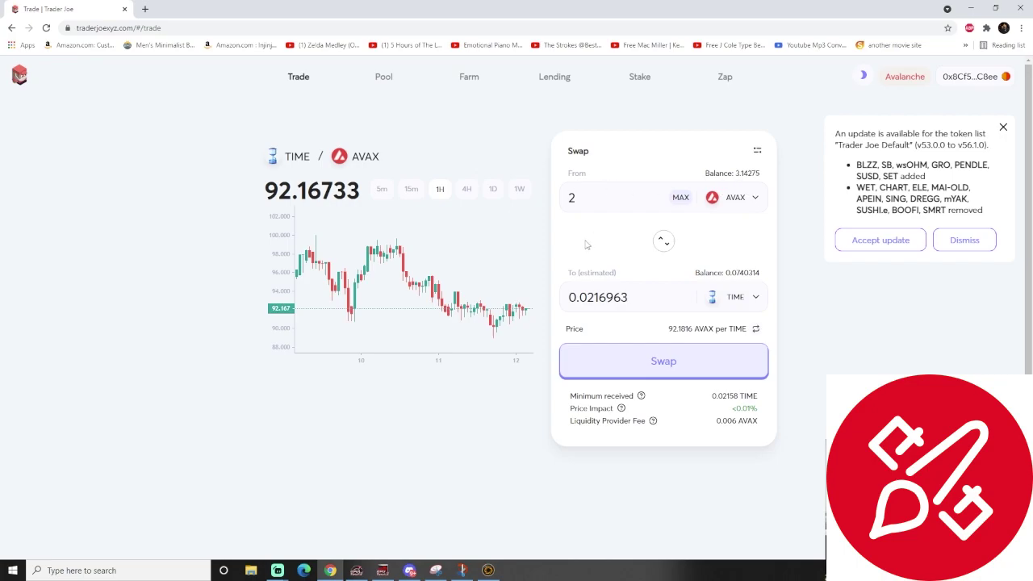
- Submit the swap of 2 AVAX for TIME and confirm the transaction in MetaMask
click(616, 363)
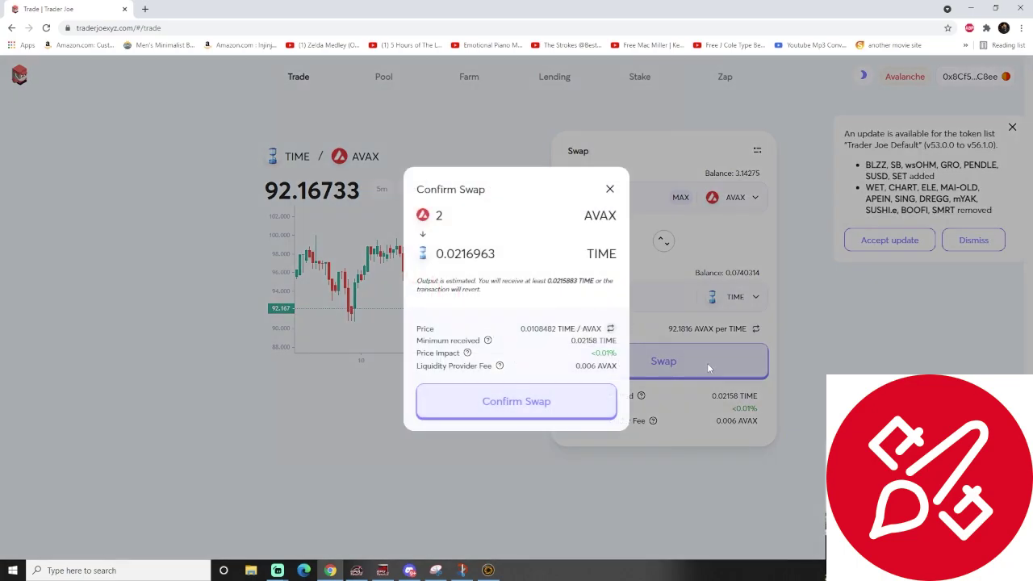
click(511, 411)
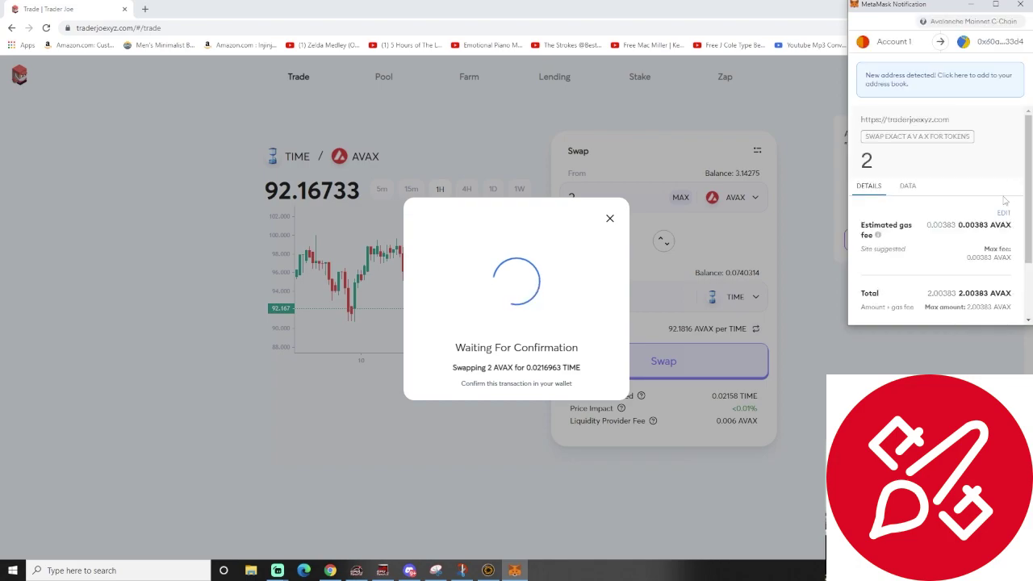
scroll(943, 258, down, 2)
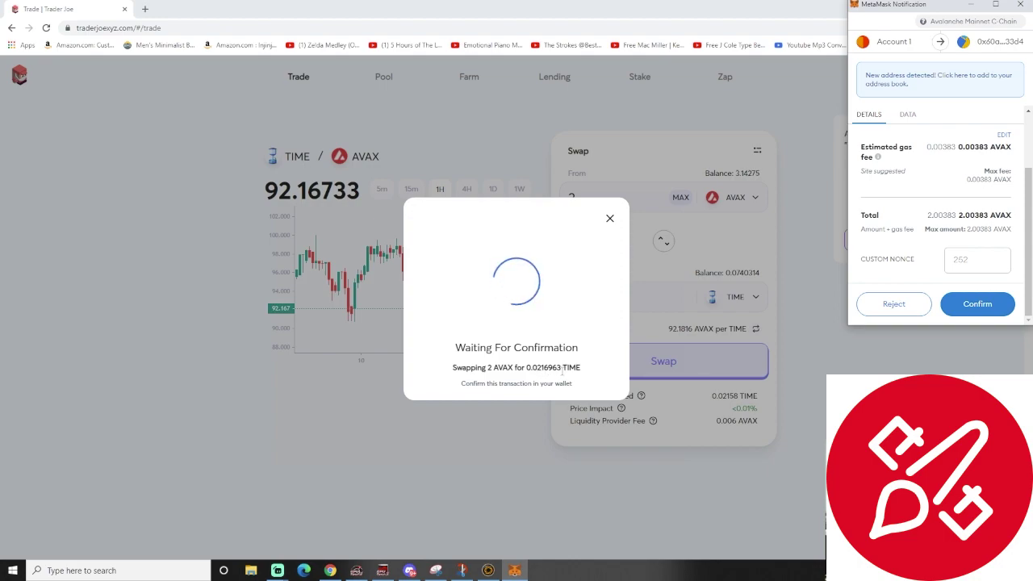
click(991, 309)
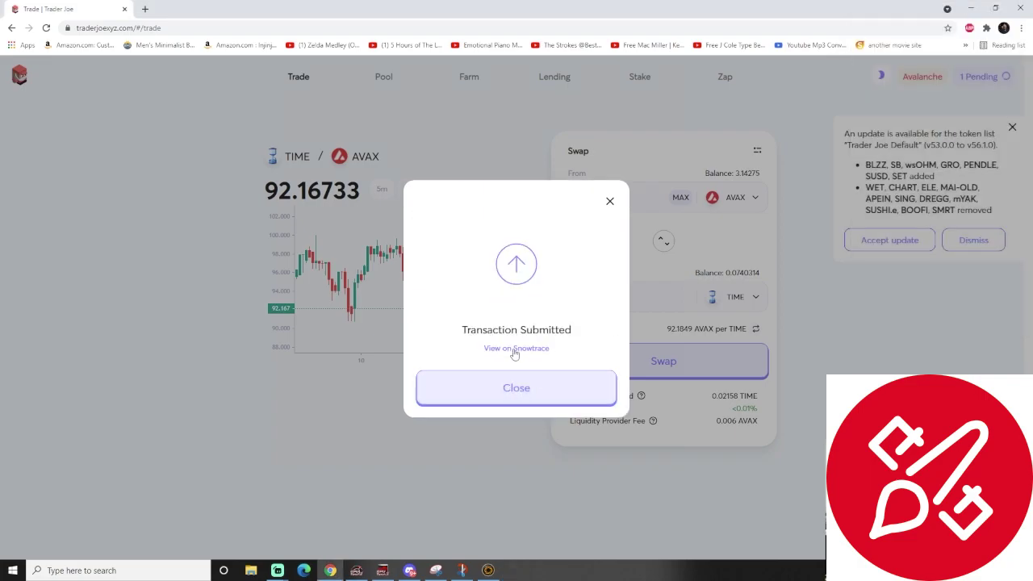
- Examine the AVAX-to-TIME swap's value and transaction fee on Snowtrace, and return to the Trade page with the submission notice dismissed
click(516, 349)
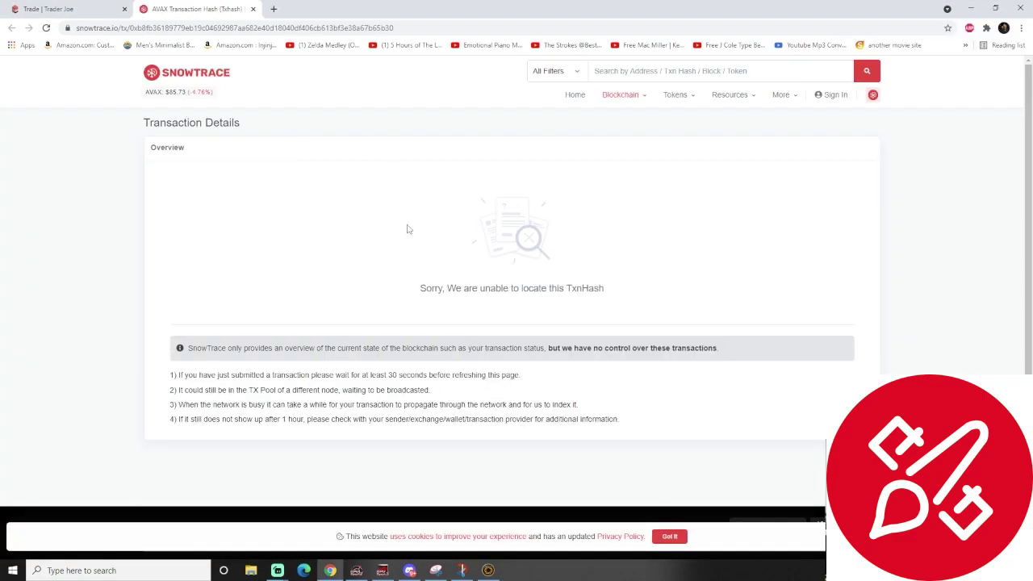
click(253, 8)
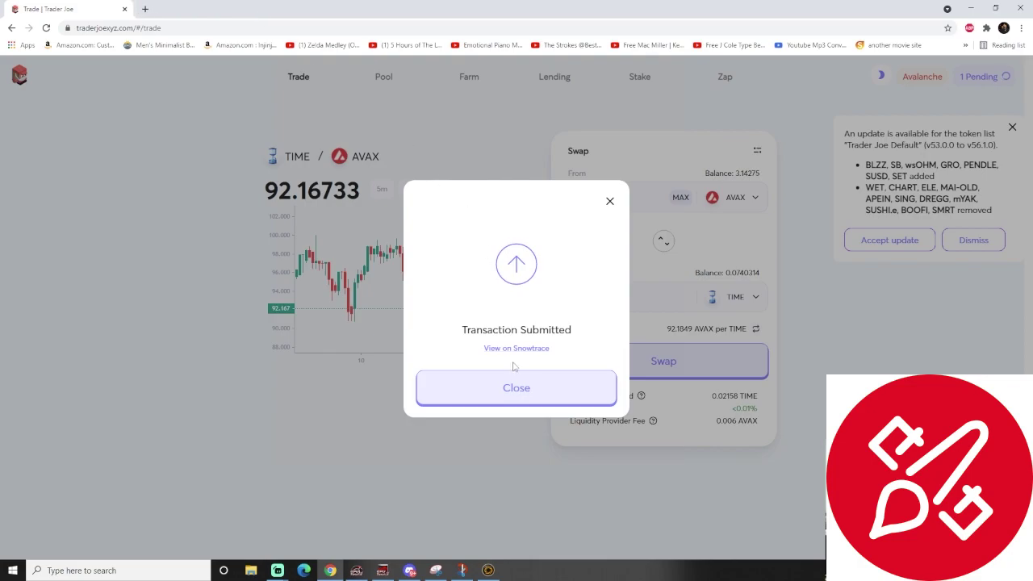
click(517, 348)
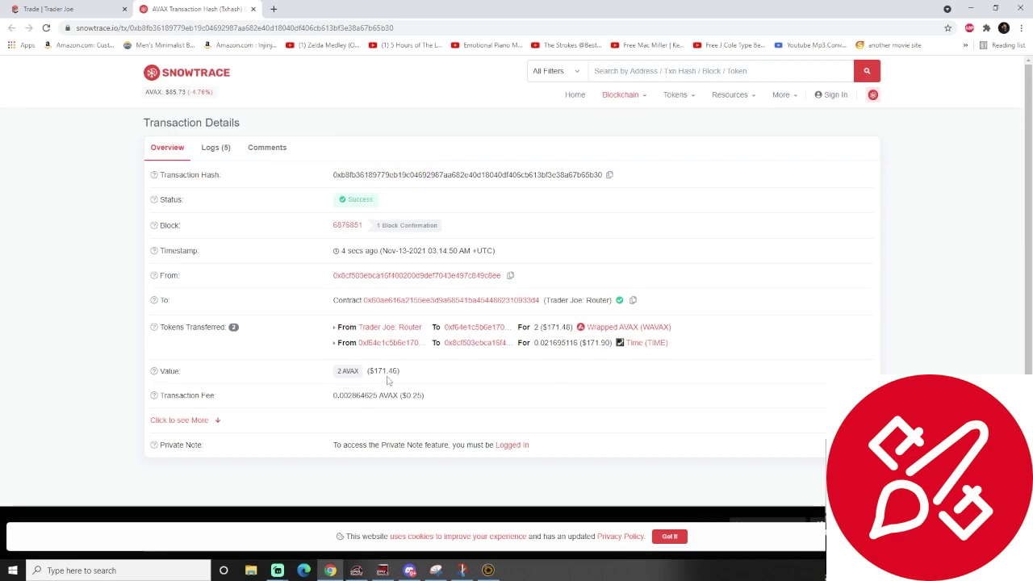
drag(401, 372, 325, 376)
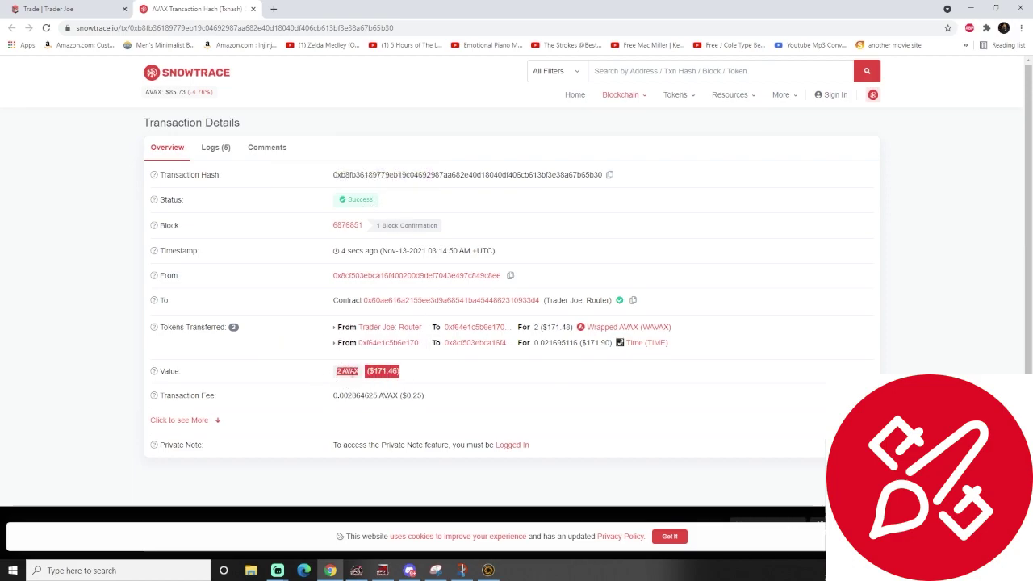
click(389, 373)
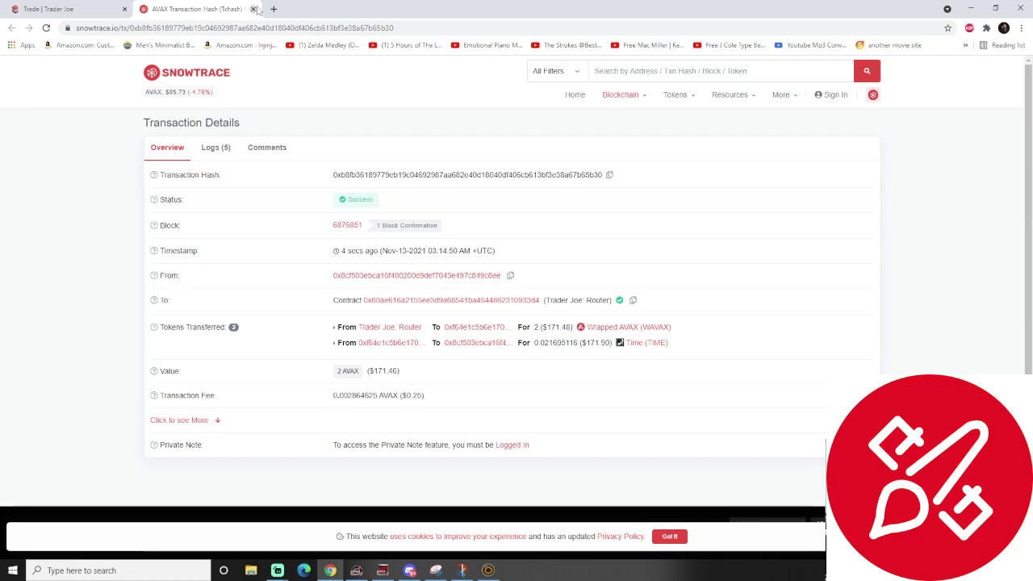
drag(439, 397, 331, 397)
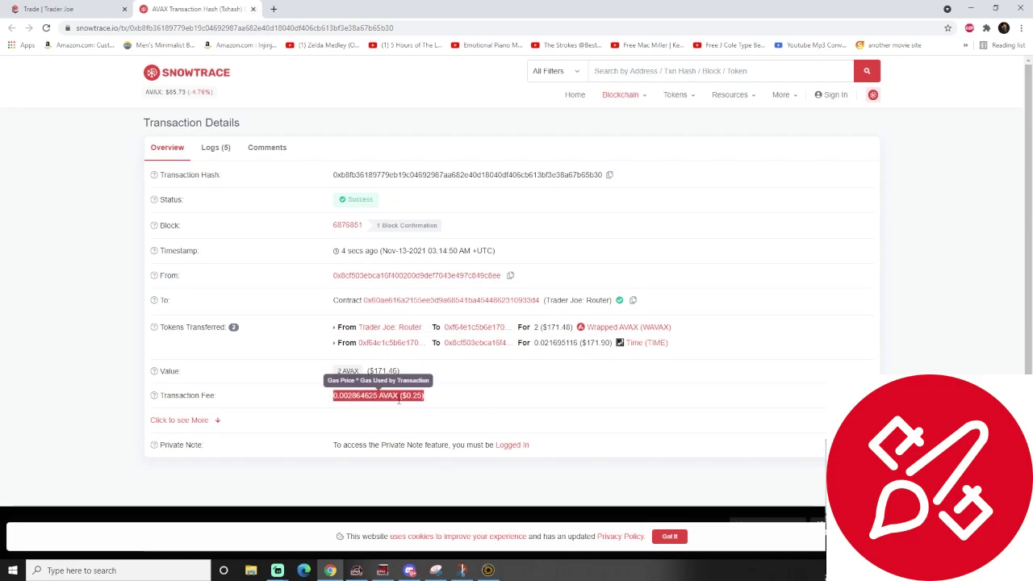
click(355, 261)
click(252, 9)
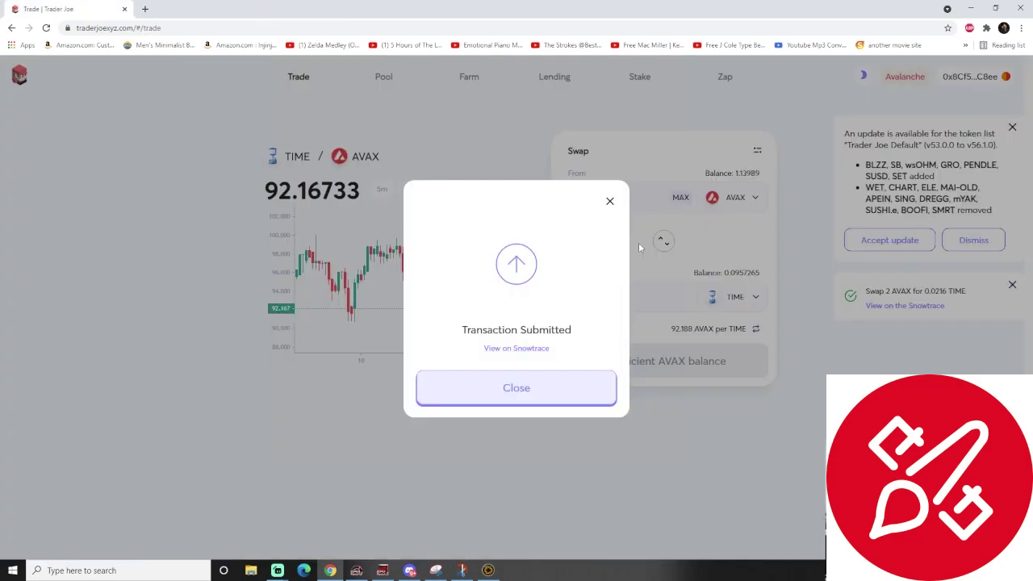
click(523, 390)
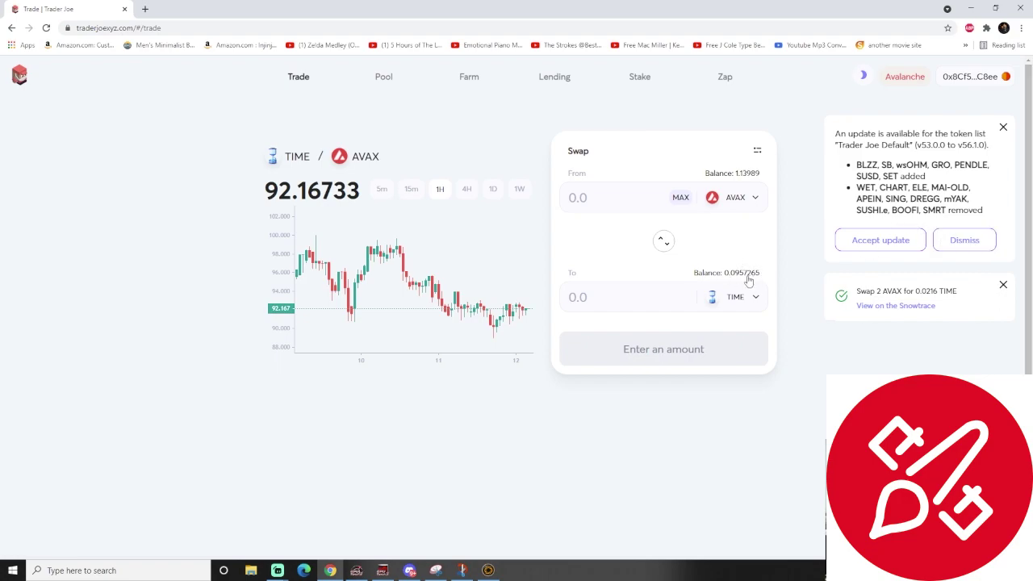
- Reverse the swap direction so TIME is the source, and search for "mim" to set MIM as the token to receive
click(665, 242)
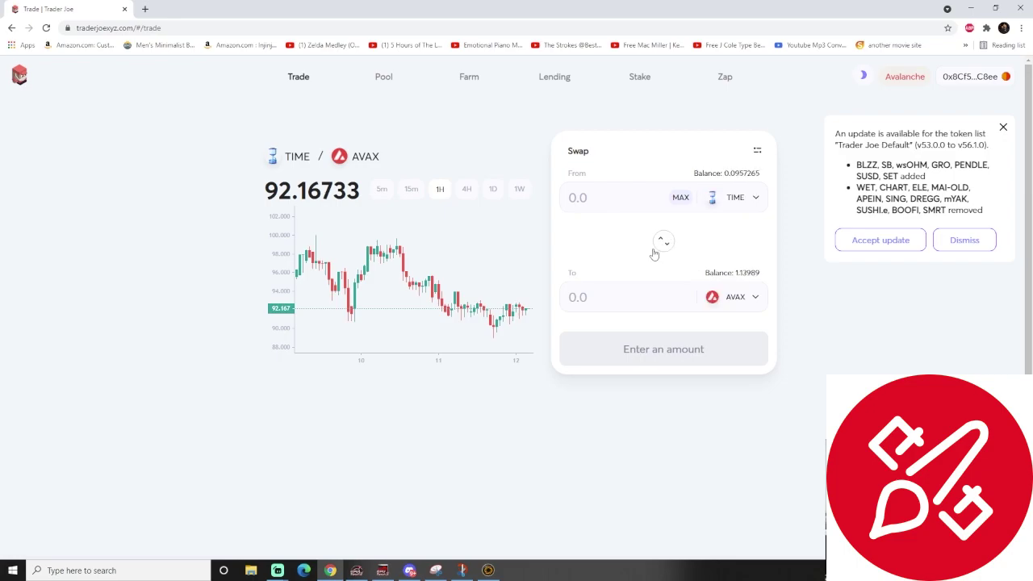
click(732, 297)
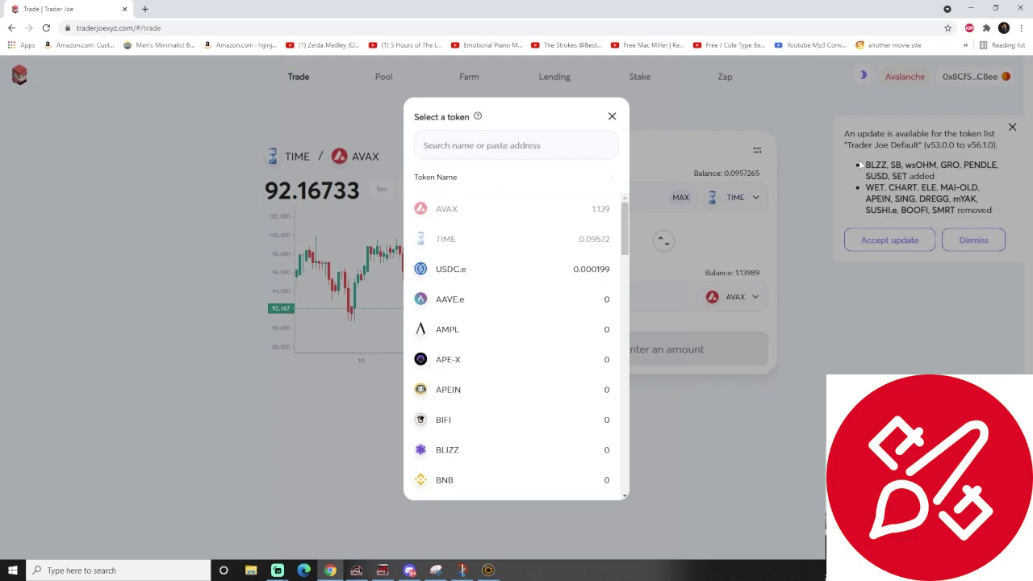
text(mim)
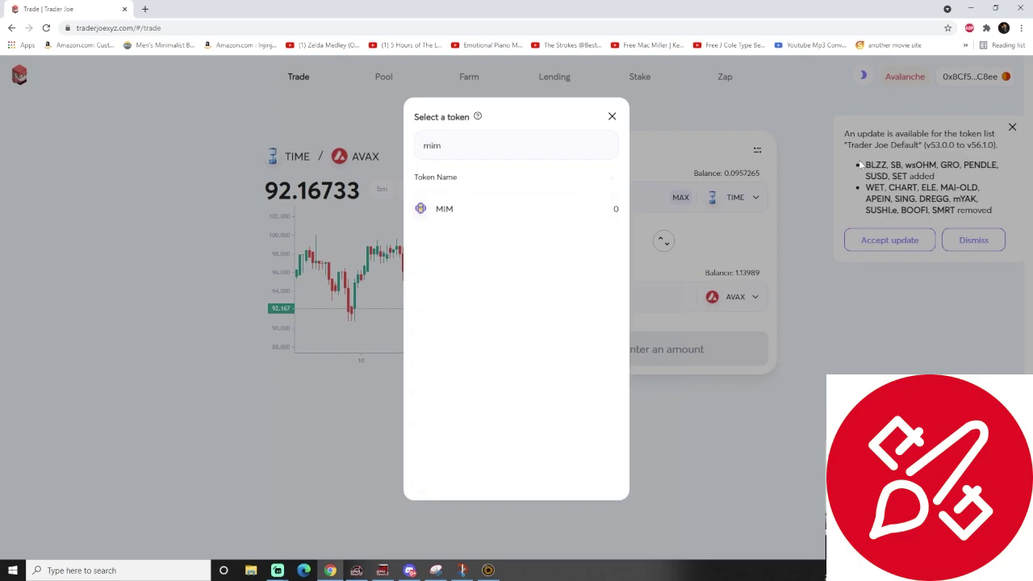
click(470, 215)
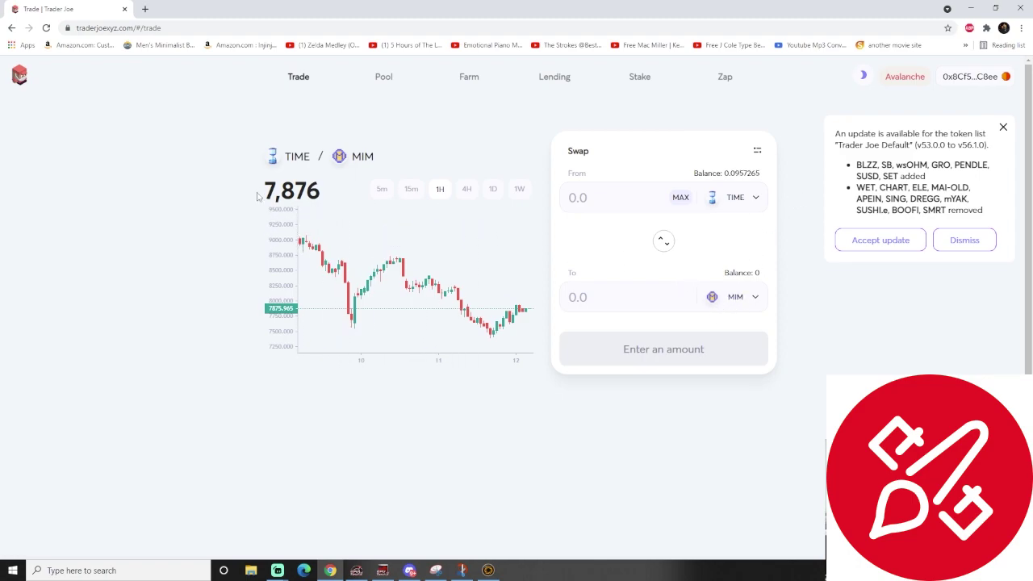
- Examine the TIME/MIM price and show its chart at the 1D interval
drag(265, 190, 322, 199)
click(332, 197)
click(492, 190)
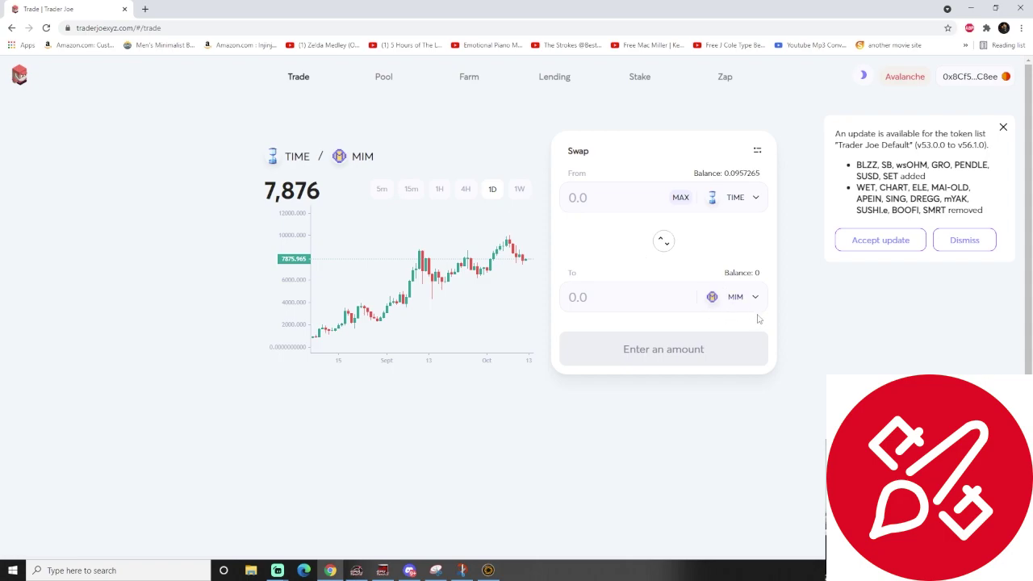
- Enter the maximum available TIME for the swap to MIM, check the estimated output and dismiss the token list update notice
click(682, 198)
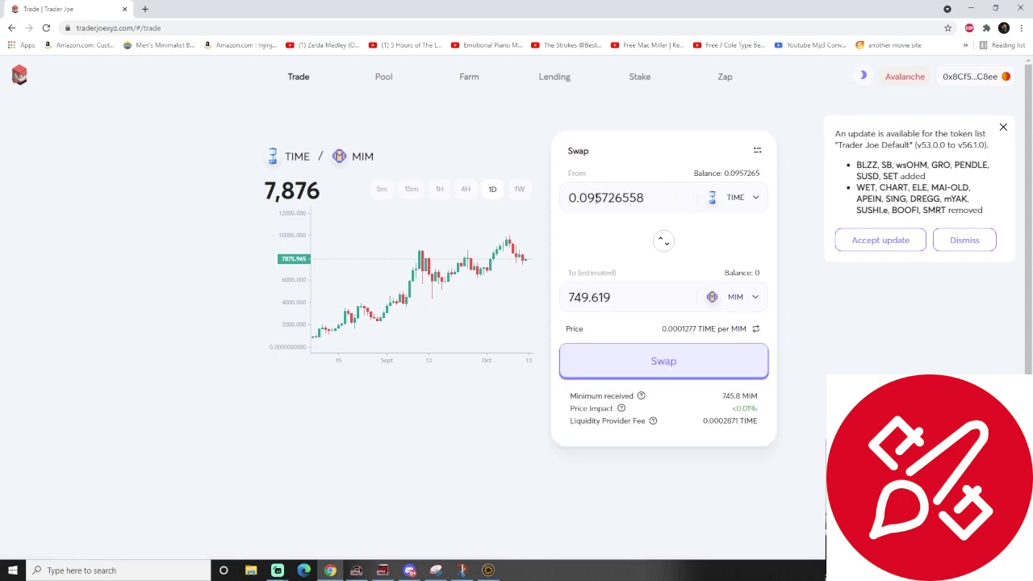
drag(633, 299, 546, 302)
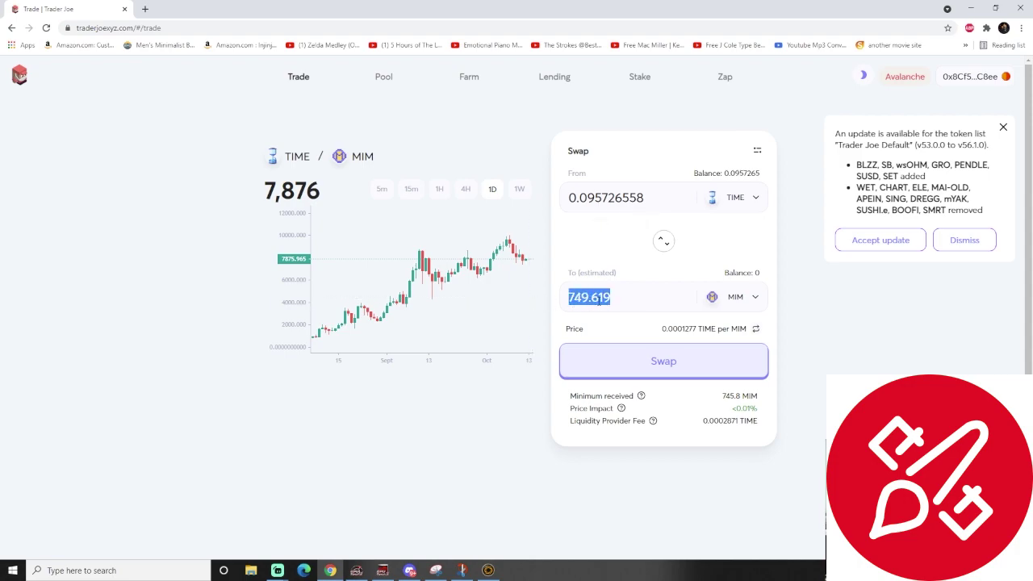
click(647, 298)
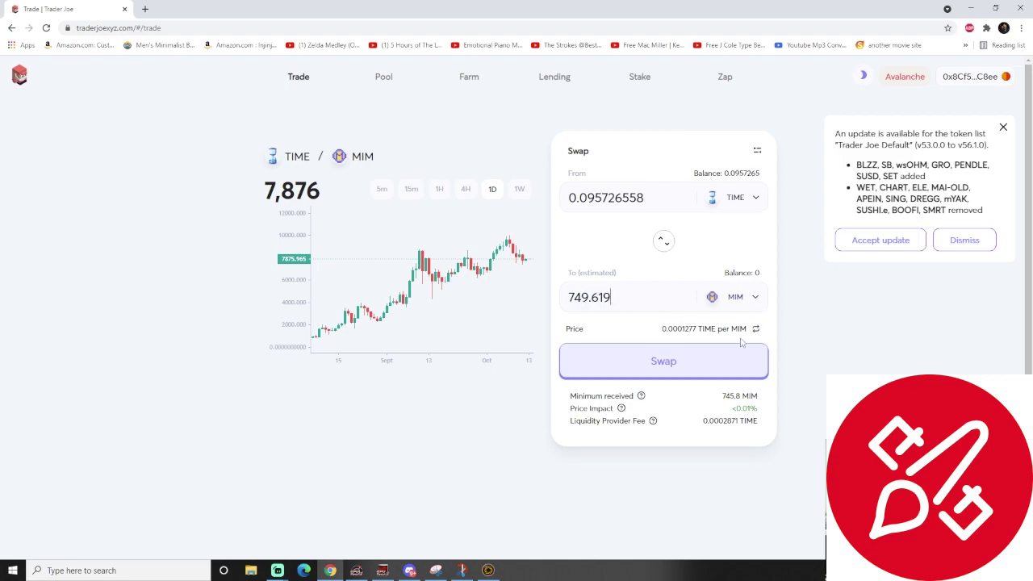
click(1003, 126)
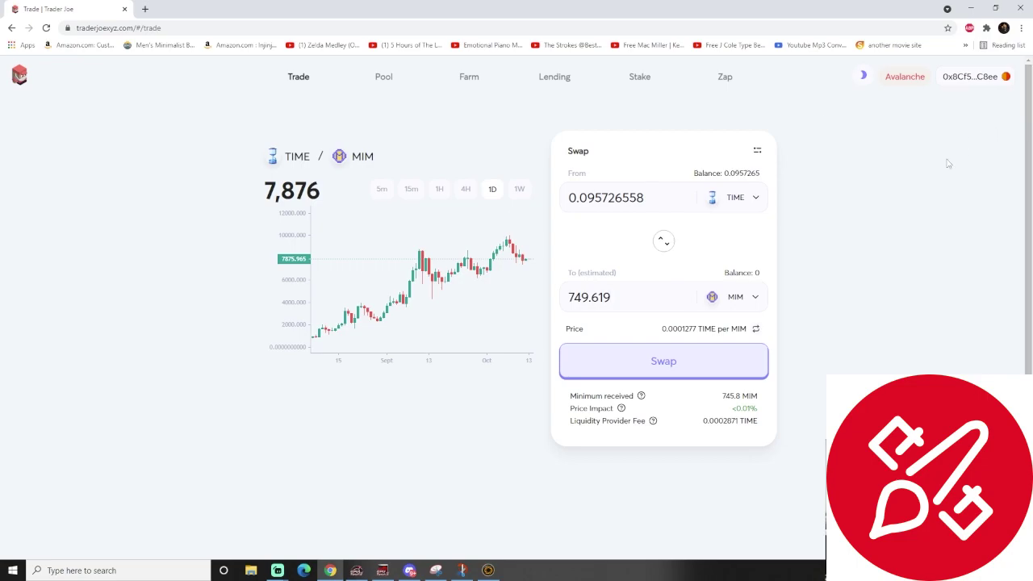
- Review the confirmation details of the TIME-to-MIM swap and close them without submitting
click(657, 365)
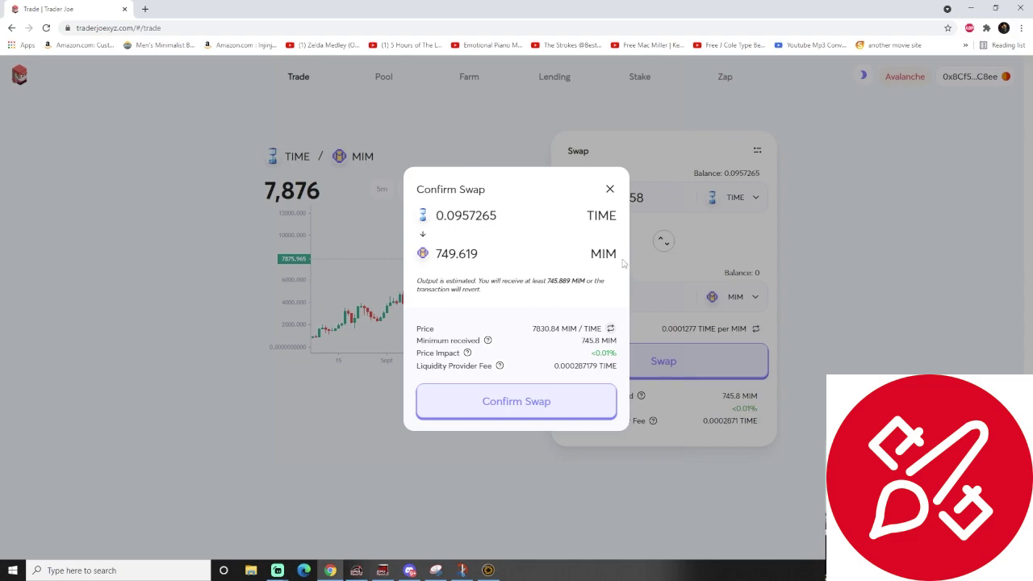
click(610, 189)
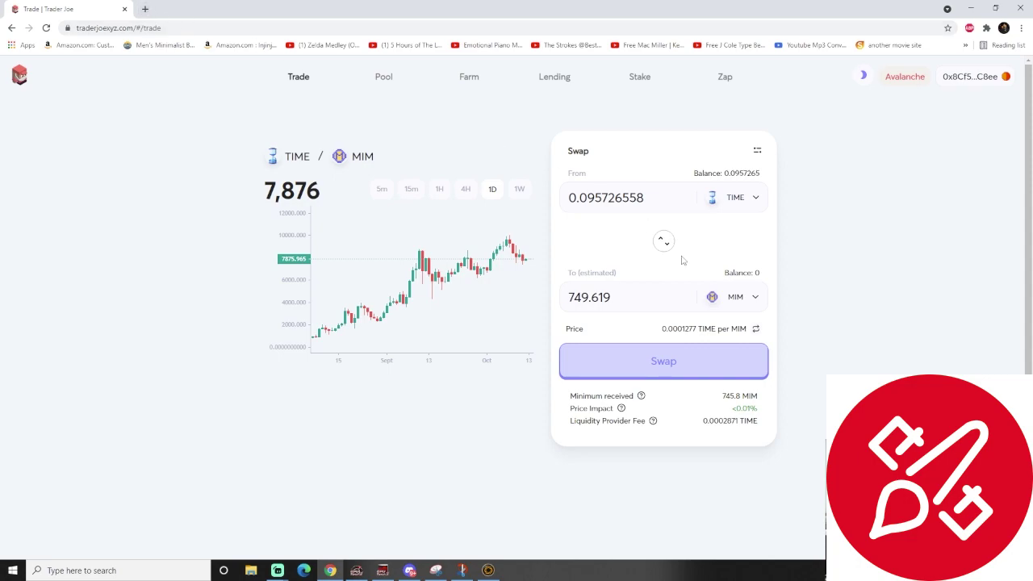
- Load wonderland.money in a new browser tab and enter its app to reach the TIME staking page
click(145, 10)
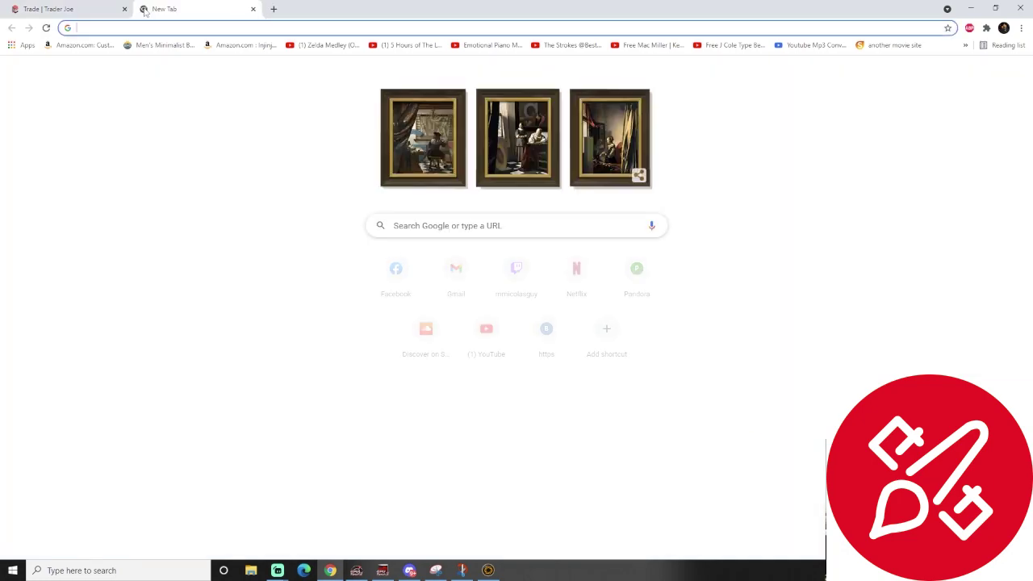
text(won)
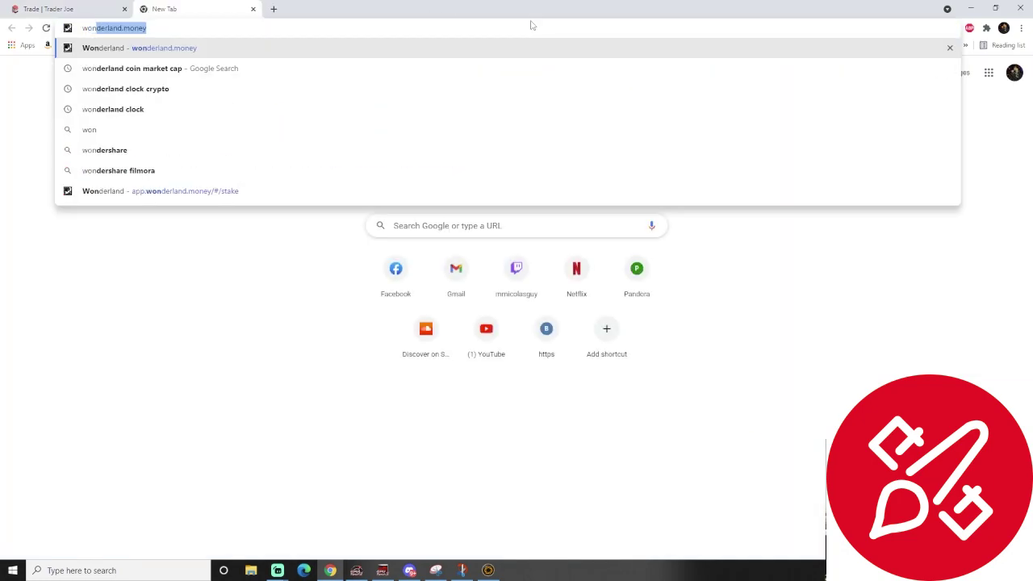
key(Return)
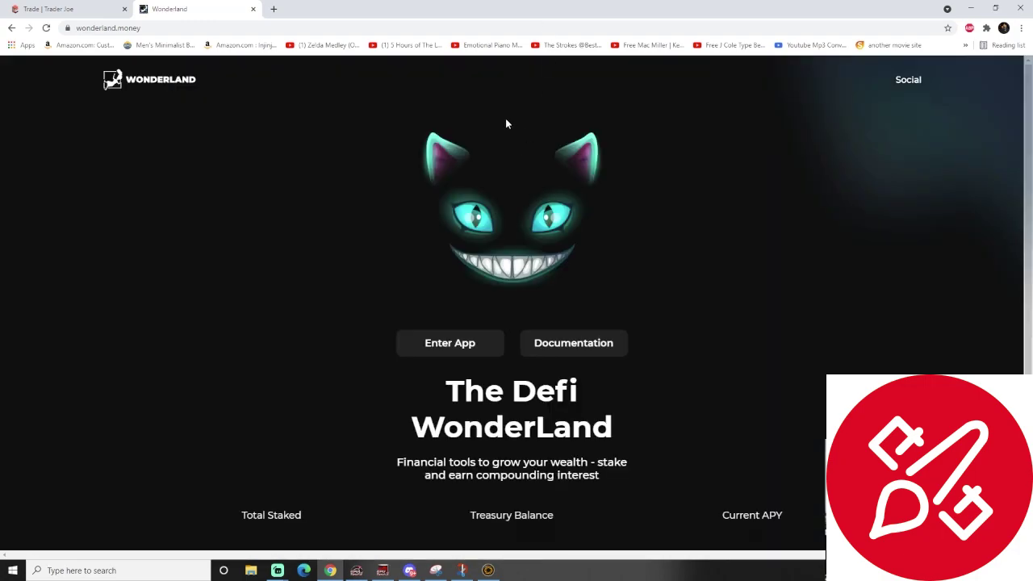
click(443, 352)
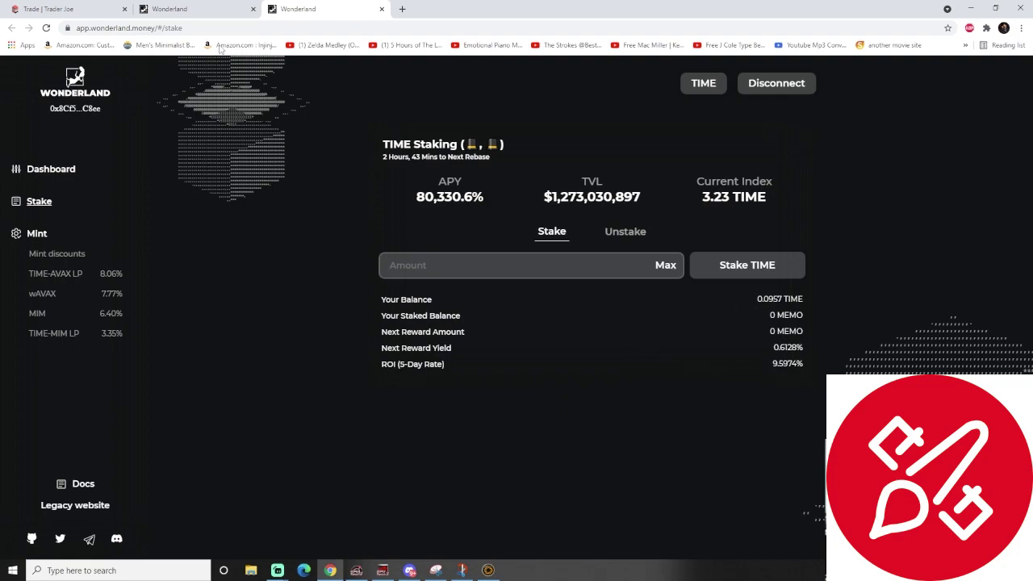
- Compare the TIME balance on Trader Joe with the one on Wonderland's staking page, and close the Trader Joe page
click(69, 7)
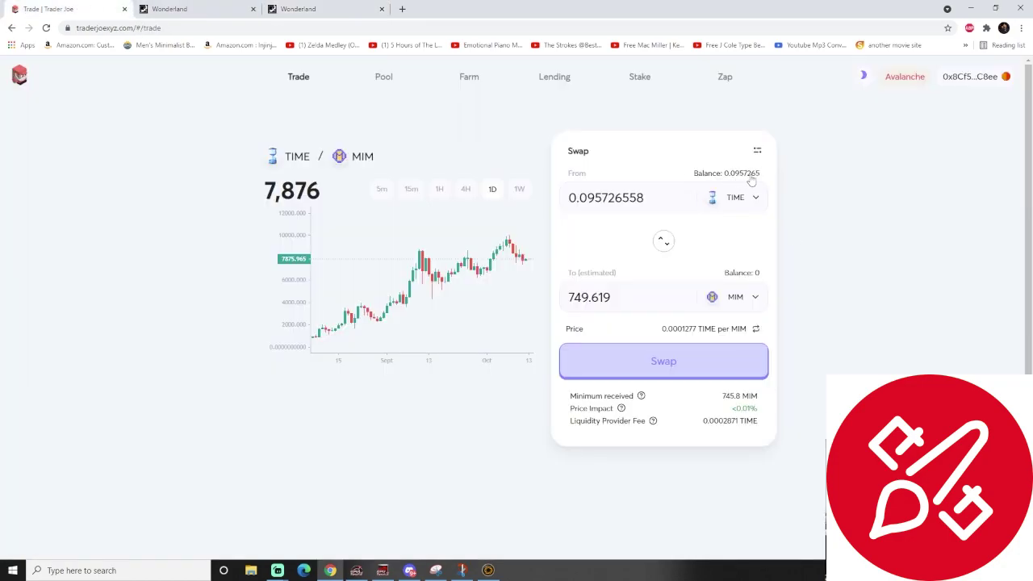
click(334, 10)
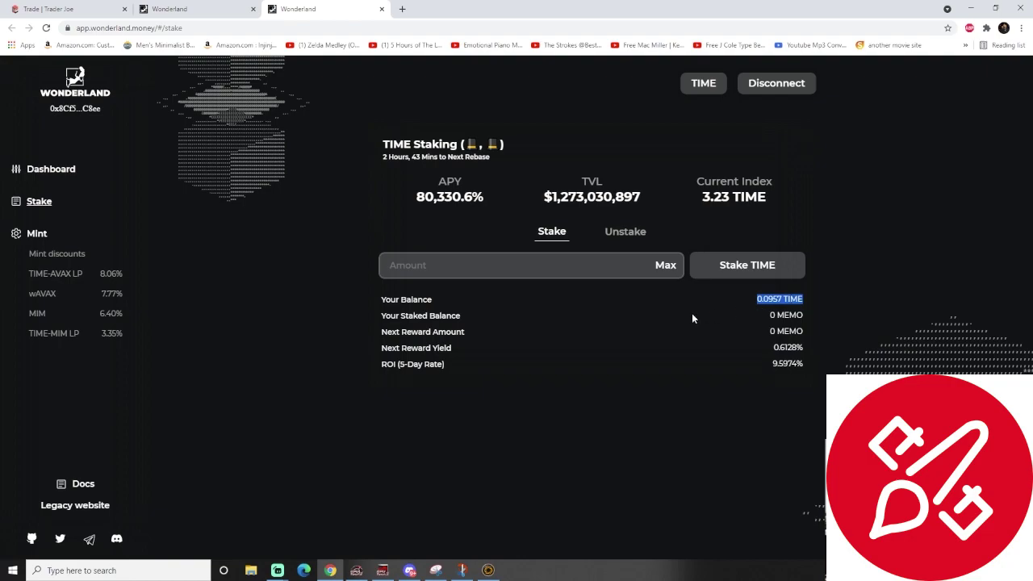
click(761, 315)
click(125, 9)
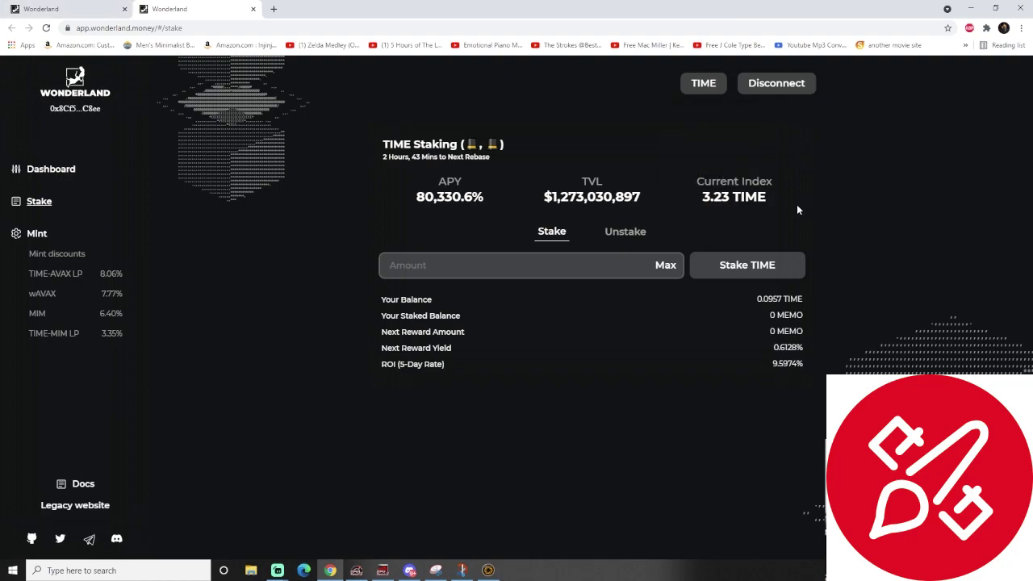
- Check the AVAX available for gas in MetaMask and fill the stake amount with the maximum TIME balance
click(986, 29)
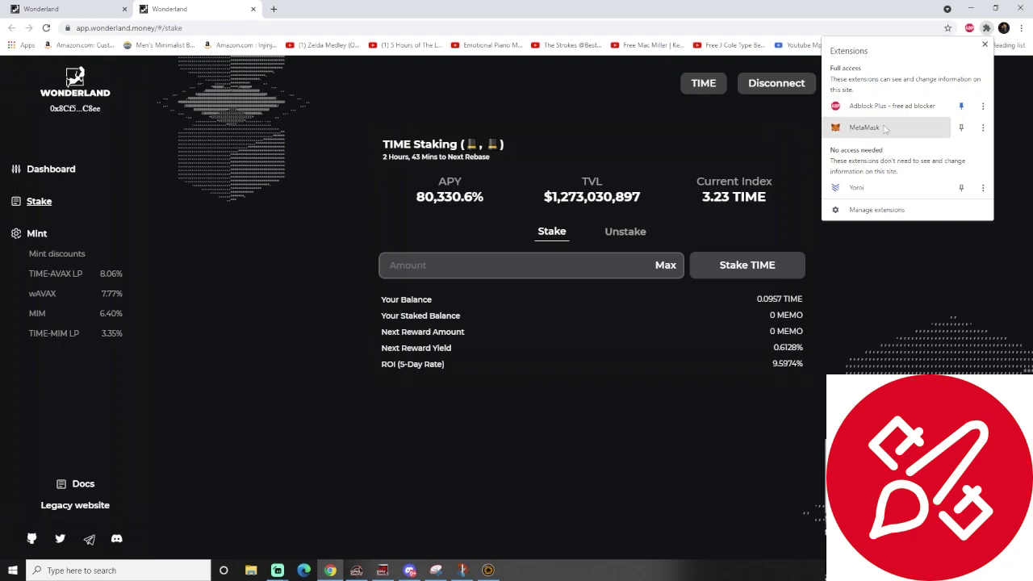
click(885, 127)
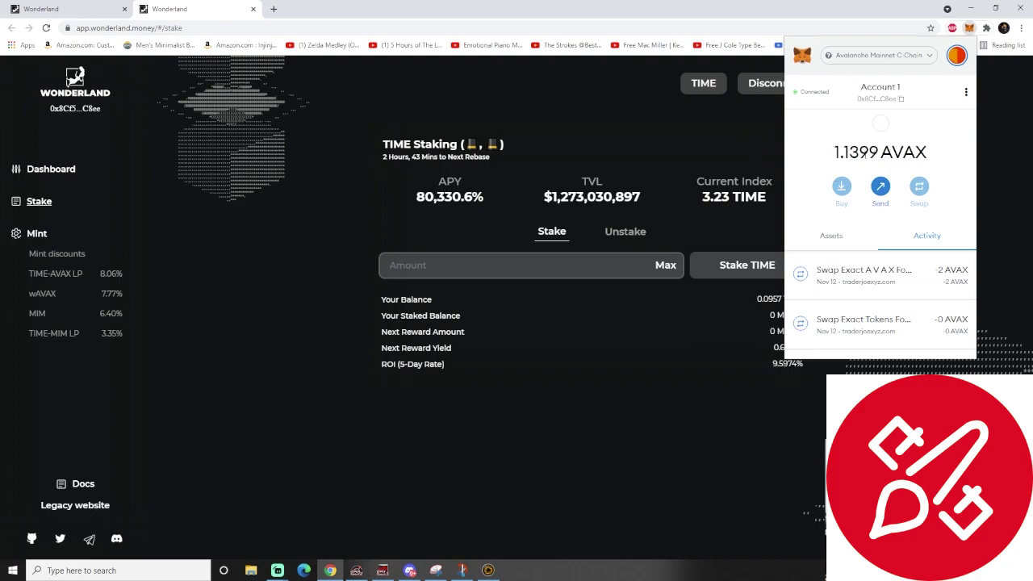
click(1004, 192)
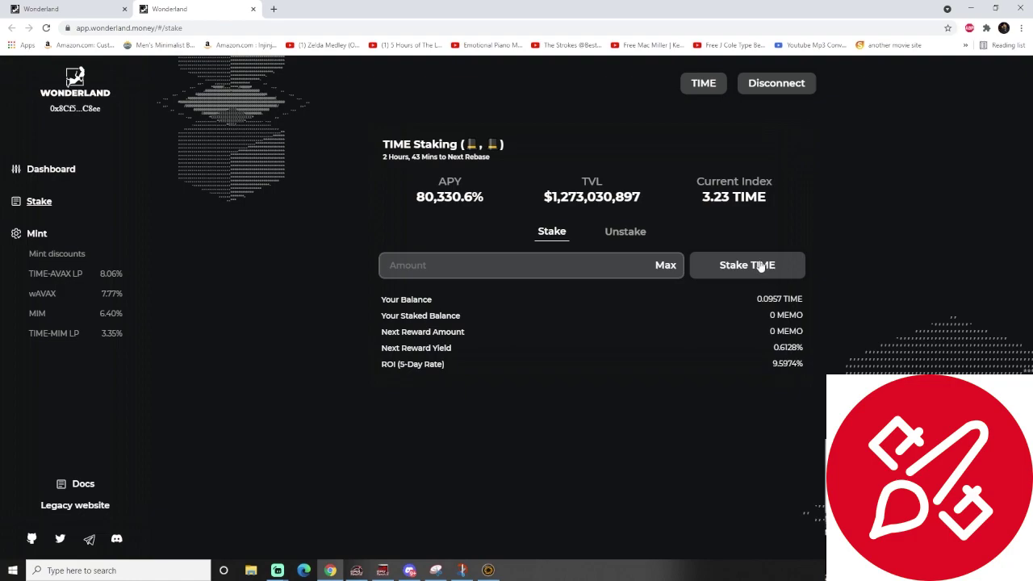
click(670, 268)
- Find MEMO among the MetaMask assets and hide that token from the wallet
click(986, 28)
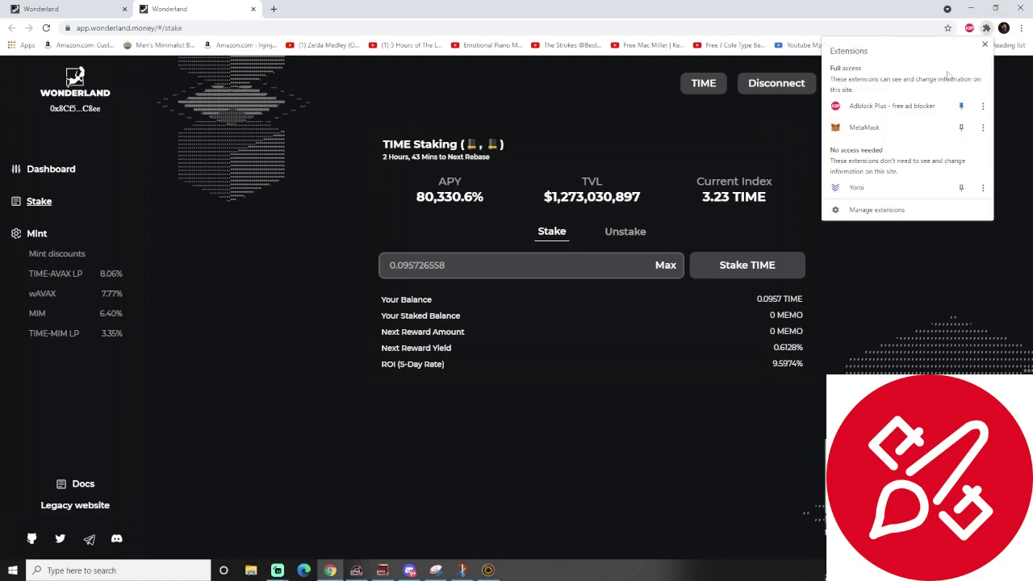
click(863, 128)
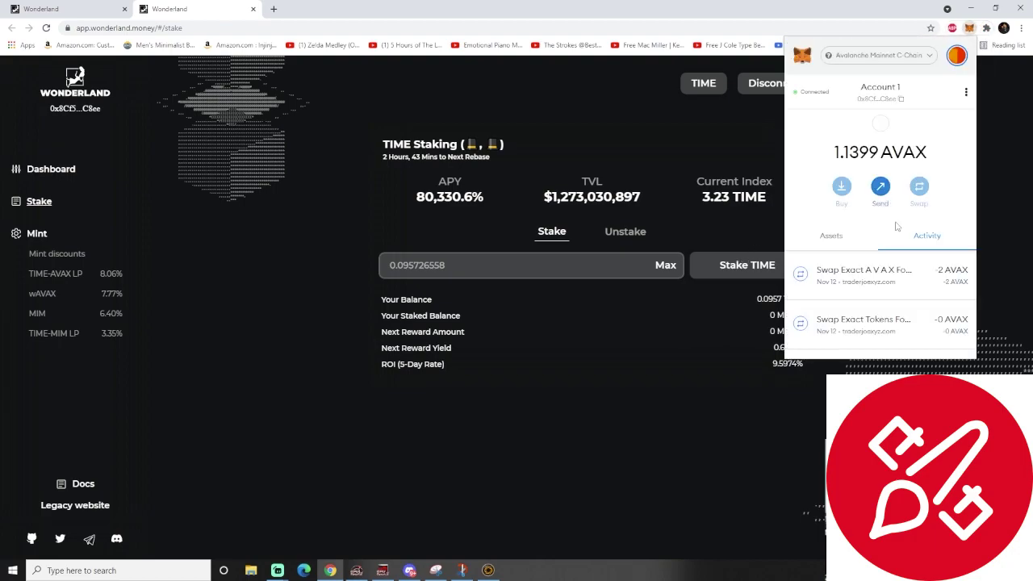
scroll(899, 231, down, 1)
scroll(898, 216, down, 1)
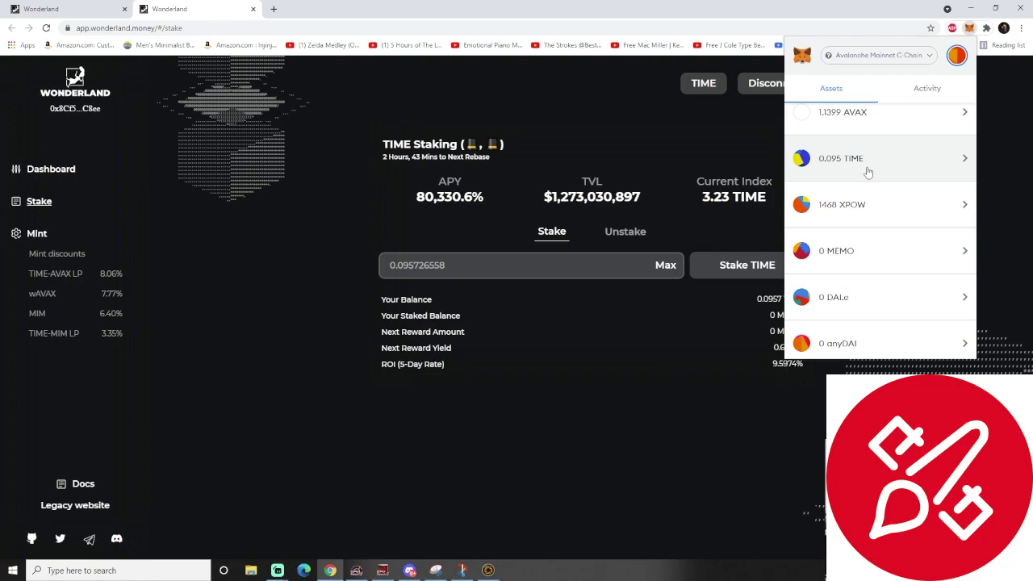
click(911, 251)
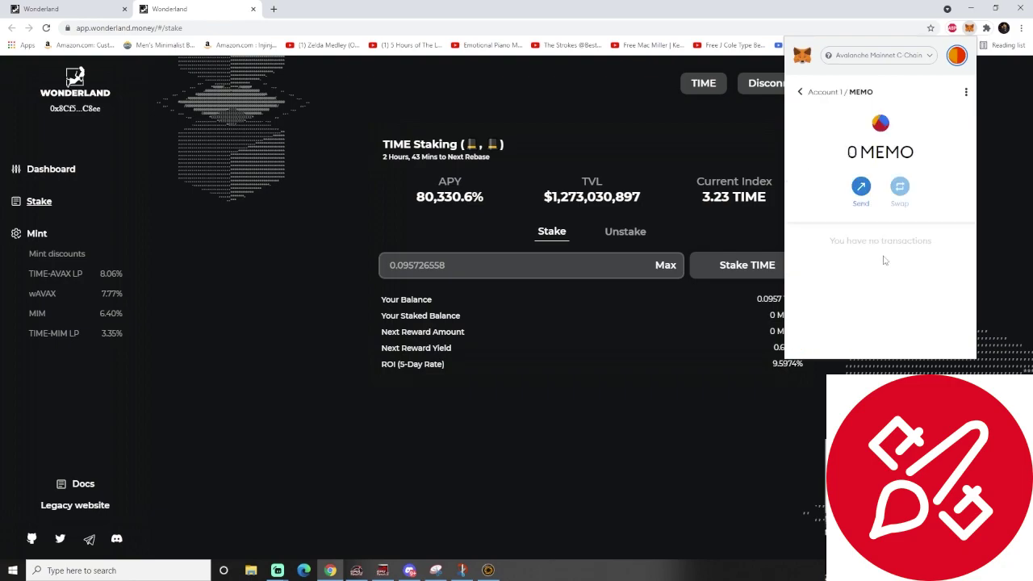
click(965, 93)
click(888, 160)
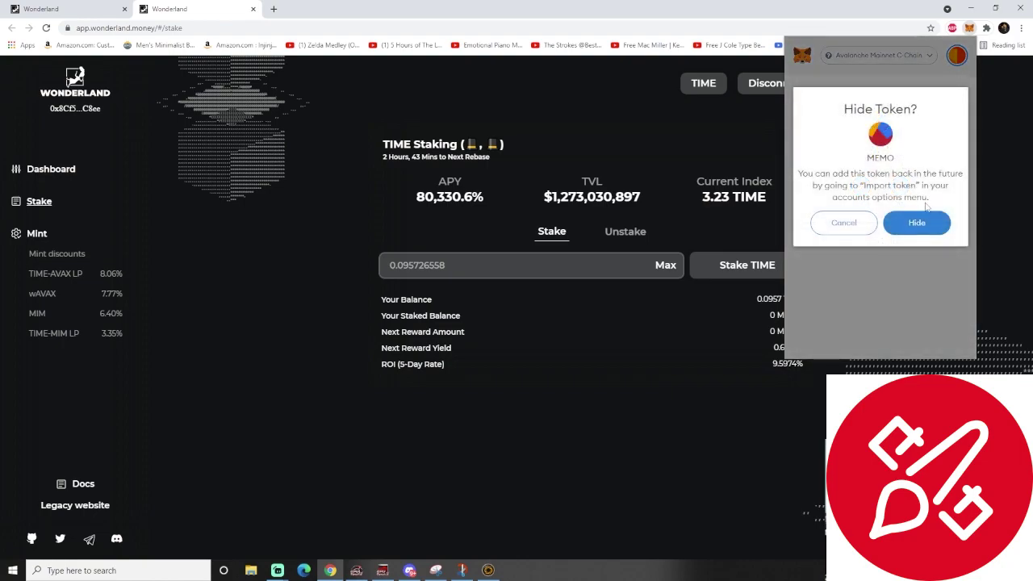
click(918, 223)
click(1009, 208)
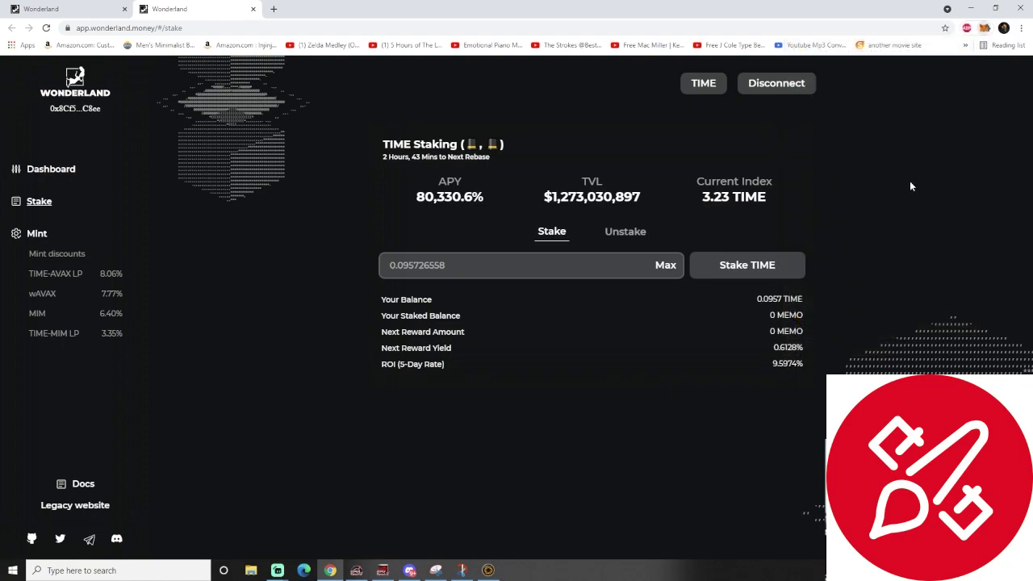
- Add the MEMO token to the wallet from Wonderland's TIME token options and approve the import in MetaMask
mouse_move(703, 87)
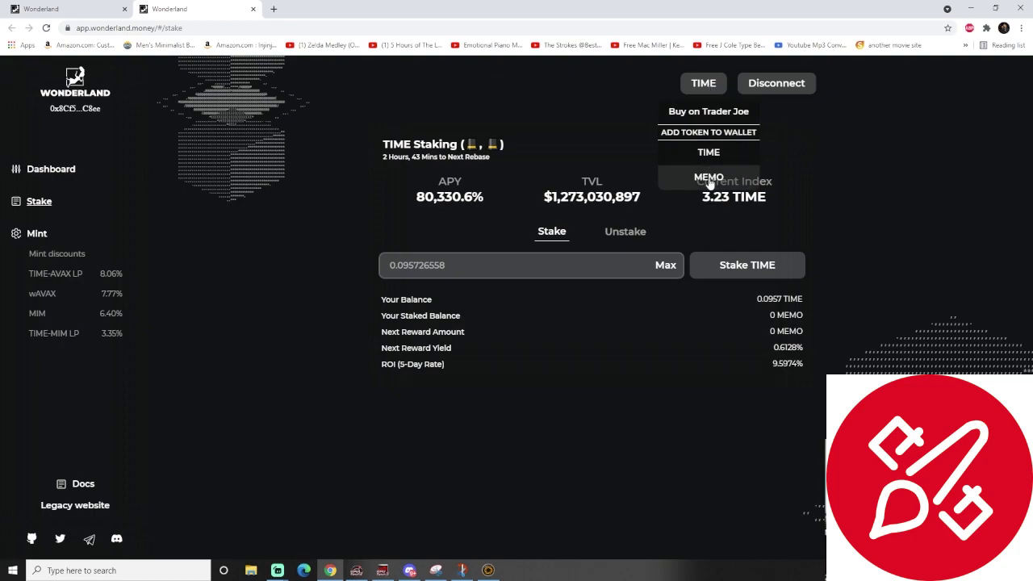
key(ctrl+a)
click(611, 96)
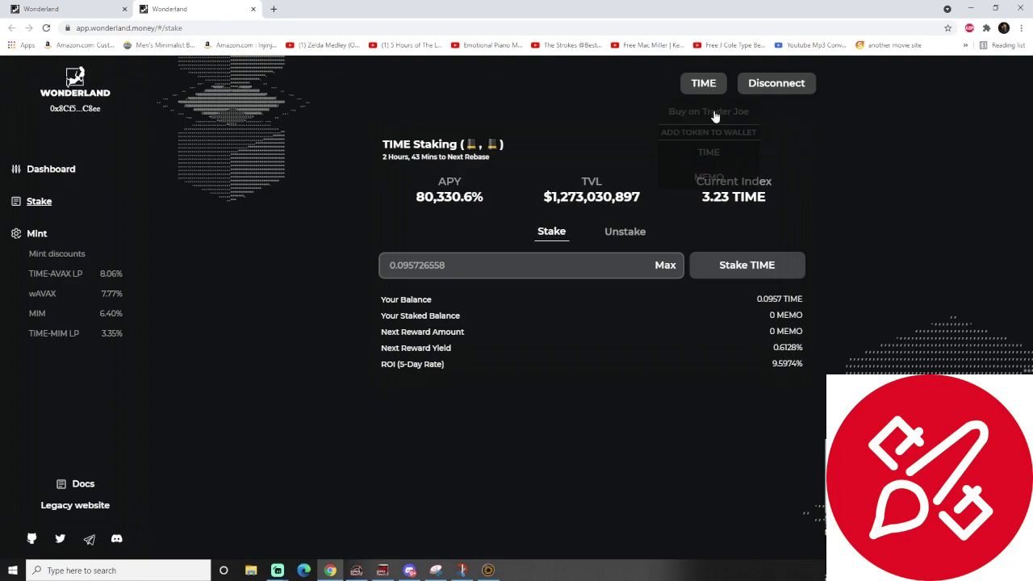
click(708, 177)
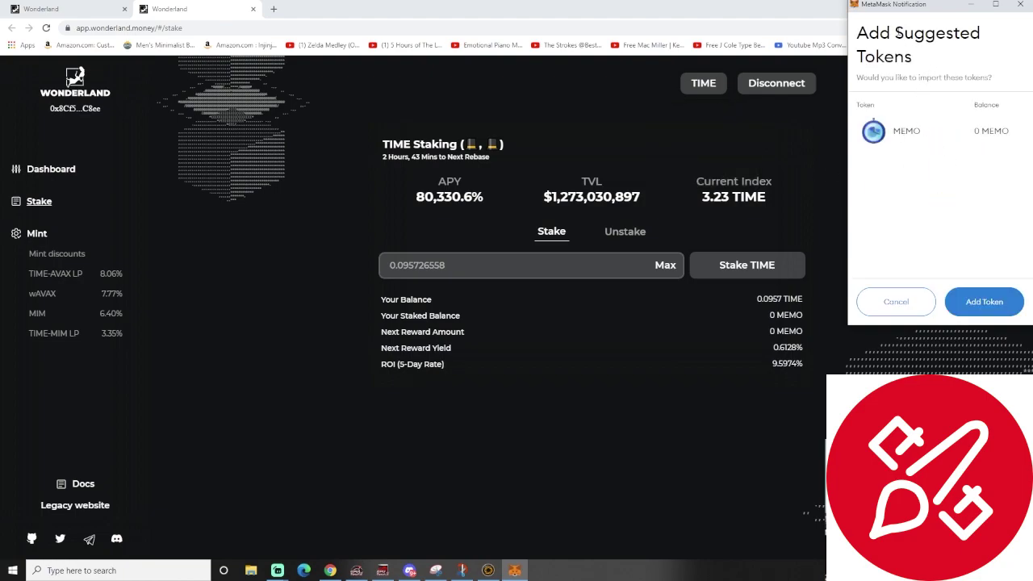
click(979, 302)
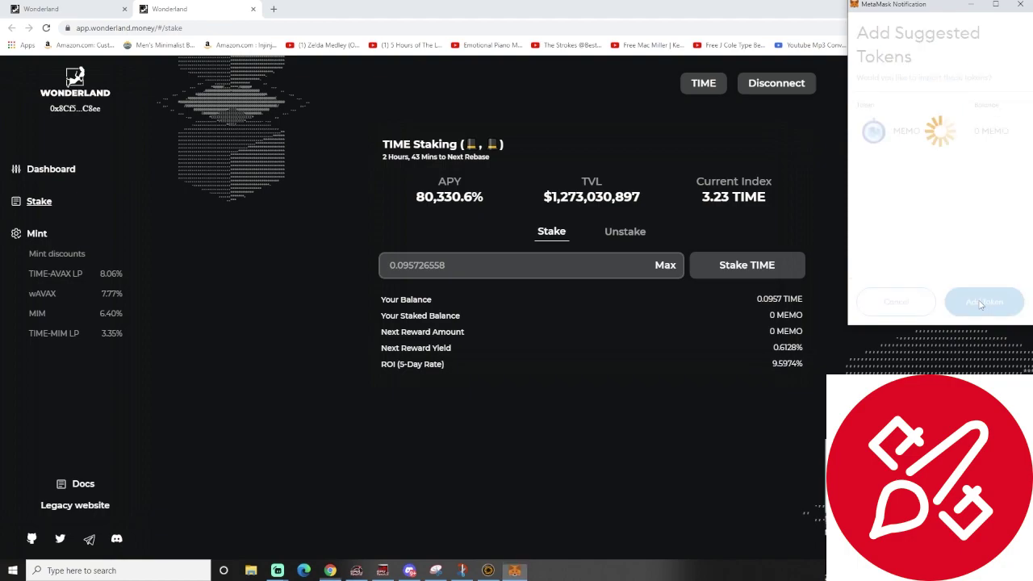
- Look through the MetaMask asset list for the newly imported MEMO token and view its entry
click(986, 28)
click(960, 121)
click(726, 149)
scroll(878, 251, down, 3)
scroll(880, 252, down, 5)
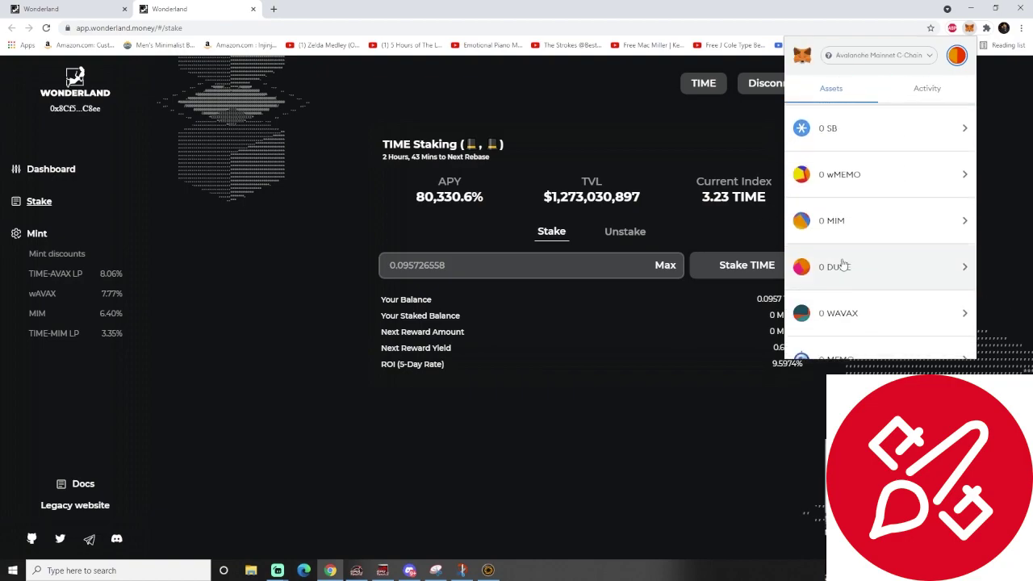
scroll(878, 270, up, 5)
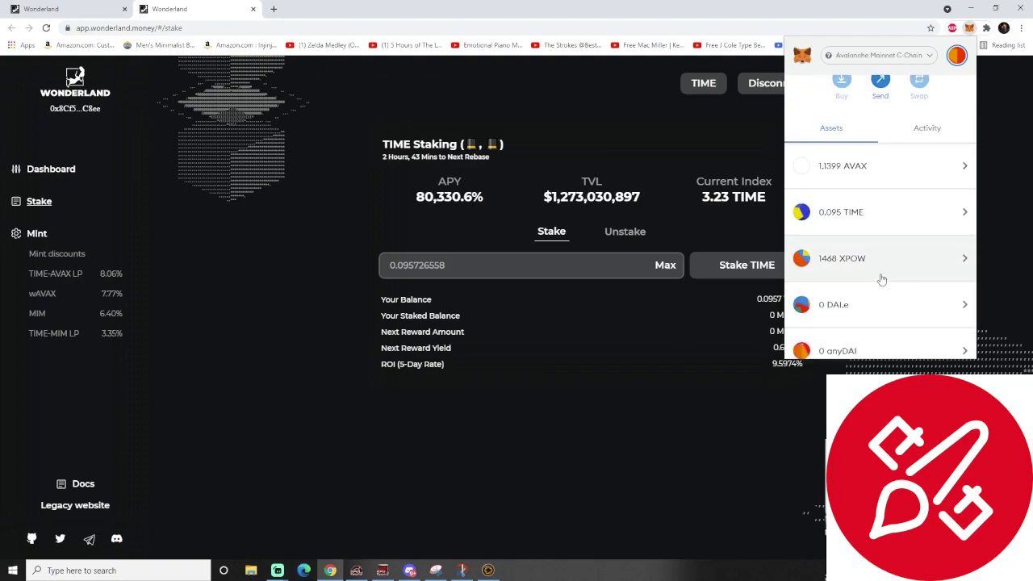
scroll(887, 274, down, 7)
scroll(896, 268, down, 1)
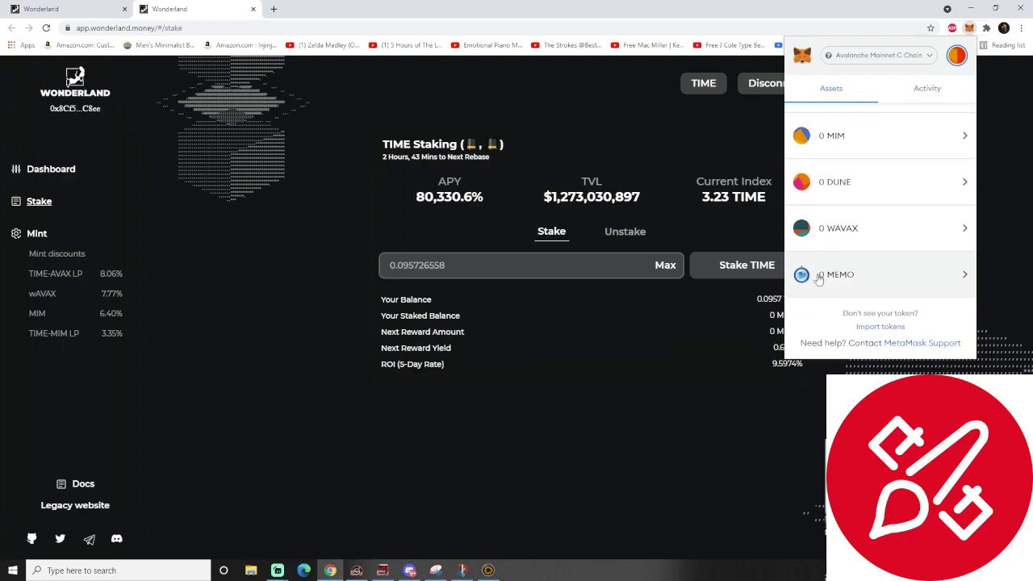
click(837, 282)
key(Escape)
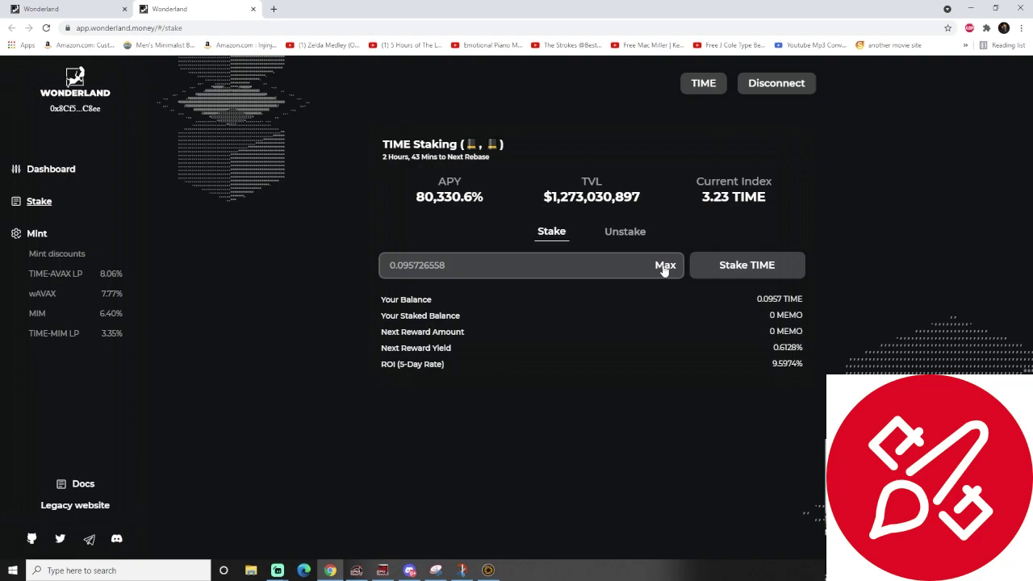
- Stake the entered 0.095726558 TIME and confirm the staking transaction in MetaMask
click(746, 271)
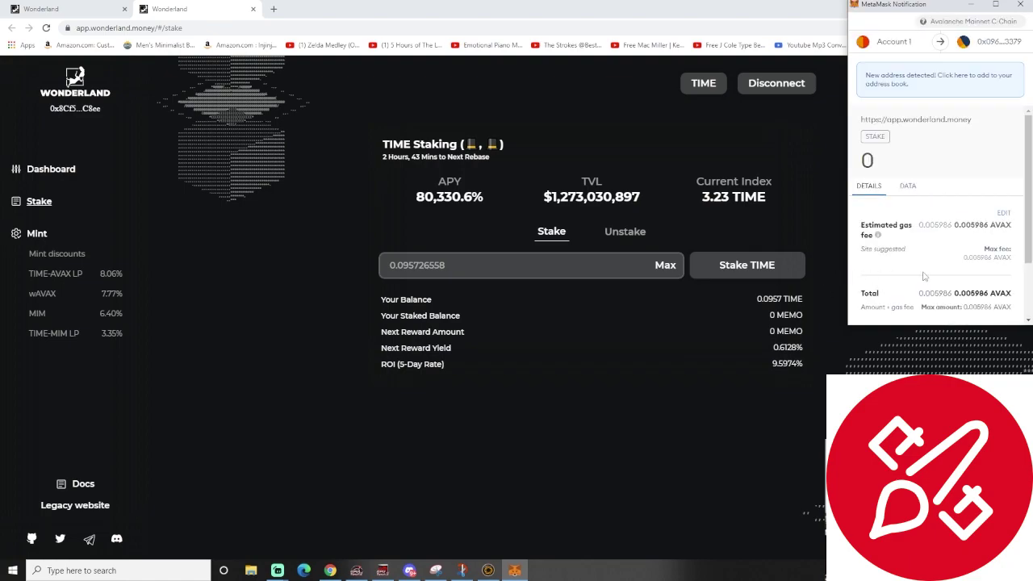
scroll(982, 269, down, 3)
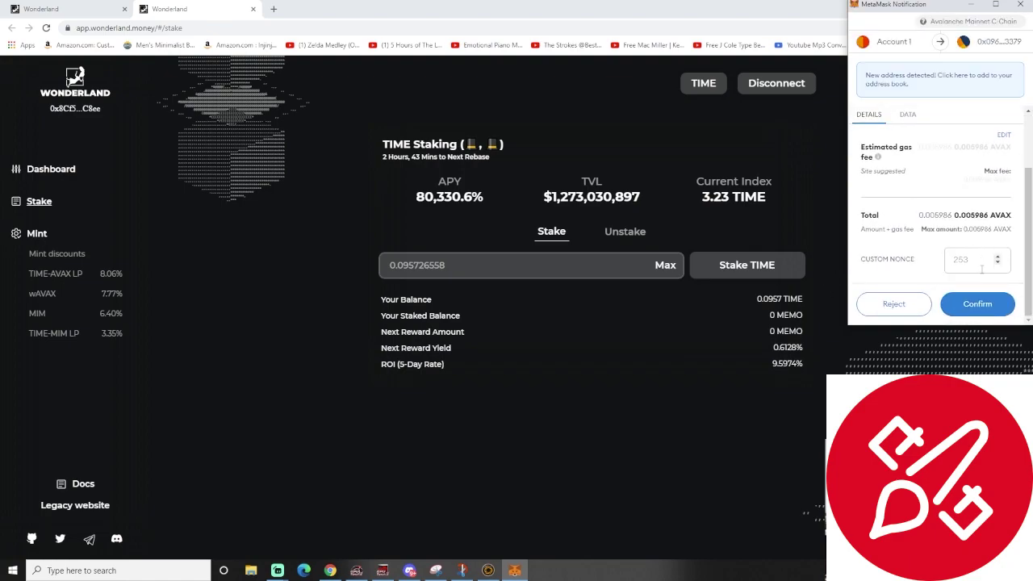
click(977, 311)
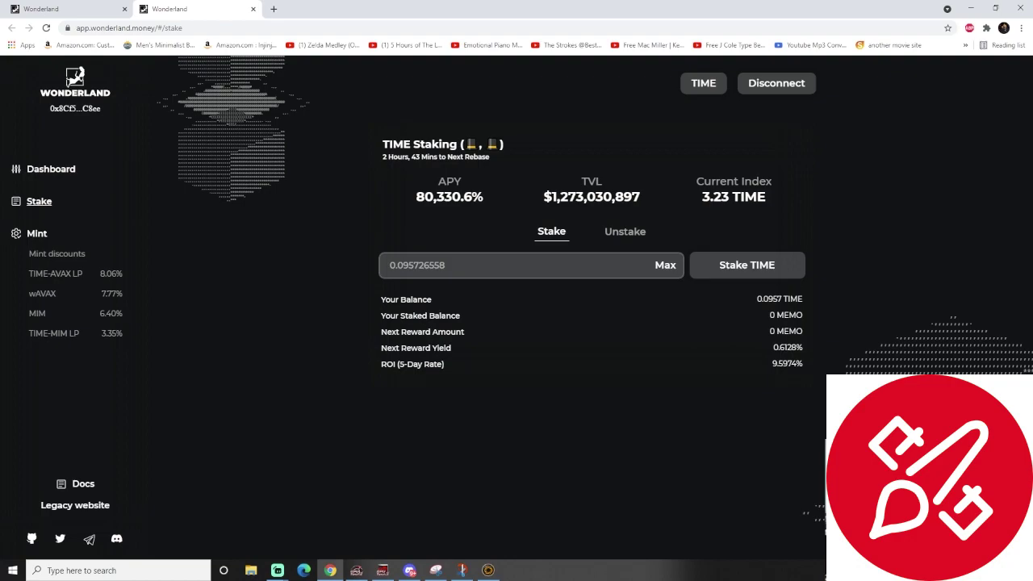
- Check the TIME and MEMO balances in MetaMask after the stake, and close the wallet
click(986, 27)
click(888, 127)
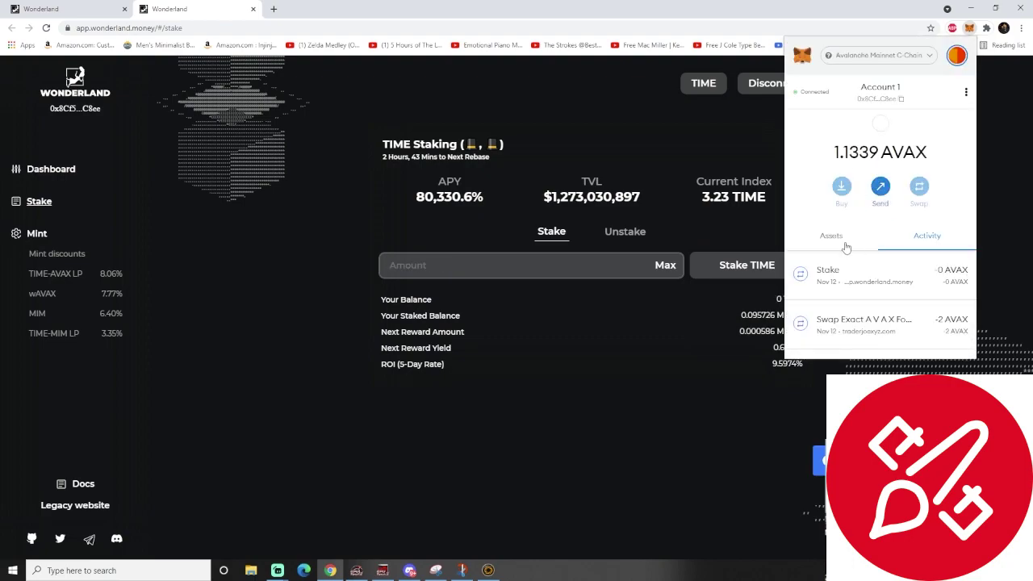
click(847, 246)
scroll(913, 270, down, 2)
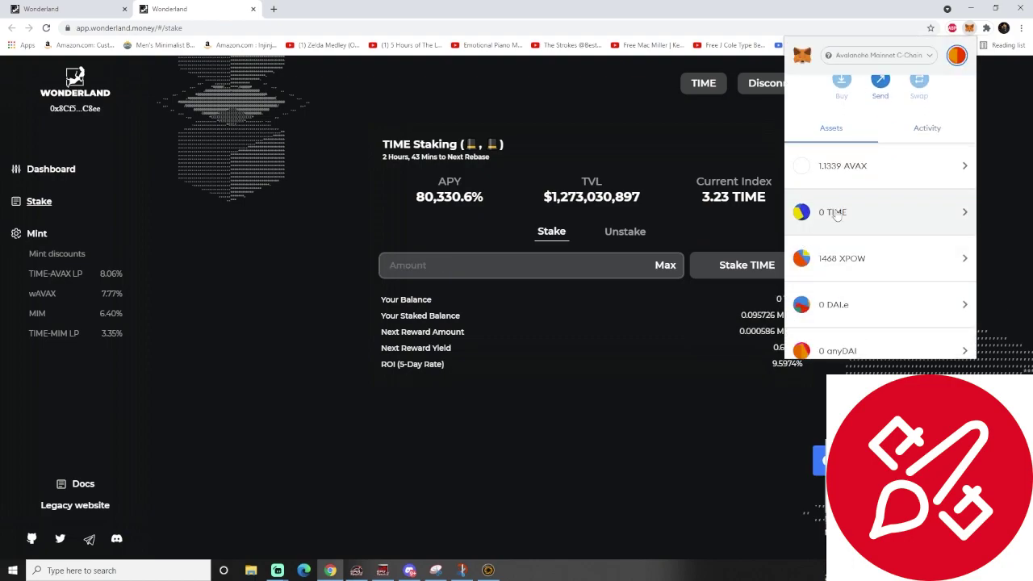
click(862, 213)
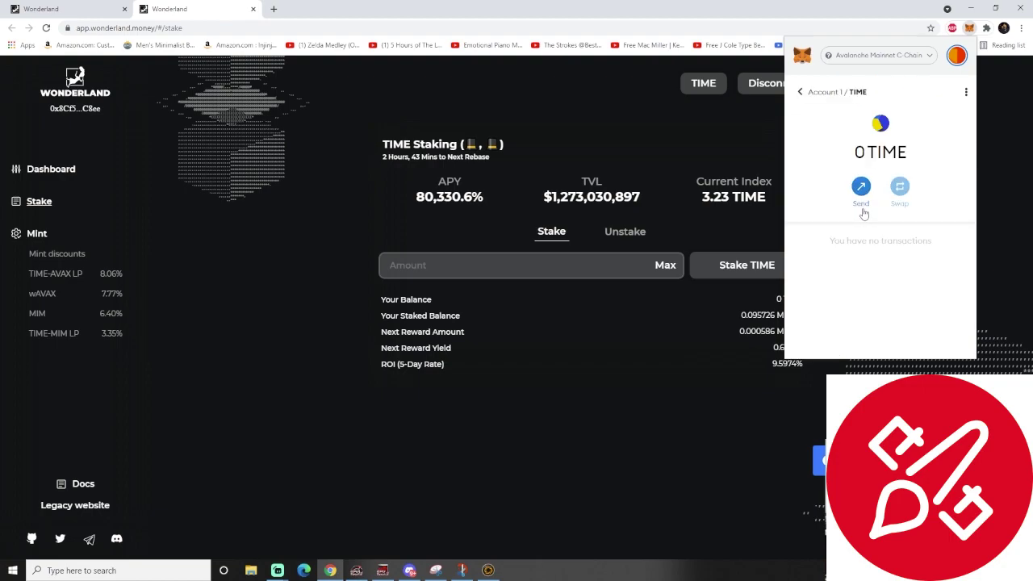
click(799, 94)
scroll(877, 274, down, 2)
scroll(879, 274, down, 5)
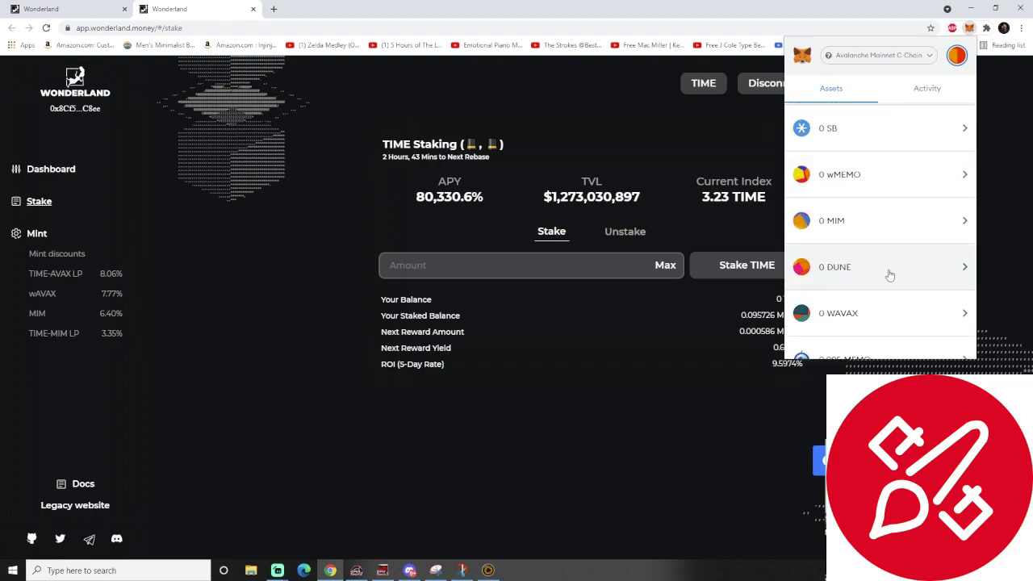
click(851, 283)
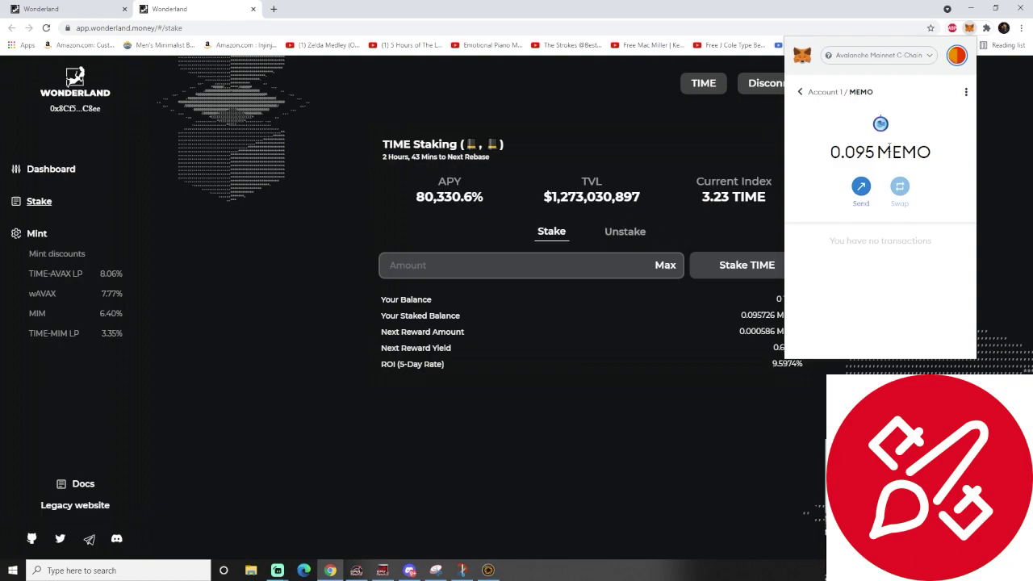
click(1006, 177)
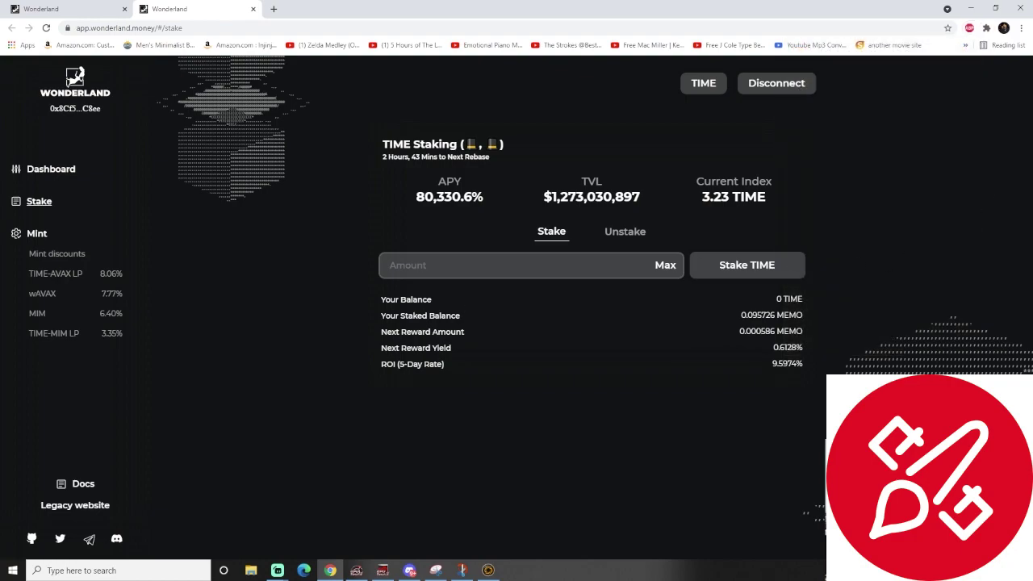
- Examine the TIME balance, staked balance and next reward amount on the staking page
drag(381, 300, 804, 301)
drag(382, 316, 795, 316)
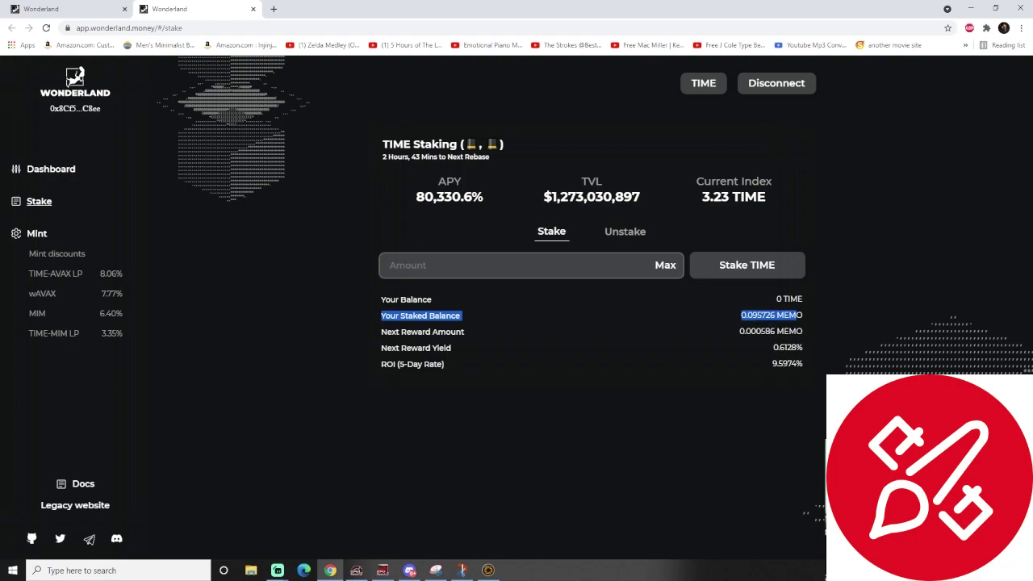
click(804, 314)
drag(380, 332, 807, 337)
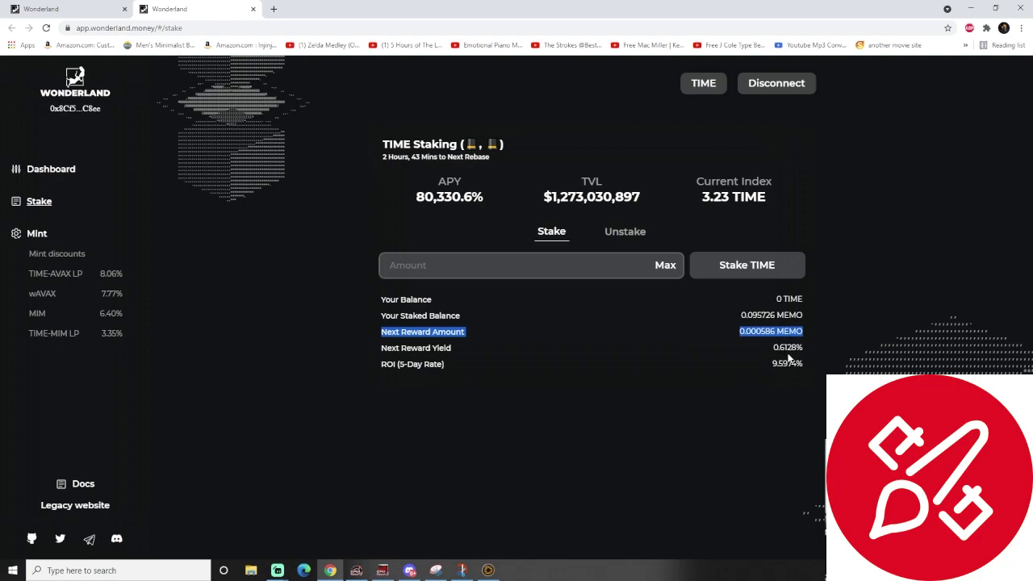
- Check the staked balance and the time to next rebase, and open Calculator clear of the reward figures
drag(804, 315, 740, 315)
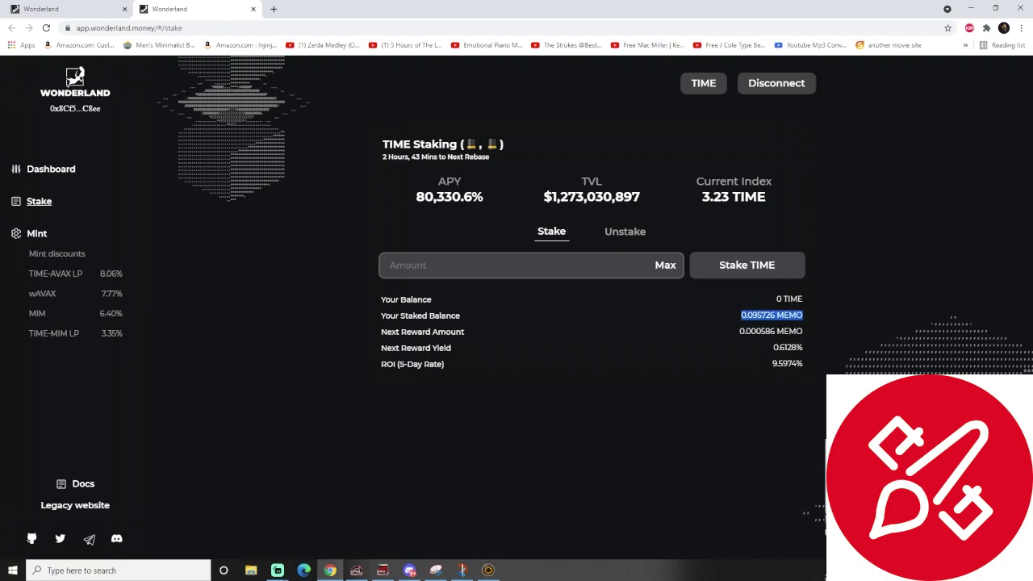
drag(383, 155, 503, 158)
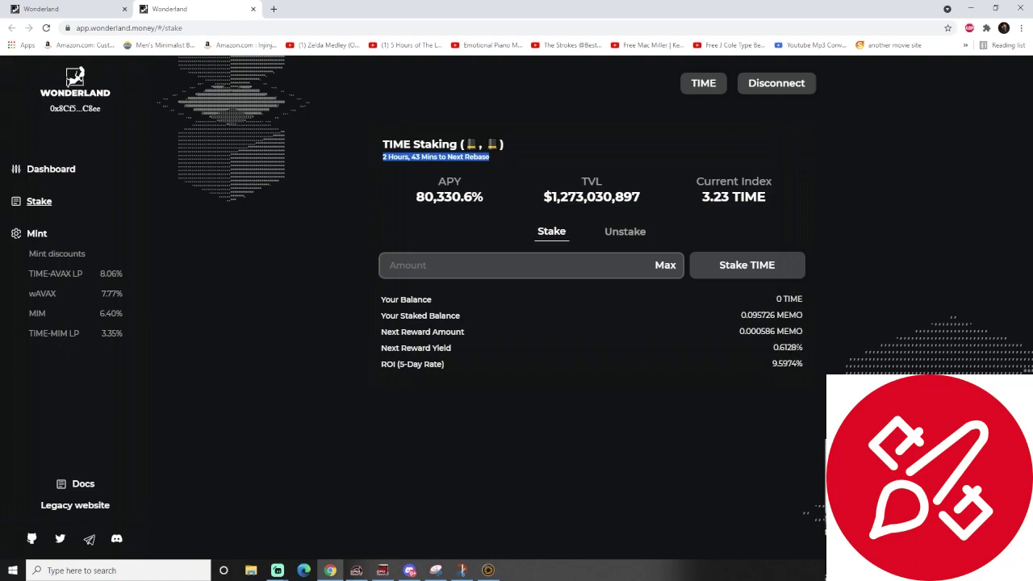
click(121, 569)
text(ca)
click(97, 318)
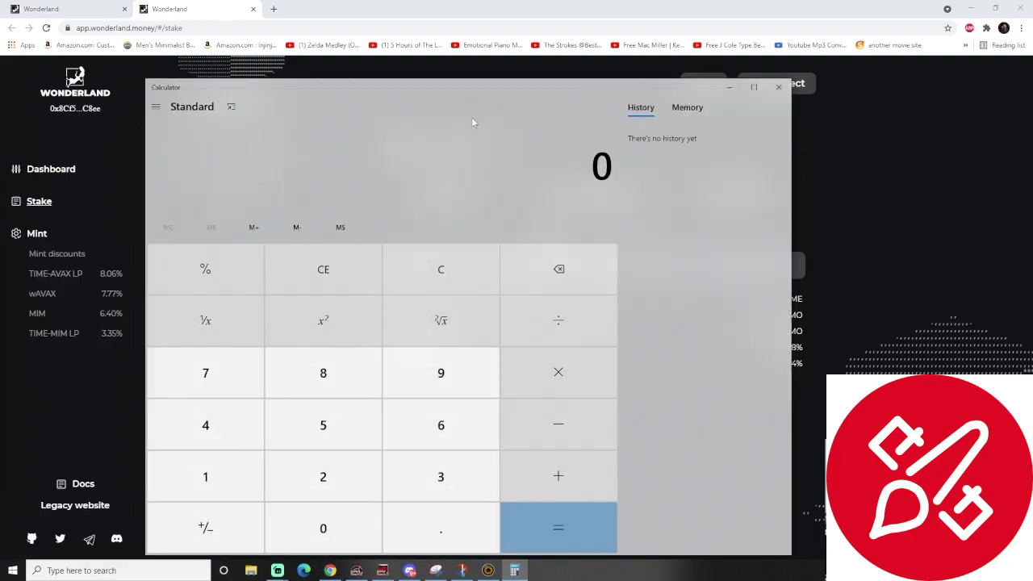
drag(436, 87, 303, 77)
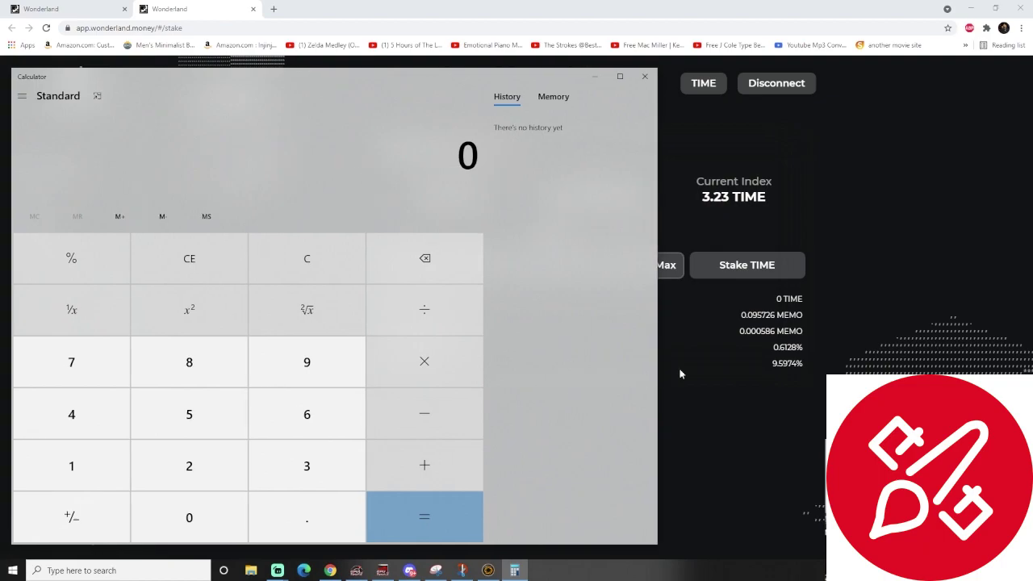
- Multiply 0.6123 by 3 to estimate the yield over three rebases, and close Calculator
click(306, 516)
click(306, 414)
click(104, 467)
click(230, 459)
click(319, 464)
click(423, 364)
click(315, 449)
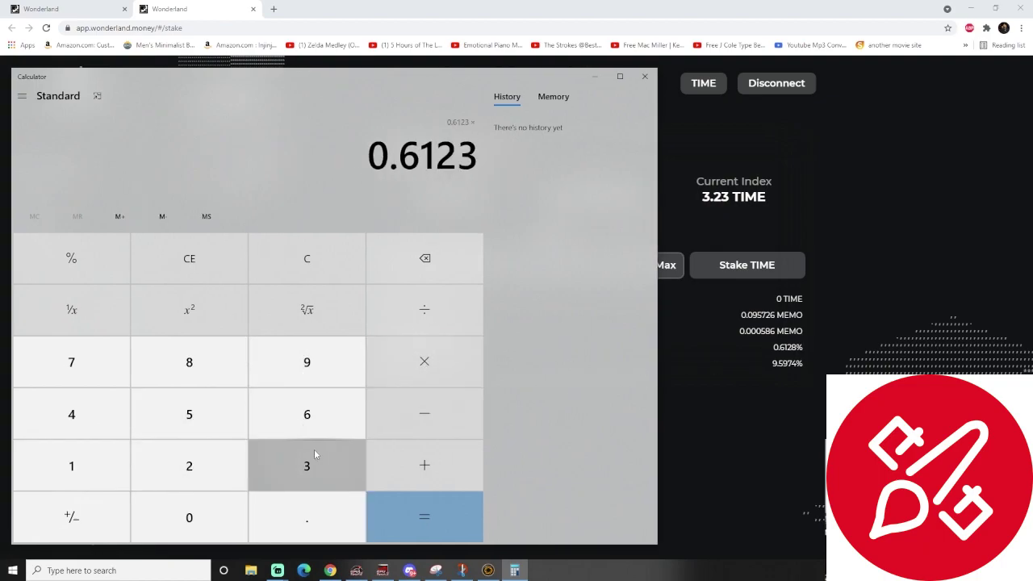
click(434, 504)
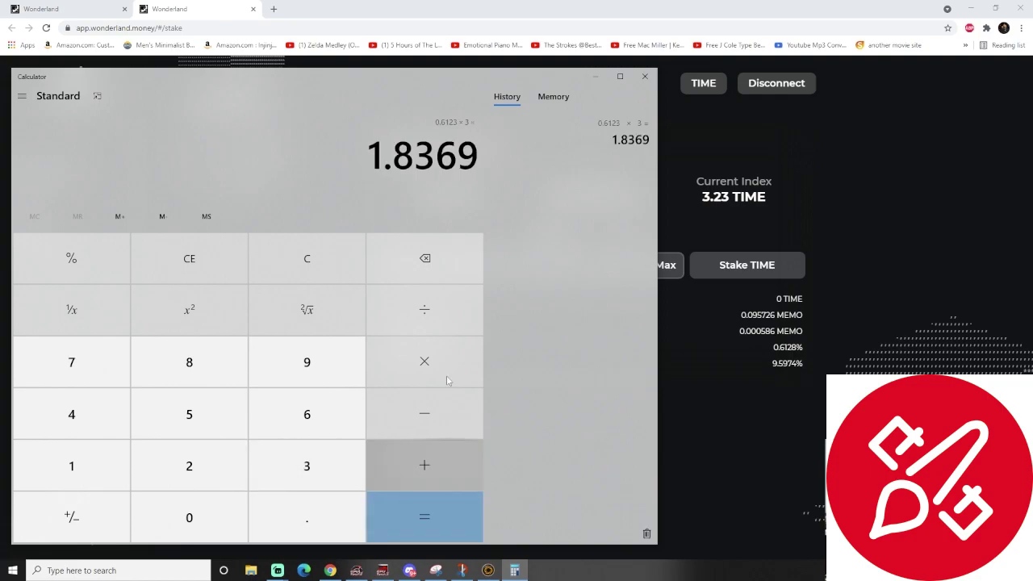
click(649, 78)
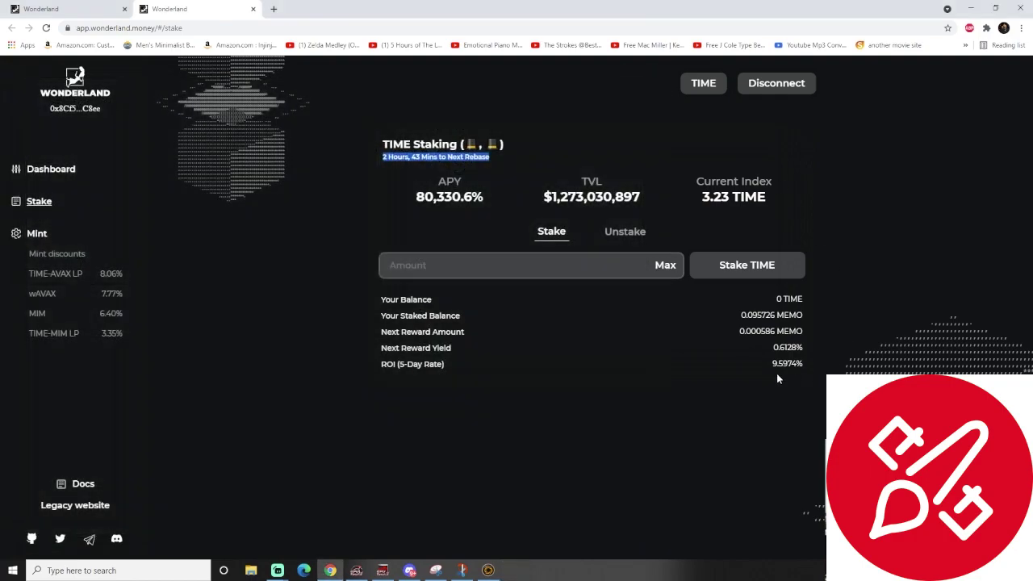
- Examine the five-day ROI rate and the staked MEMO balance on the staking page
drag(771, 364, 810, 369)
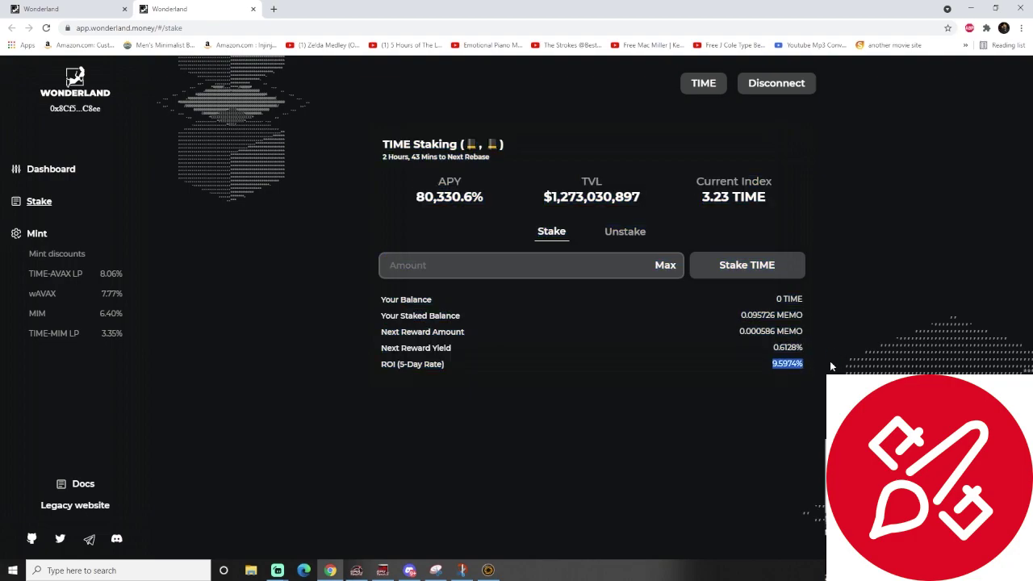
click(819, 371)
drag(402, 364, 423, 364)
click(453, 369)
triple_click(770, 315)
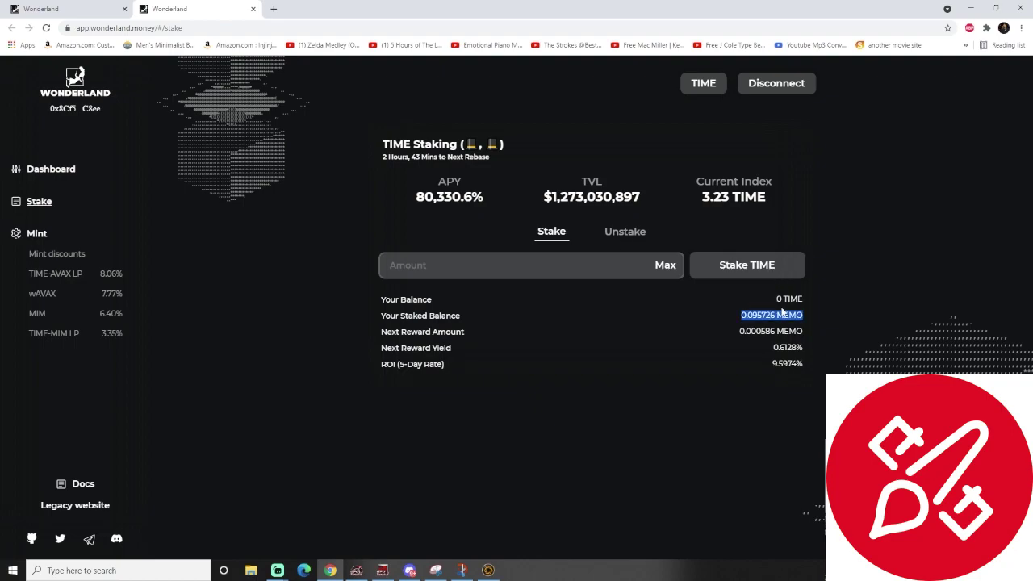
click(607, 186)
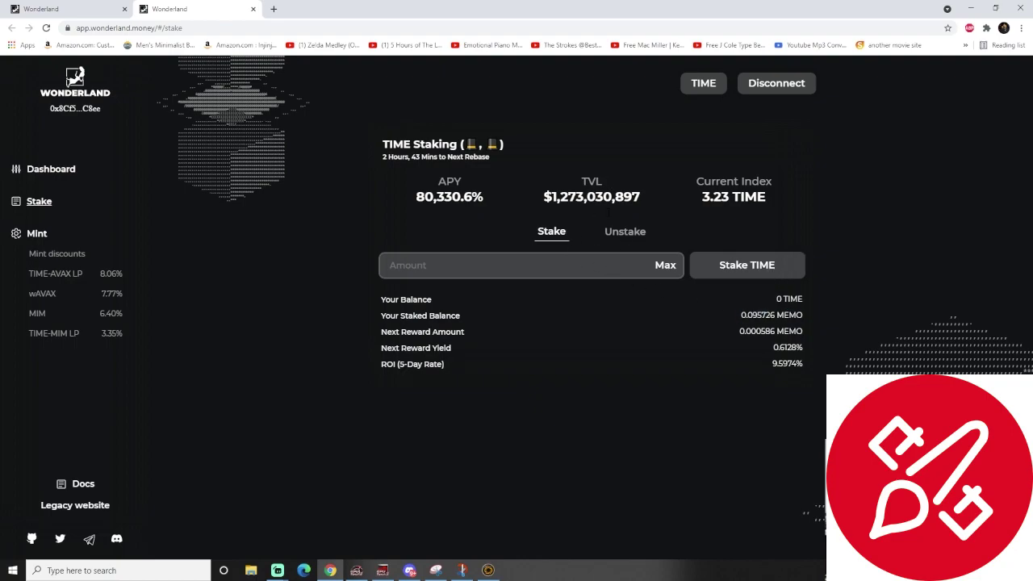
- Request unstaking of the full 0.095726558 balance, and reject the transaction in MetaMask
click(624, 234)
click(669, 271)
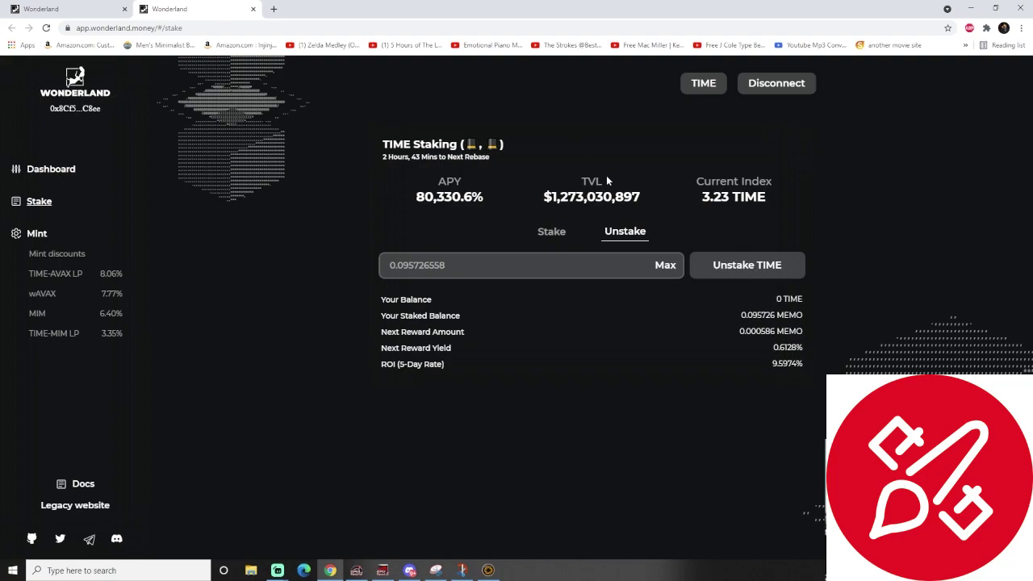
click(752, 267)
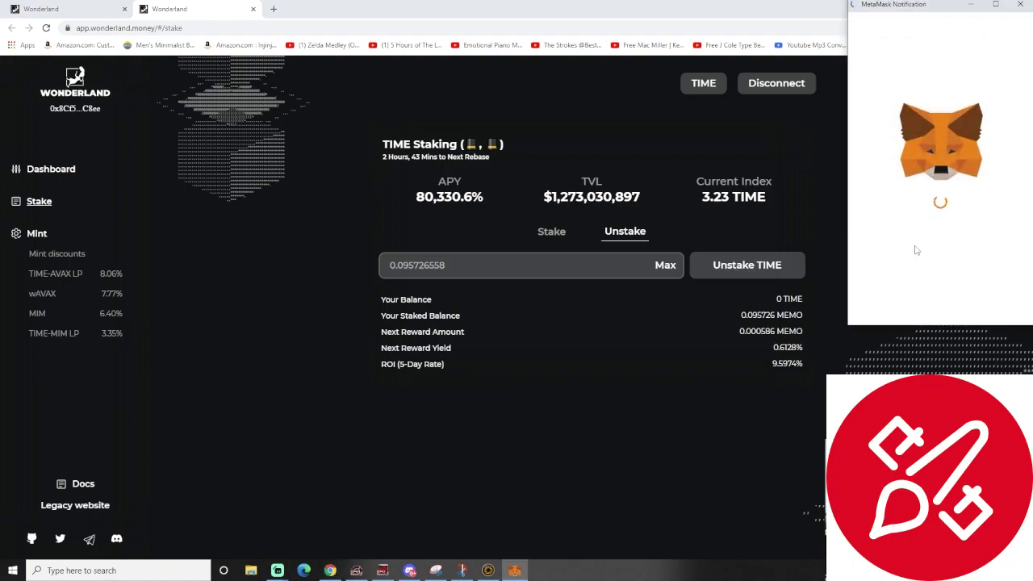
scroll(942, 252, down, 2)
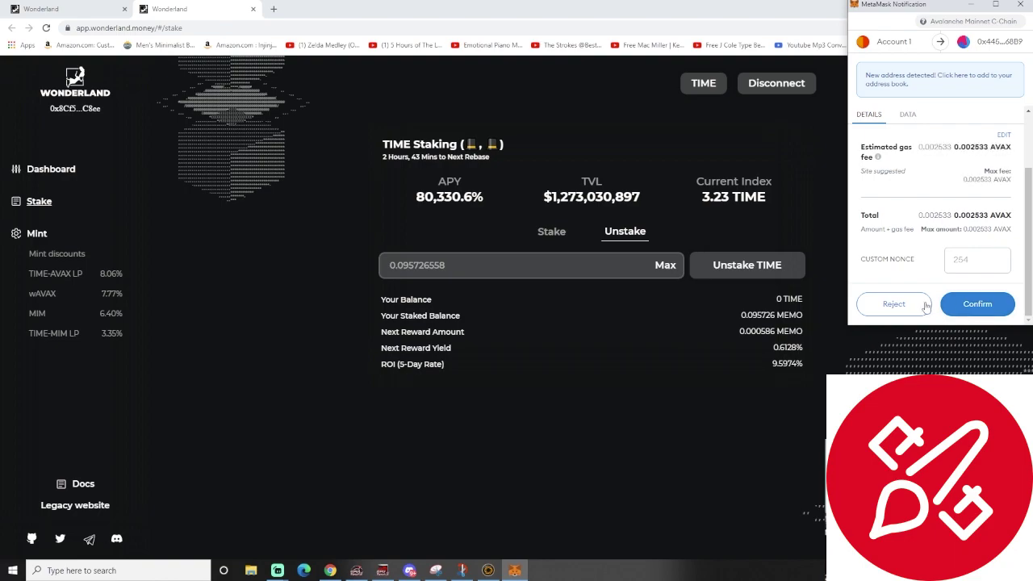
click(892, 304)
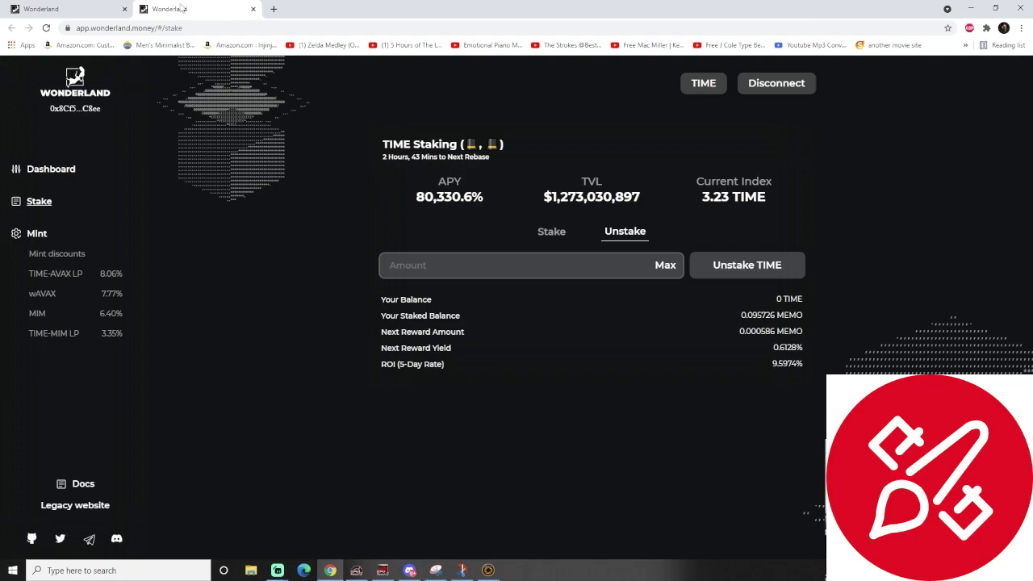
click(274, 10)
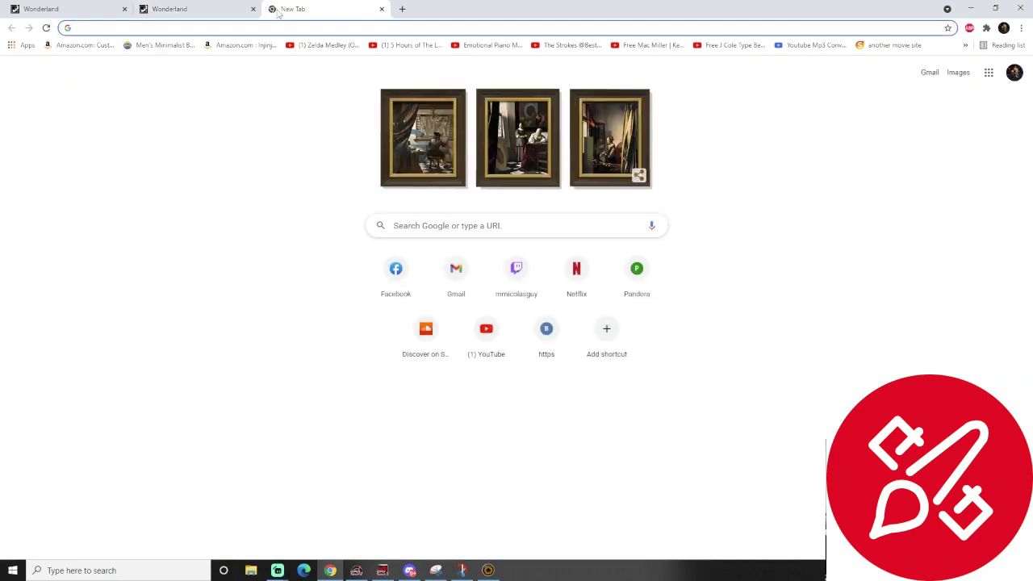
click(197, 6)
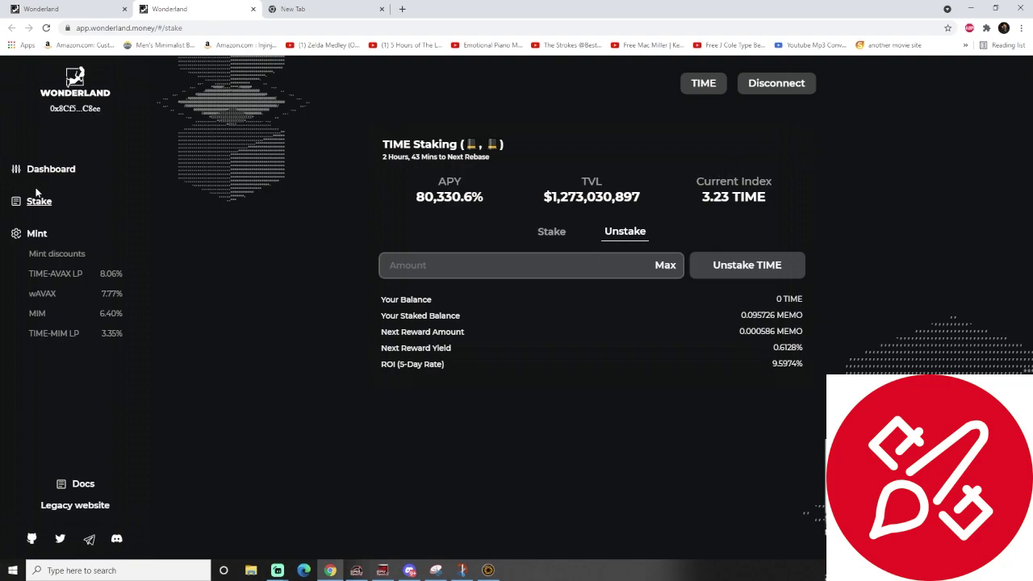
- Open the Wonderland dashboard and examine the market cap, TIME price and APY
click(59, 172)
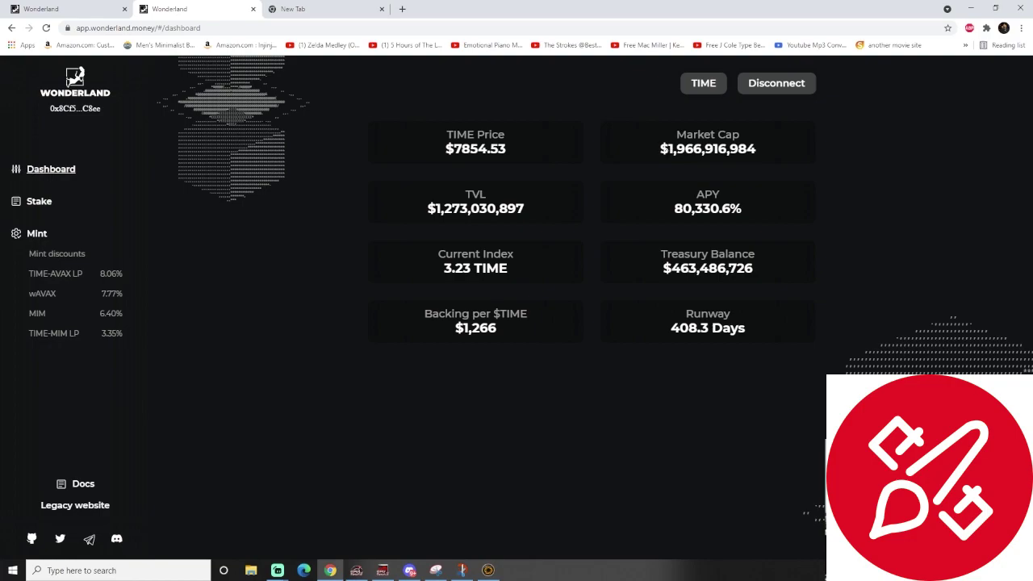
drag(650, 155, 798, 154)
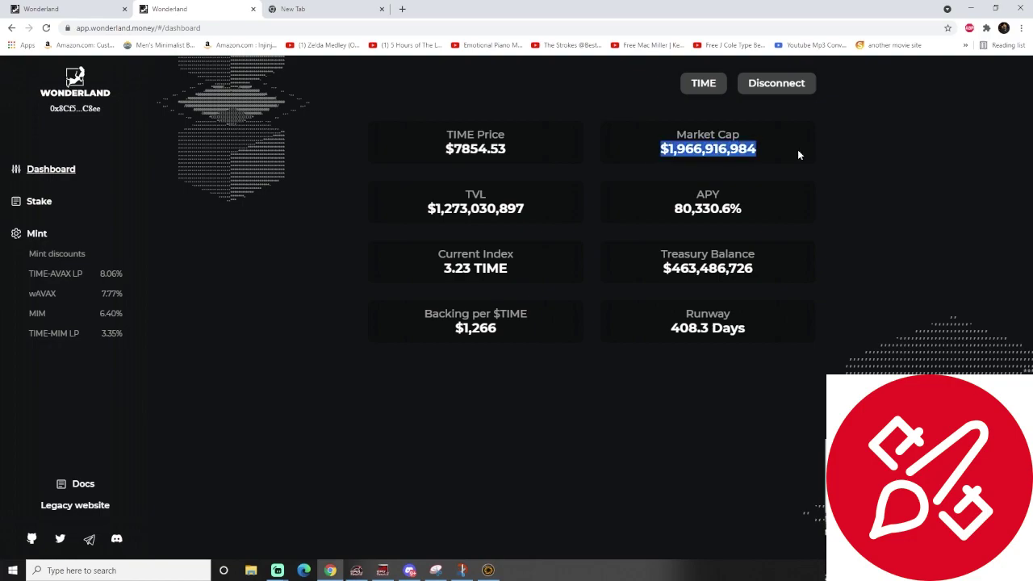
click(798, 151)
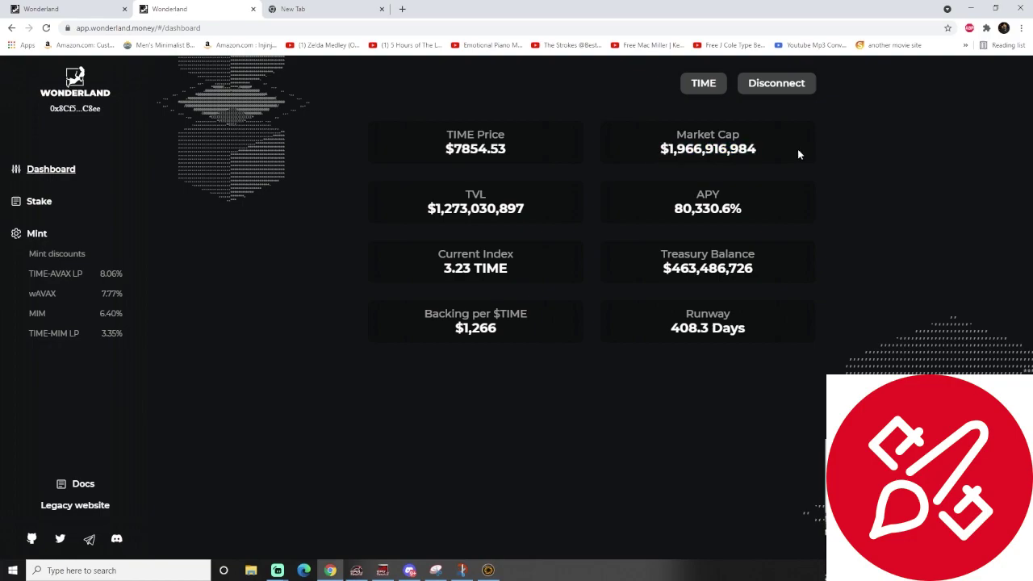
drag(437, 161, 535, 147)
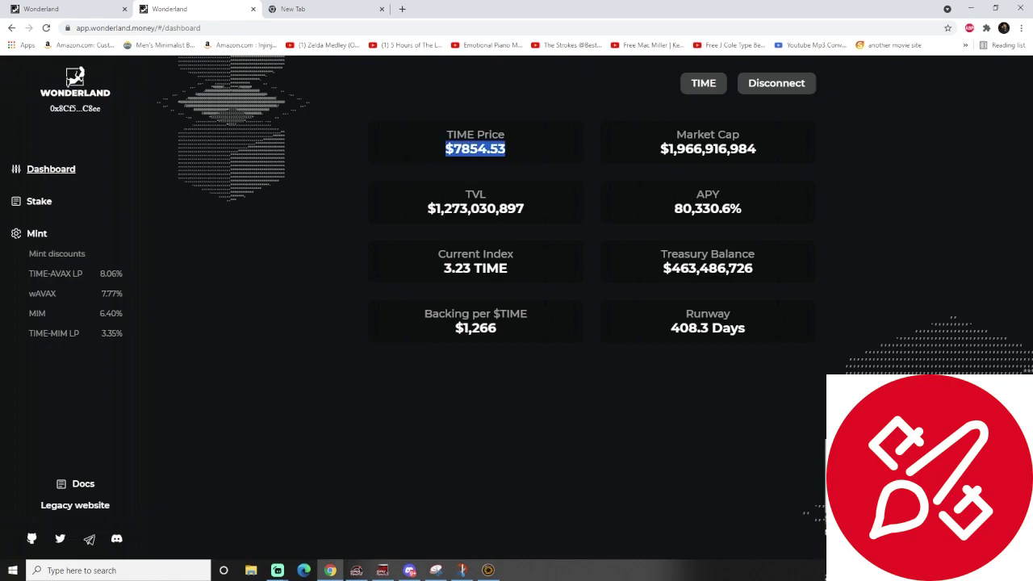
click(530, 153)
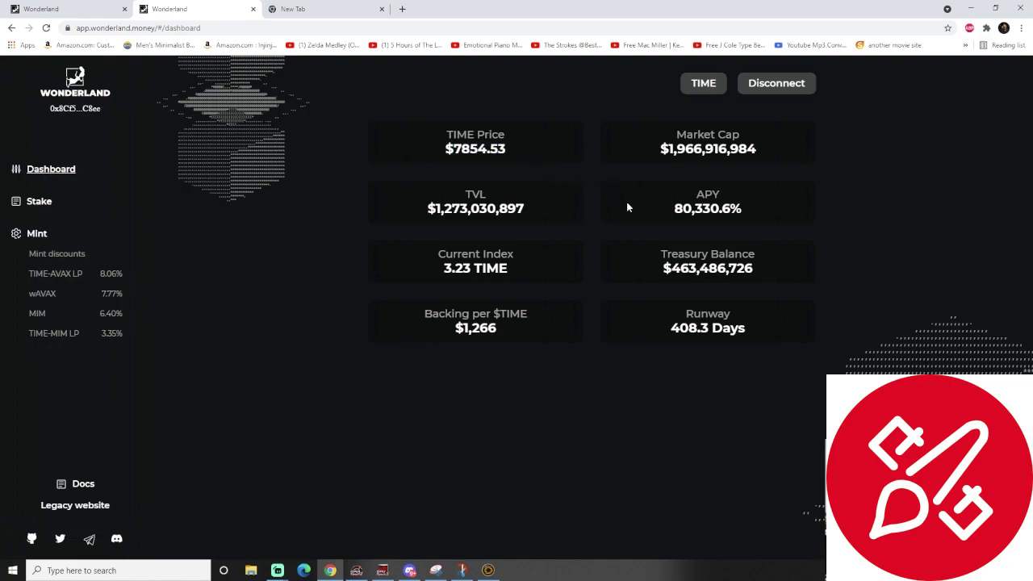
drag(668, 205, 782, 220)
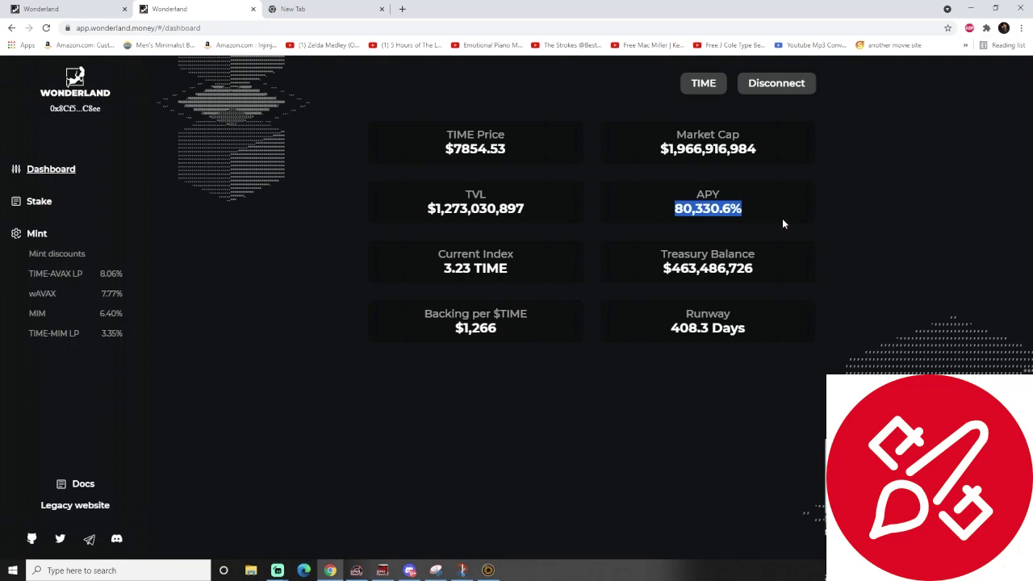
click(710, 225)
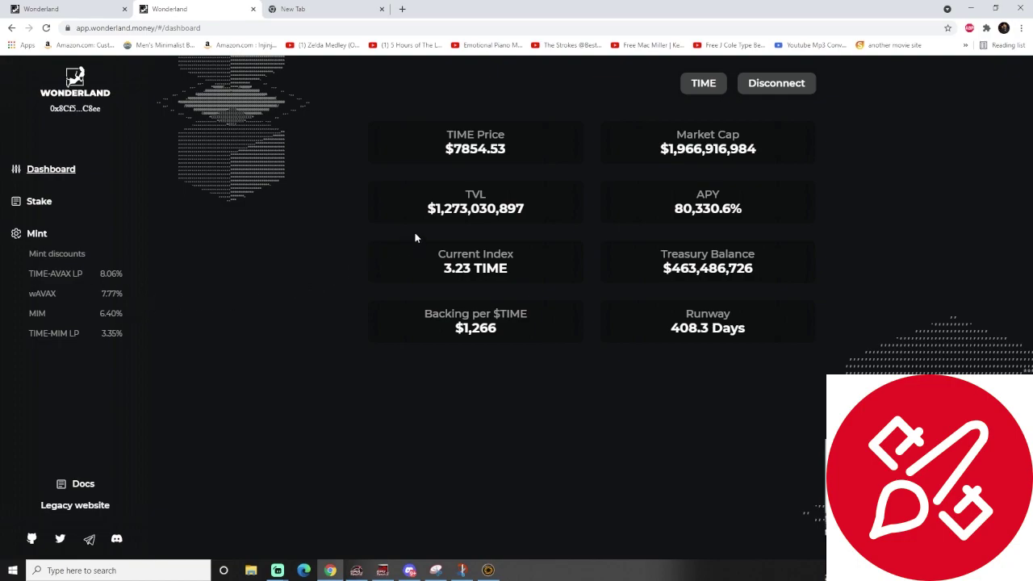
- Examine the TVL, current index and treasury balance on the dashboard
drag(426, 209, 540, 207)
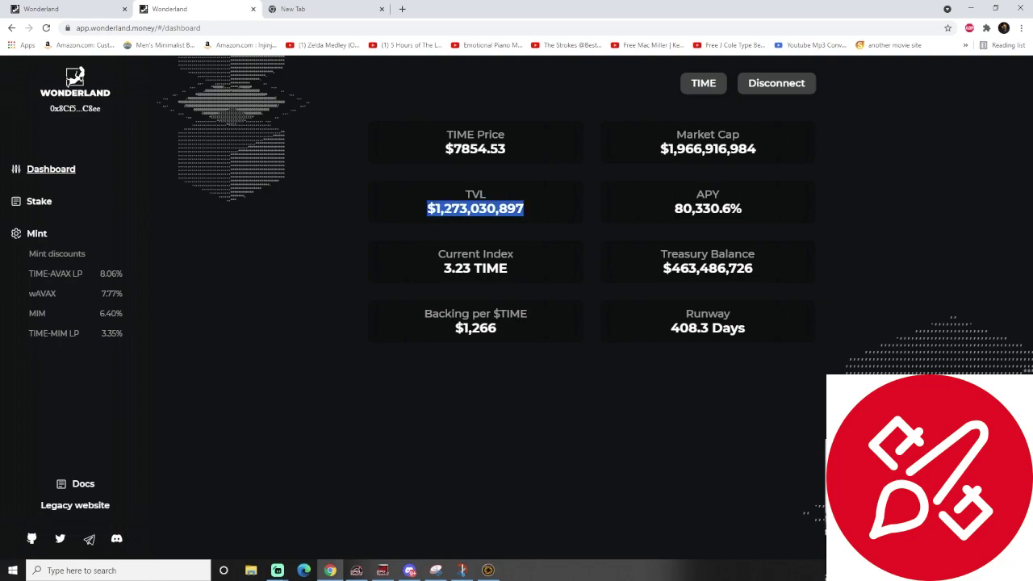
click(578, 231)
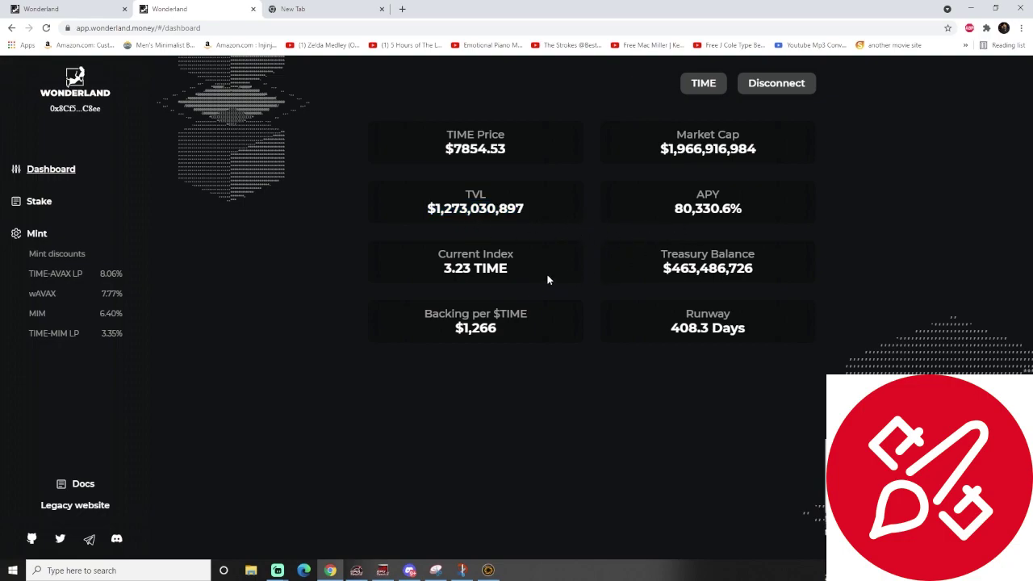
mouse_move(431, 272)
mouse_down()
mouse_move(465, 269)
mouse_move(449, 269)
mouse_up()
click(525, 267)
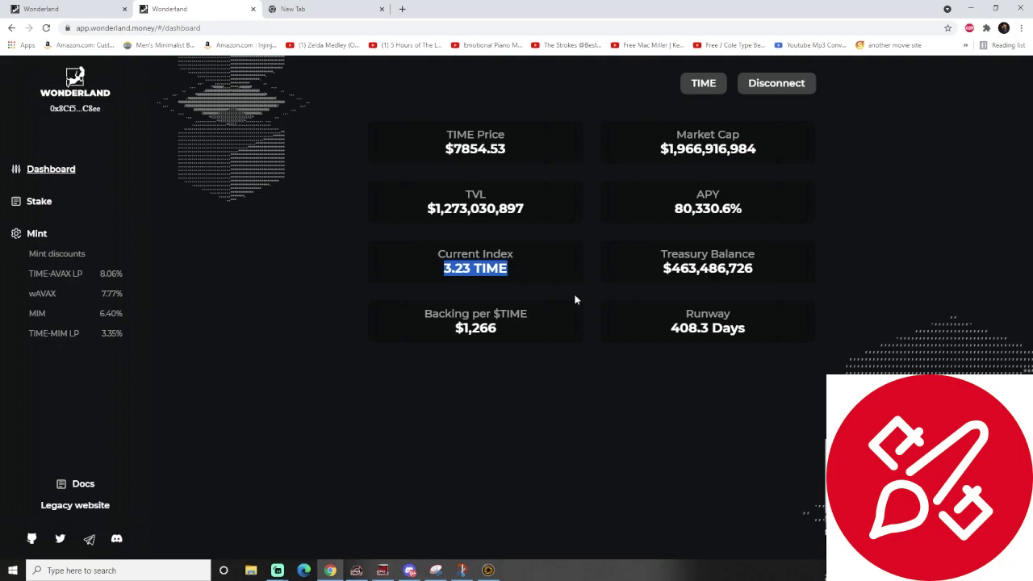
click(544, 272)
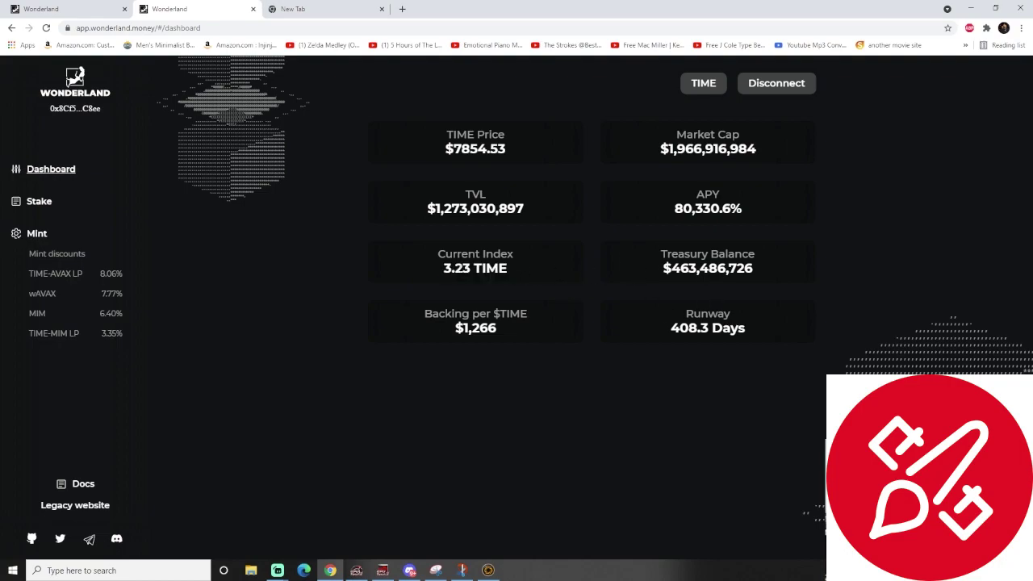
drag(662, 270, 766, 273)
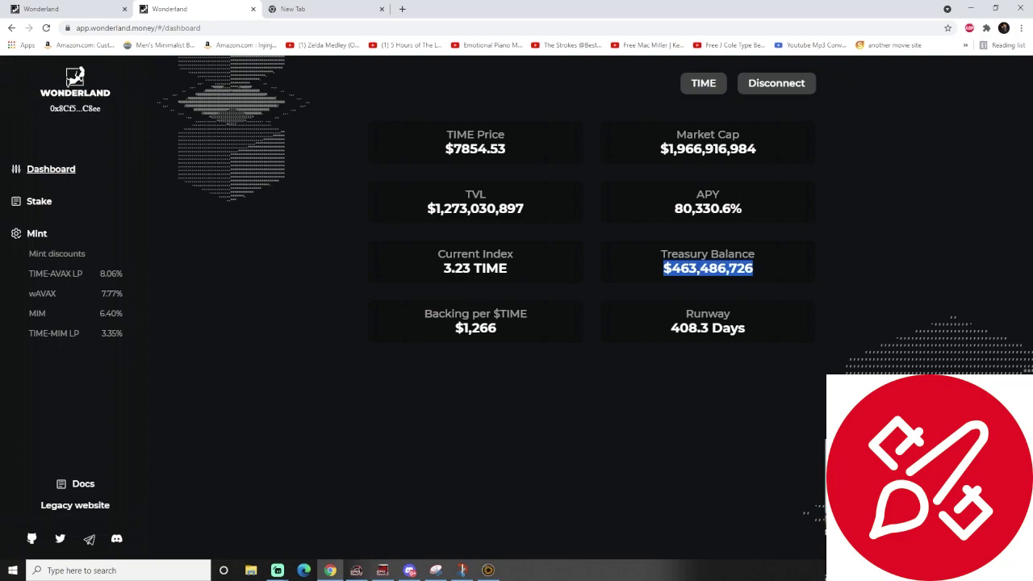
click(707, 269)
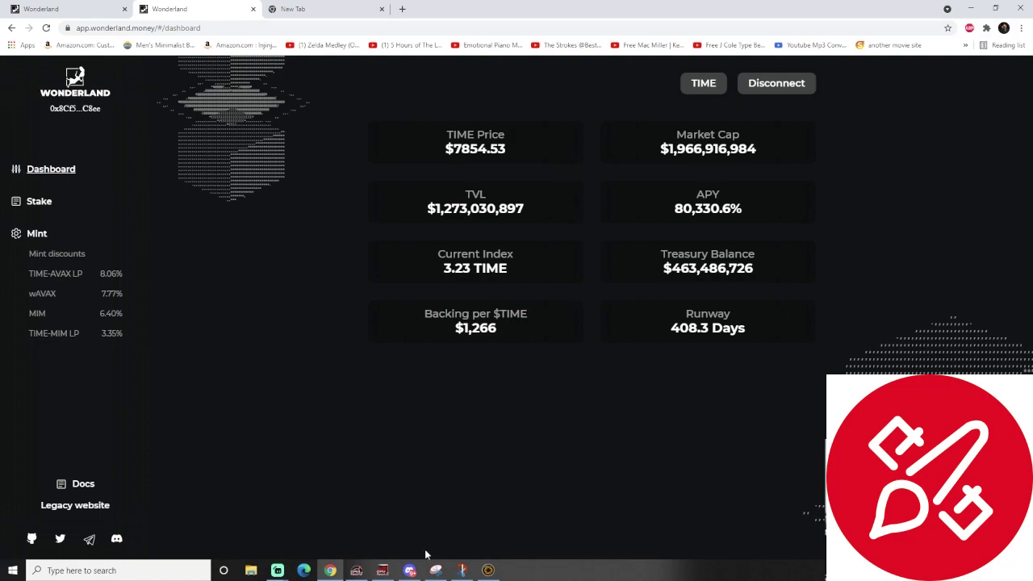
click(278, 570)
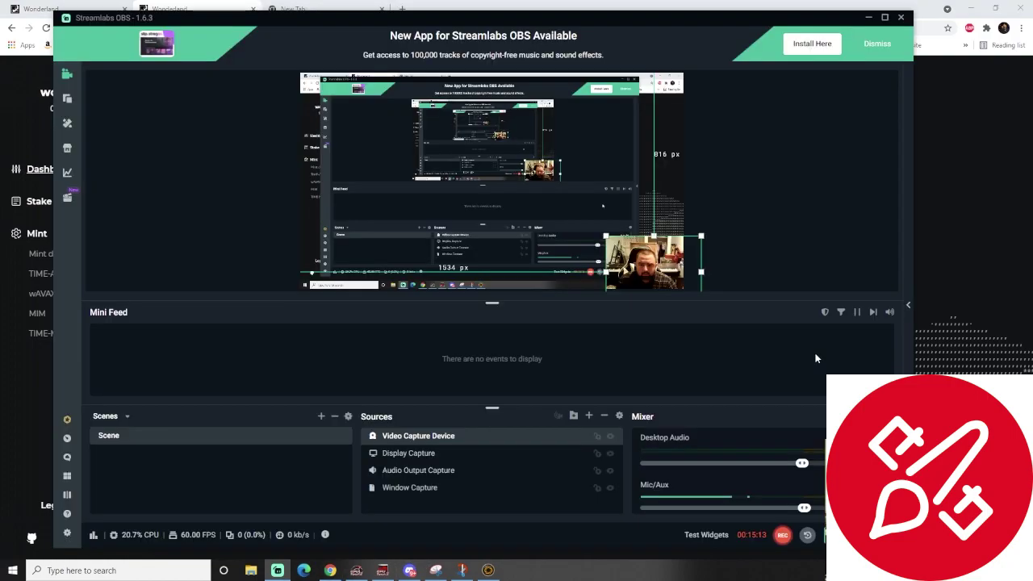
click(982, 287)
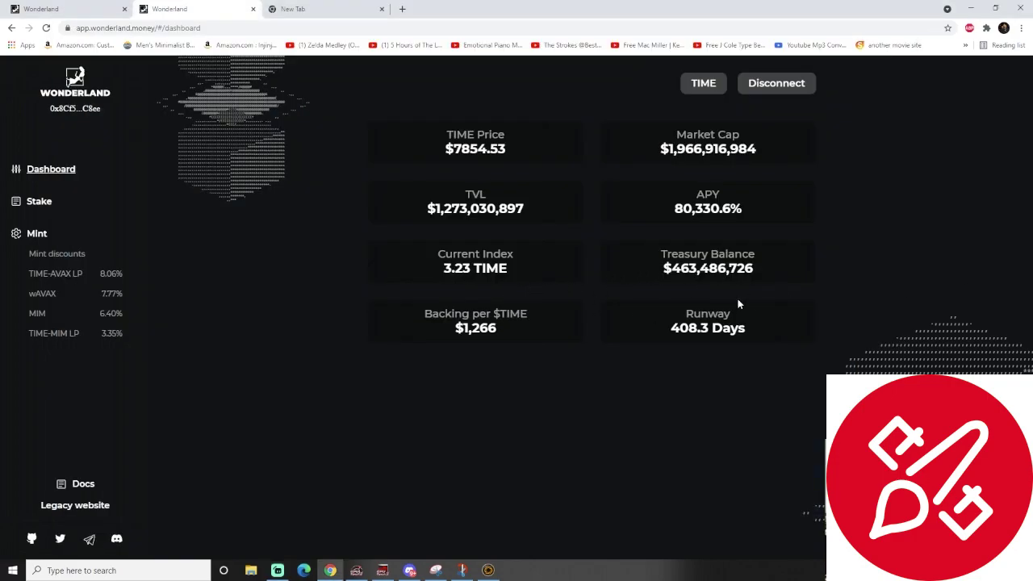
- Examine the backing per $TIME, and compare the runway with the APY on the dashboard
drag(422, 314, 506, 336)
drag(450, 314, 513, 327)
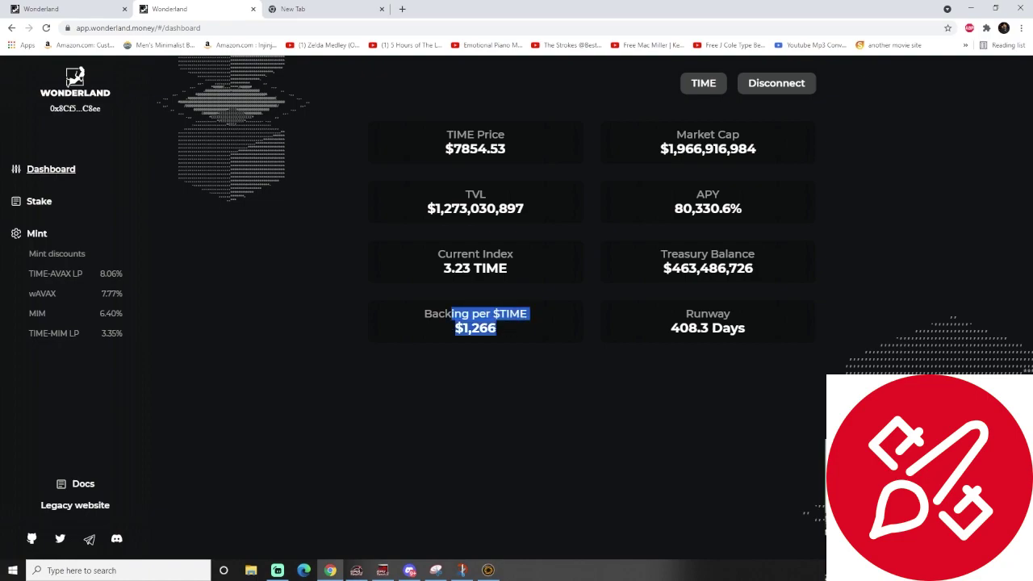
click(686, 336)
drag(670, 329, 765, 336)
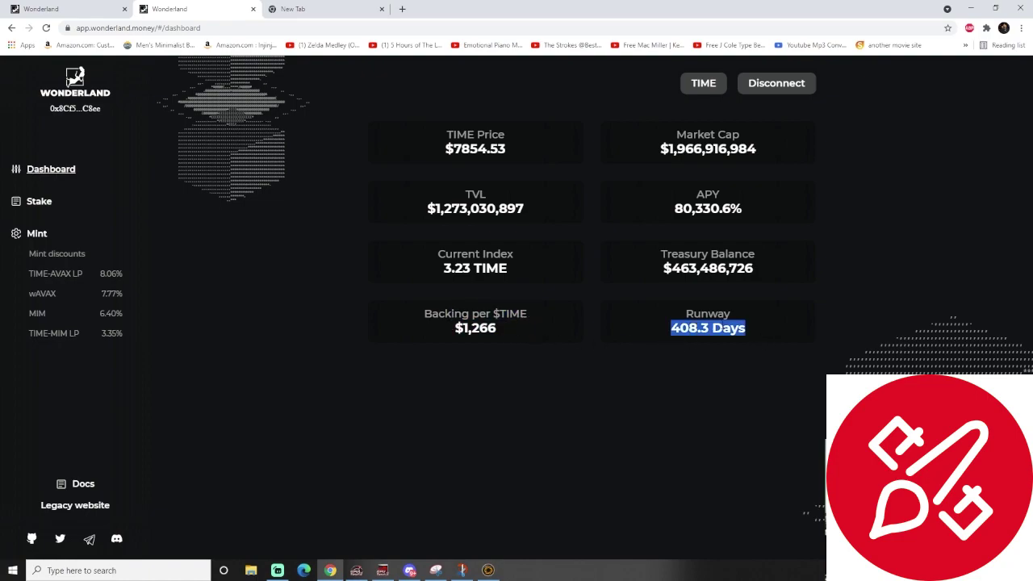
click(655, 322)
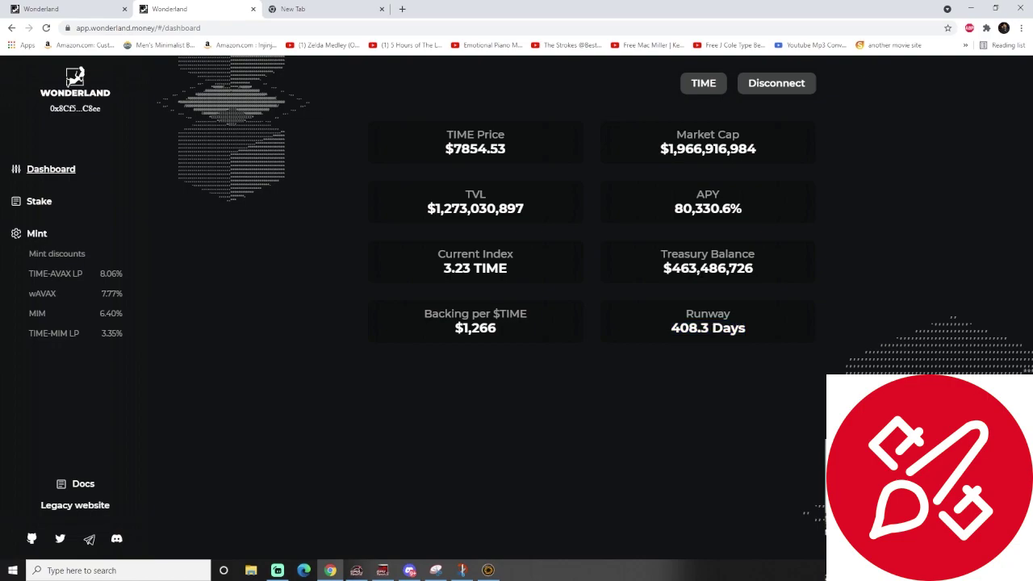
drag(675, 208, 743, 208)
drag(669, 327, 748, 325)
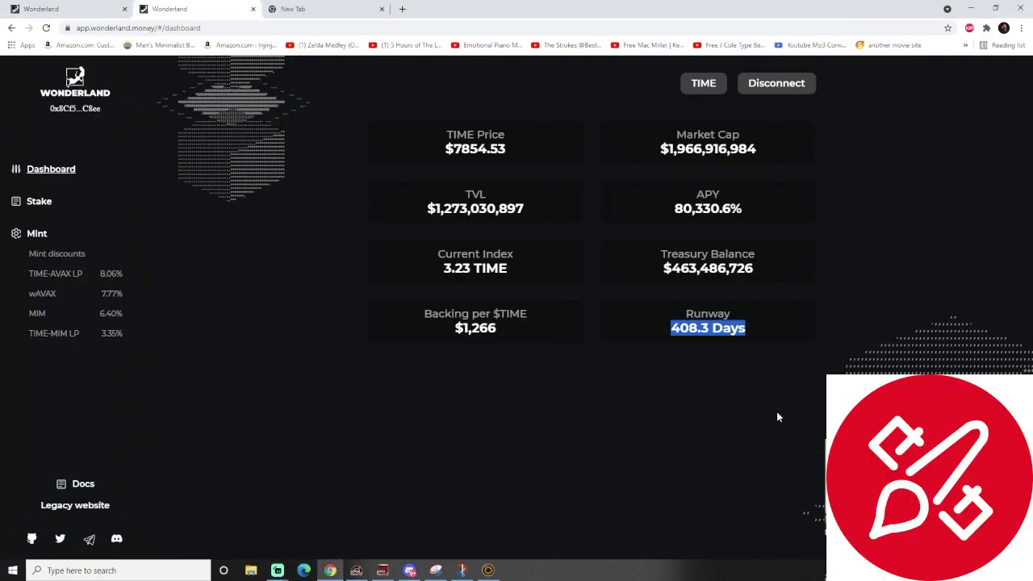
- Examine the runway figure on the Wonderland dashboard
click(754, 342)
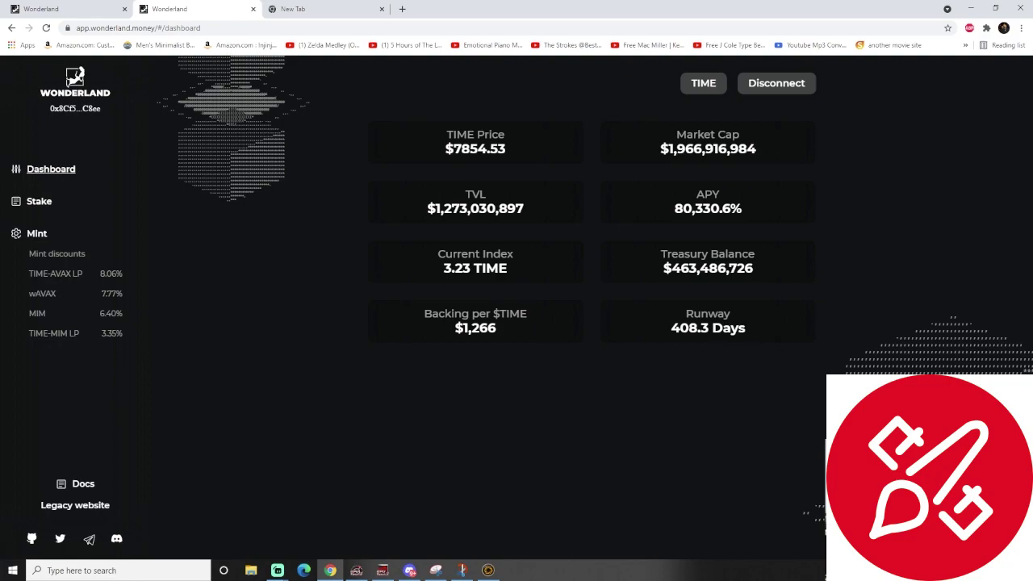
drag(670, 328, 746, 331)
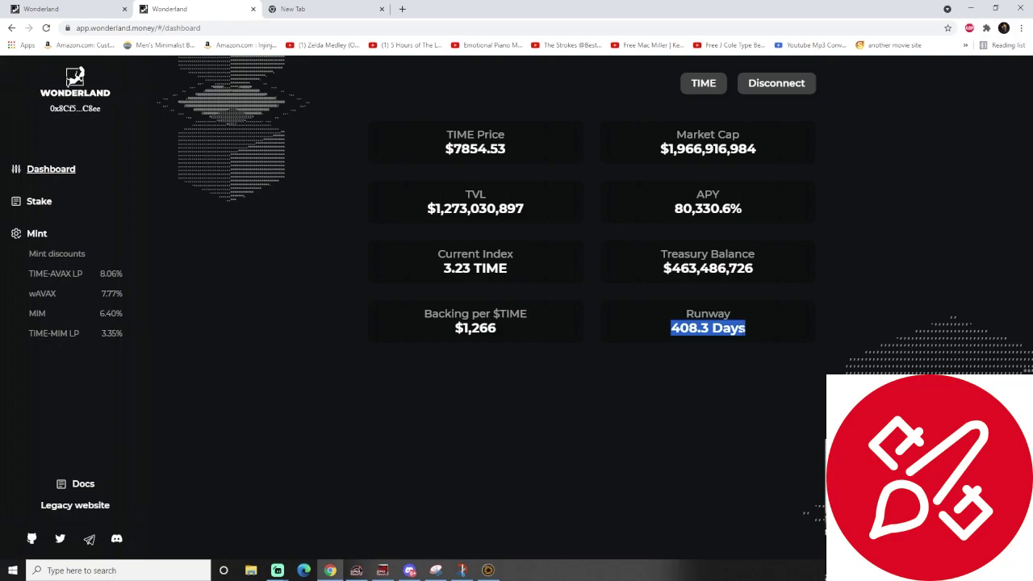
click(782, 327)
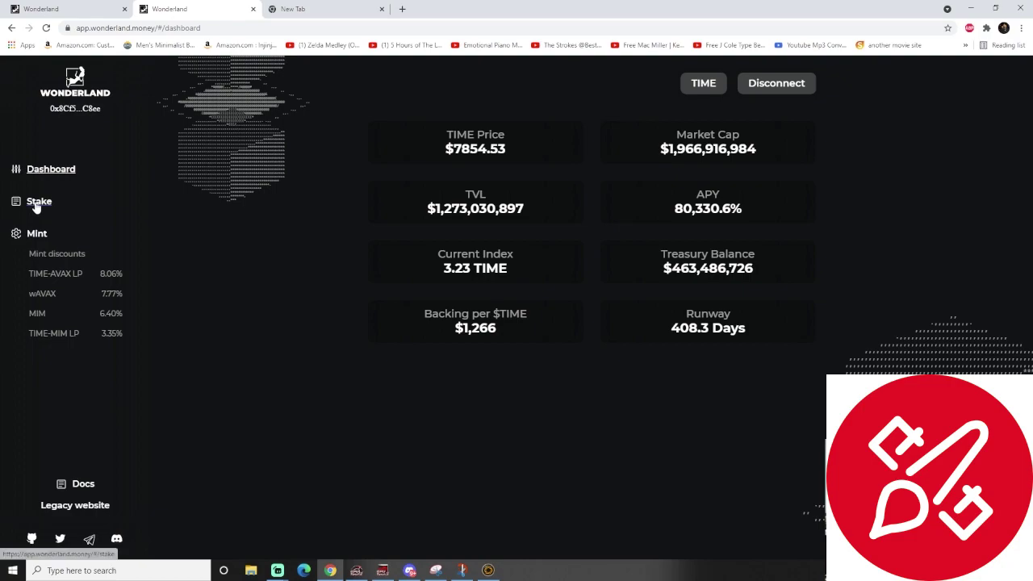
click(329, 16)
click(181, 15)
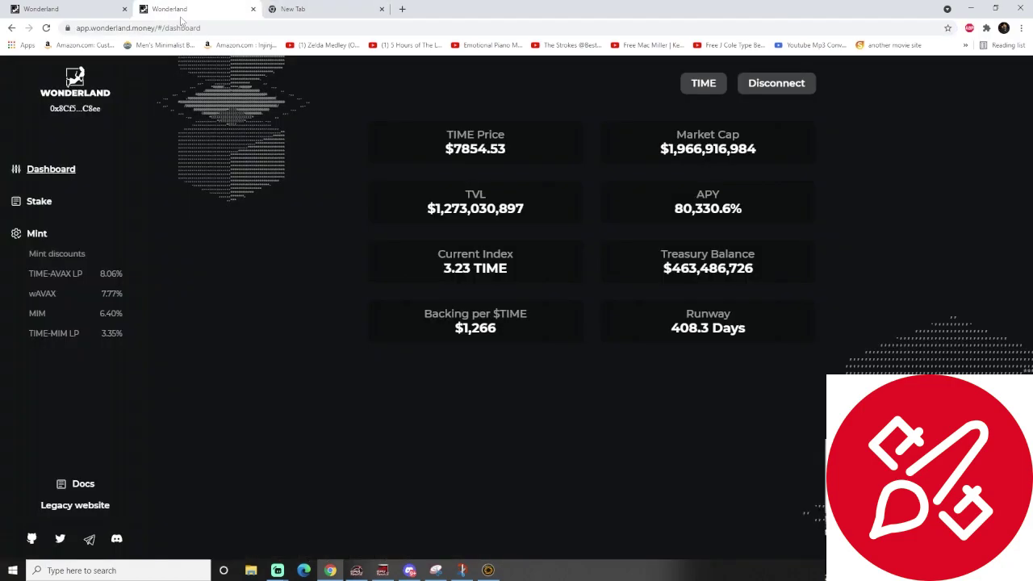
- Open the Wonderland docs and skim the Introduction page
click(83, 484)
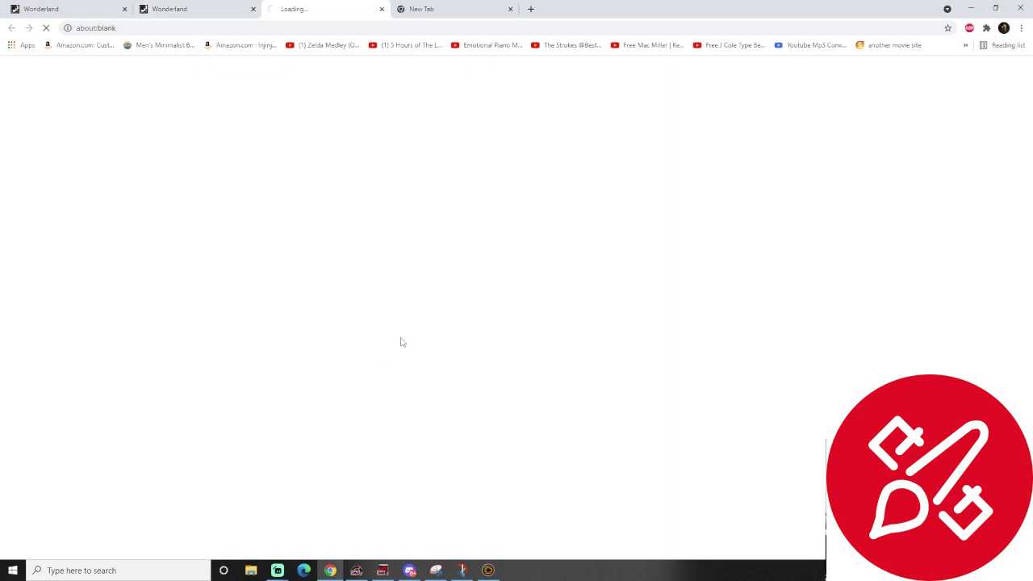
scroll(562, 335, down, 5)
scroll(563, 336, down, 1)
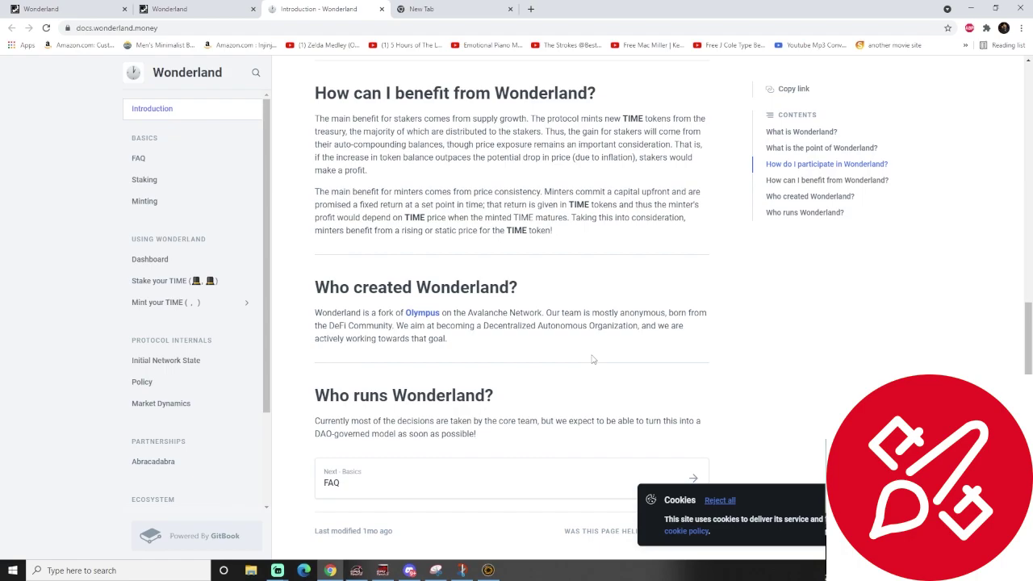
scroll(572, 366, up, 5)
- Skim the FAQ page of the Wonderland docs, including the stake, bond and sell matrix, and close the docs
click(184, 153)
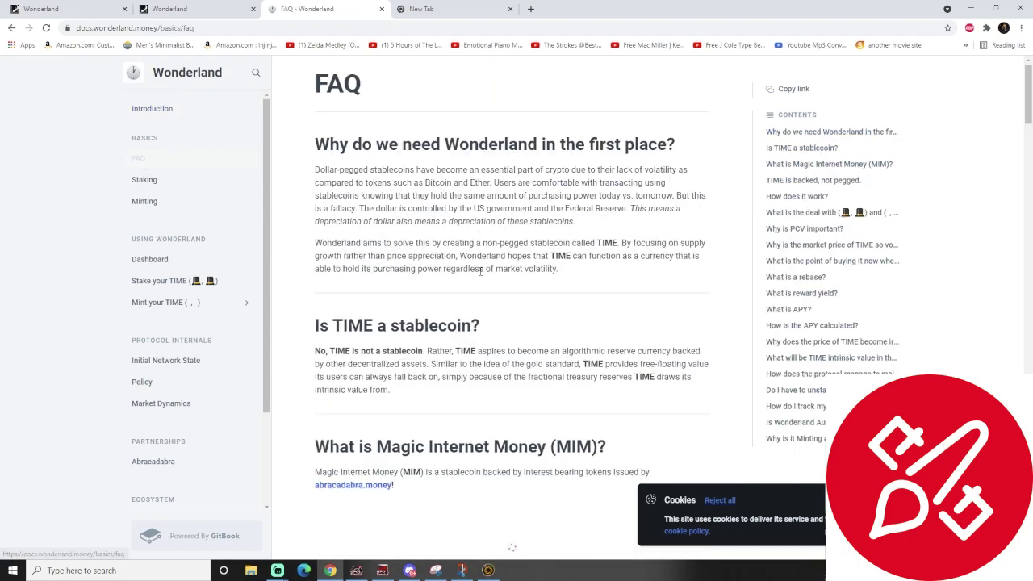
scroll(527, 287, down, 5)
scroll(527, 287, down, 13)
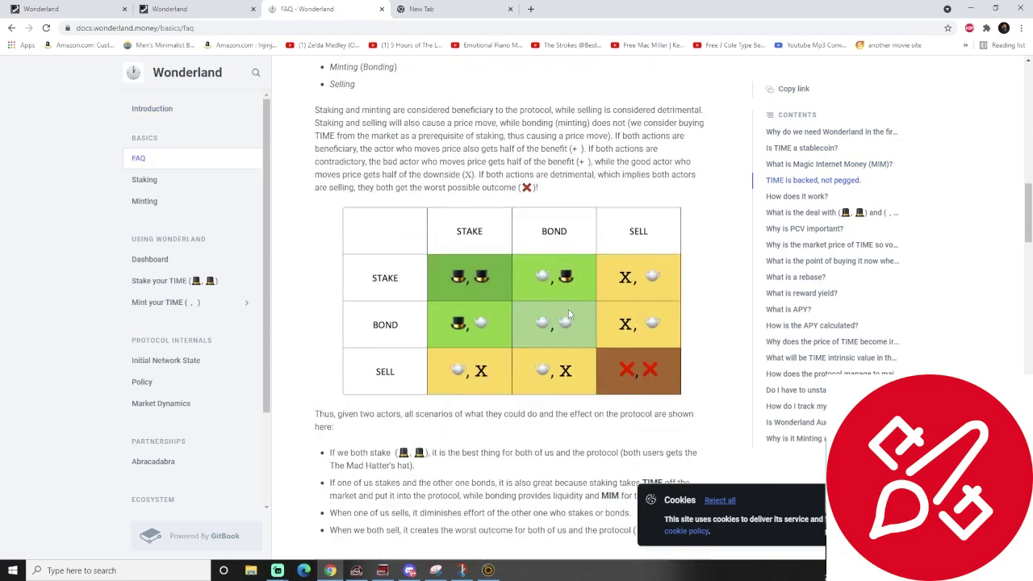
scroll(559, 307, up, 15)
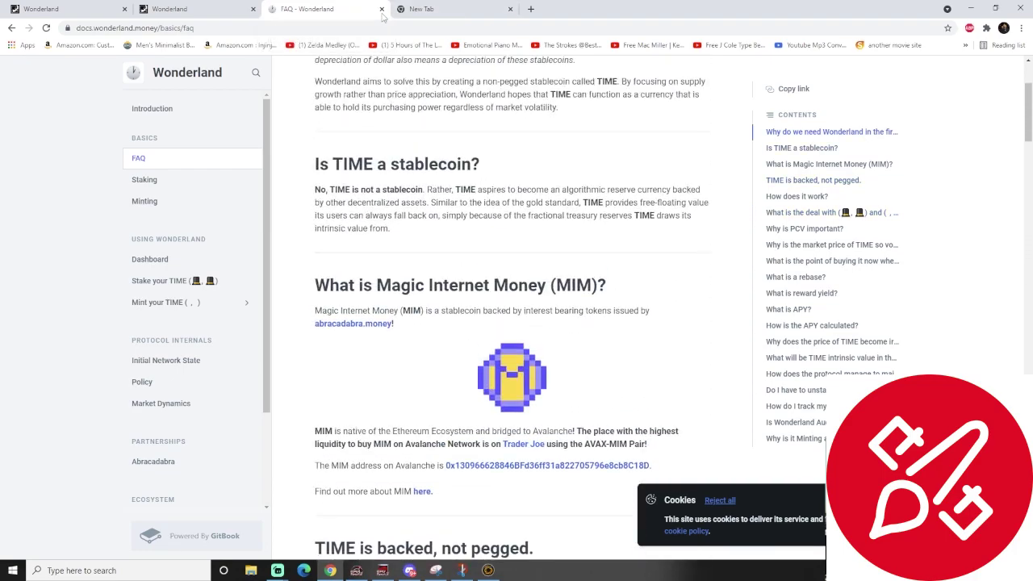
click(382, 9)
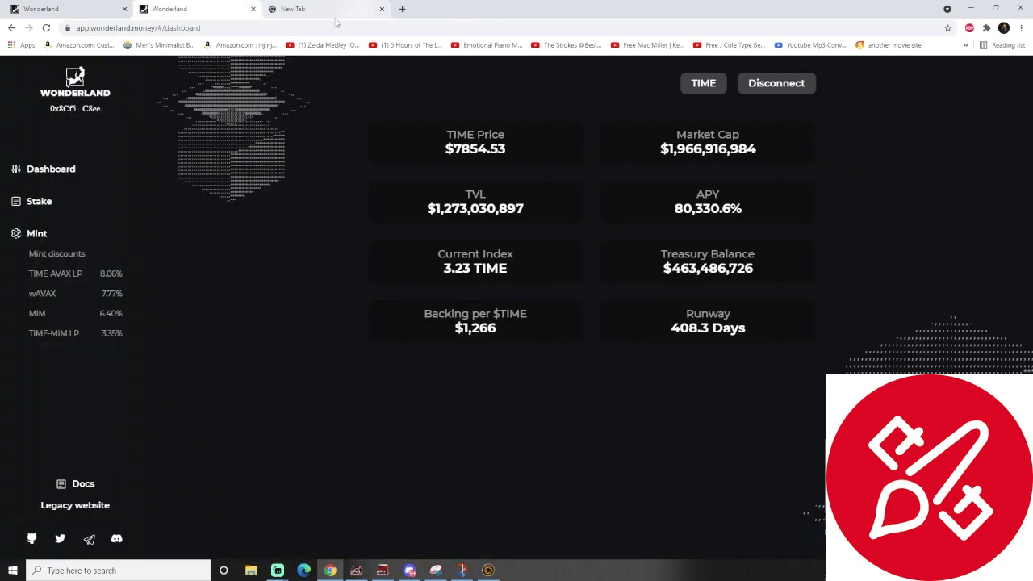
- Open Wonderland's Stake page to review the staked balance, next reward and ROI
click(314, 11)
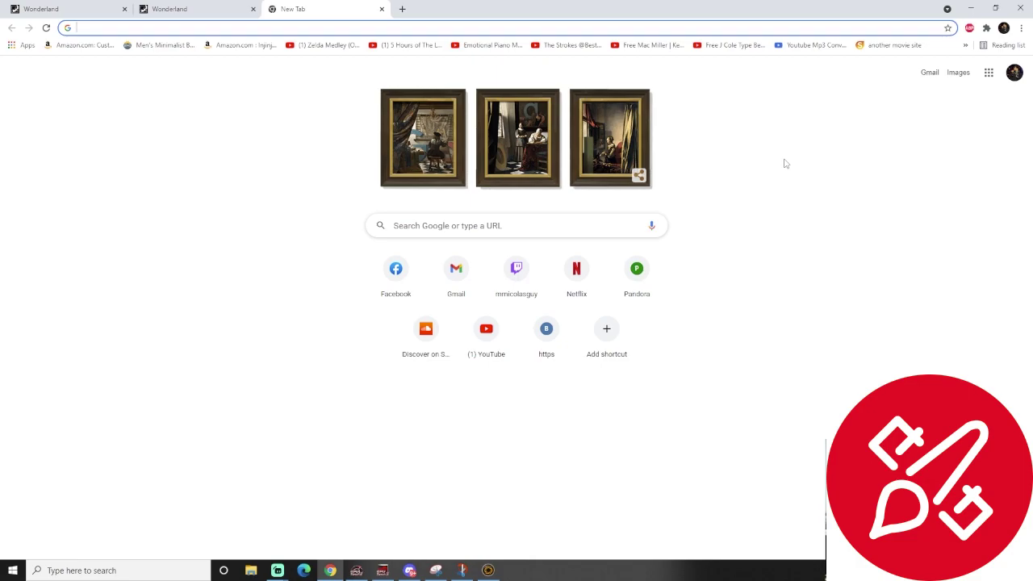
click(182, 9)
click(39, 201)
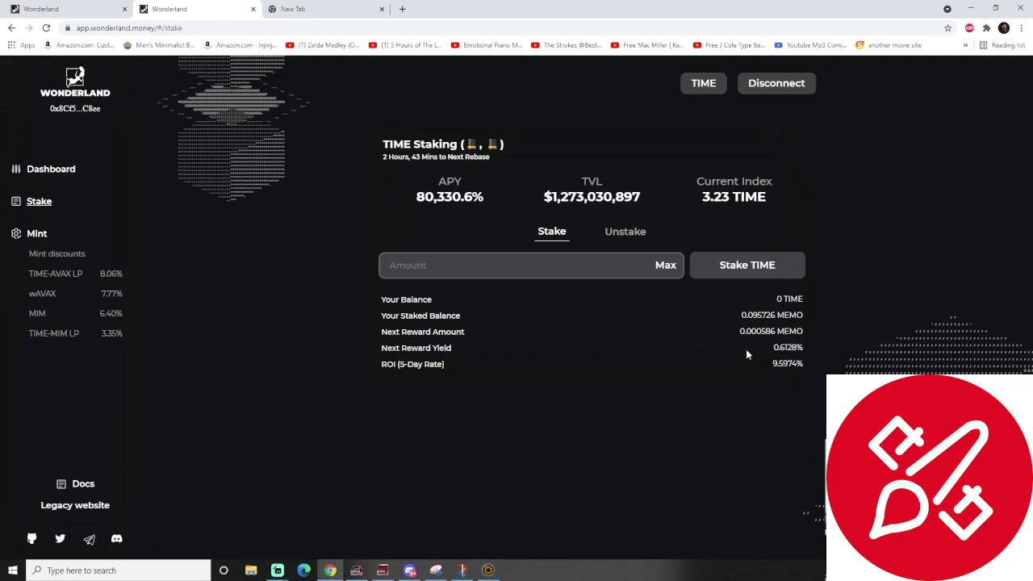
- Open DEXTools in a new browser tab and go to its DEXTboard home page
click(401, 9)
text(dex)
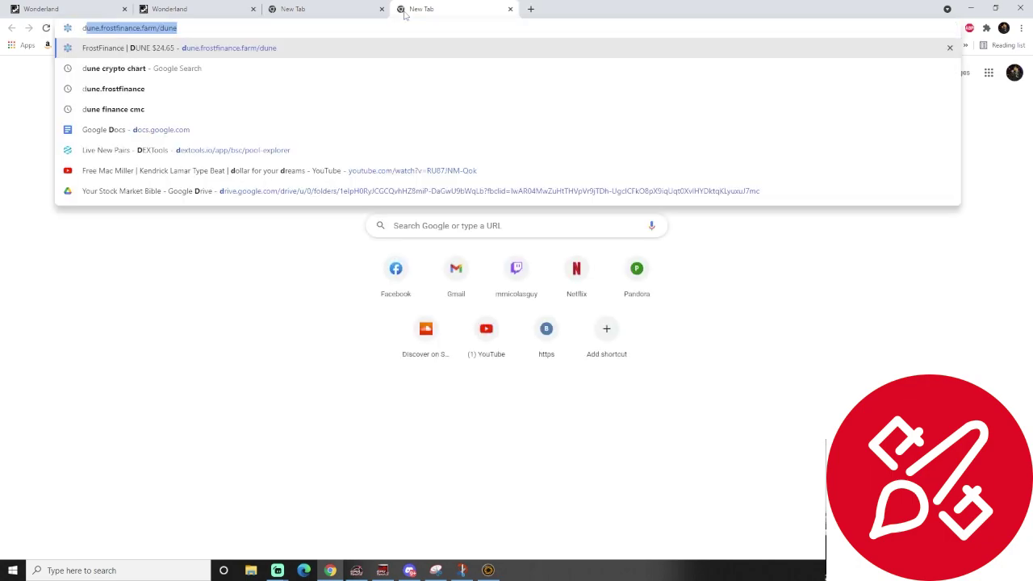
text(t)
key(Return)
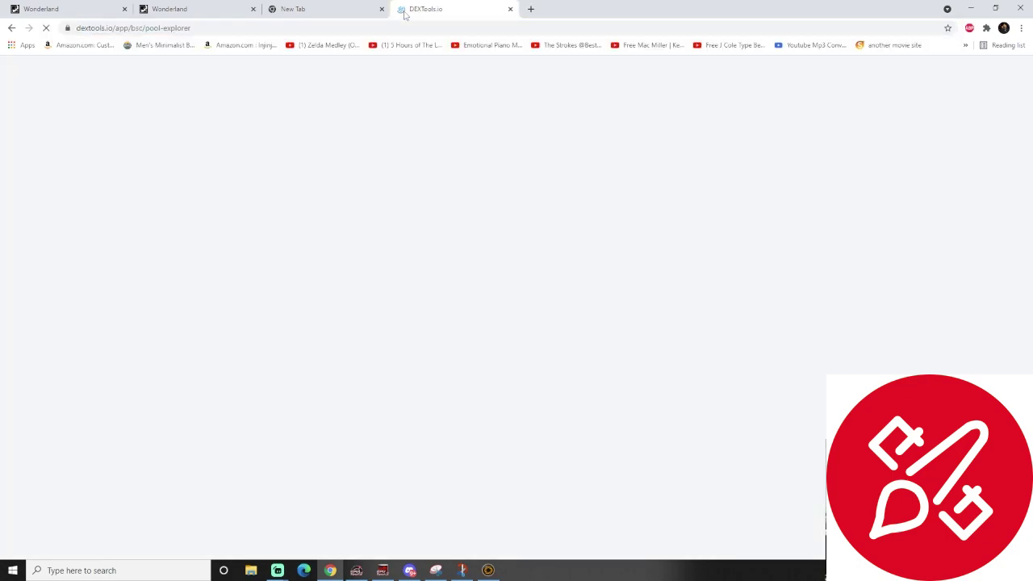
mouse_move(46, 206)
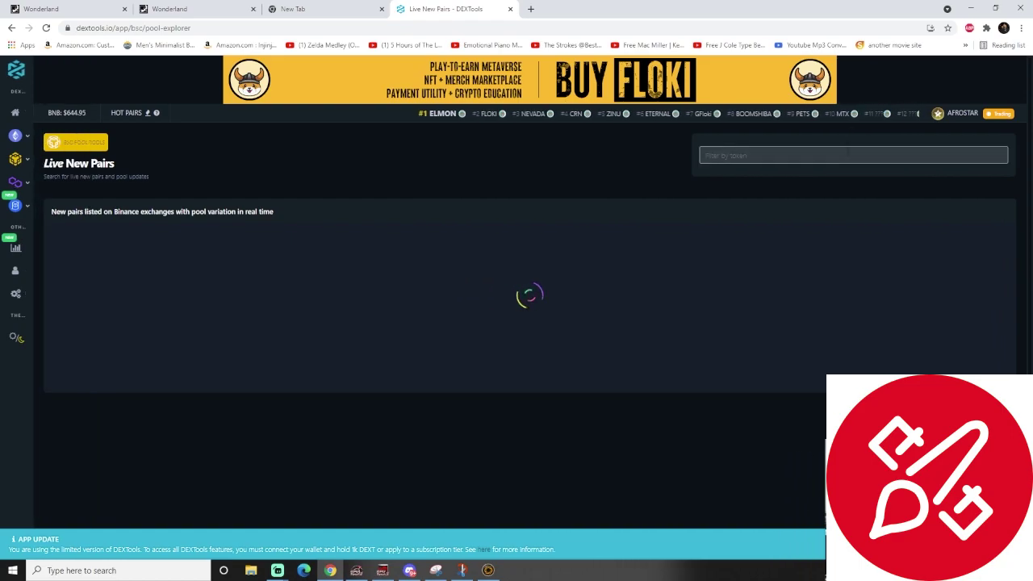
drag(116, 27, 192, 27)
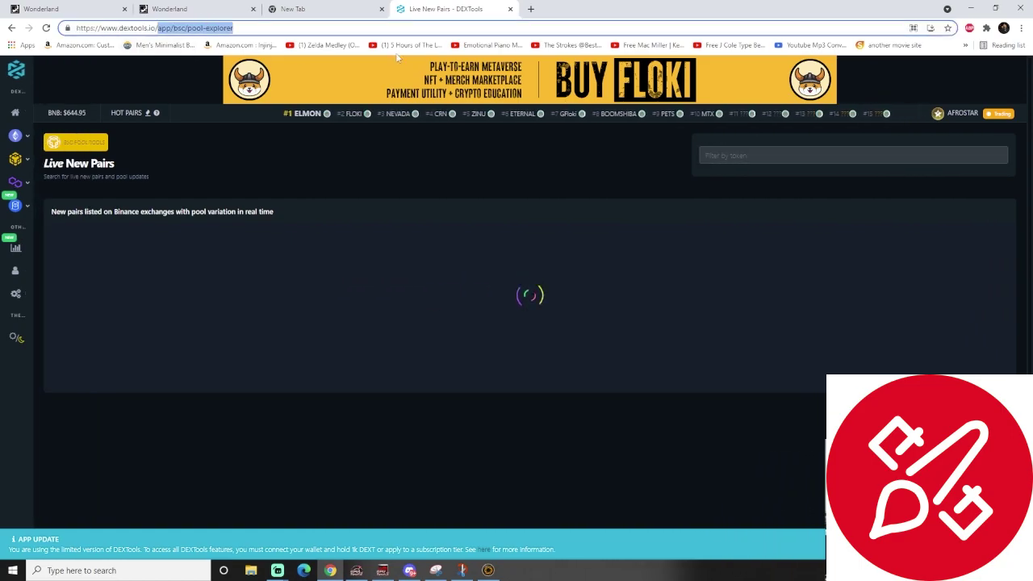
key(BackSpace)
key(Return)
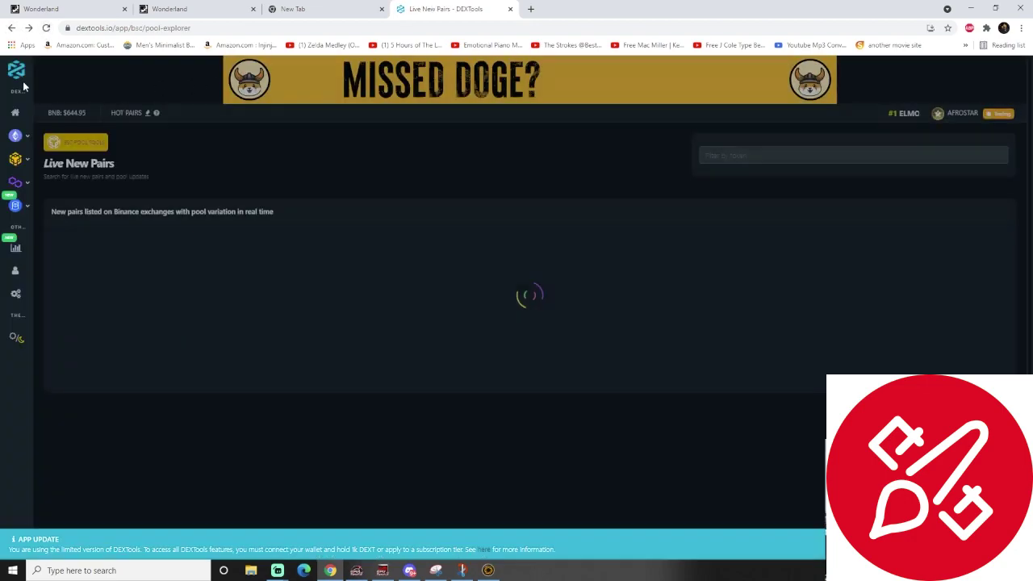
click(30, 72)
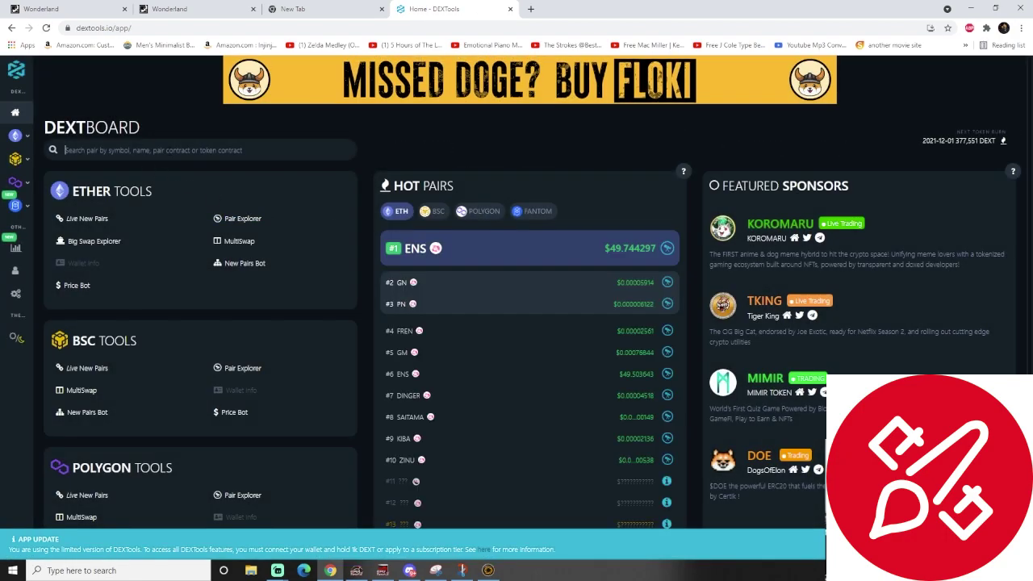
- Search DEXTools for "wmemo", open the wMEMO/MIM pair and examine its price chart at the 1 day interval
text(wmemo)
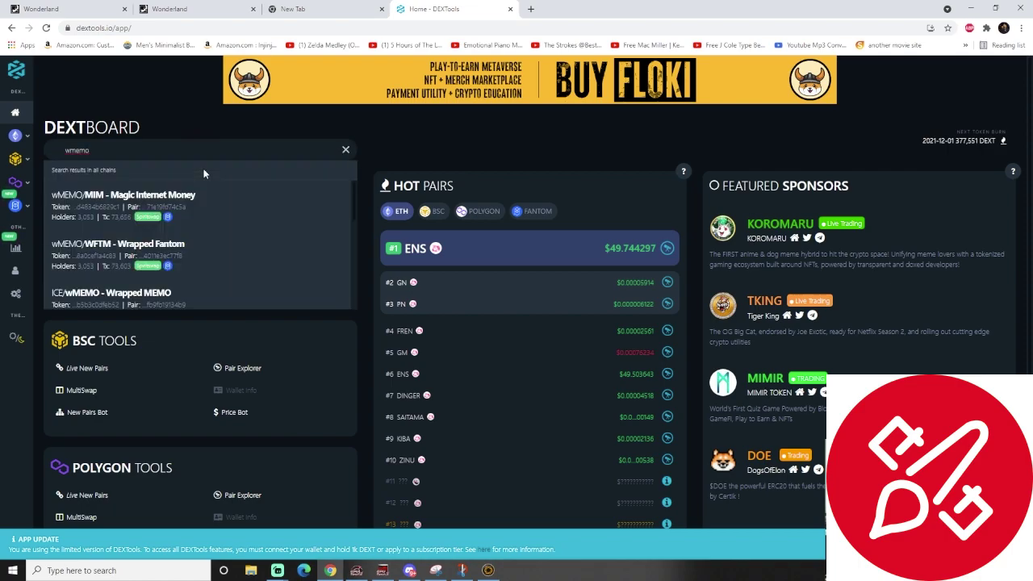
click(105, 215)
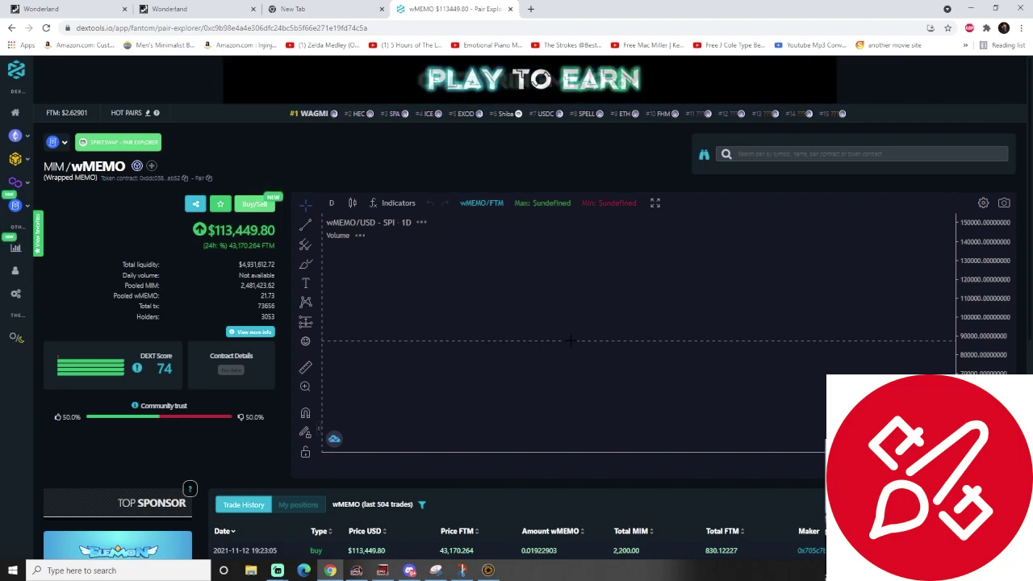
click(329, 202)
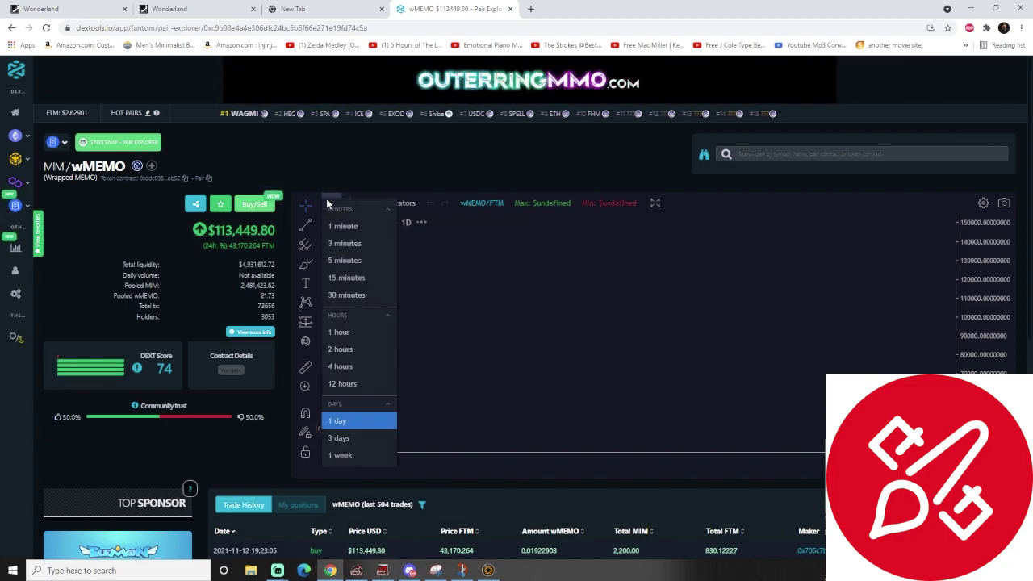
click(336, 421)
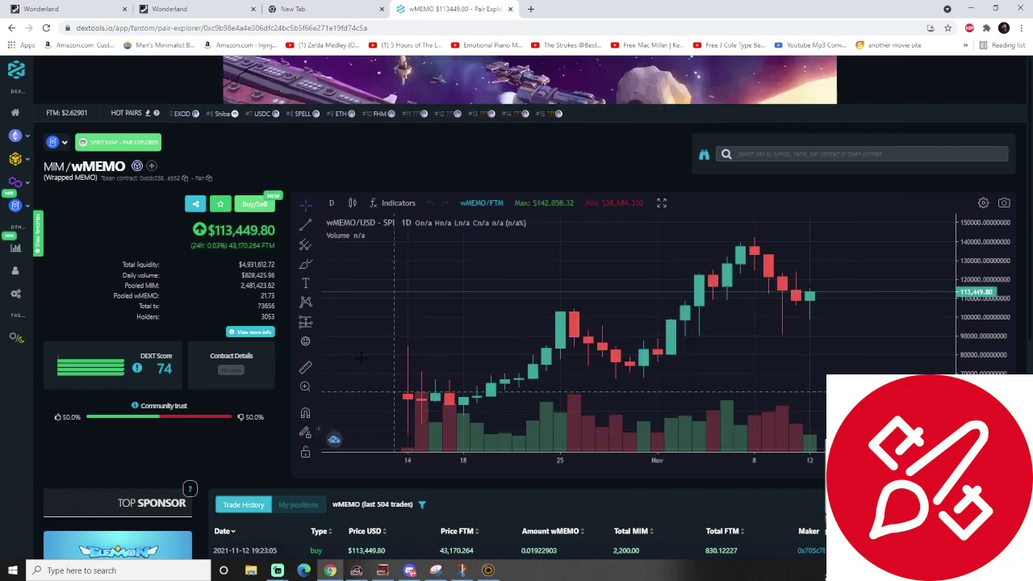
click(306, 208)
drag(715, 395, 607, 394)
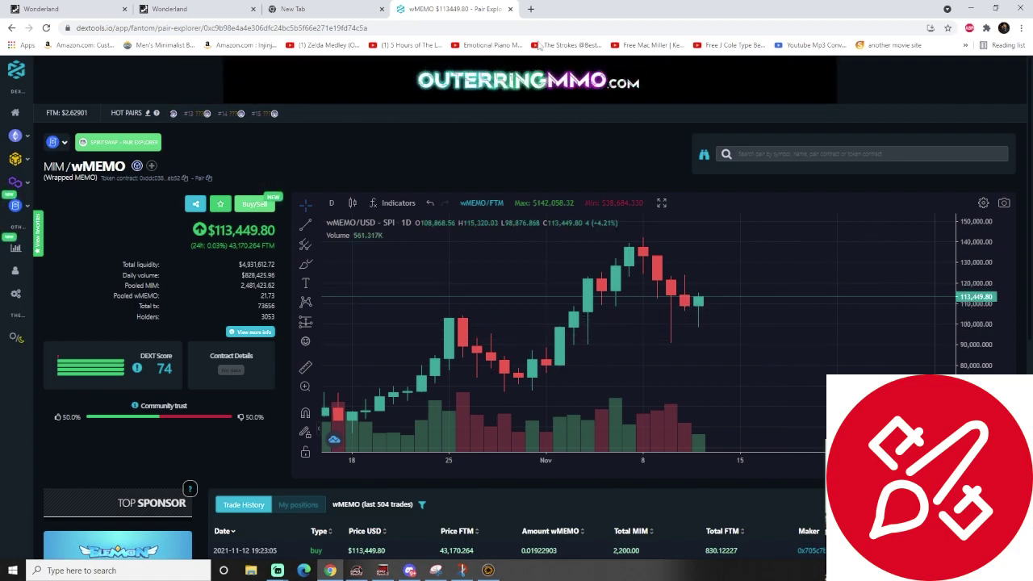
- Search the web for "memo coin market cap" in a new tab and open CoinMarketCap's Top Memes Tokens page
click(530, 9)
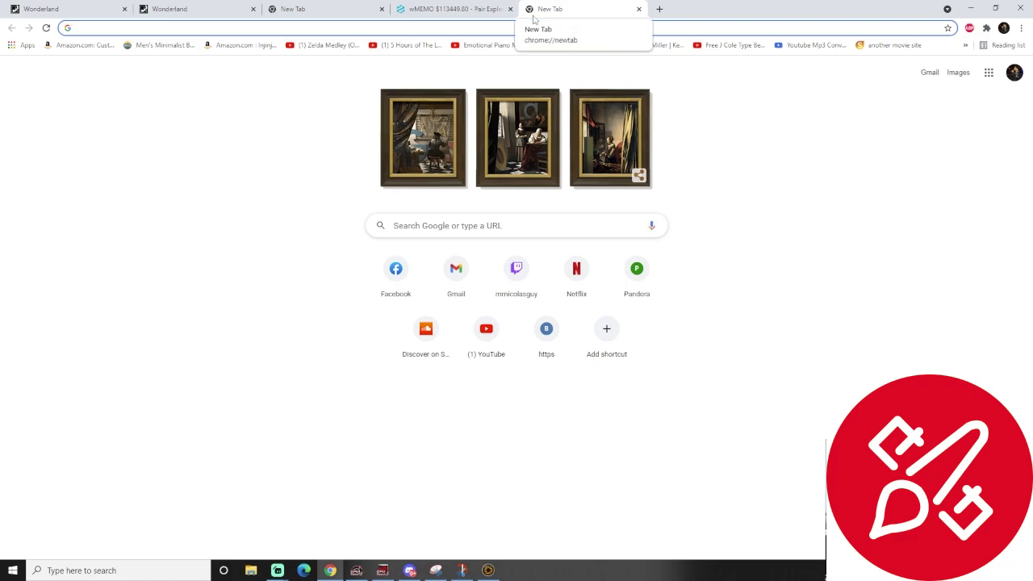
text(memo coin market ca)
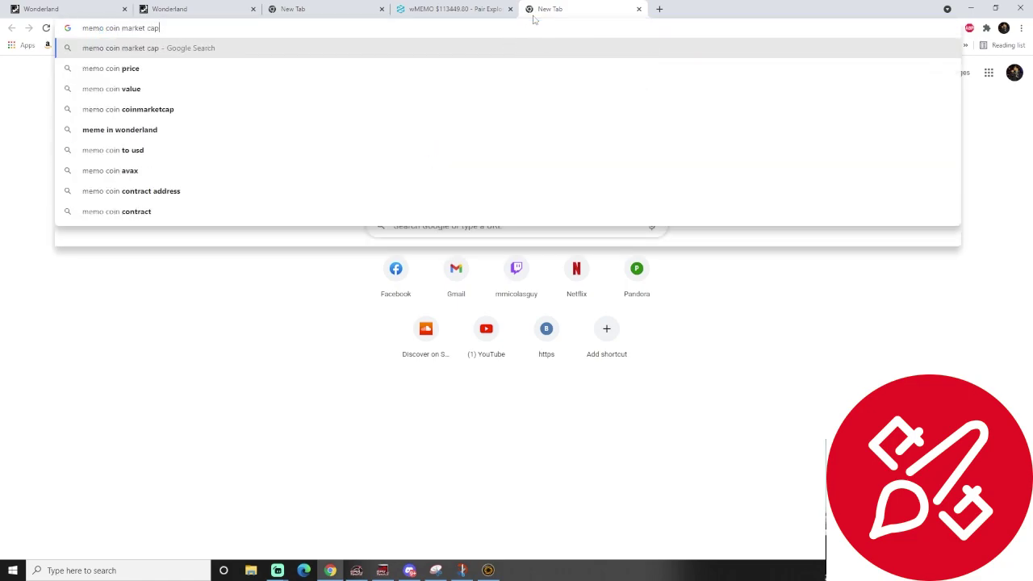
text(p)
key(Return)
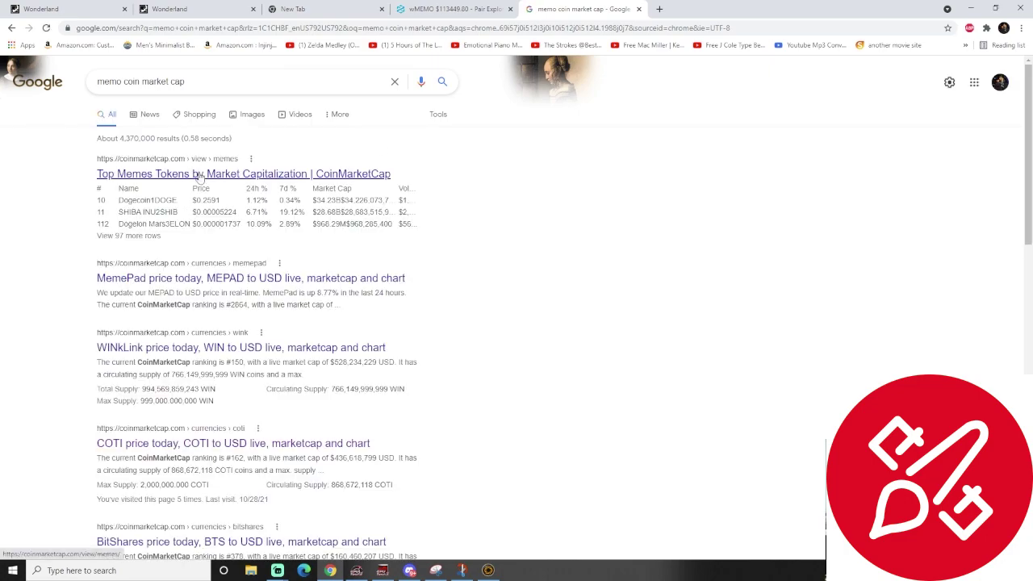
click(216, 176)
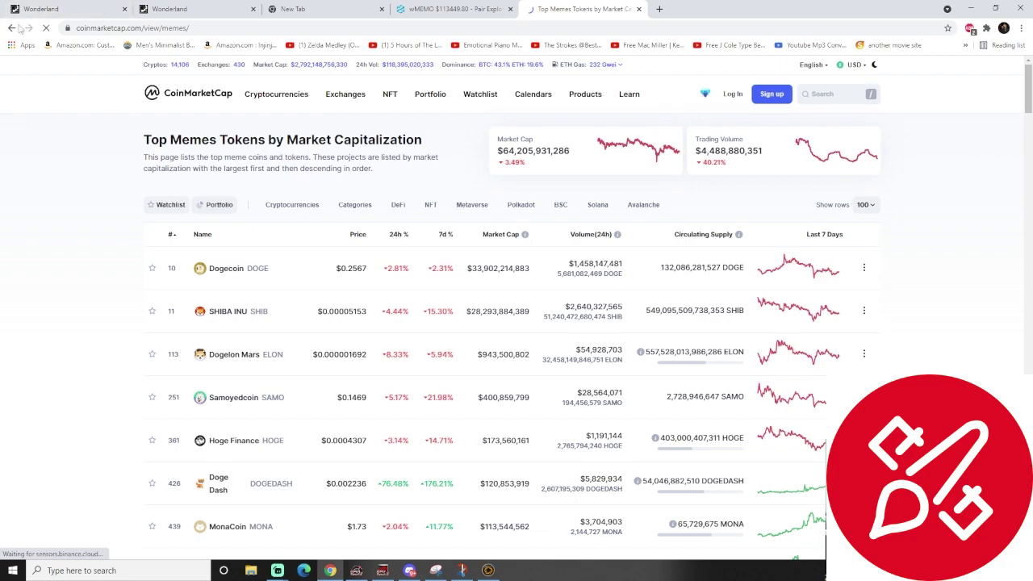
- Try to find "memo" with CoinMarketCap's site search
click(150, 32)
click(827, 97)
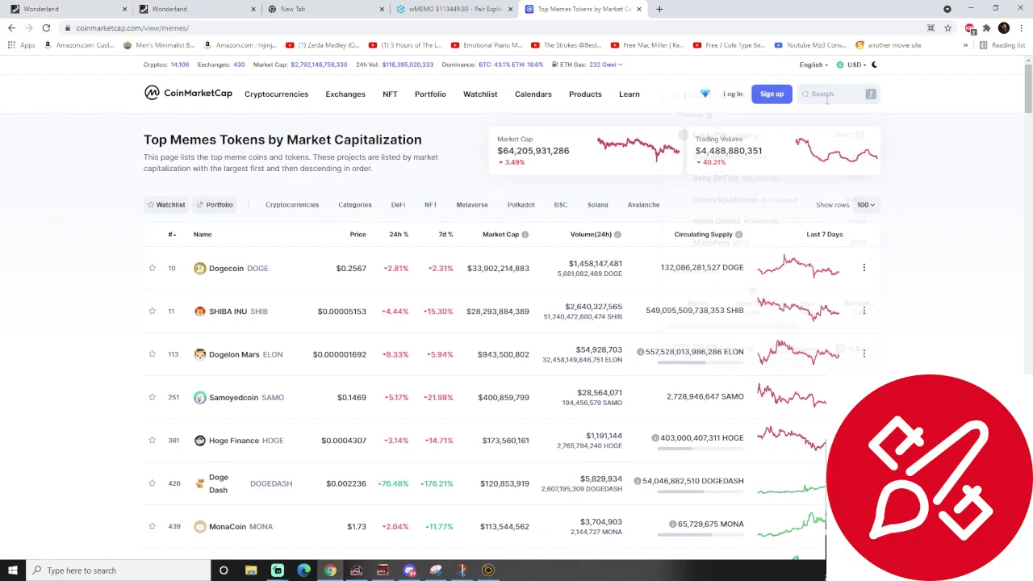
text(memo)
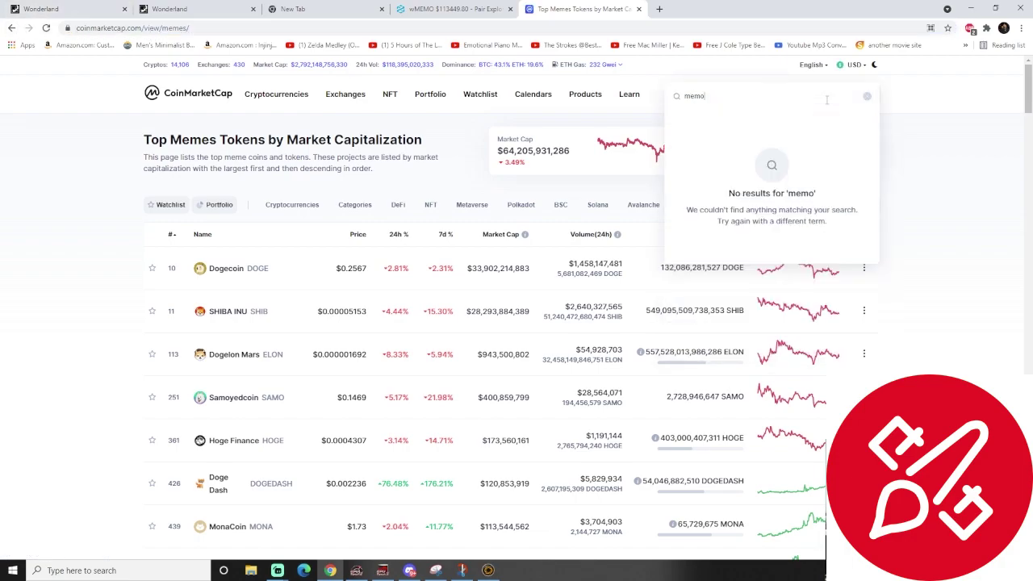
- Search CoinMarketCap for "time" and open the Wonderland (TIME) token page
key(BackSpace)
key(BackSpace)
key(BackSpace)
key(BackSpace)
text(time)
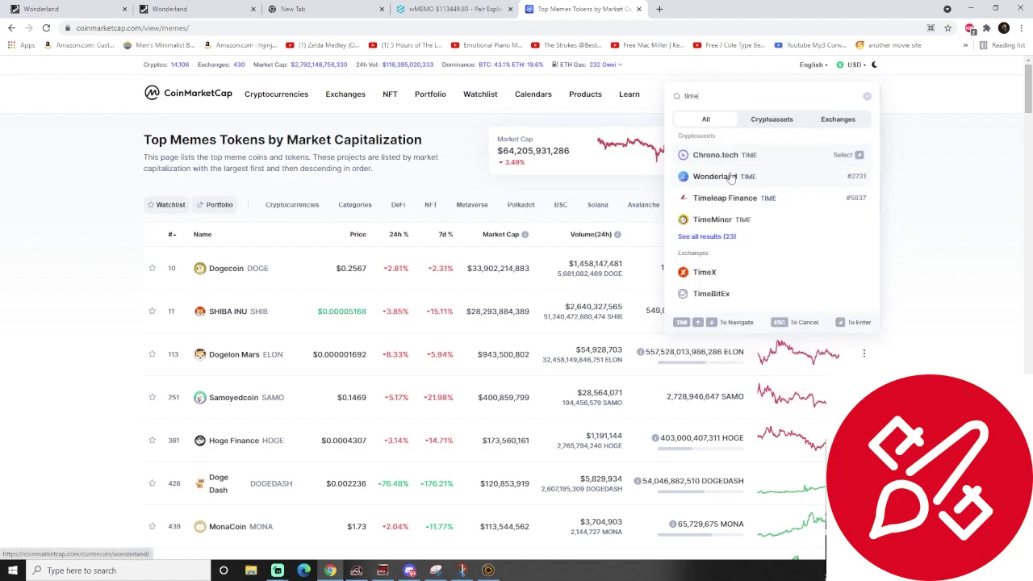
click(730, 177)
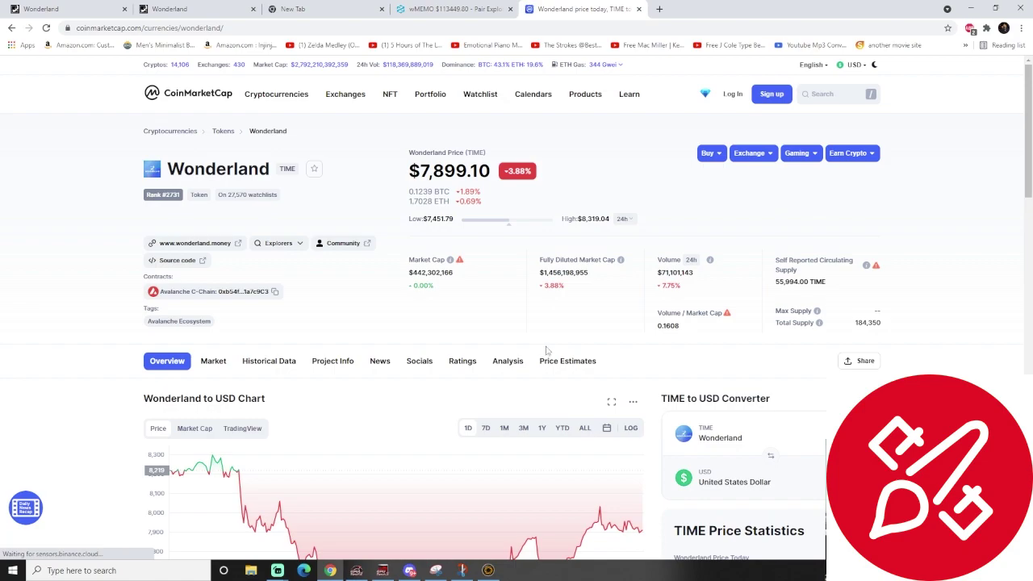
- Show the Wonderland to USD chart over 1M, and compare it with the wMEMO chart on DEXTools
scroll(640, 411, down, 1)
scroll(625, 240, up, 1)
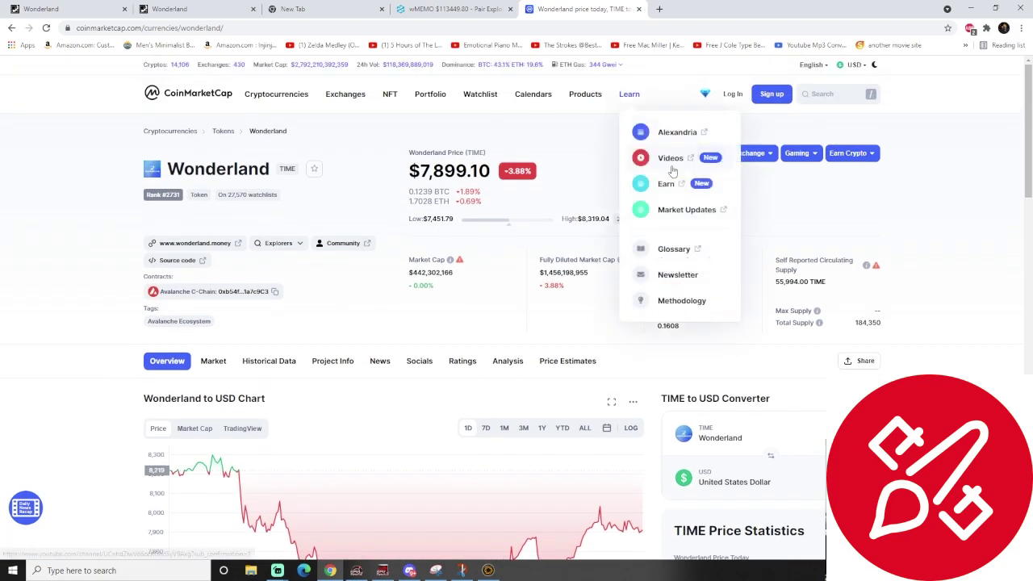
scroll(556, 255, down, 2)
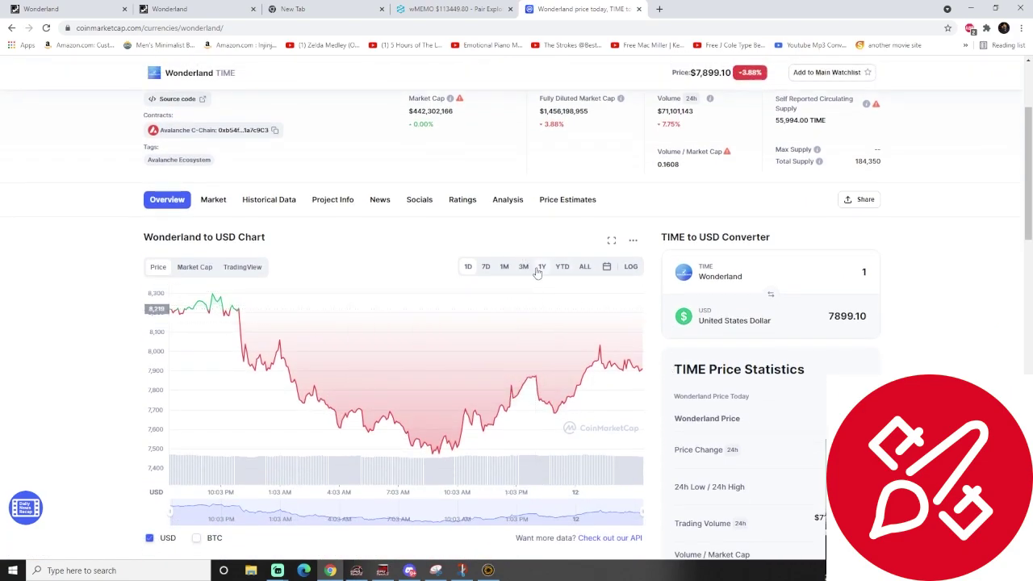
click(503, 266)
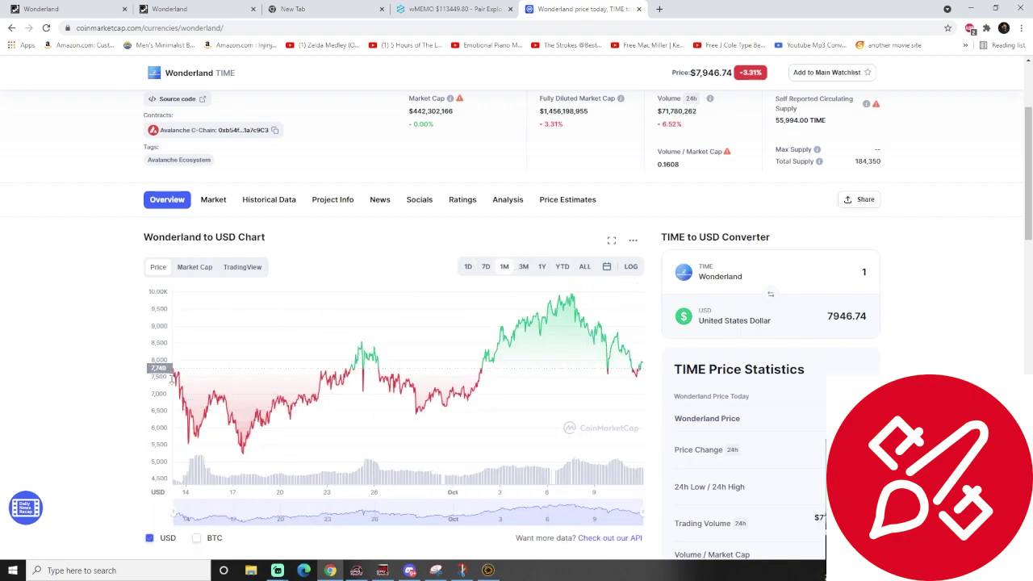
click(431, 9)
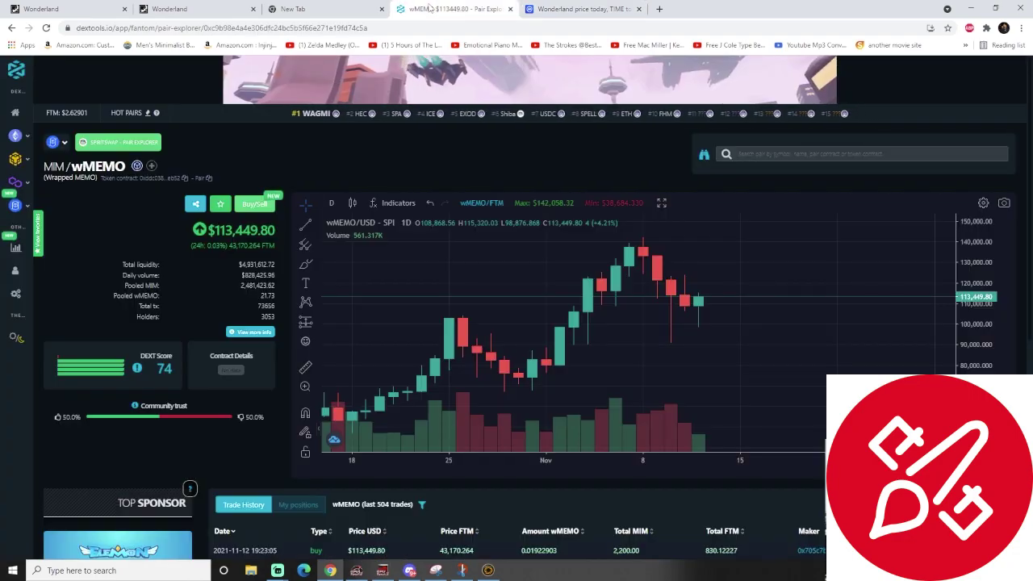
- Show the Wonderland to USD chart over 3M on CoinMarketCap and check it against the metrics on Wonderland's dashboard
click(593, 11)
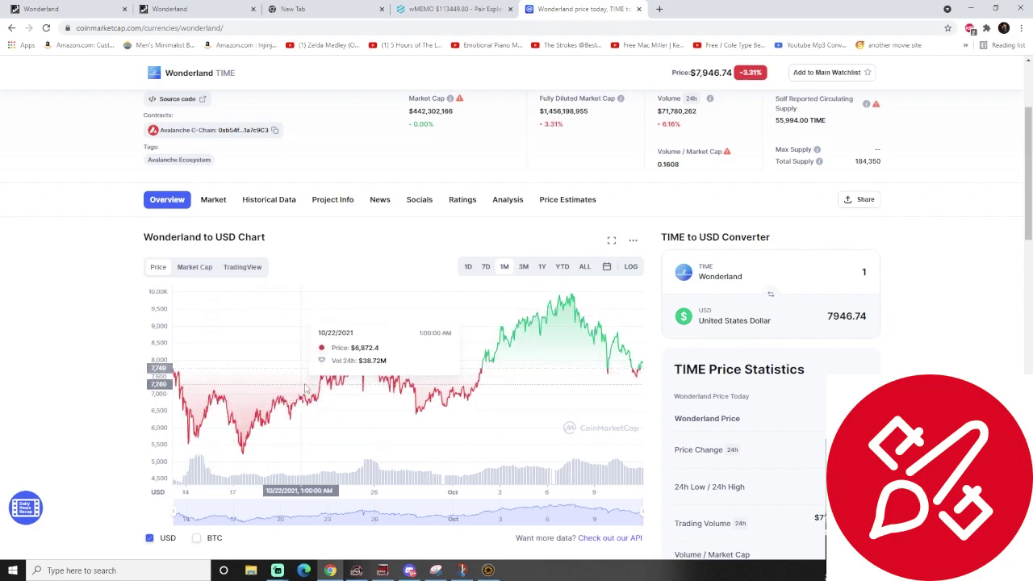
click(523, 267)
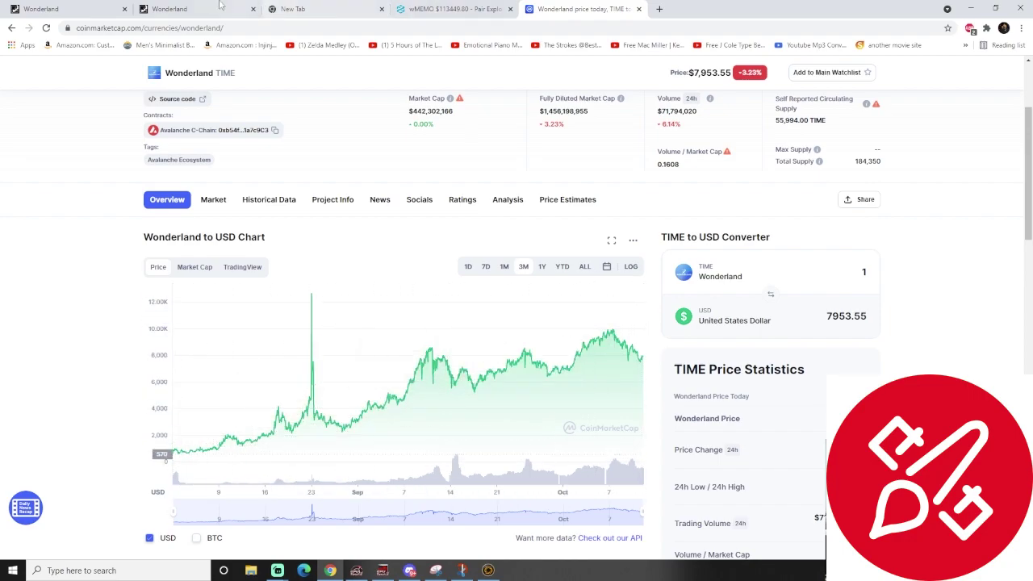
click(193, 9)
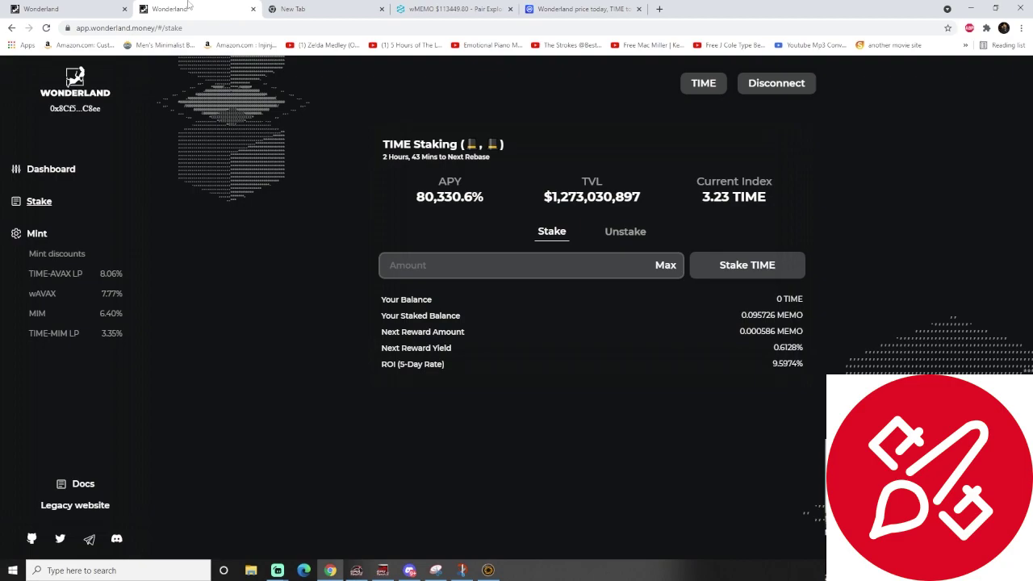
click(49, 170)
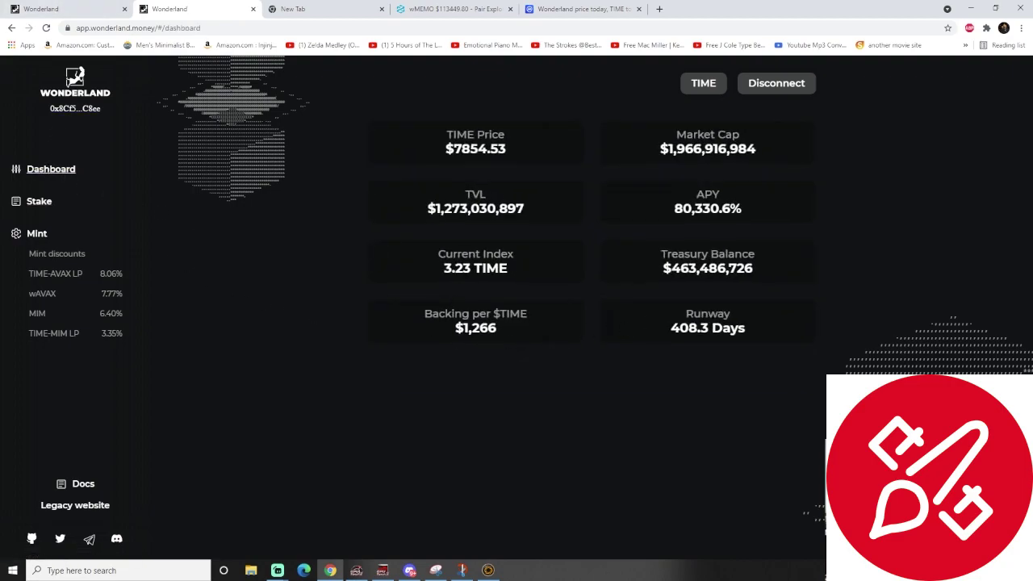
click(577, 8)
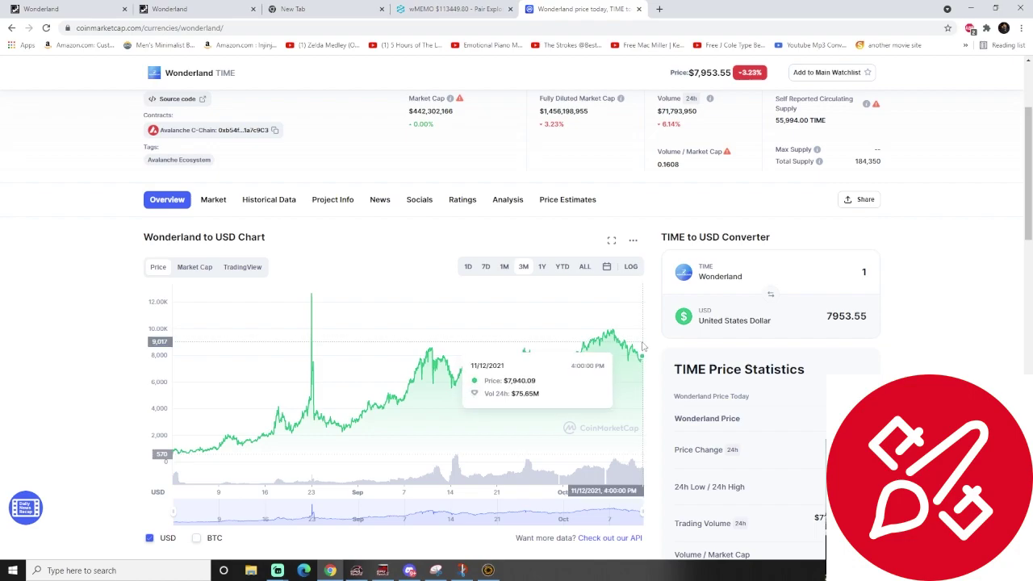
- Open the Windows Calculator, compute 8000 × 3.14, and close it
click(182, 568)
text(c)
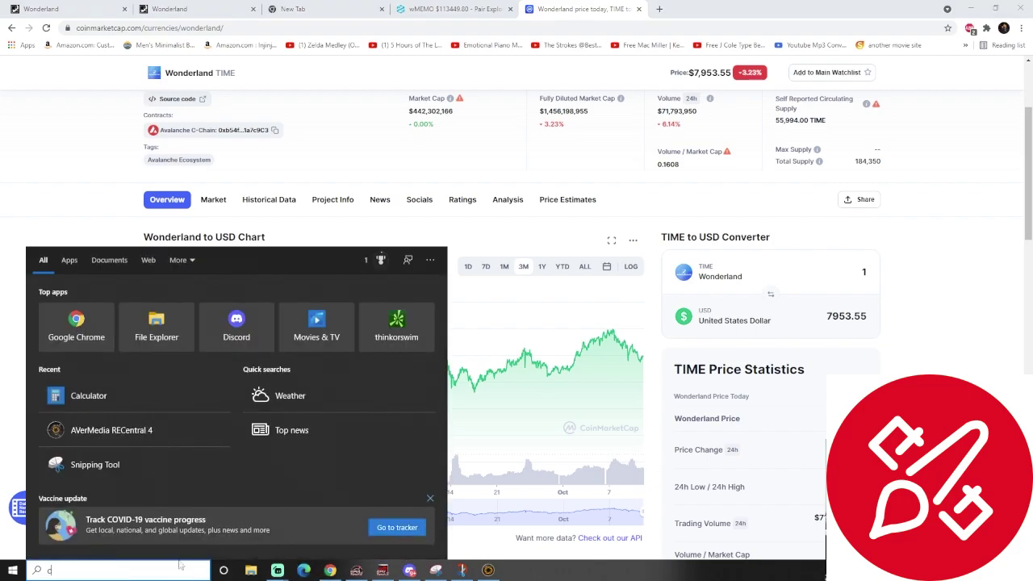
text(a)
click(124, 316)
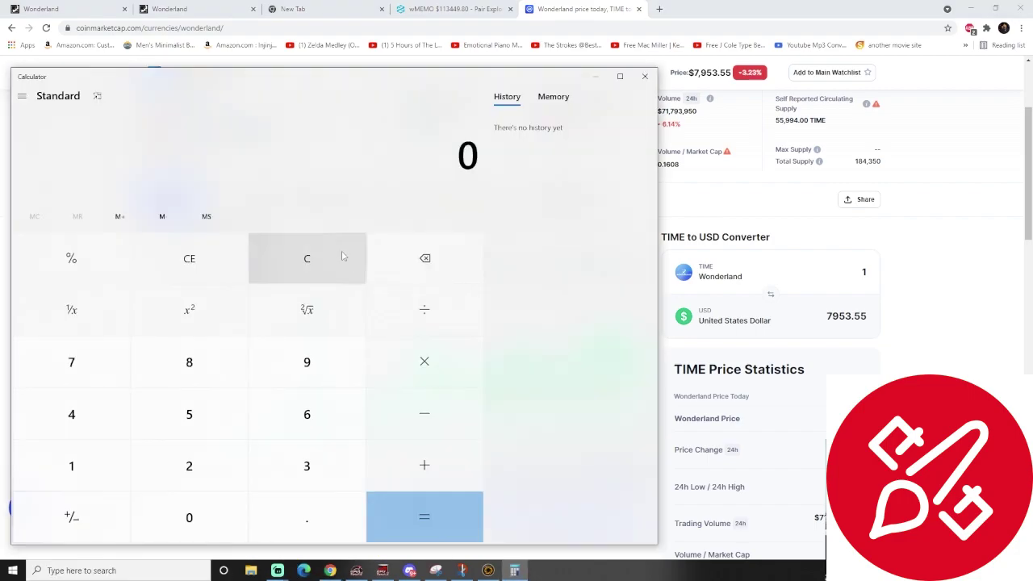
click(189, 362)
click(188, 517)
double_click(189, 517)
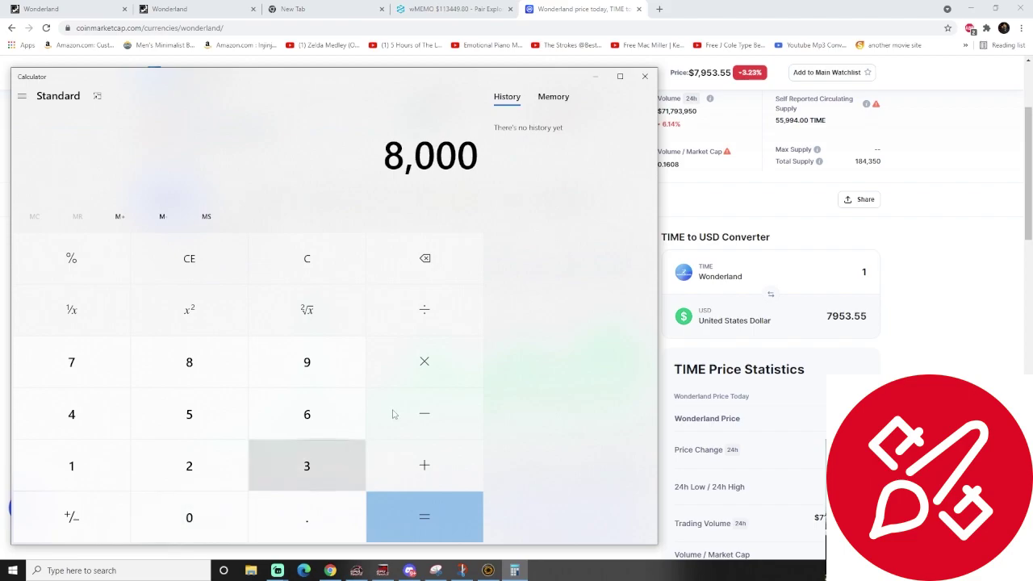
click(423, 361)
click(327, 459)
click(307, 517)
click(101, 456)
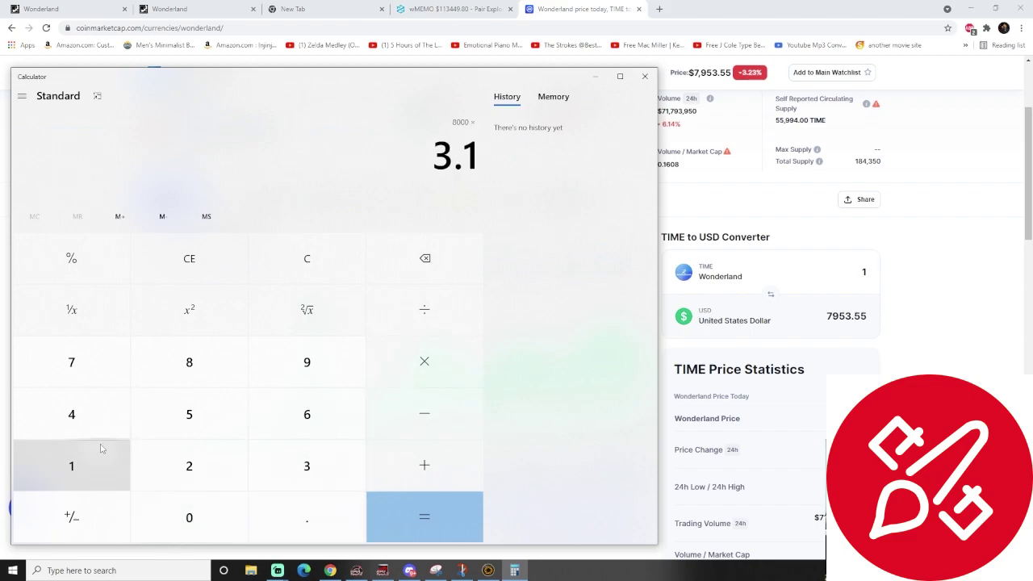
click(71, 414)
click(375, 512)
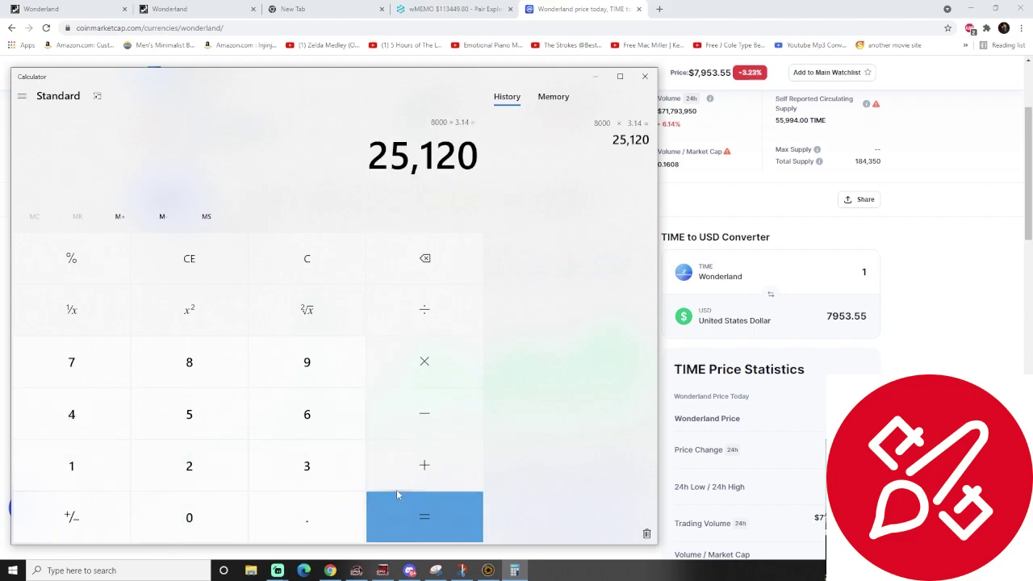
click(645, 76)
- Examine the wMEMO price chart on DEXTools and compare it with the TIME chart on CoinMarketCap
click(450, 9)
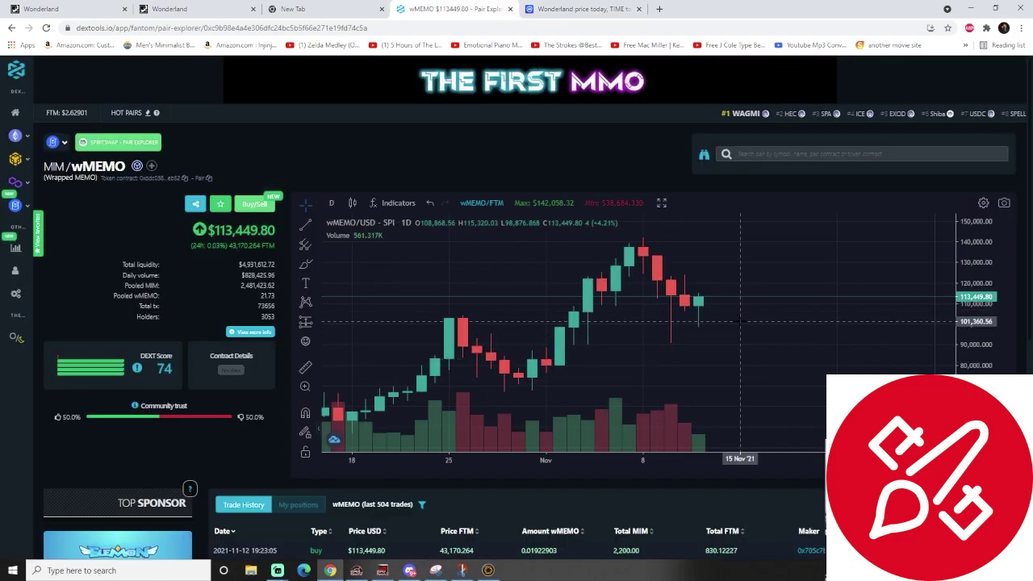
mouse_move(575, 324)
mouse_down()
mouse_move(651, 338)
mouse_move(583, 339)
mouse_up()
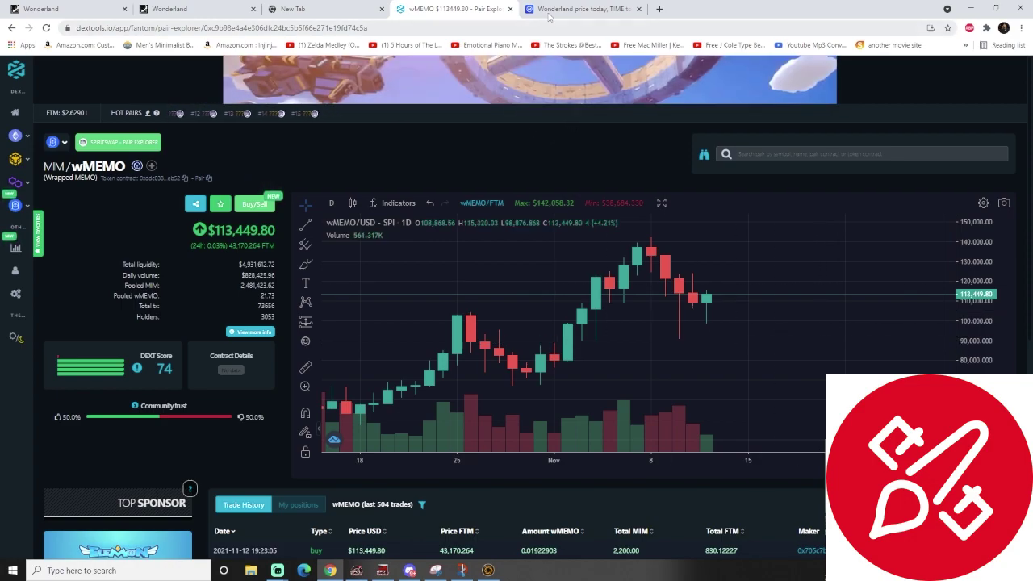
click(571, 6)
click(464, 6)
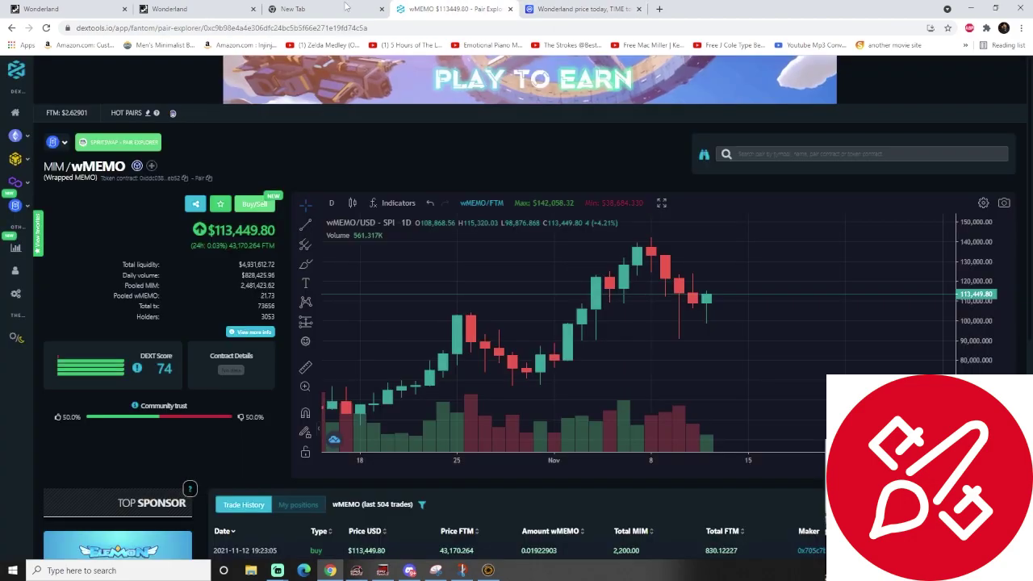
- Open the abracadabra.money site in the empty browser tab
click(307, 9)
click(306, 24)
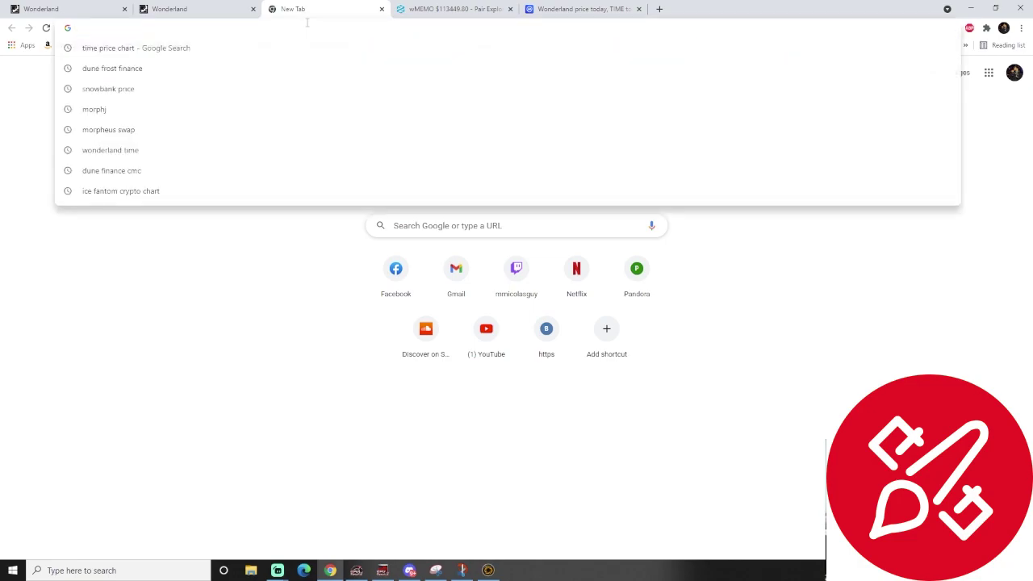
text(abraca)
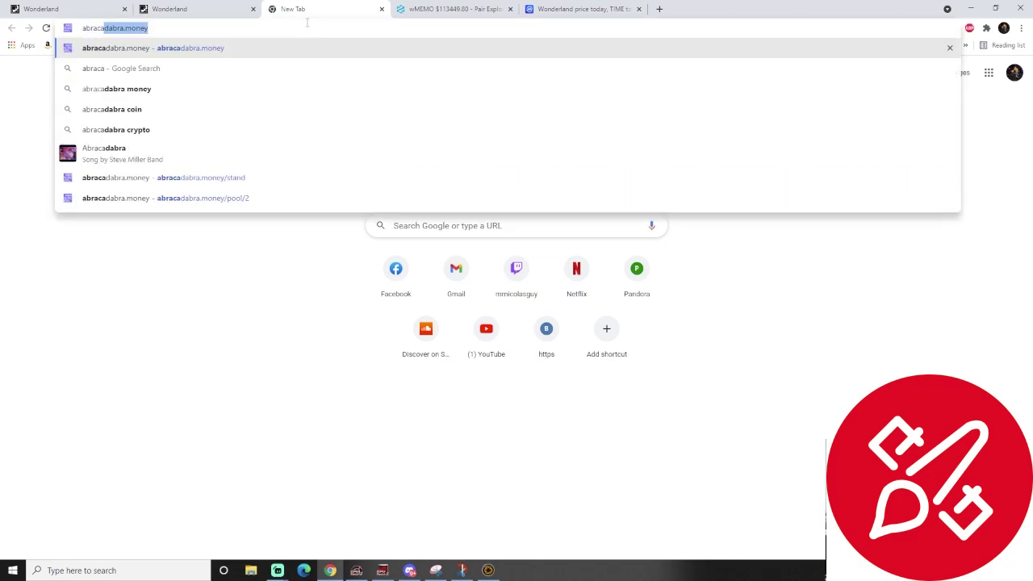
text(dabra.money)
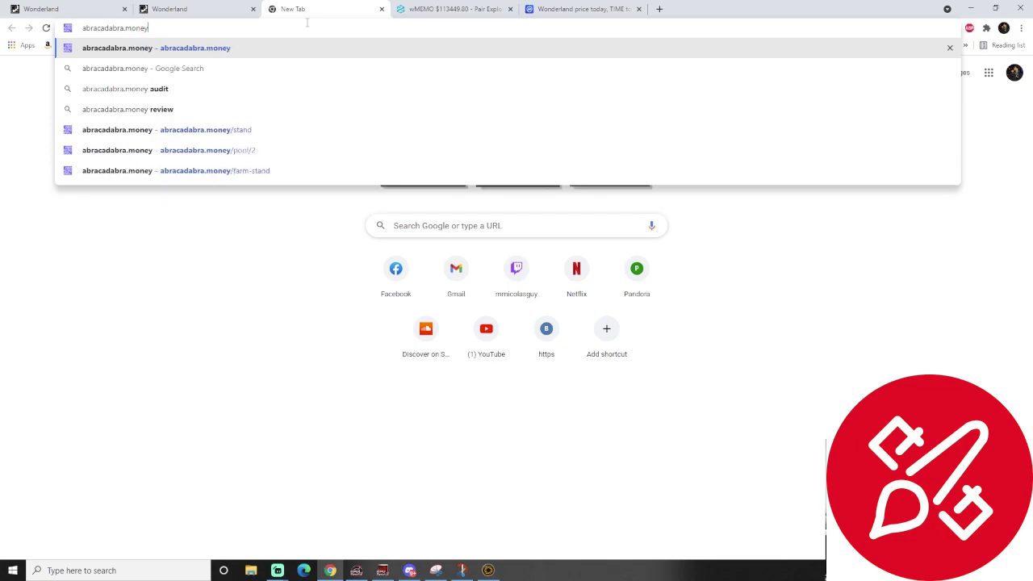
key(Return)
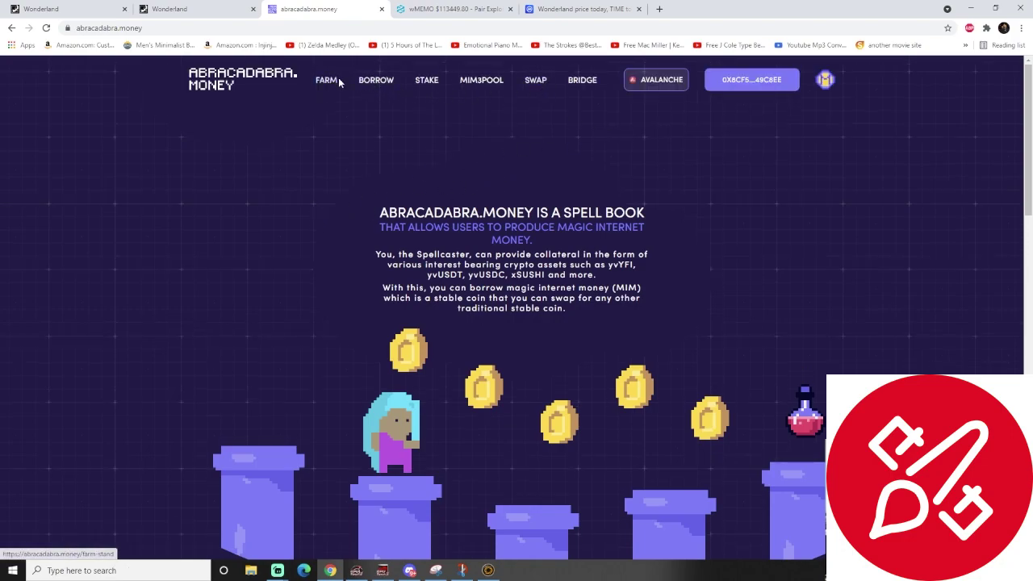
- Open the wMEMO borrowing pool on Abracadabra and bring up its dialog for wrapping MEMO
click(367, 83)
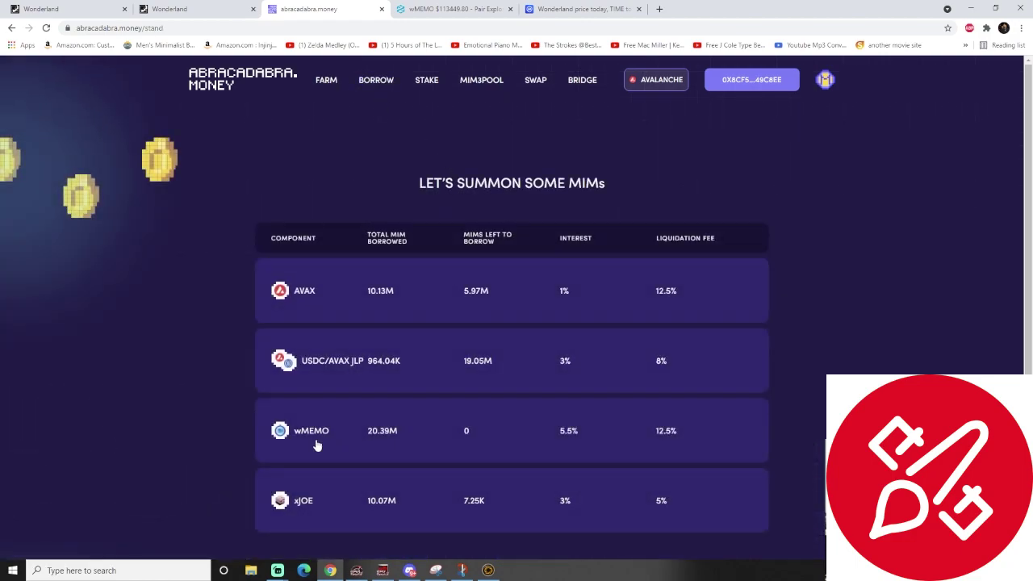
click(319, 441)
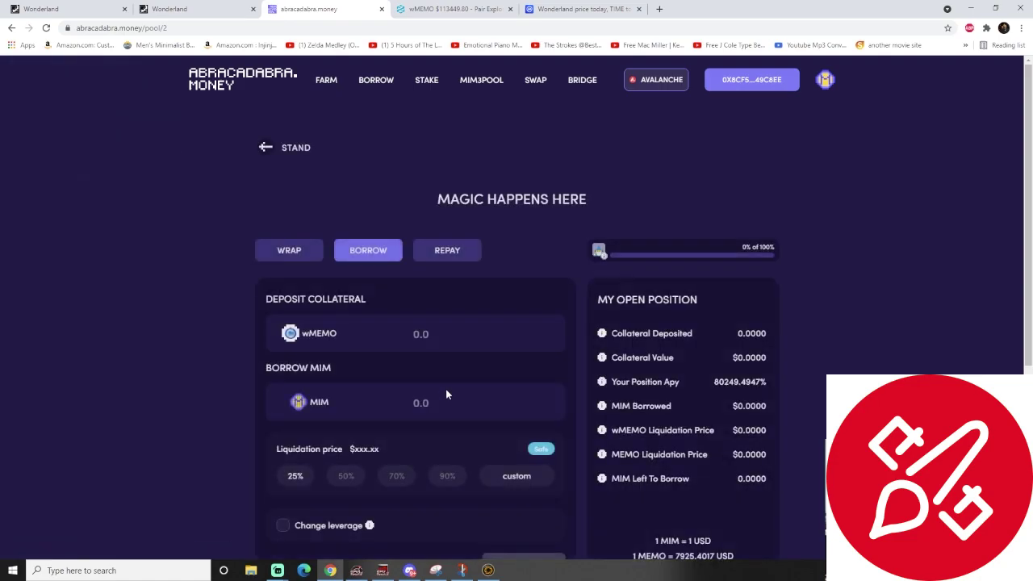
scroll(355, 300, down, 1)
click(288, 150)
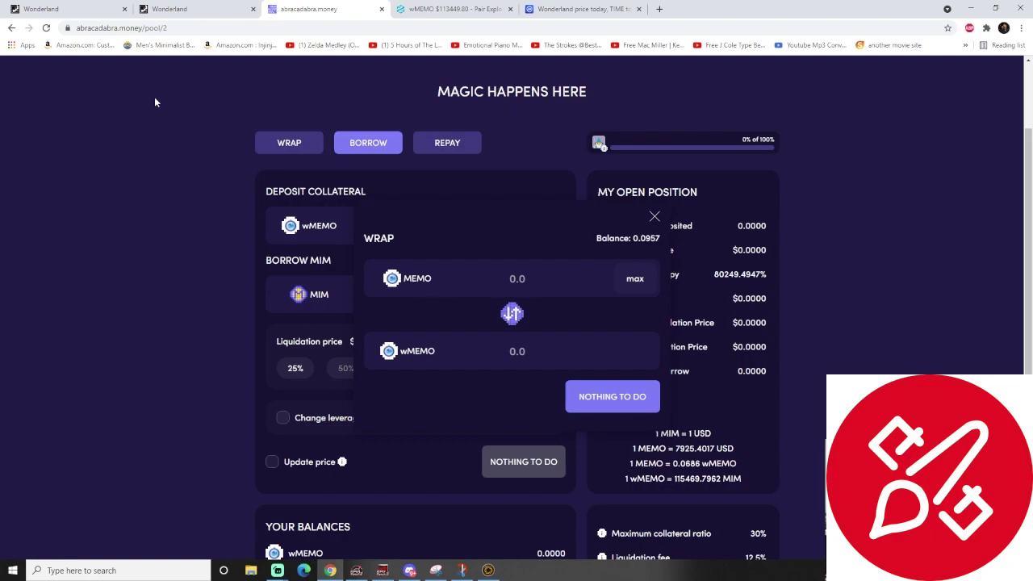
- Check the staked MEMO balance on Wonderland's staking page and highlight it
click(204, 13)
key(ctrl+Page_Up)
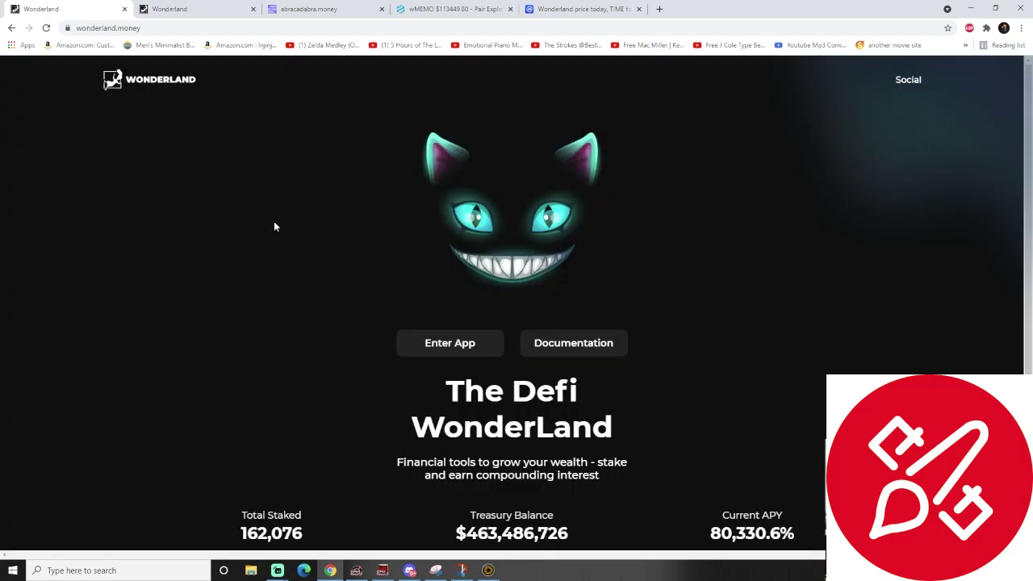
click(188, 6)
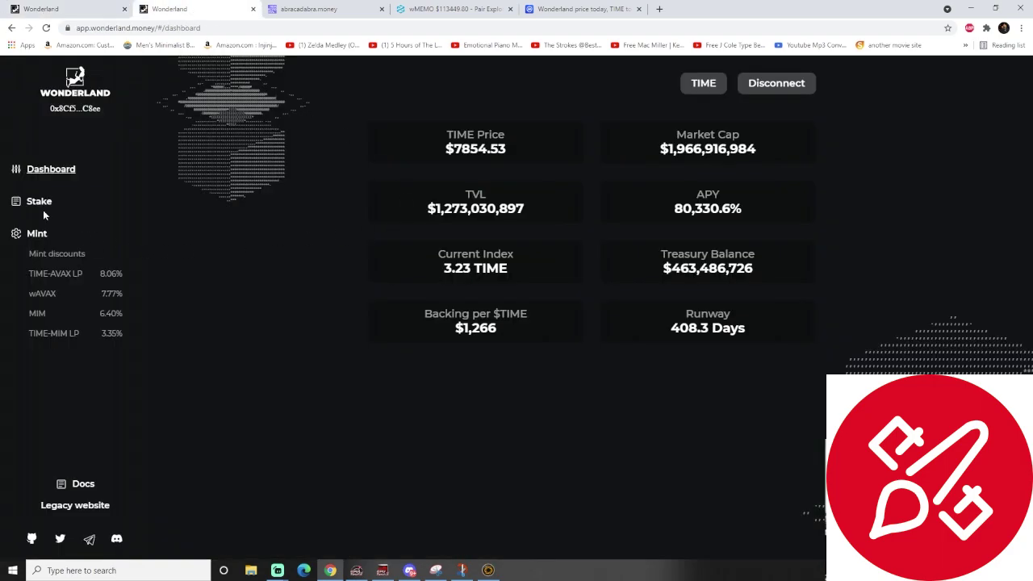
click(16, 203)
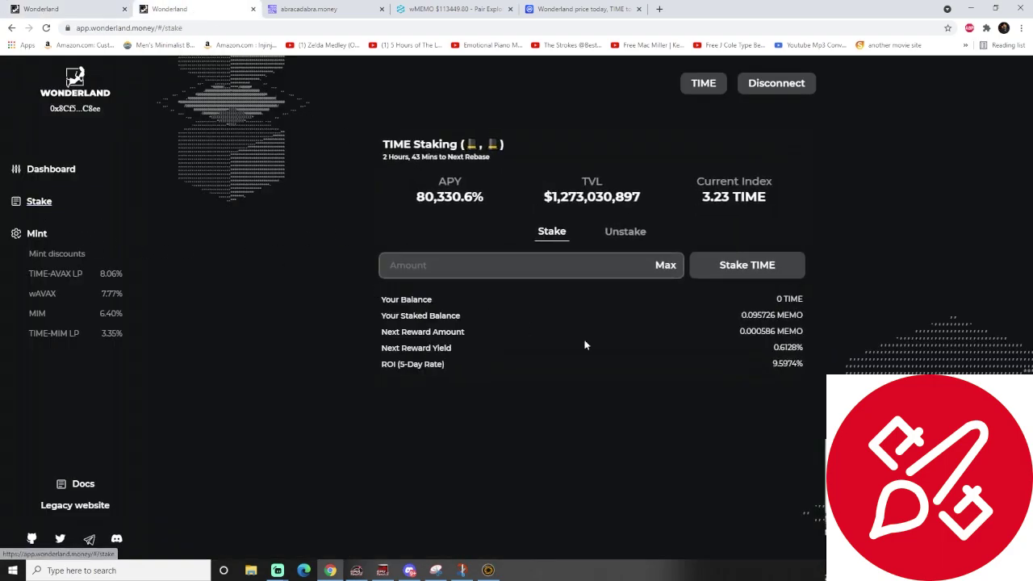
triple_click(762, 317)
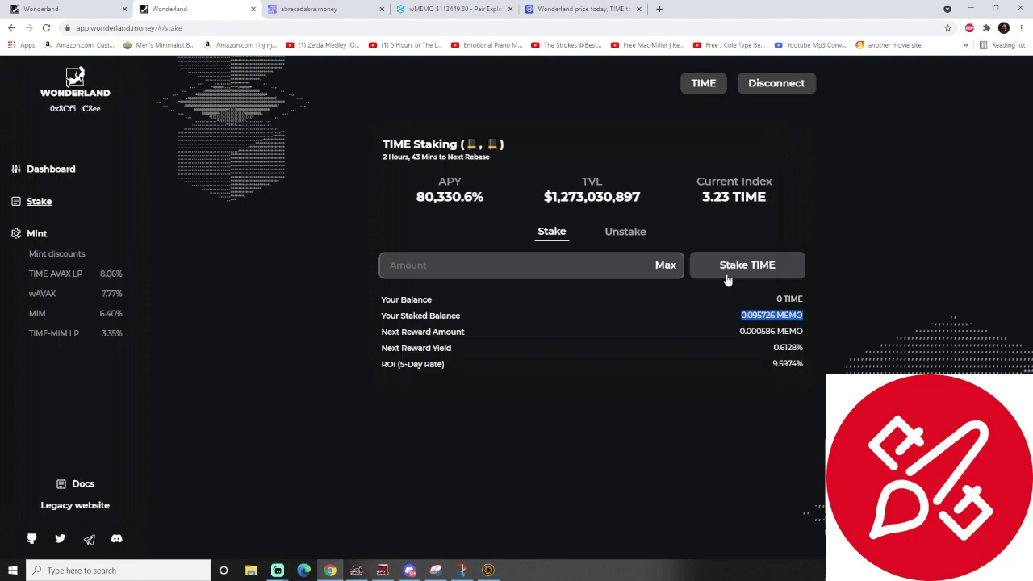
- Fill Abracadabra's wrap dialog with the maximum MEMO balance and point out the resulting wMEMO amount
click(327, 6)
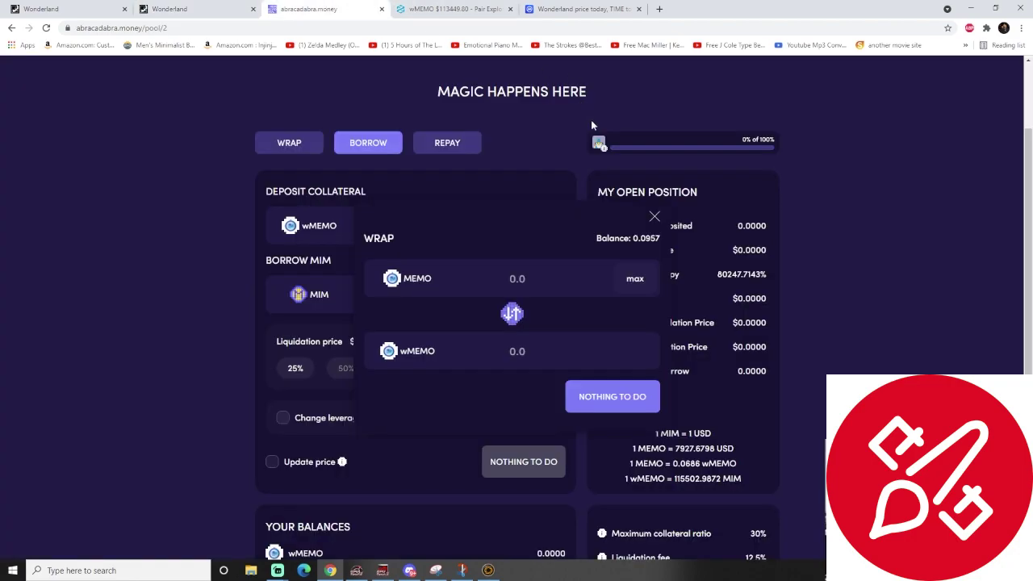
click(642, 280)
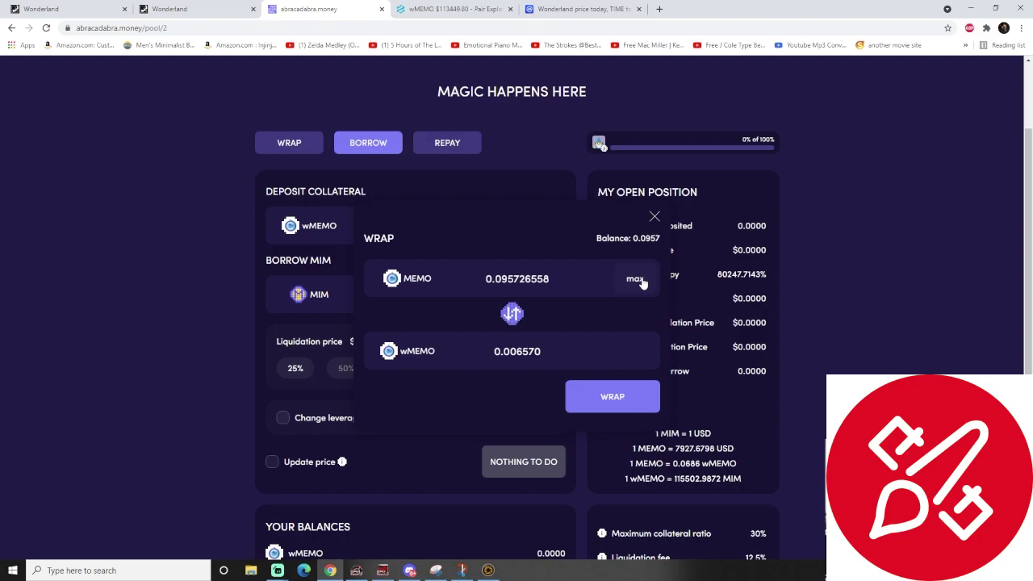
drag(545, 357, 482, 350)
click(553, 351)
drag(554, 351, 467, 355)
click(514, 355)
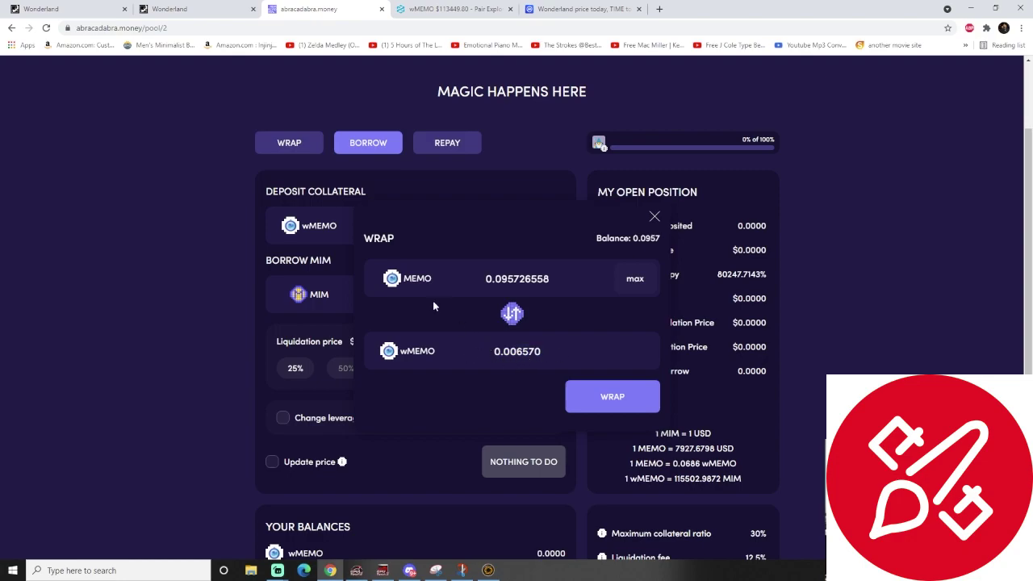
- Check the wMEMO price on DEXTools, and highlight the MEMO amount in Abracadabra's wrap dialog
click(427, 9)
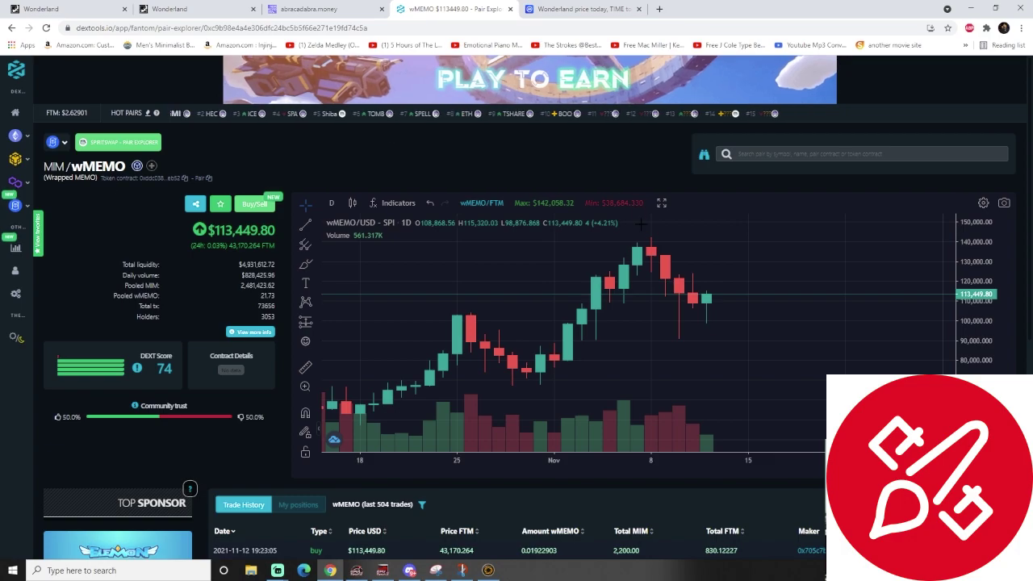
click(322, 9)
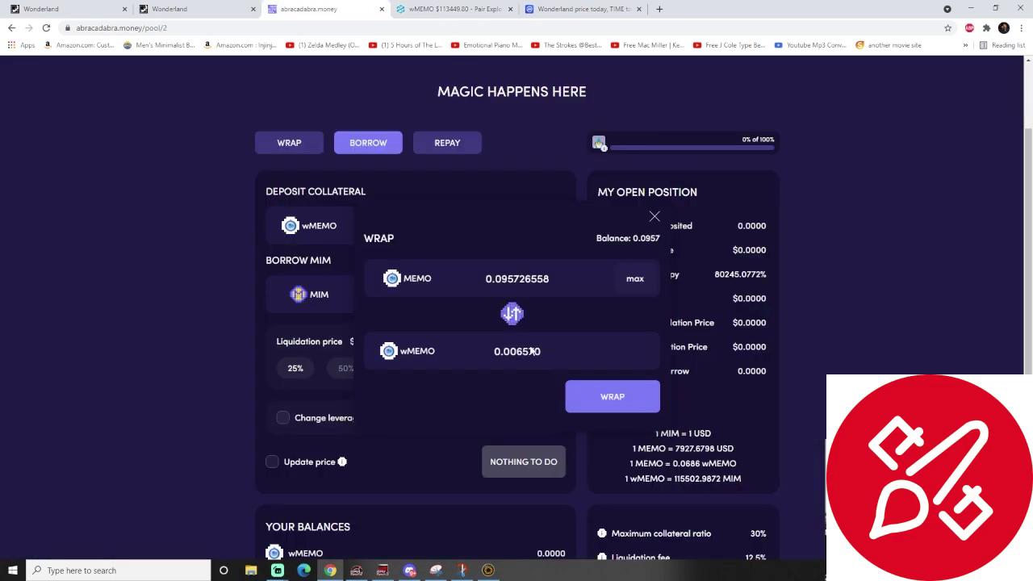
double_click(564, 279)
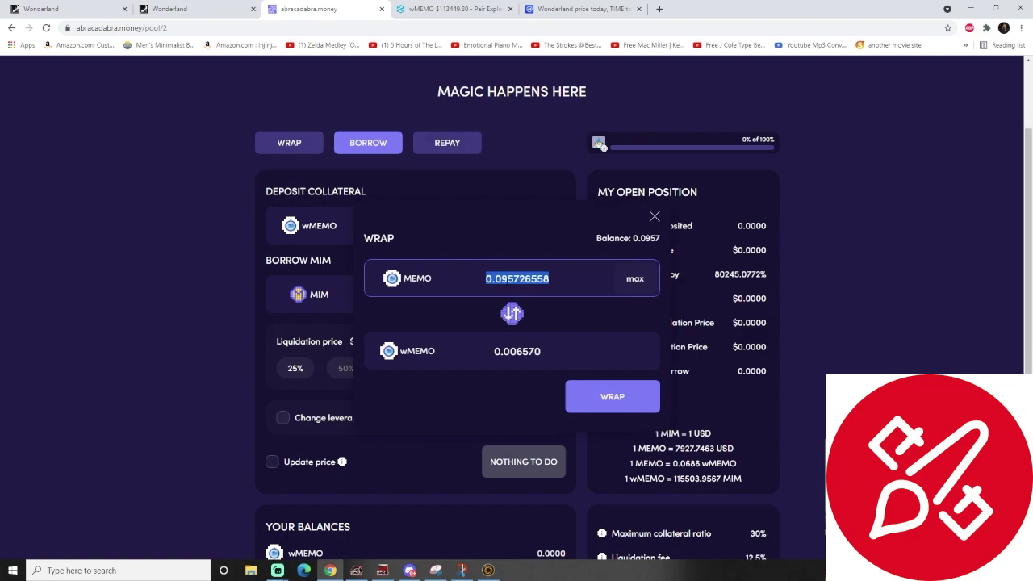
- Highlight the next reward amount on Wonderland's staking page and compare it with the wMEMO amount in Abracadabra's wrap dialog
click(193, 9)
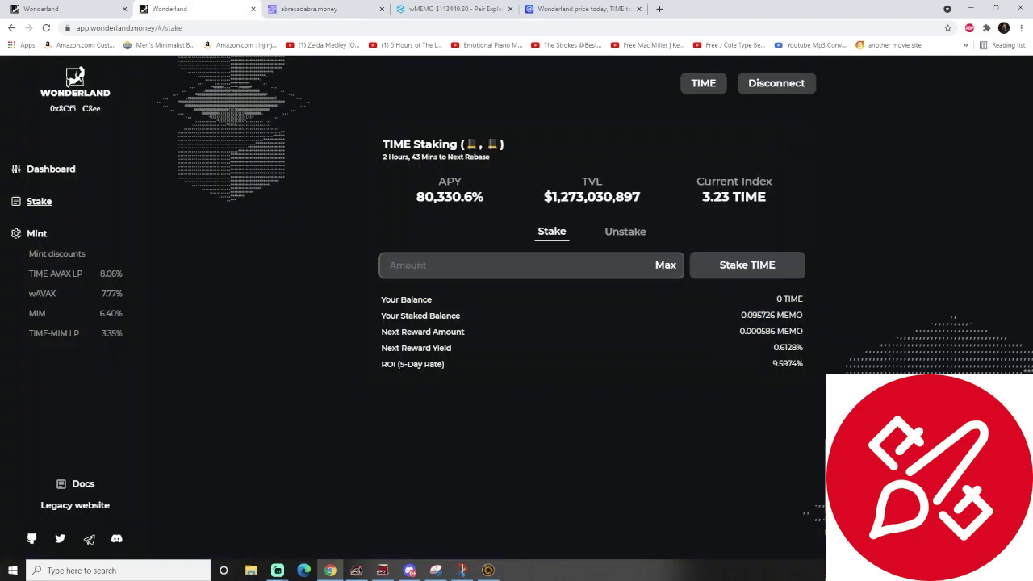
drag(803, 331, 734, 331)
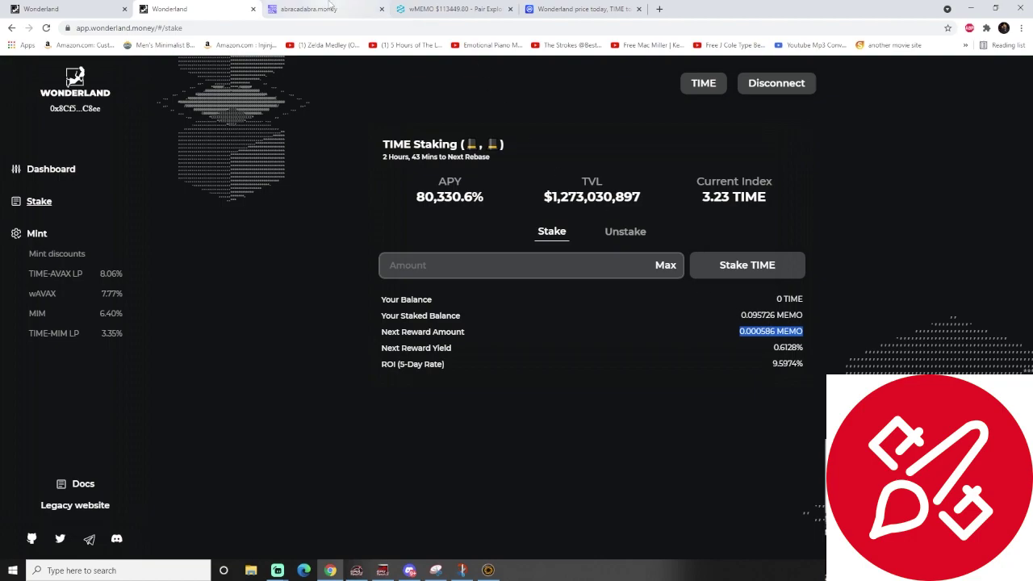
click(331, 9)
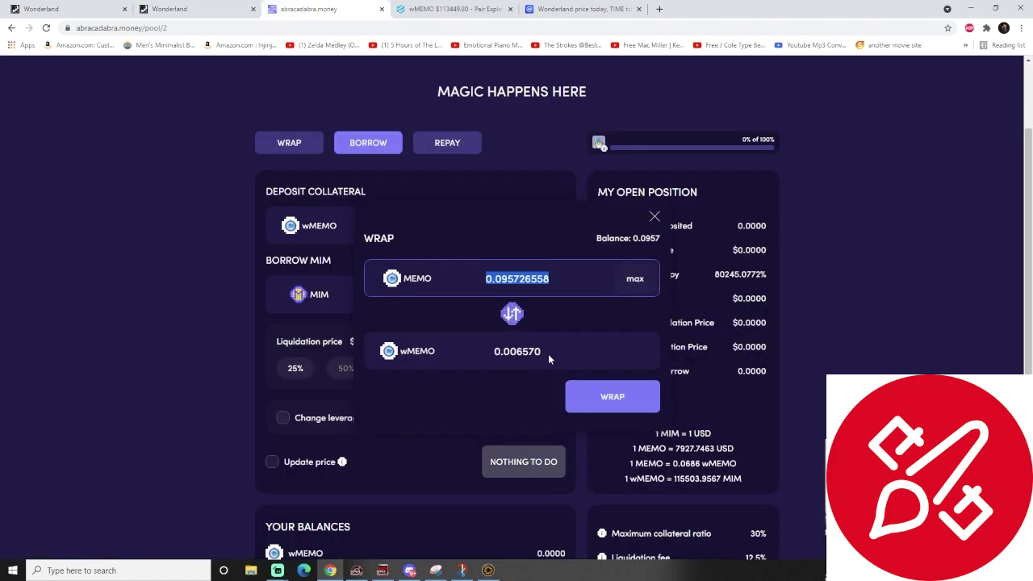
double_click(522, 355)
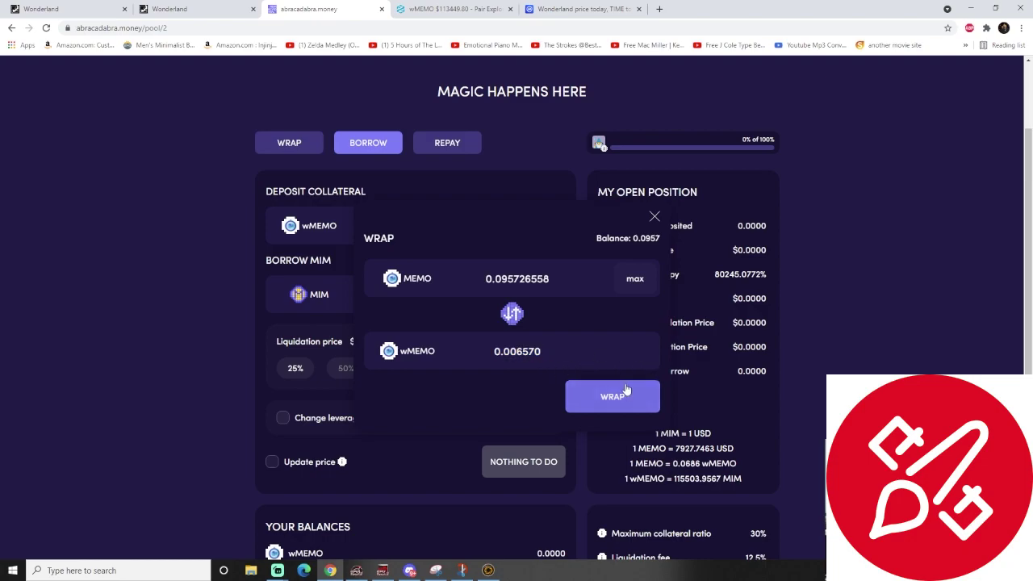
double_click(518, 352)
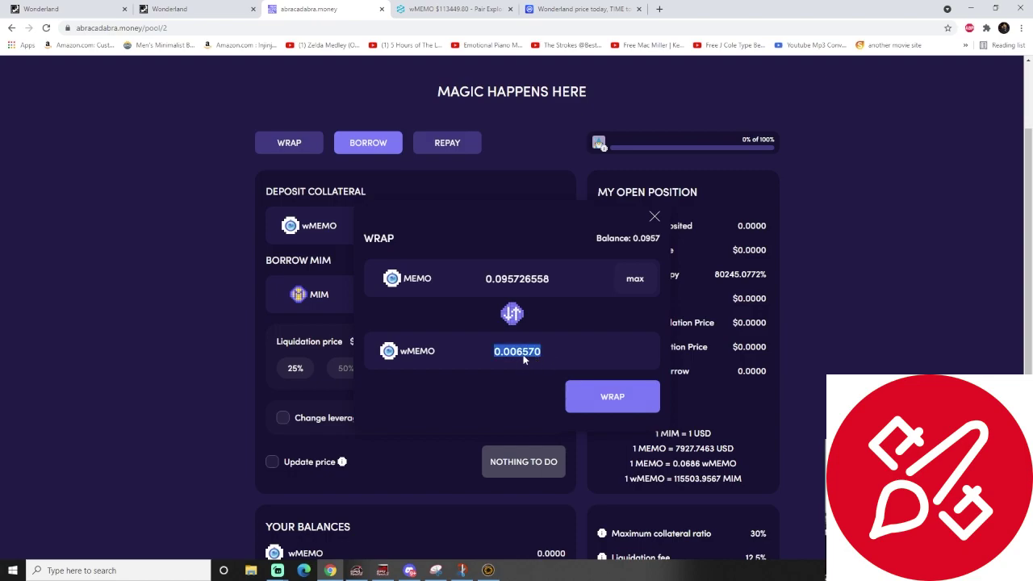
- Wrap the 0.095726558 MEMO into wMEMO and approve the wrap transaction in MetaMask
click(522, 357)
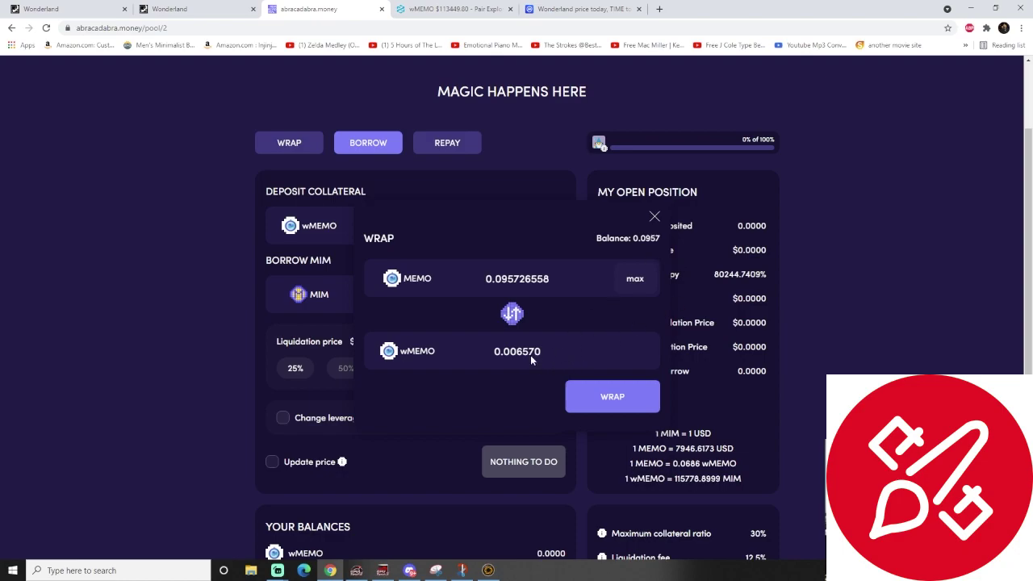
click(611, 399)
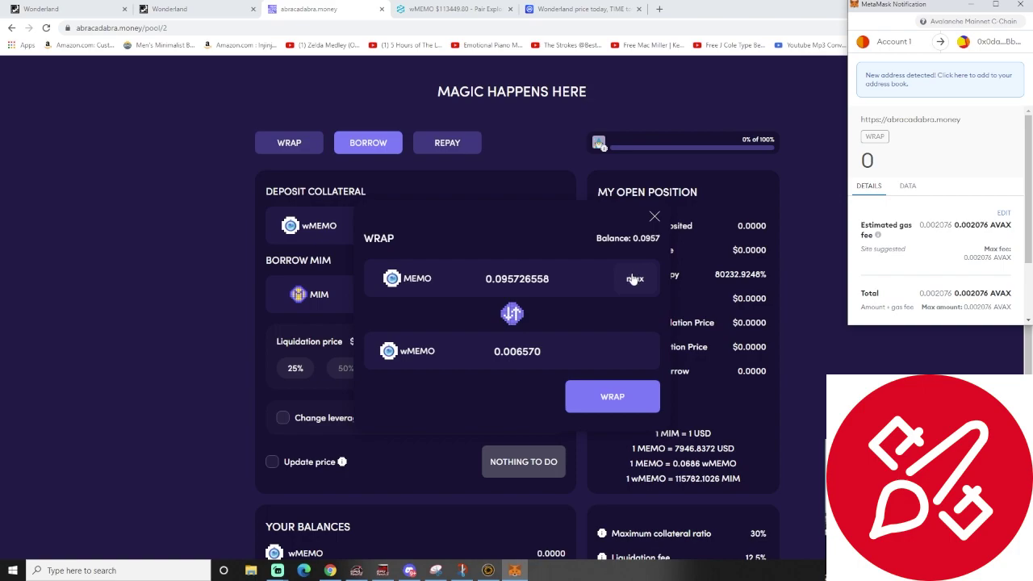
scroll(940, 200, down, 1)
click(999, 313)
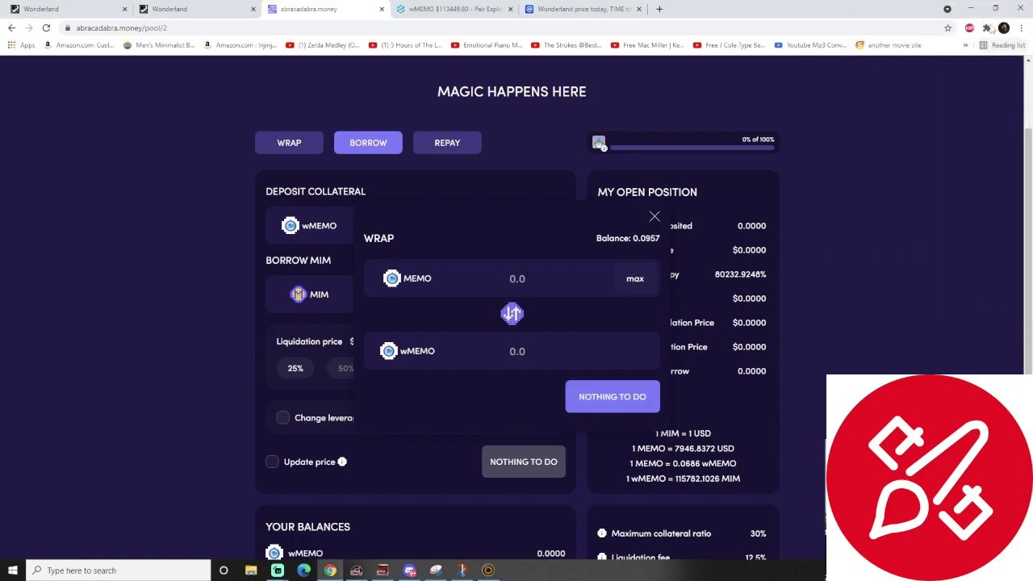
click(987, 29)
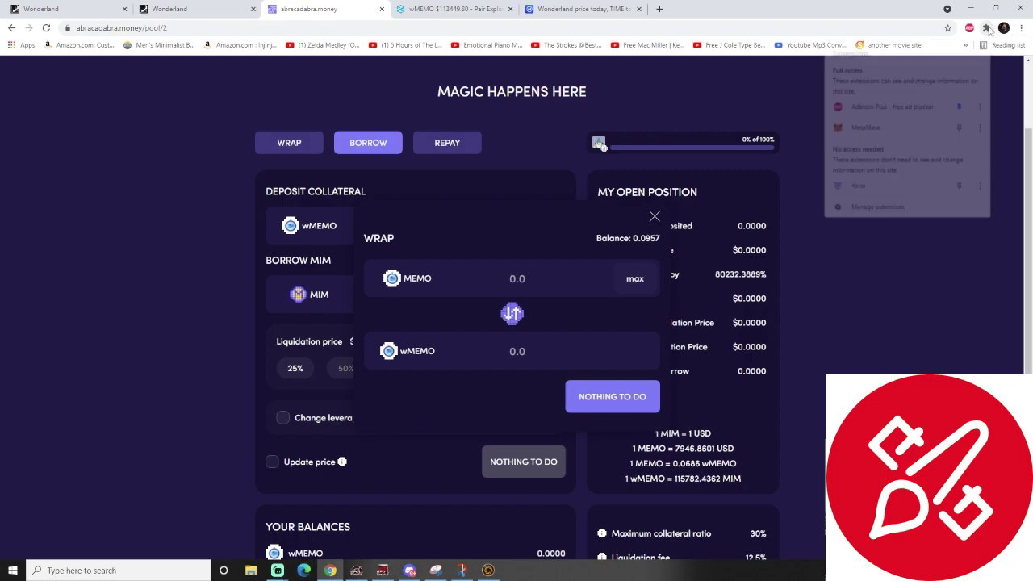
click(879, 333)
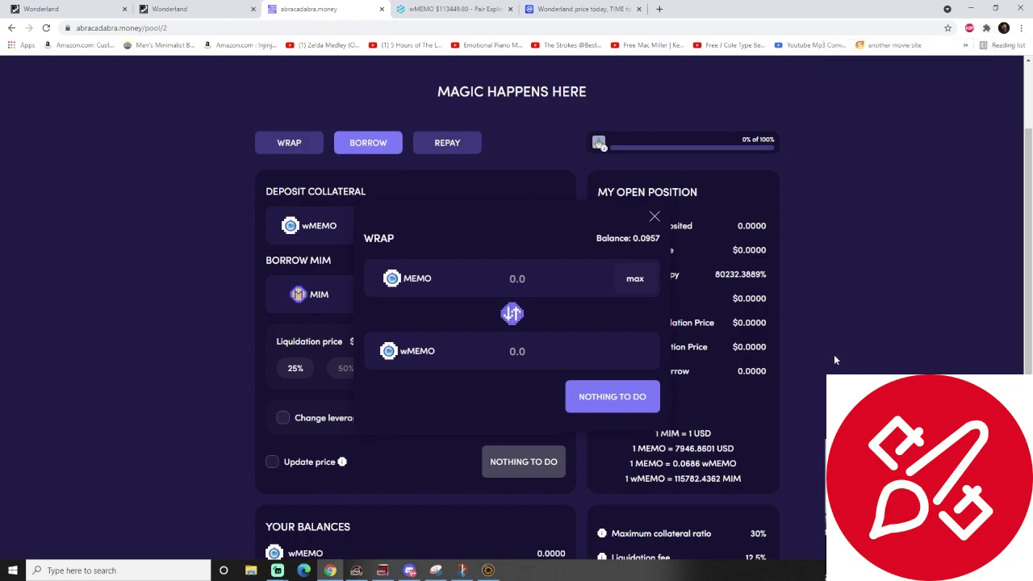
click(632, 284)
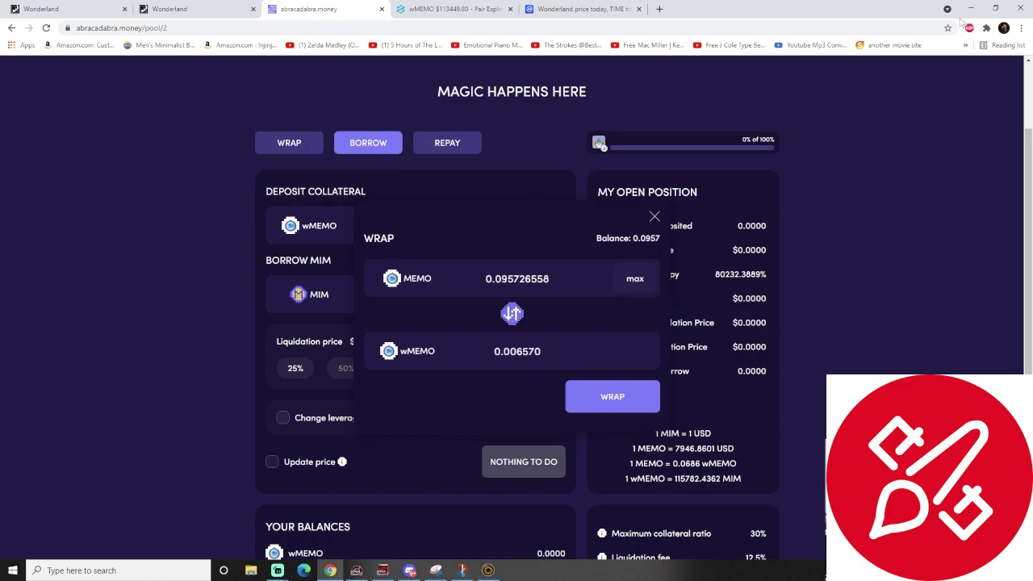
click(655, 220)
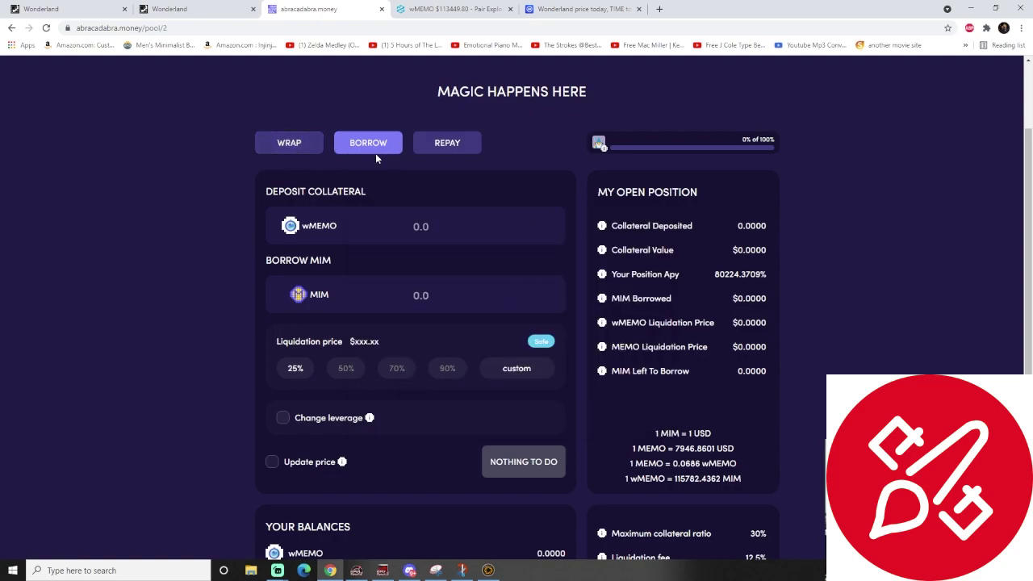
click(292, 145)
click(654, 217)
- Open the MetaMask wallet and check the wMEMO balance among its assets
click(986, 28)
click(959, 128)
click(800, 152)
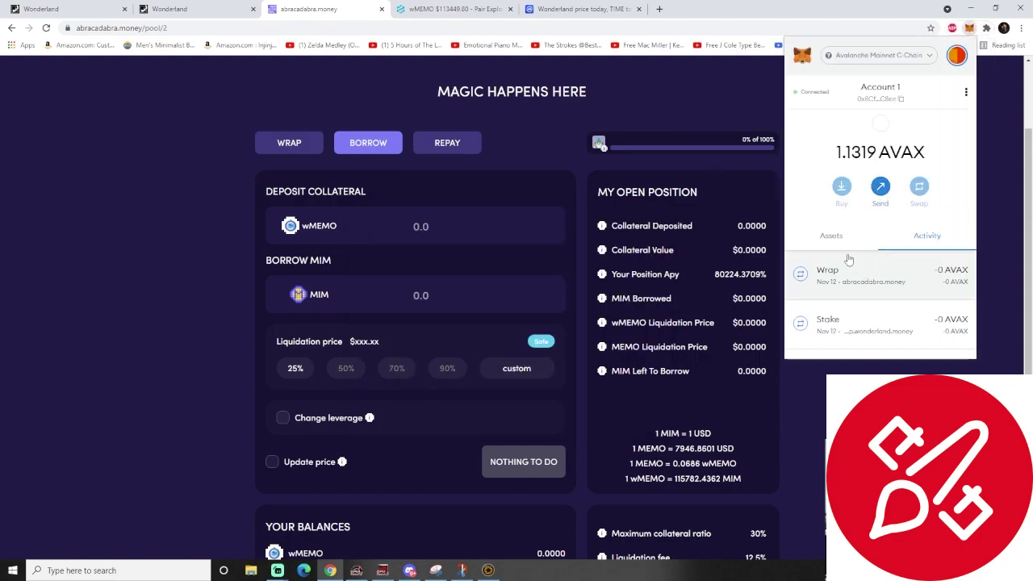
click(823, 233)
scroll(897, 261, down, 3)
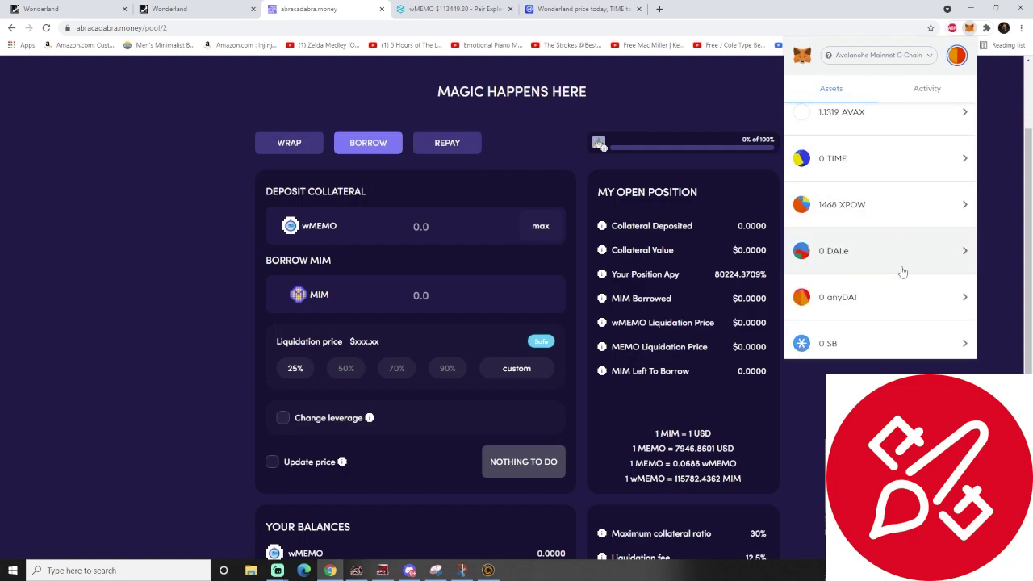
scroll(891, 301, down, 1)
scroll(887, 297, down, 3)
scroll(860, 273, up, 3)
scroll(861, 273, down, 2)
scroll(860, 272, down, 2)
scroll(899, 272, up, 2)
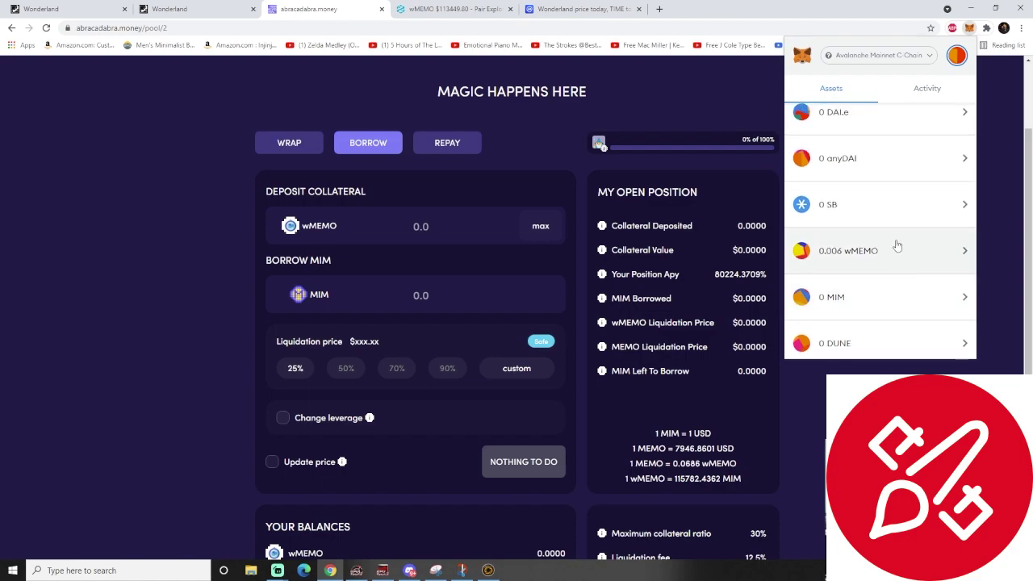
click(870, 246)
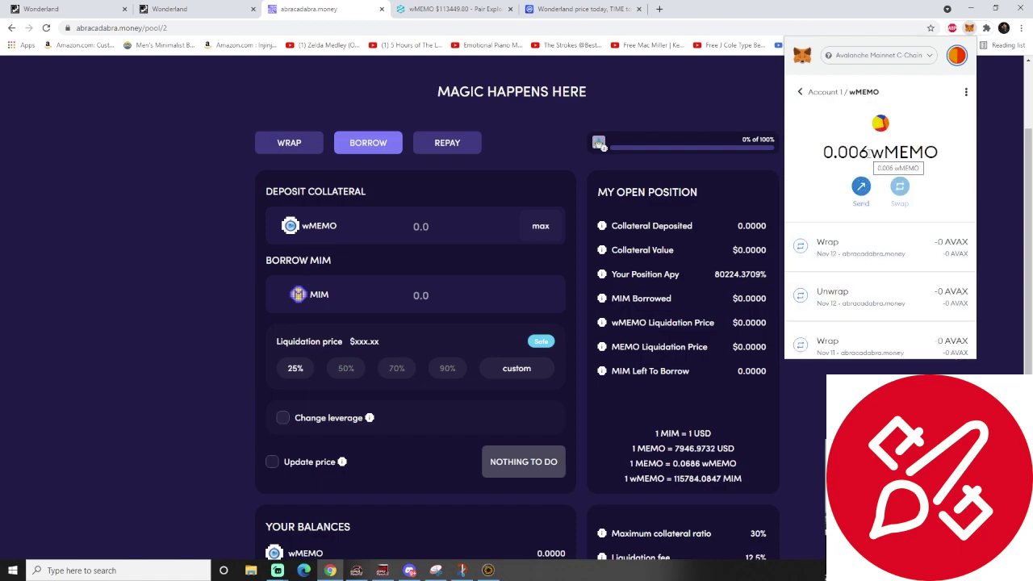
click(990, 173)
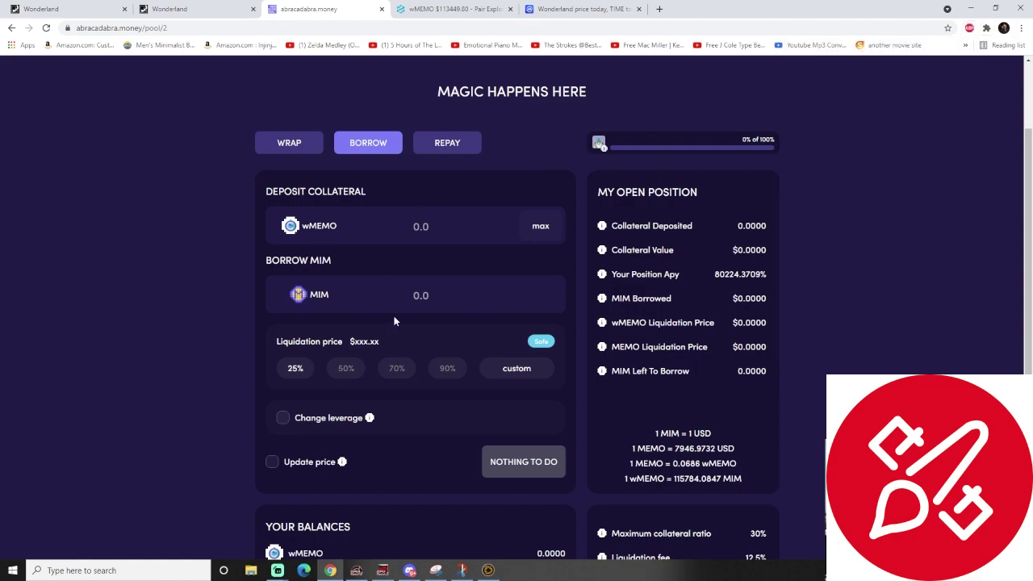
- Open the AnySwap exchange website in a new browser tab
scroll(482, 343, down, 2)
scroll(486, 350, up, 4)
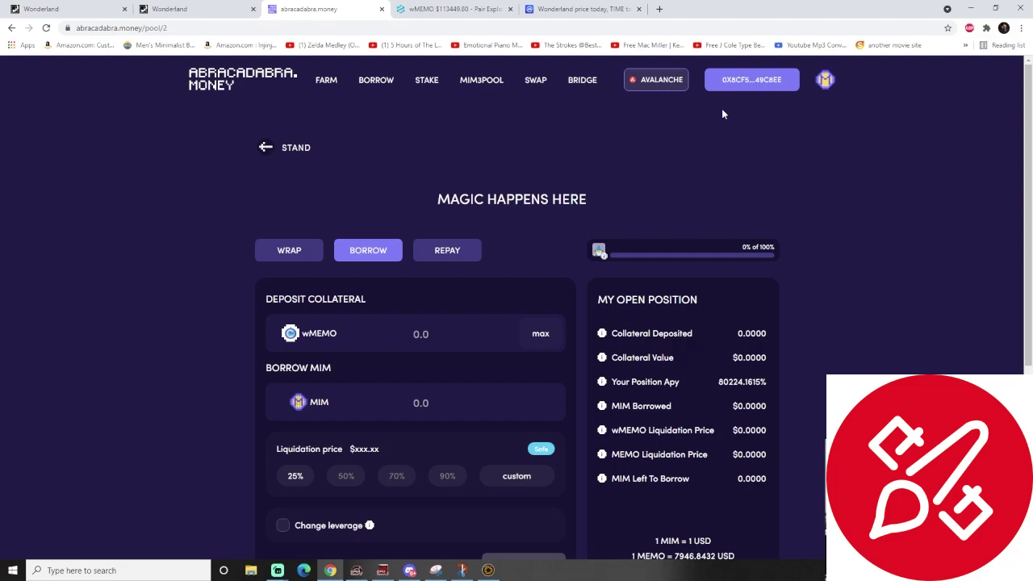
click(659, 9)
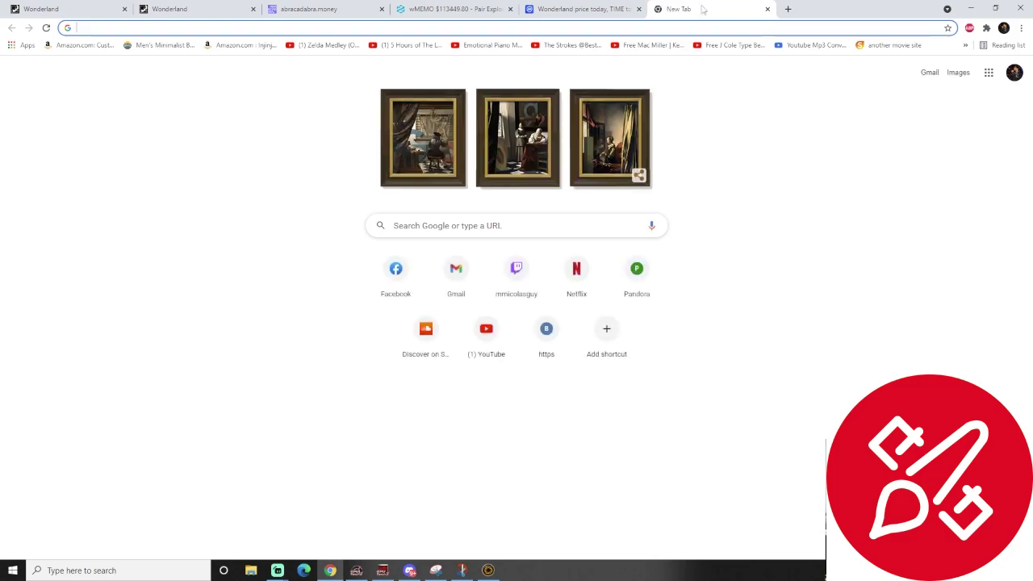
text(any)
key(Return)
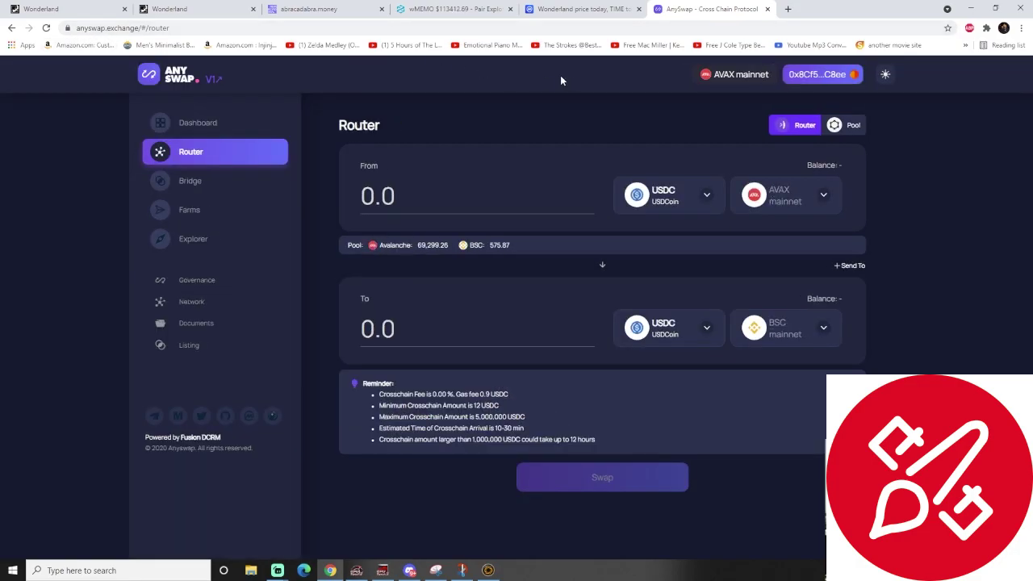
- Select wMEMO as the token to send from AVAX mainnet to FTM mainnet, using the full balance of 0.0065703
click(789, 198)
click(787, 196)
click(699, 194)
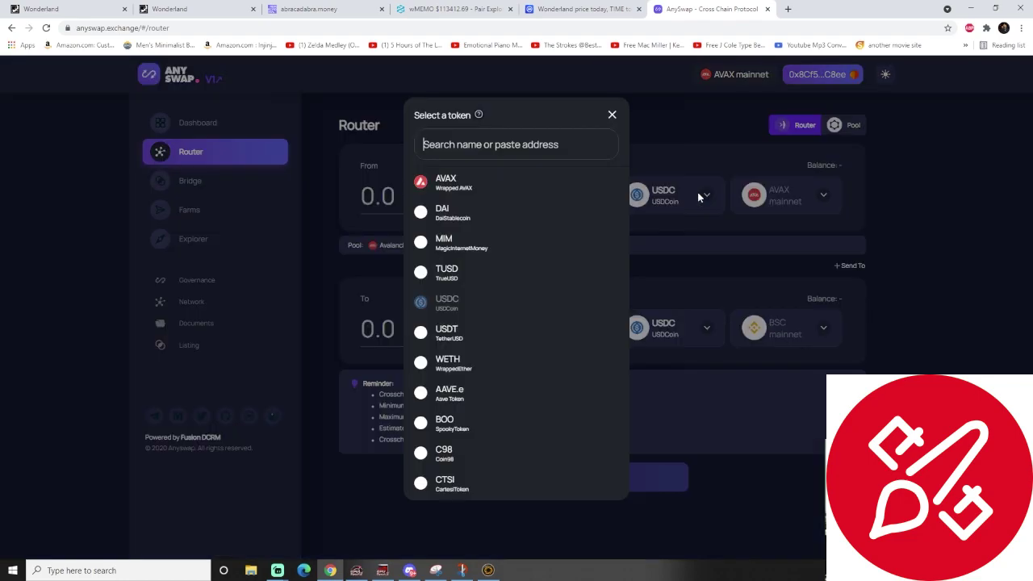
text(w)
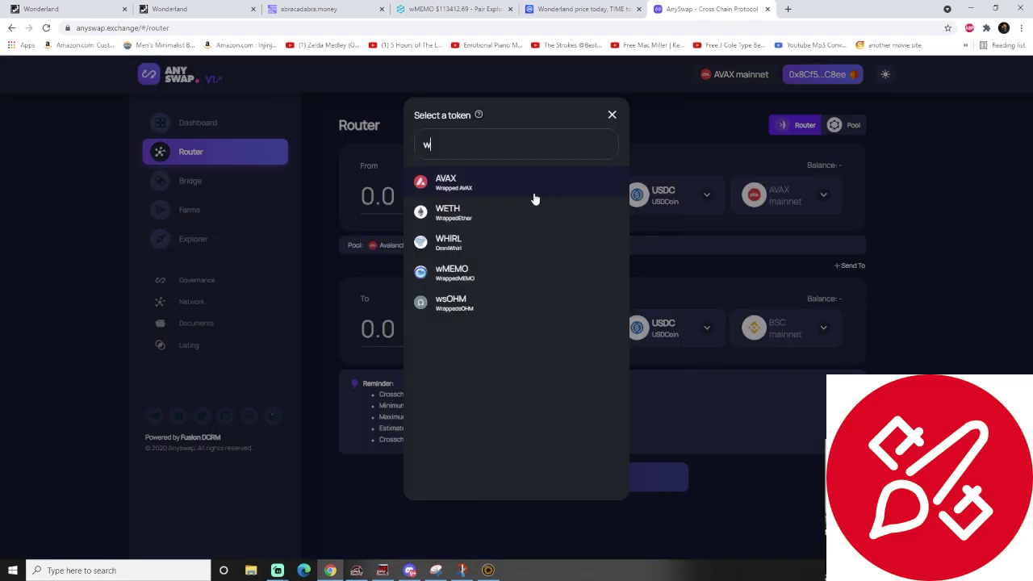
click(466, 270)
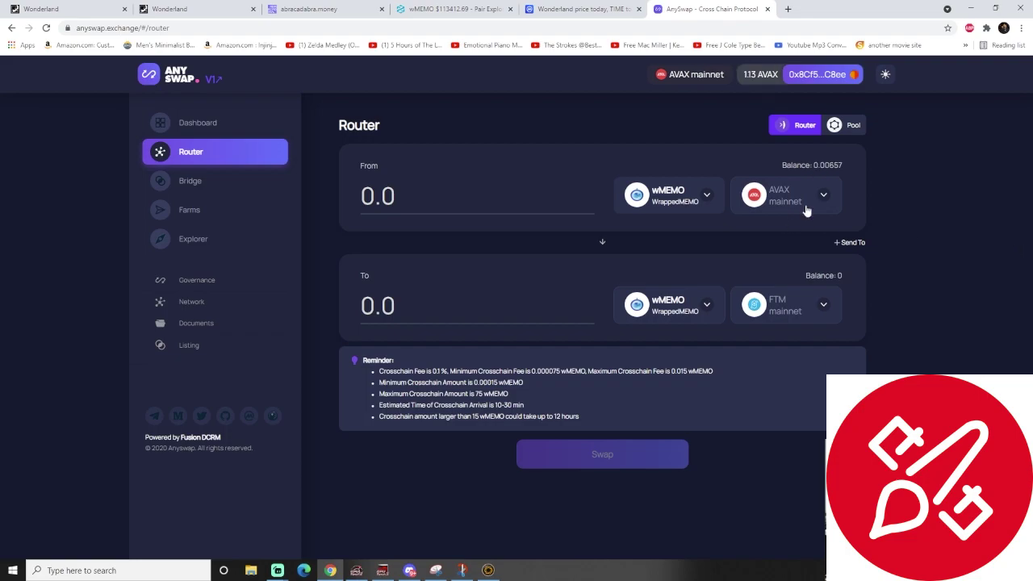
click(811, 166)
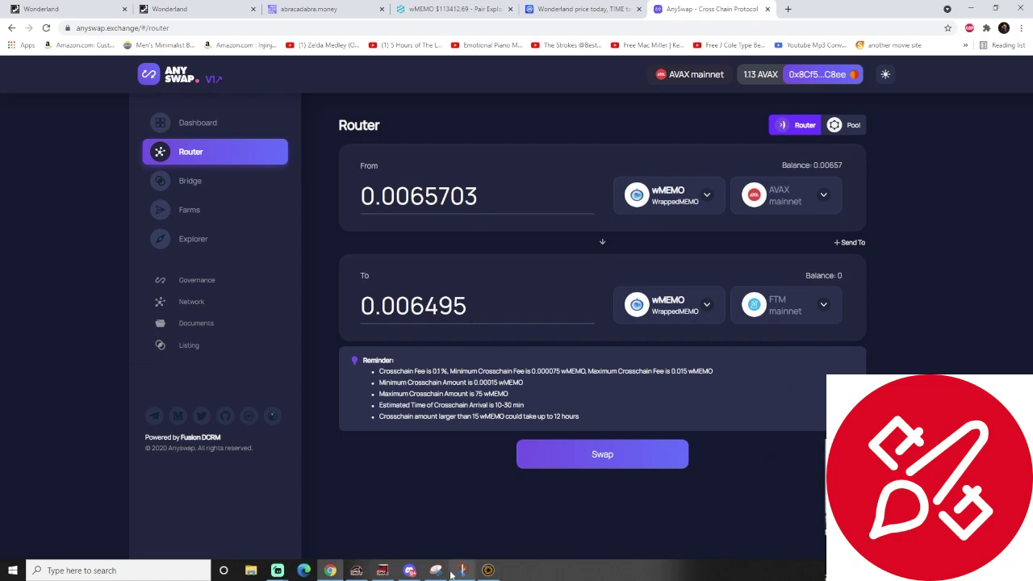
- Switch to Streamlabs OBS, deactivate and reactivate the Live Streamer CAM 313 capture device, and return to the browser
right_click(287, 570)
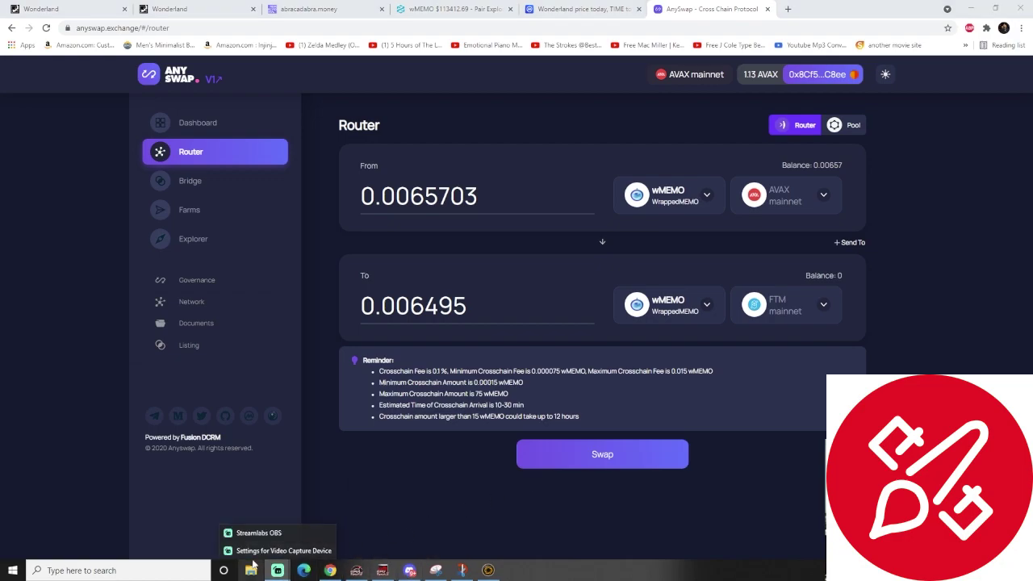
click(242, 534)
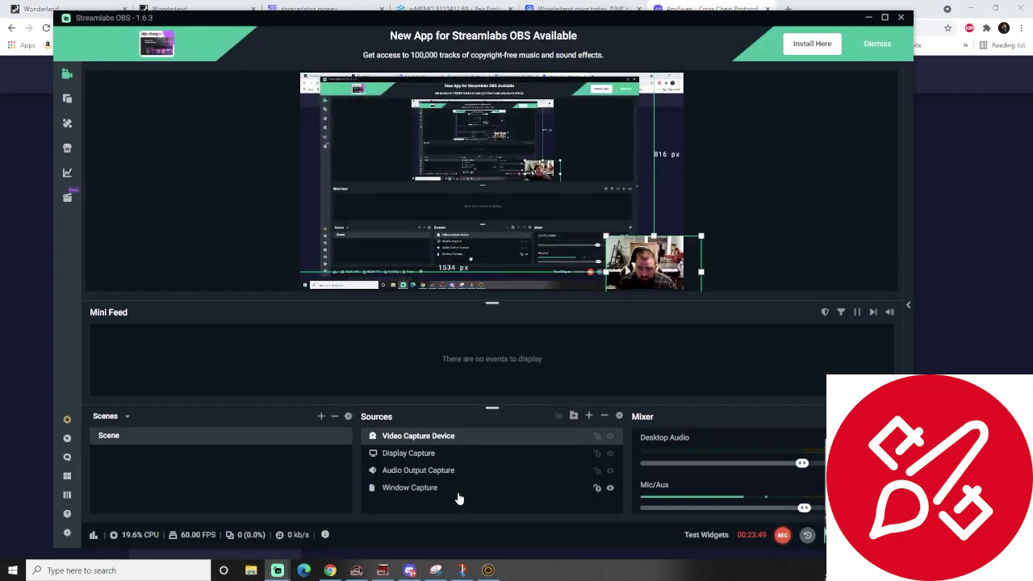
double_click(441, 436)
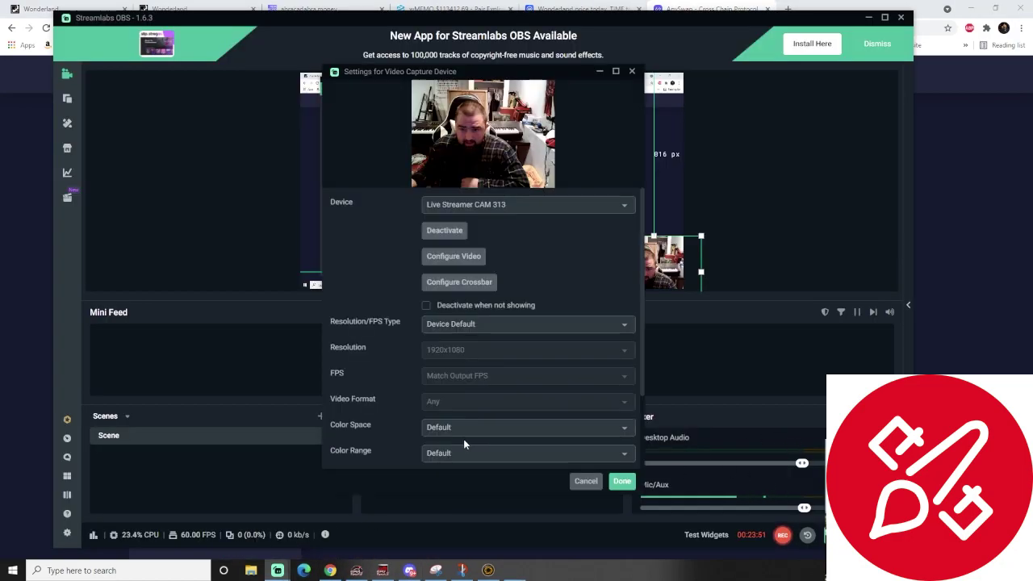
click(453, 236)
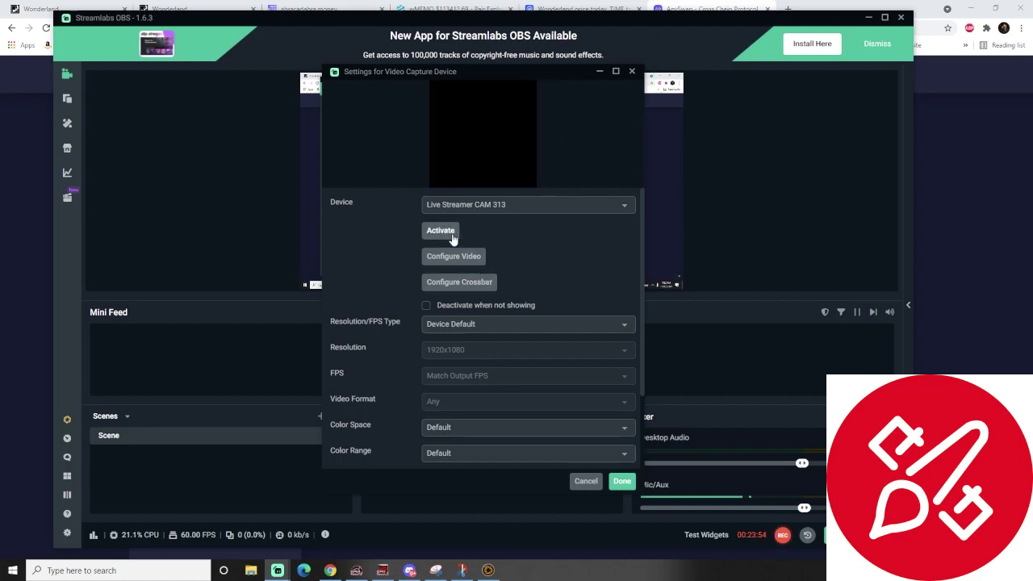
click(447, 235)
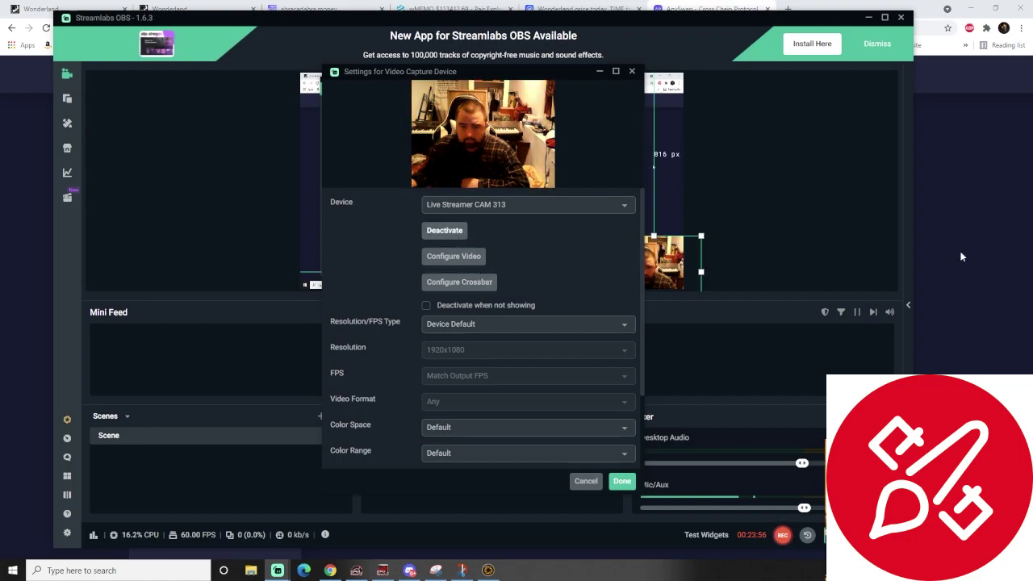
click(975, 303)
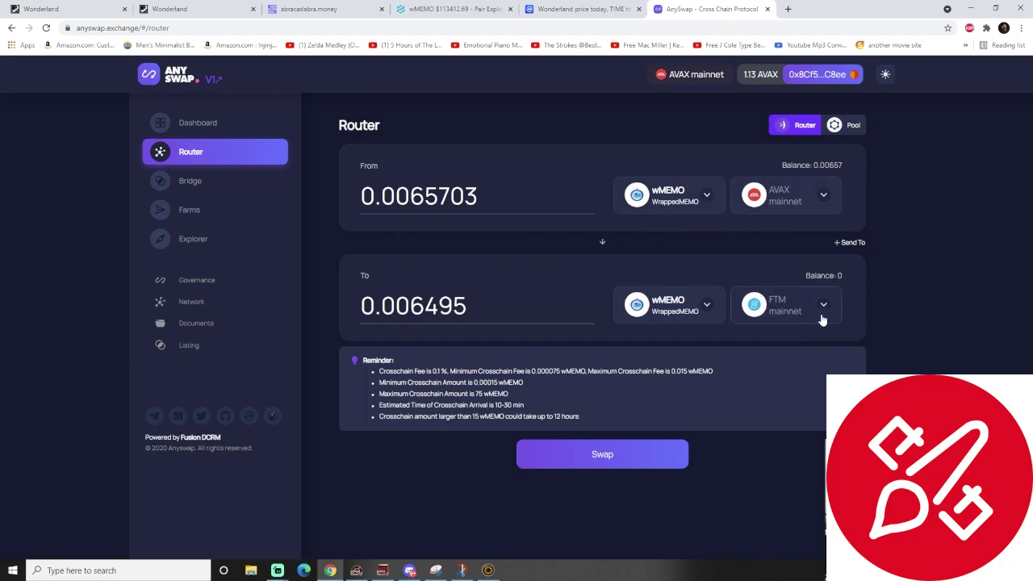
- Submit the cross-chain swap of 0.0065703 wMEMO to FTM mainnet and approve the transaction in MetaMask
click(613, 466)
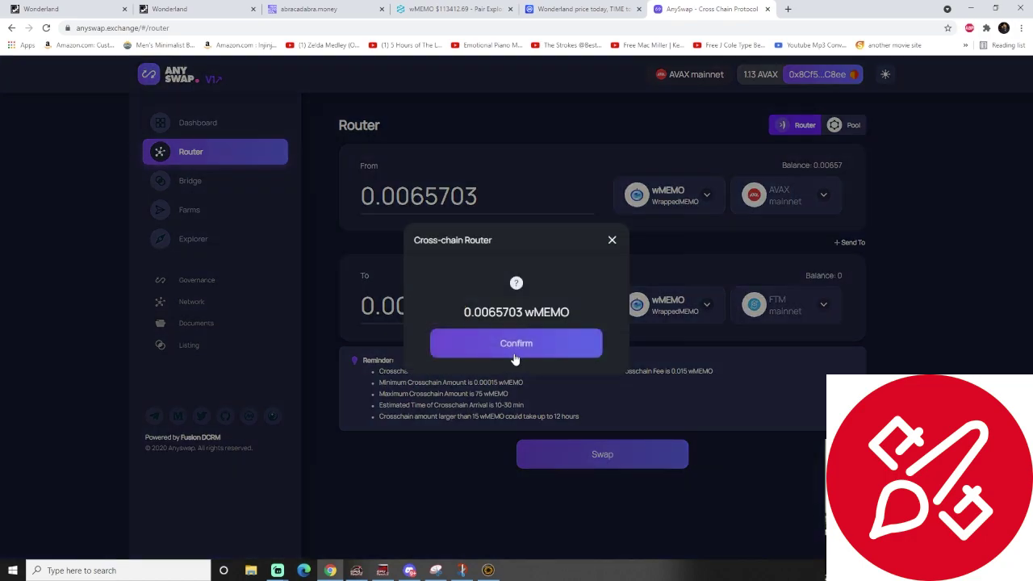
click(515, 347)
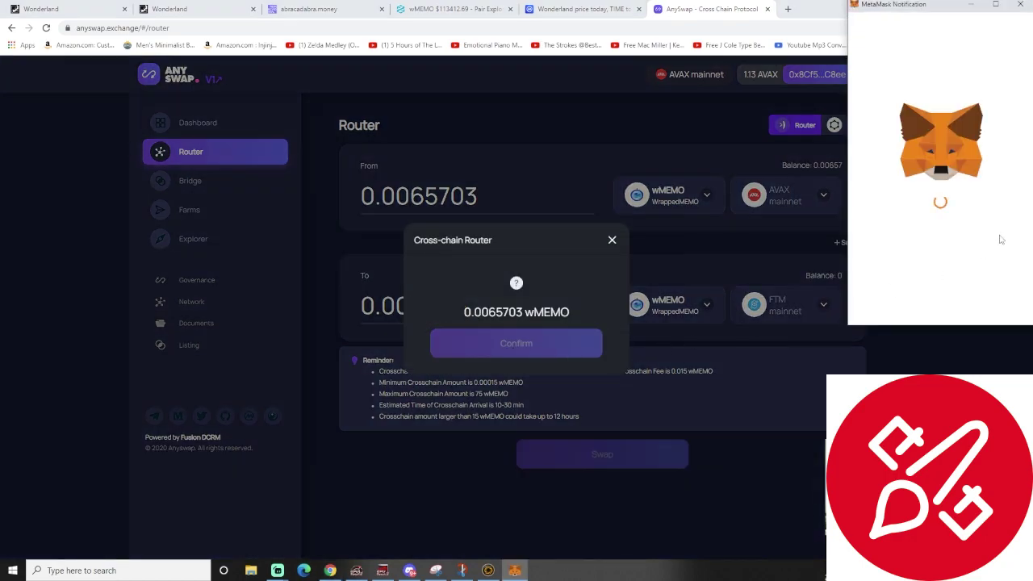
scroll(998, 244, down, 1)
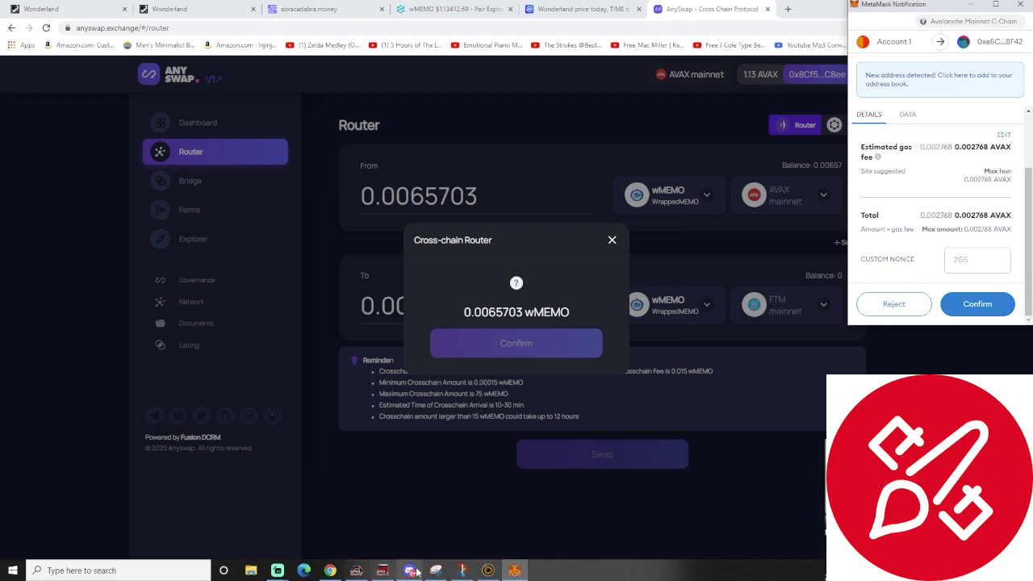
mouse_move(337, 574)
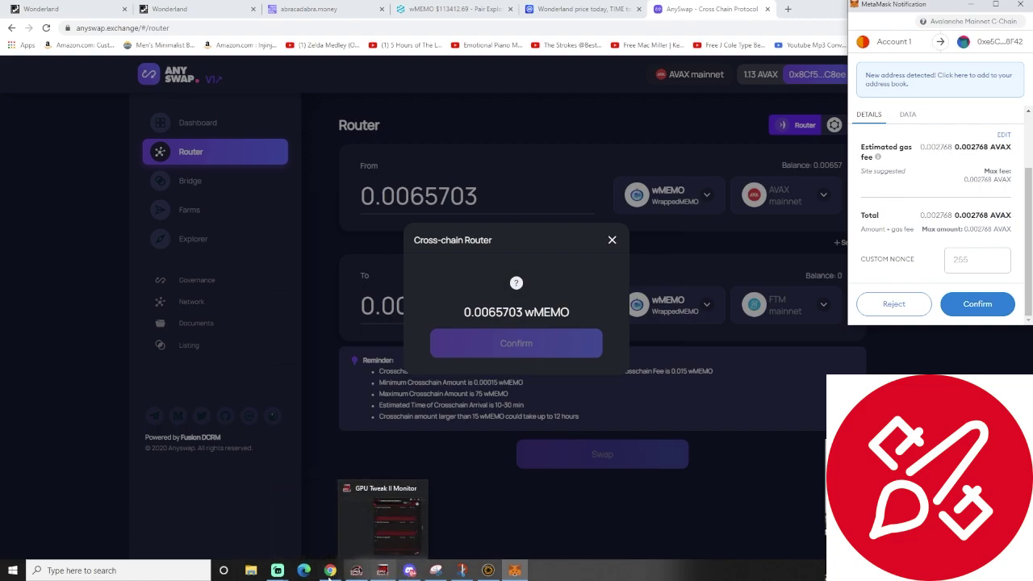
mouse_move(278, 570)
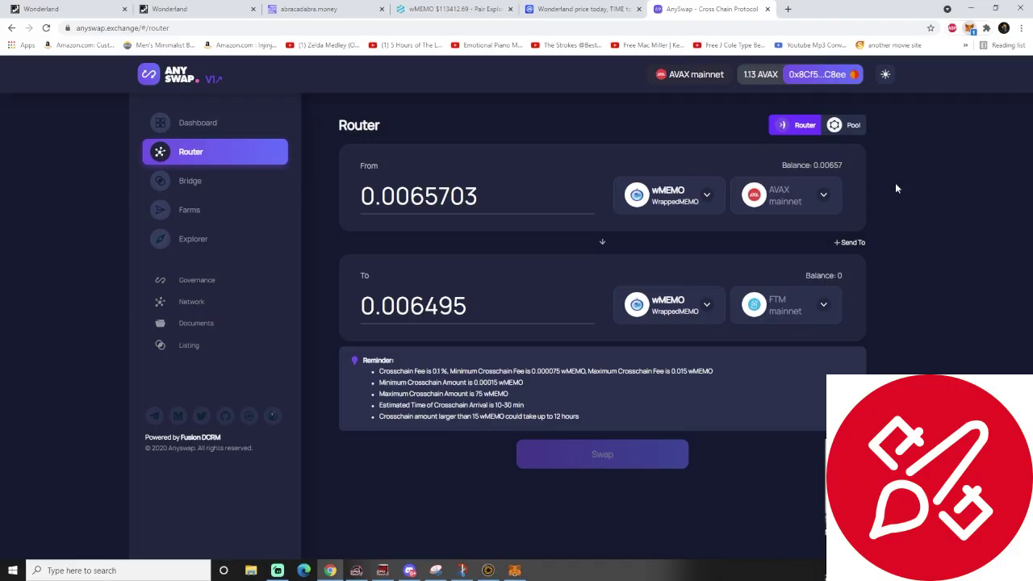
scroll(879, 307, down, 3)
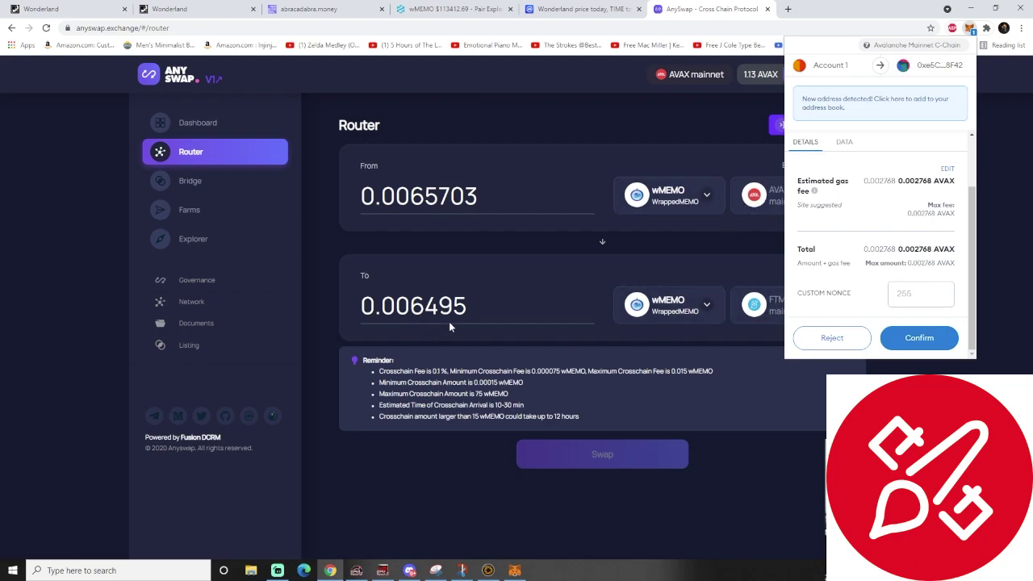
click(917, 338)
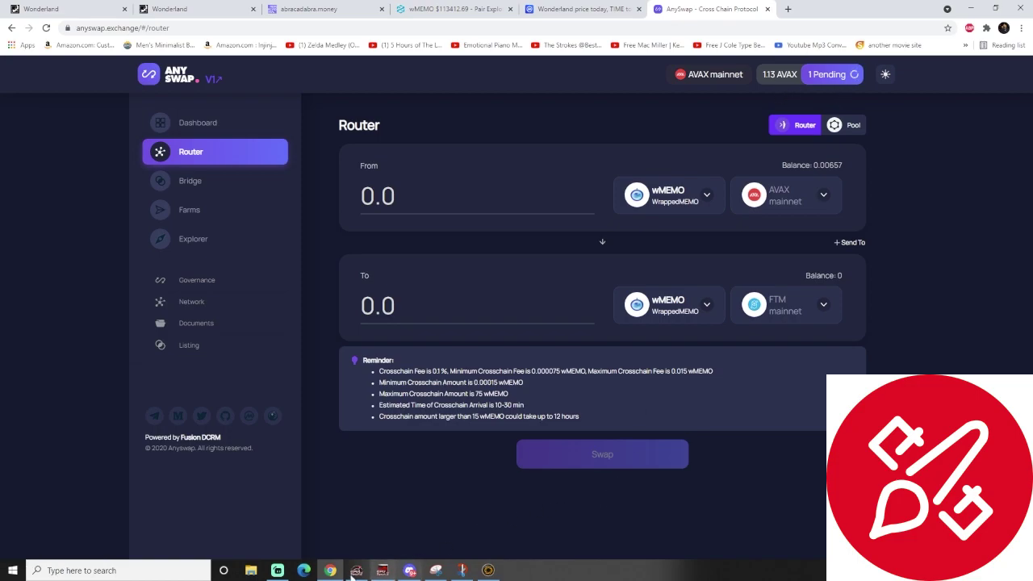
- Glance at Streamlabs OBS and open AnySwap's account details to check the pending wMEMO transaction
click(278, 570)
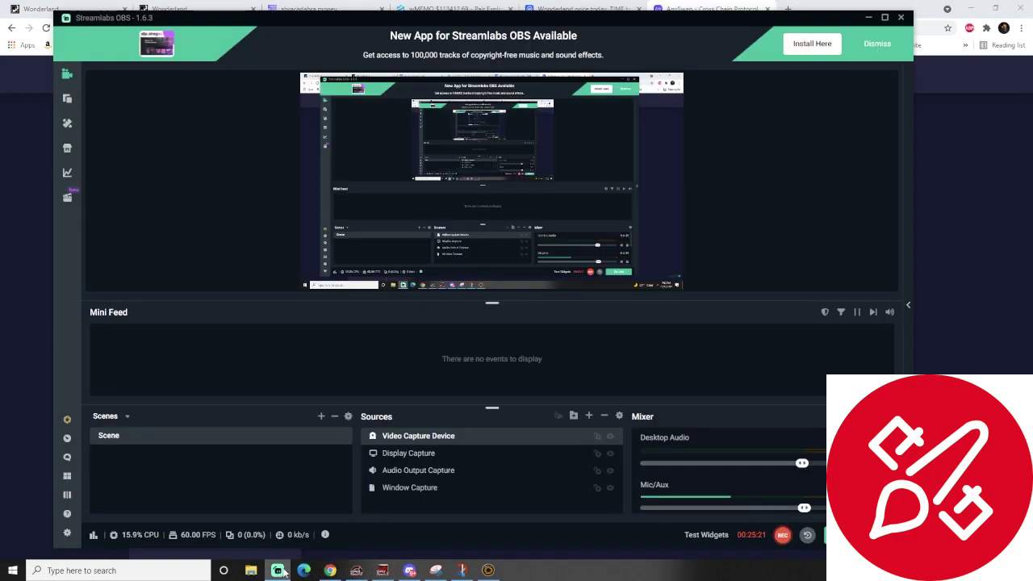
click(277, 570)
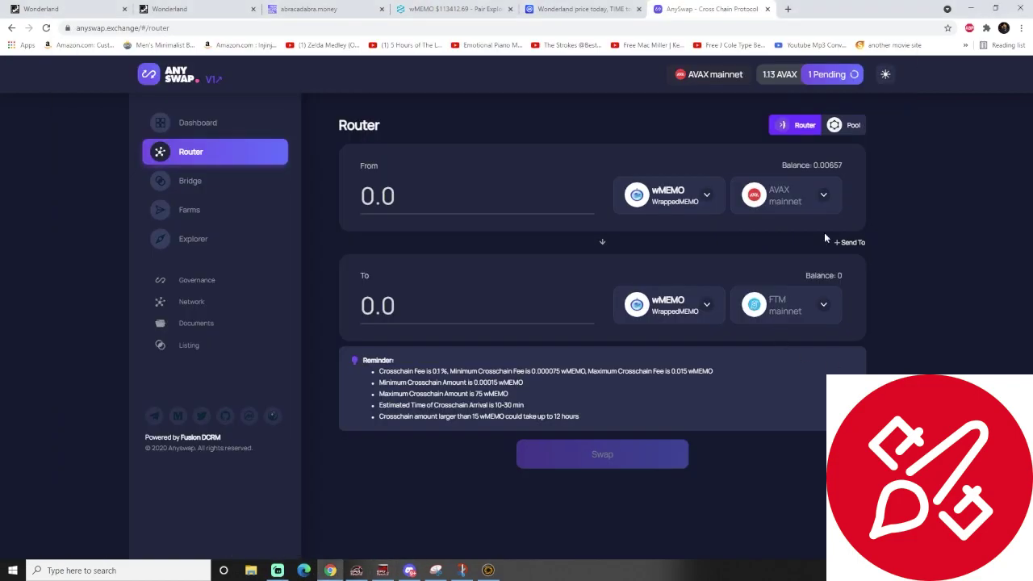
click(831, 76)
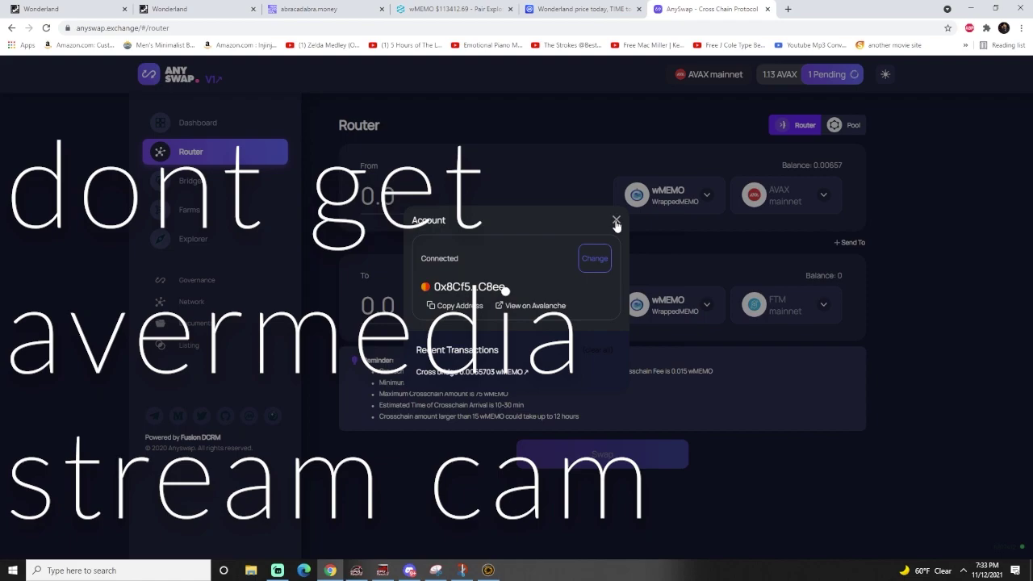
- Reopen the AnySwap account details and check the recent 0.0065703 wMEMO bridge transaction on SnowTrace, closing the explorer page after each look
click(616, 222)
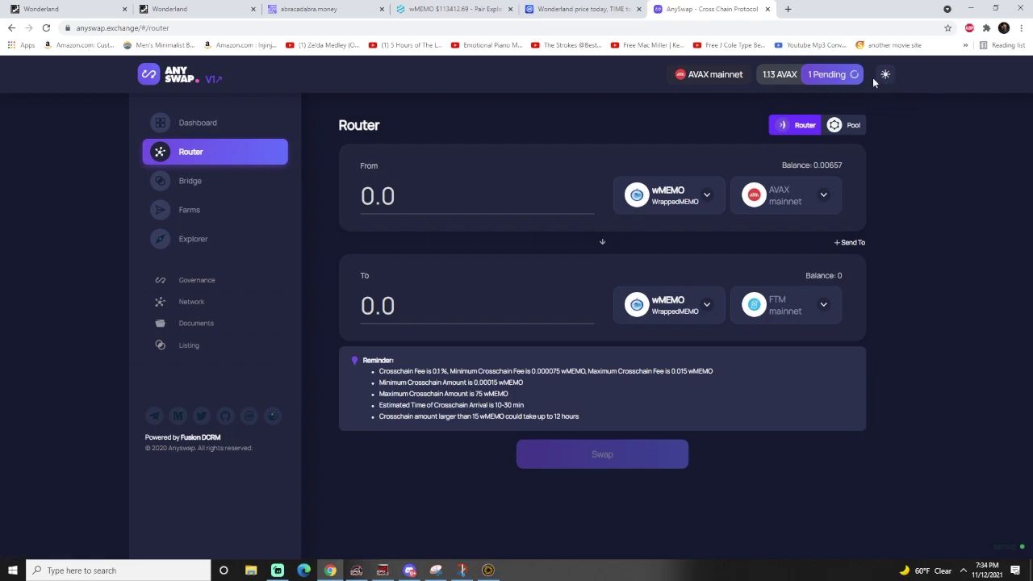
click(836, 75)
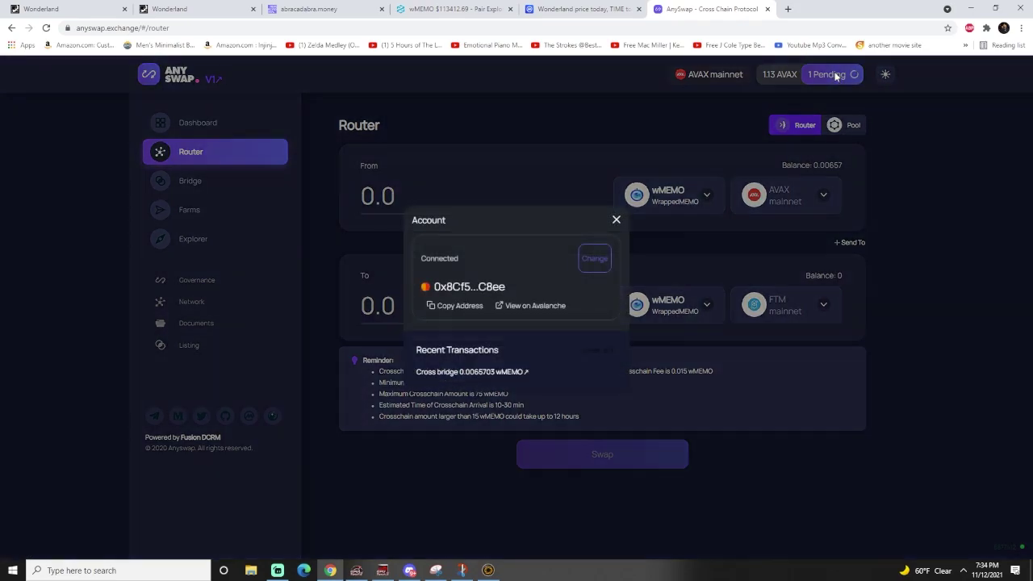
click(507, 372)
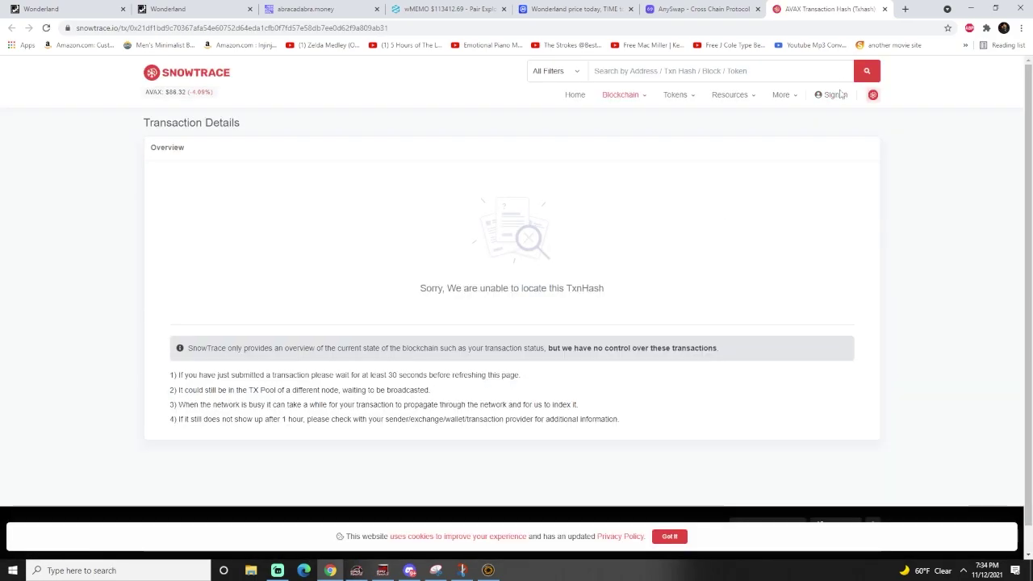
click(885, 9)
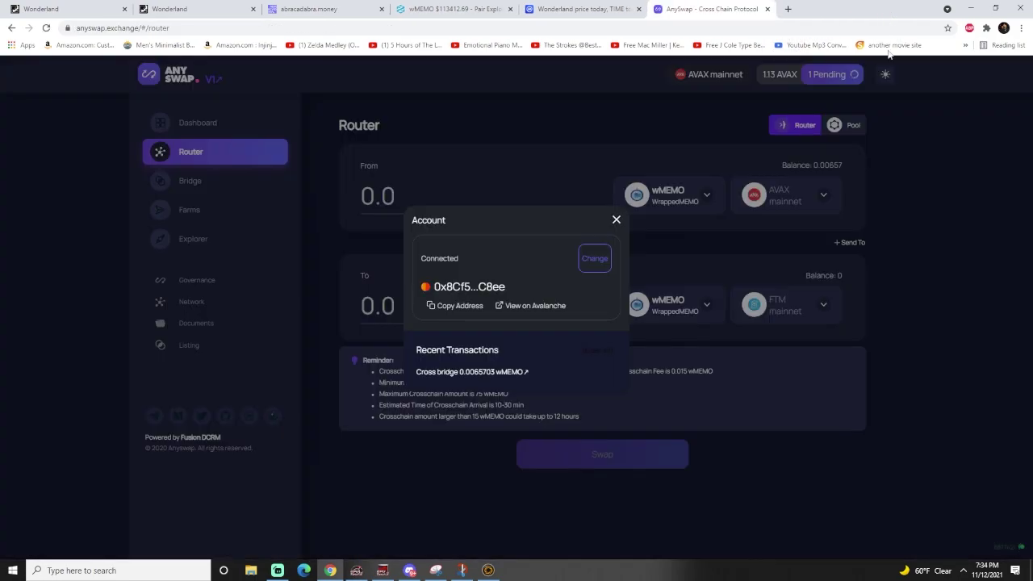
click(494, 374)
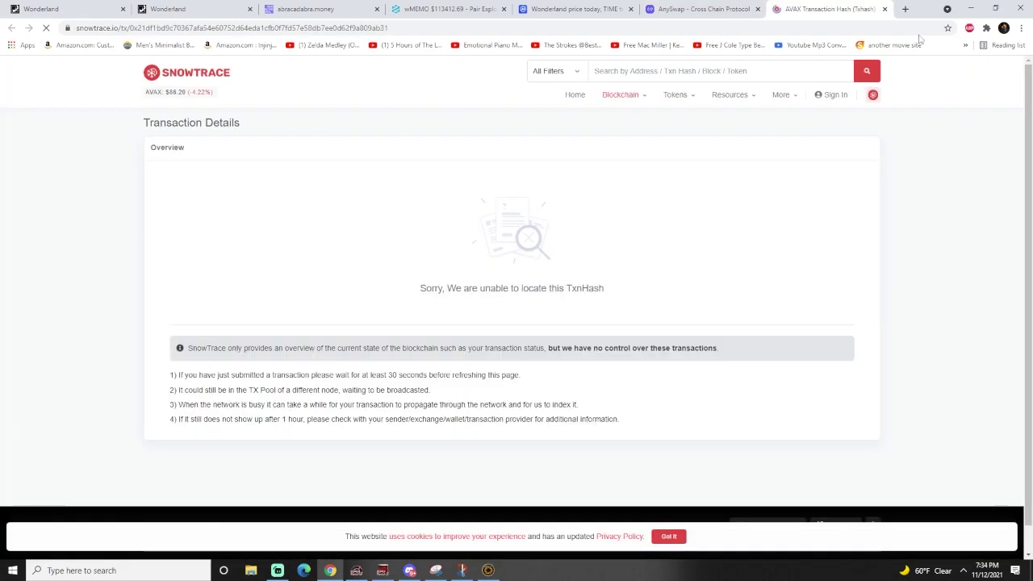
click(884, 9)
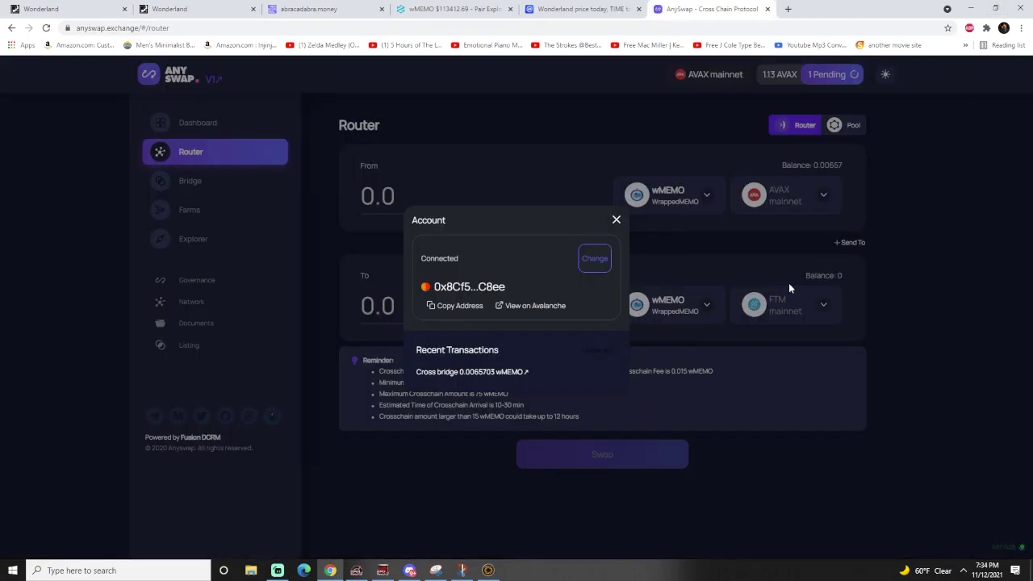
- Close the account details and highlight the estimated crosschain arrival time in the router's reminder notes
click(615, 221)
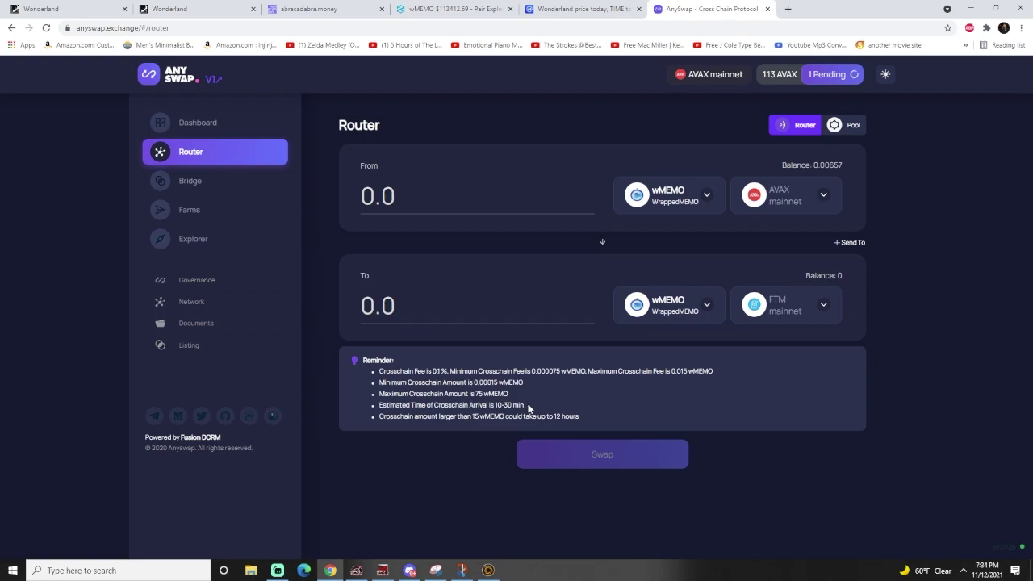
drag(526, 406, 376, 409)
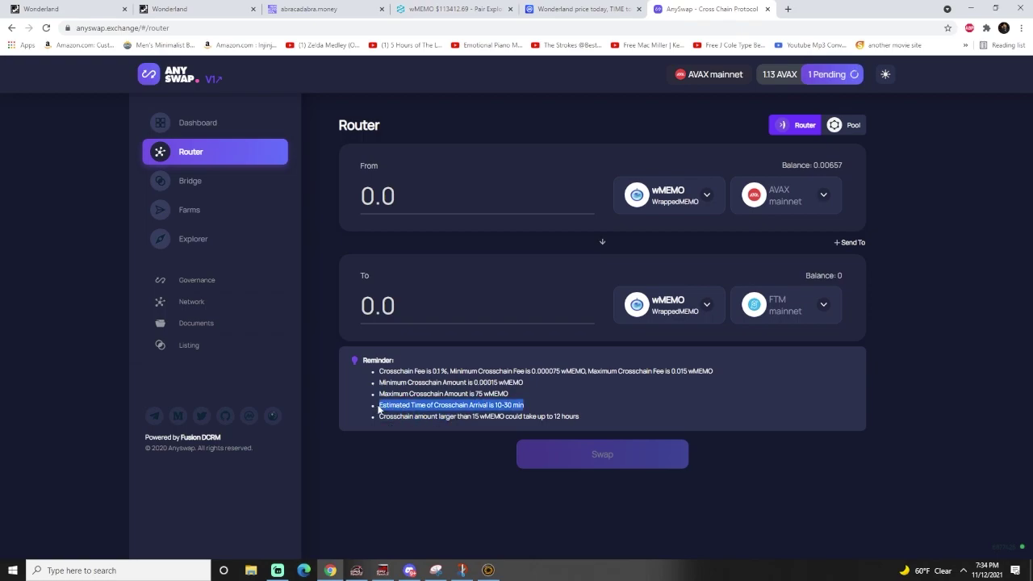
click(608, 411)
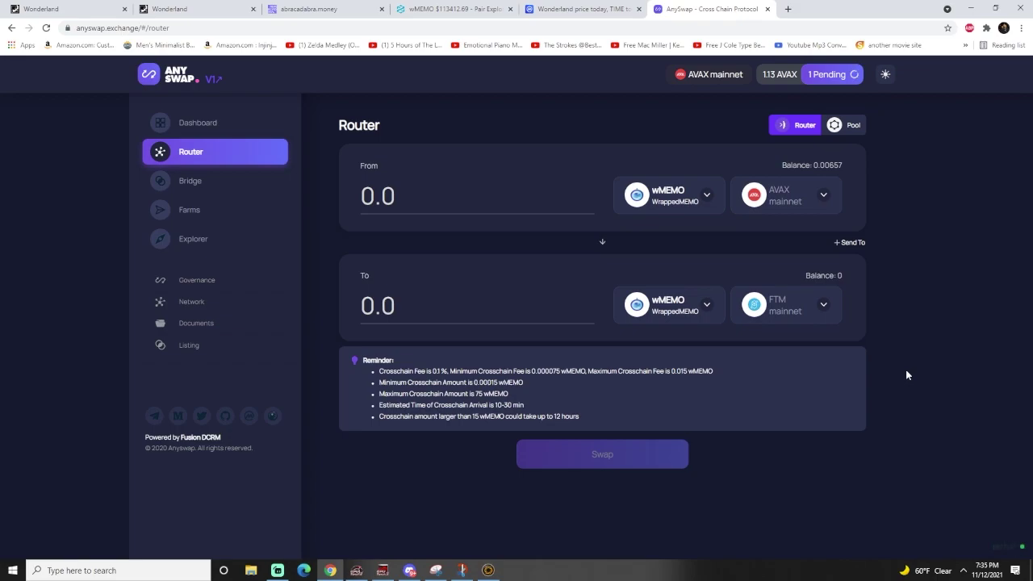
- Open the MetaMask wallet from the browser extensions
click(985, 28)
click(860, 126)
click(969, 27)
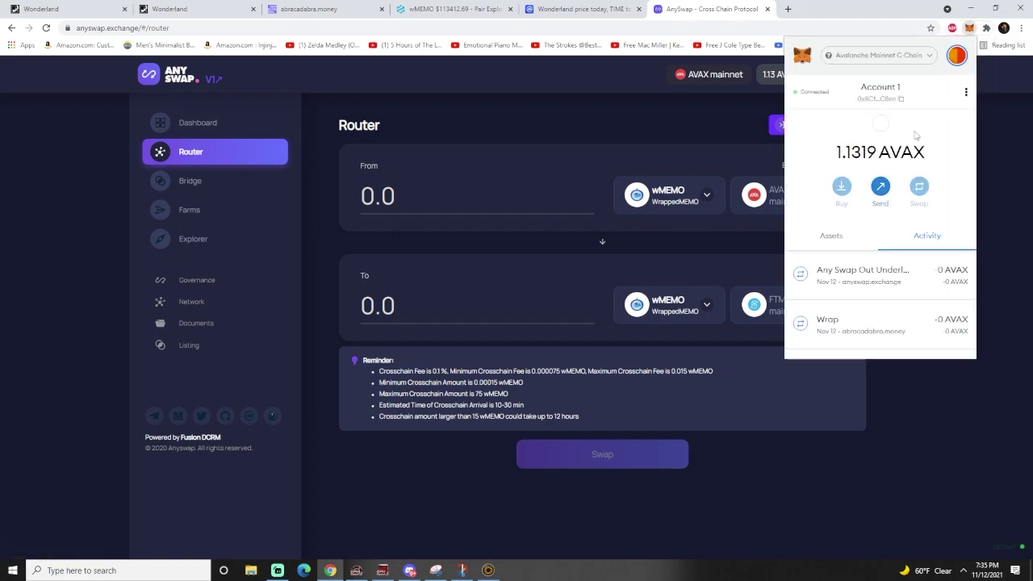
- Switch the MetaMask network to Fantom Testnet
click(914, 55)
scroll(873, 213, down, 2)
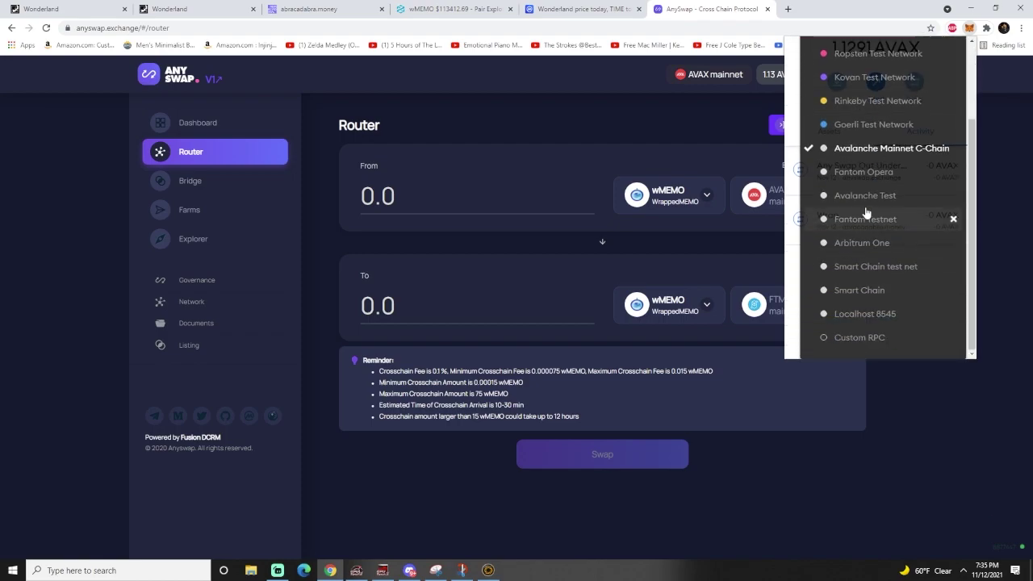
click(867, 222)
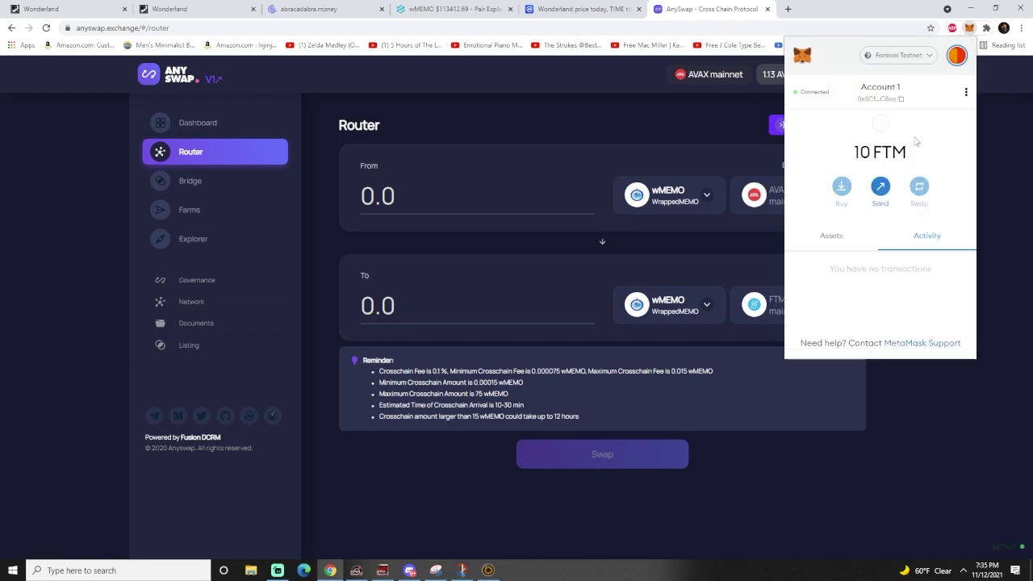
- Switch the MetaMask network to Fantom Opera
click(898, 57)
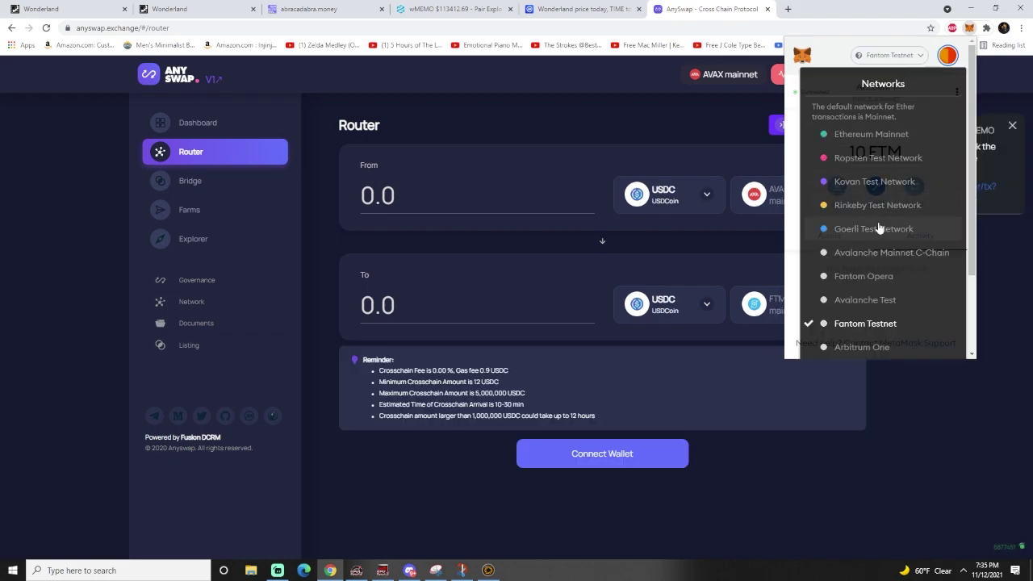
scroll(871, 242, down, 2)
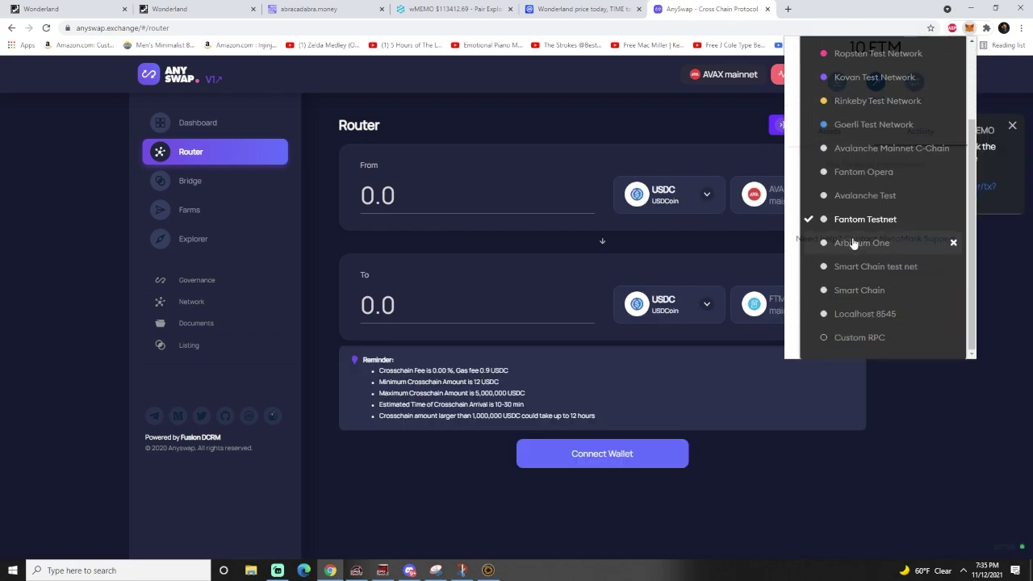
click(878, 172)
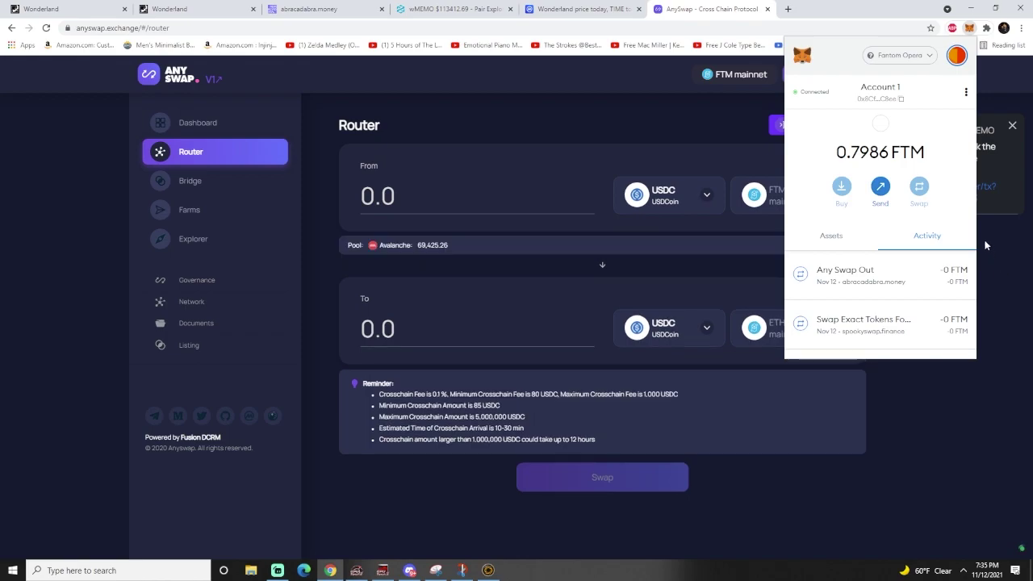
- Review the wallet's Fantom Opera assets for the bridged wMEMO, look at the token's details, and return to the account overview
click(830, 236)
scroll(908, 270, down, 2)
scroll(925, 270, up, 2)
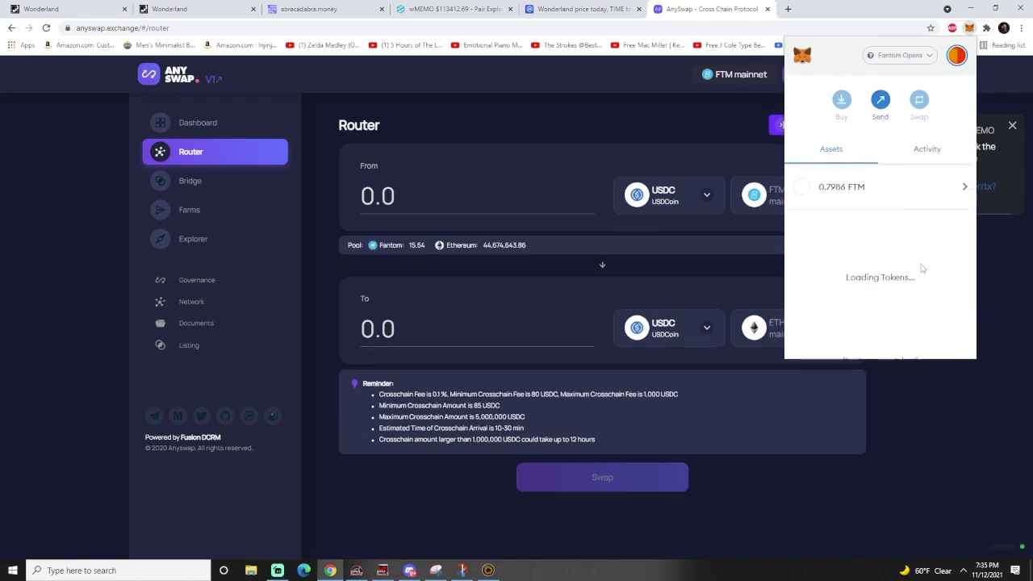
scroll(900, 275, down, 1)
scroll(900, 276, down, 2)
scroll(927, 237, down, 3)
scroll(945, 253, down, 5)
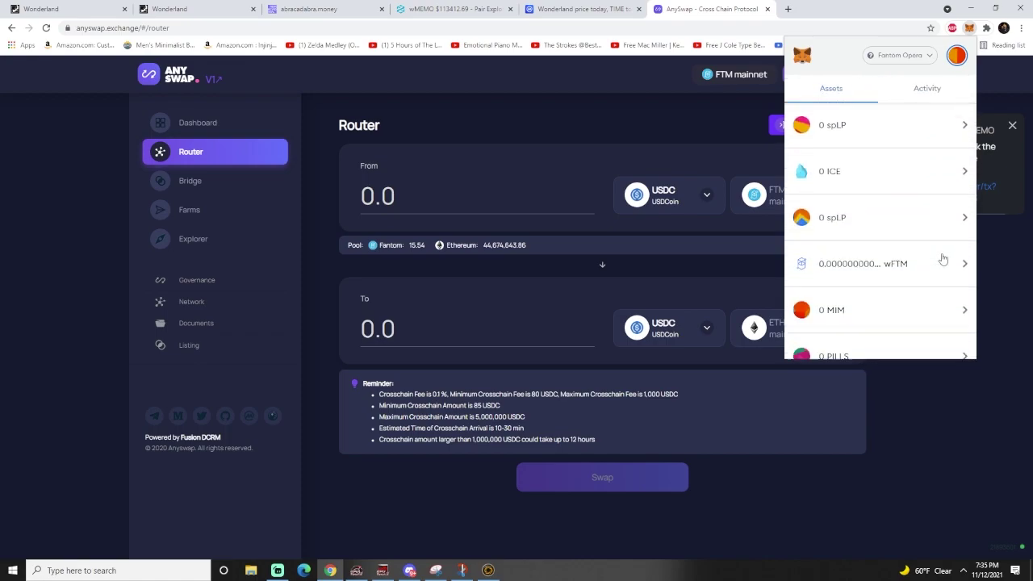
scroll(942, 258, up, 10)
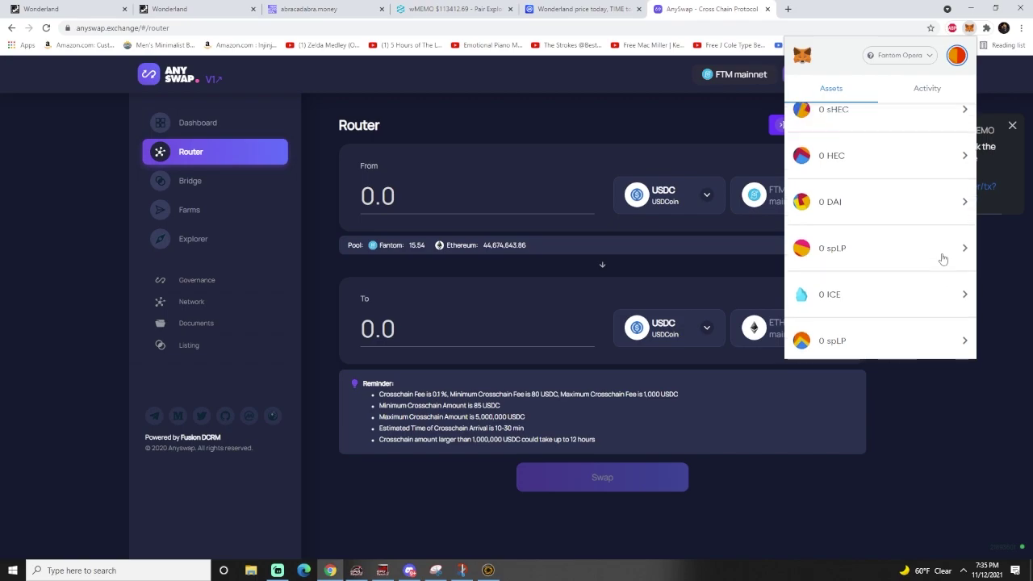
scroll(943, 258, up, 2)
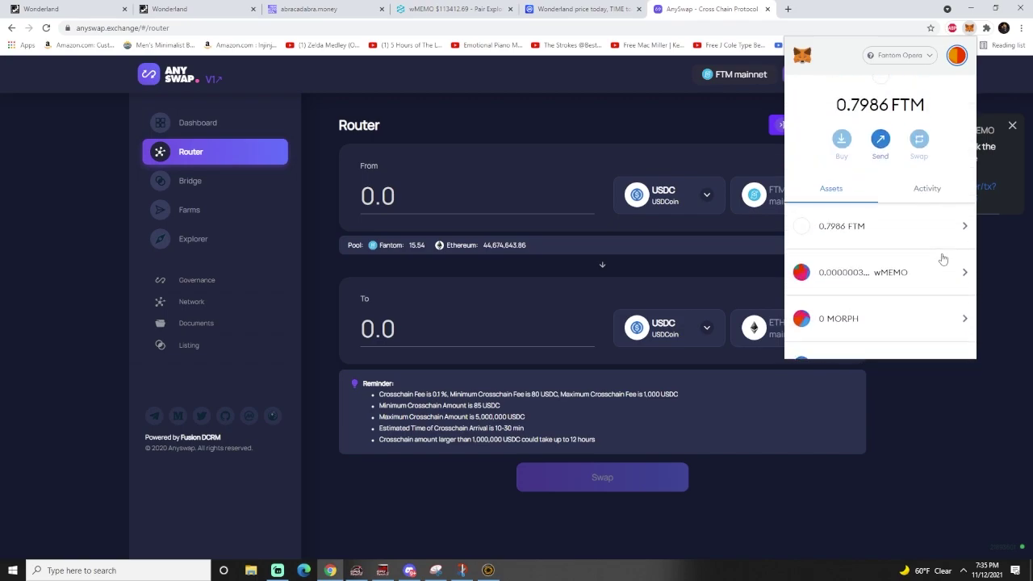
click(860, 273)
click(800, 92)
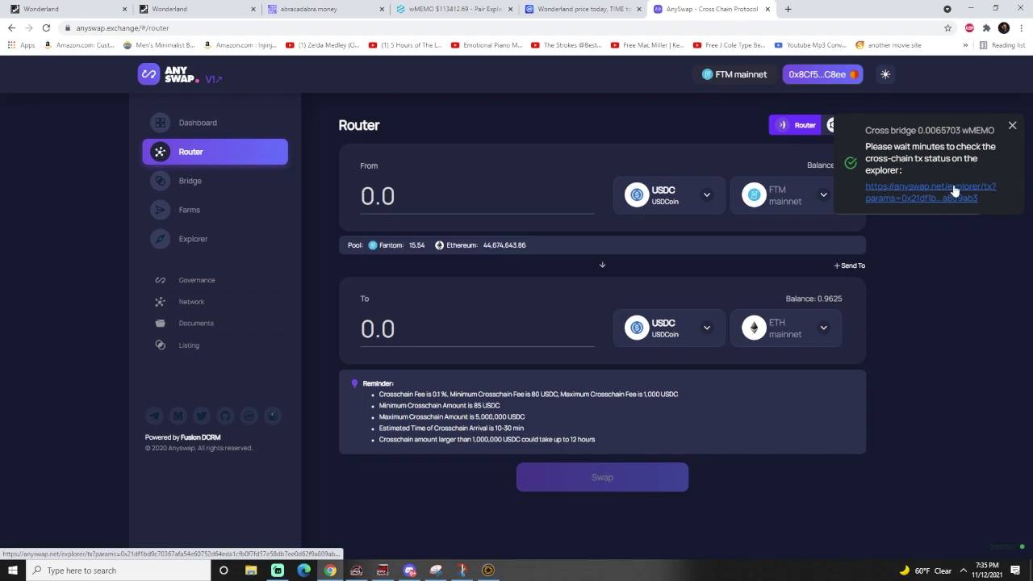
- Open the wMEMO bridge transaction in the AnySwap explorer, examine its status and refresh the page
click(981, 191)
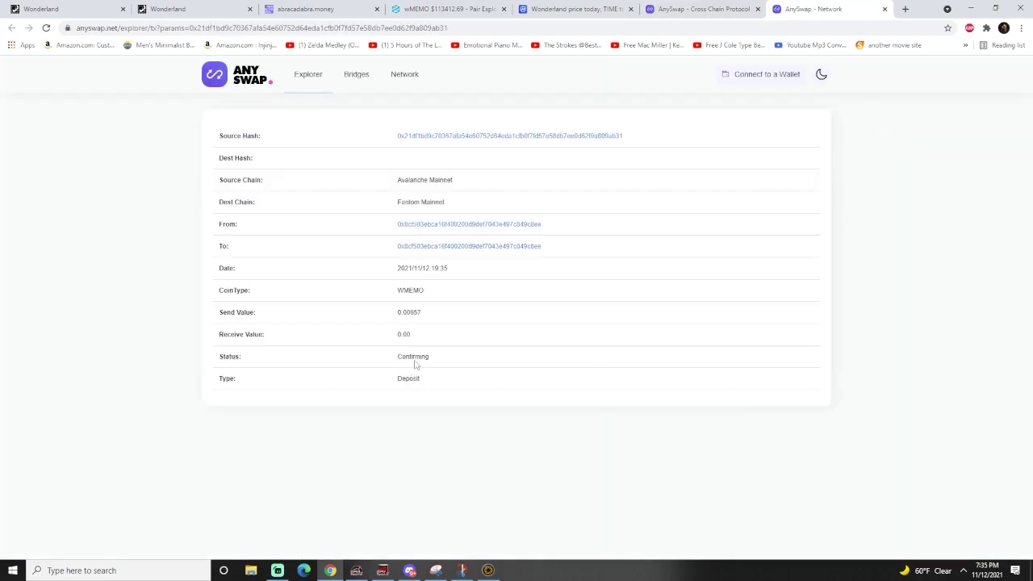
double_click(419, 357)
click(476, 362)
click(46, 28)
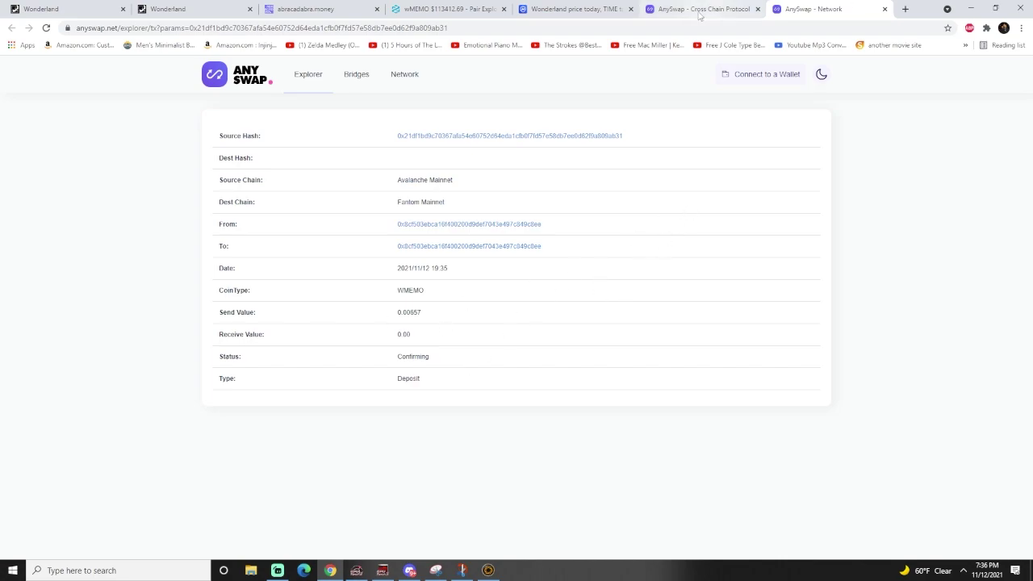
- Back in the AnySwap router, select wMEMO as the source token and reverse the bridge direction, approving the wallet's switch to Avalanche Mainnet C-Chain
click(706, 11)
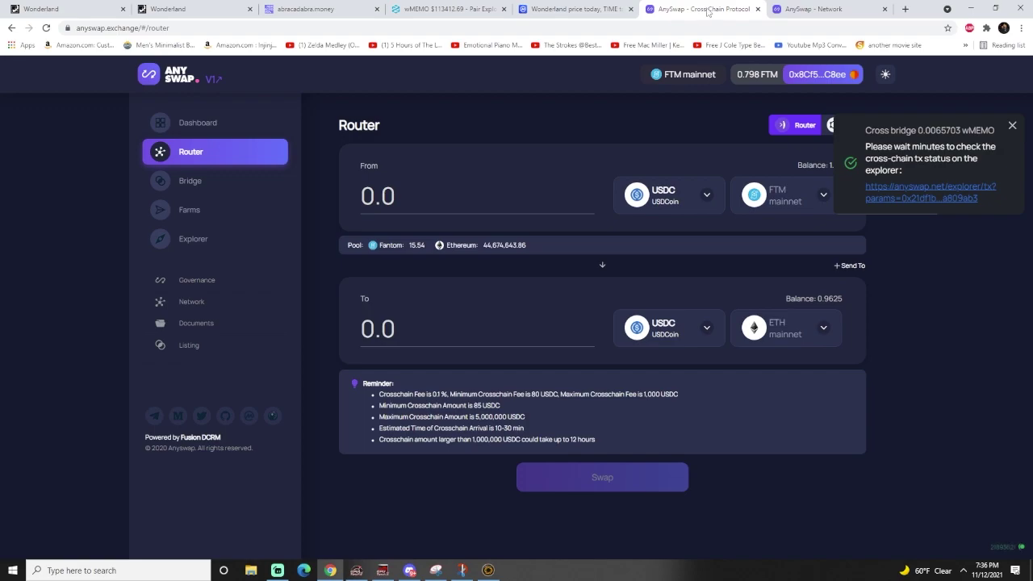
click(1012, 127)
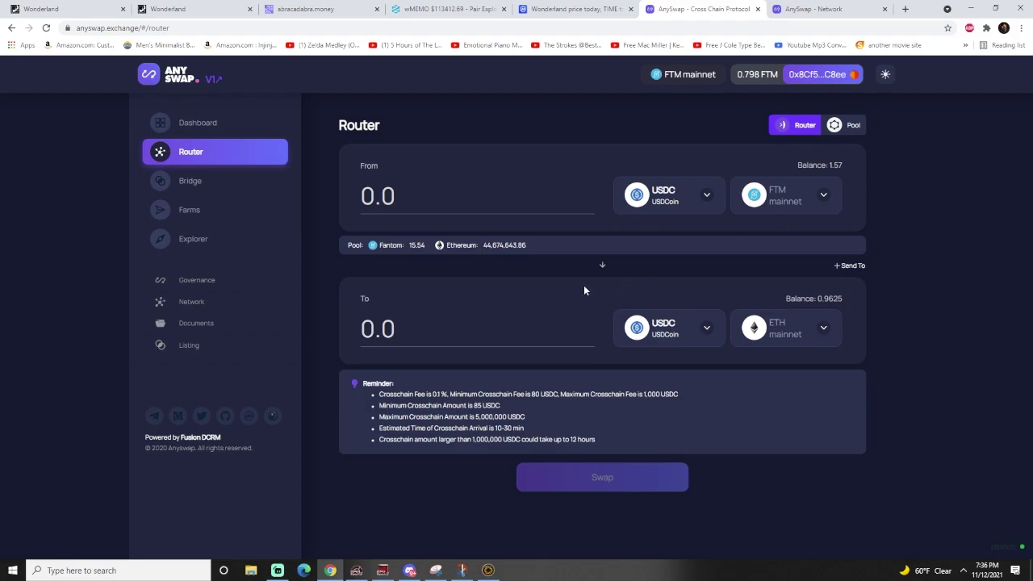
click(693, 198)
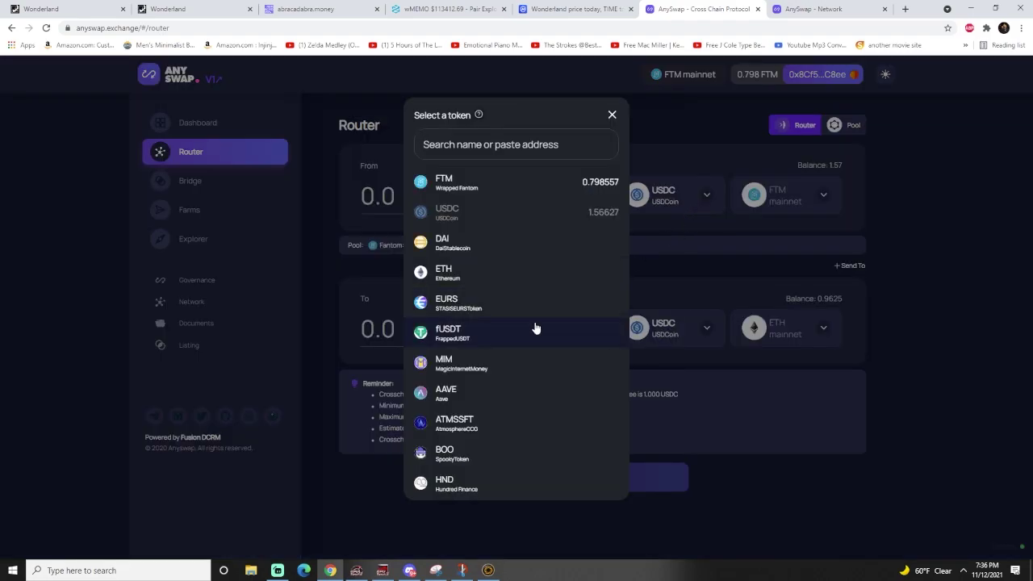
scroll(532, 347, down, 5)
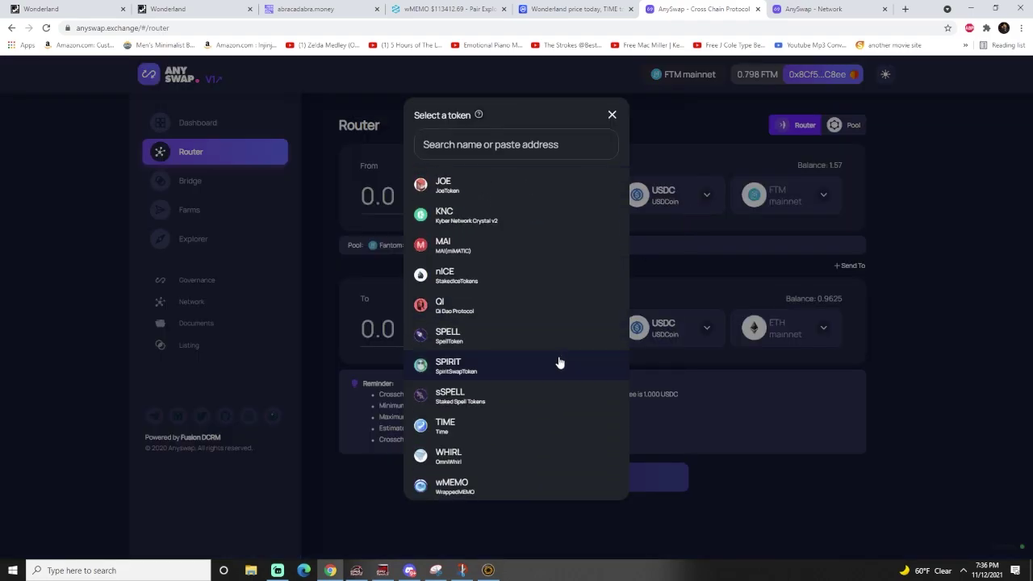
click(462, 493)
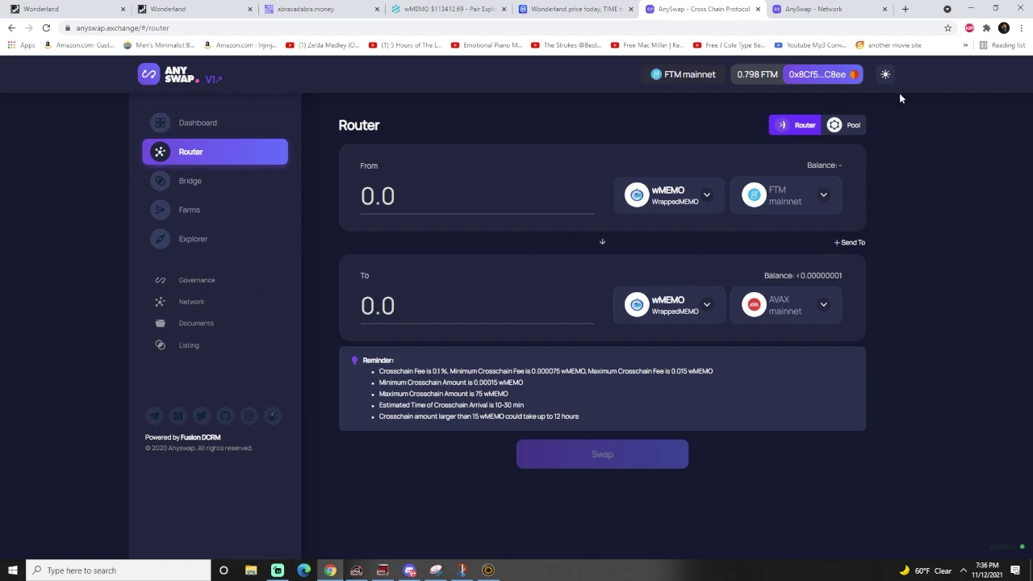
click(602, 241)
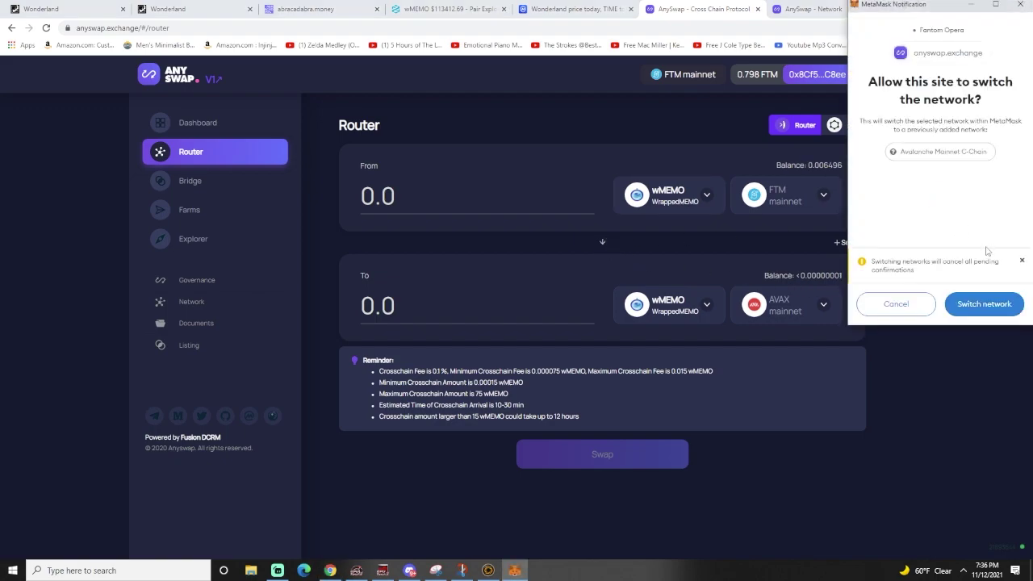
click(975, 313)
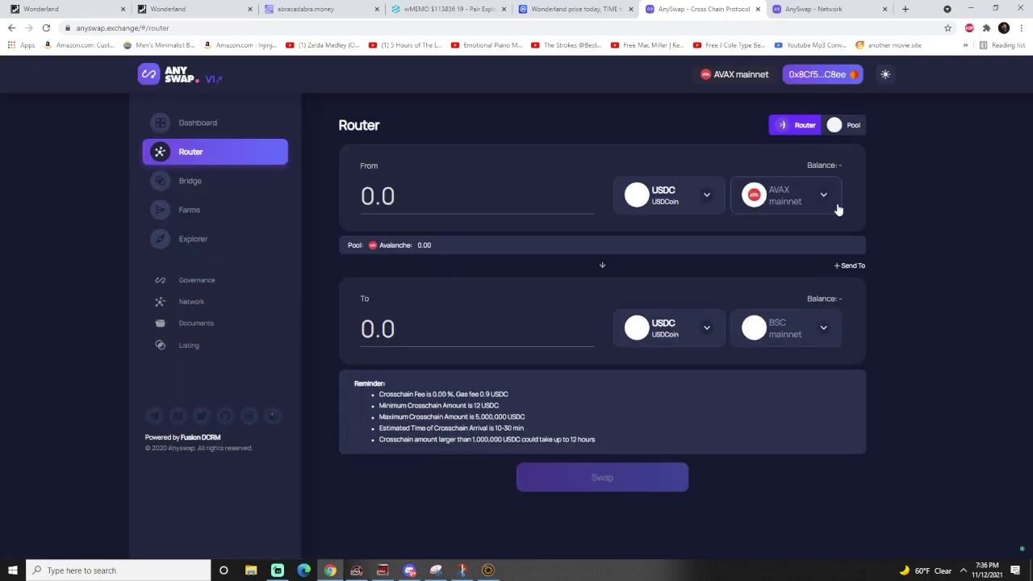
- Delete the Fantom Opera network from MetaMask's network list
click(986, 28)
click(961, 133)
key(Escape)
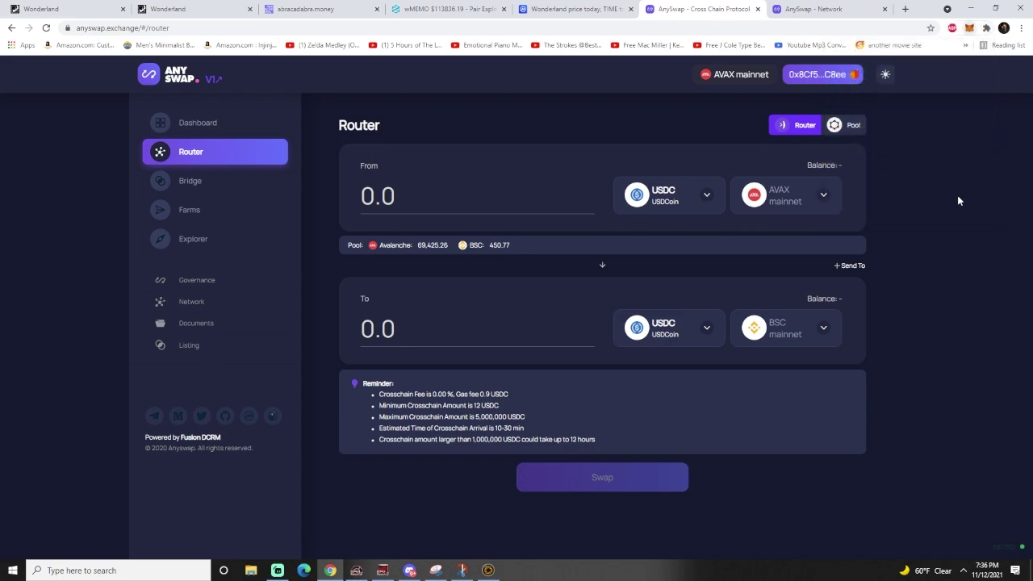
click(969, 27)
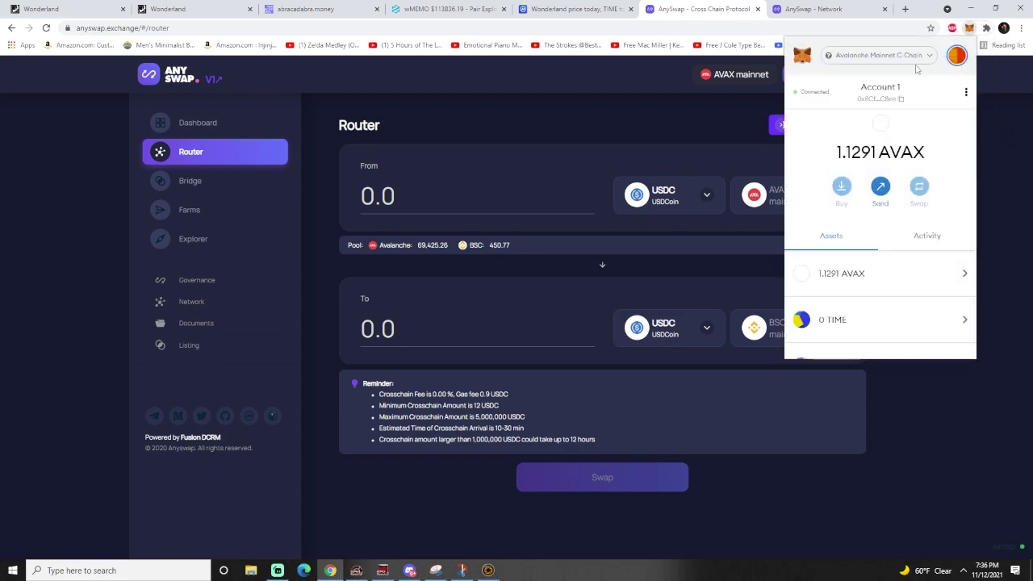
click(915, 58)
scroll(887, 229, down, 1)
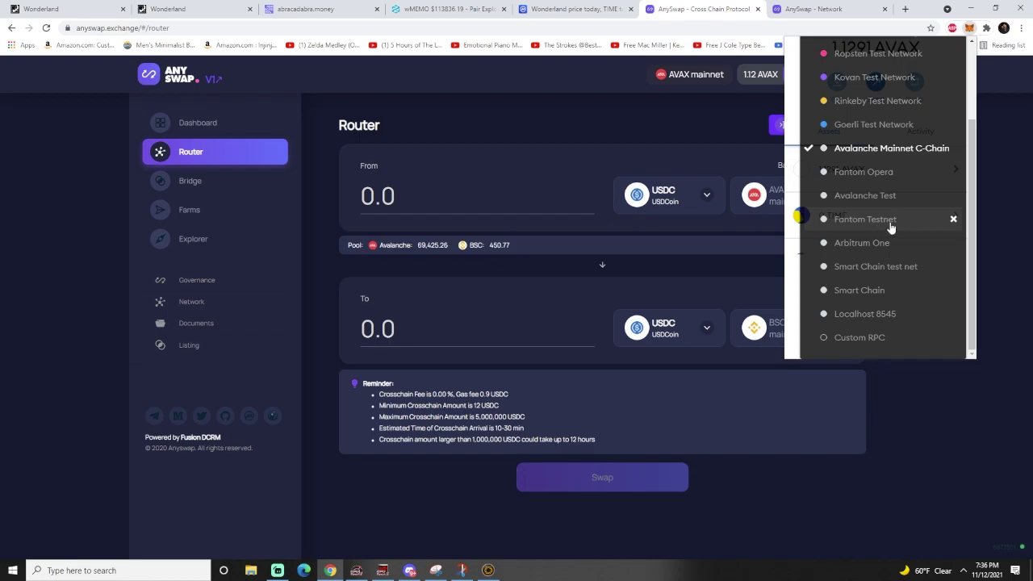
click(953, 173)
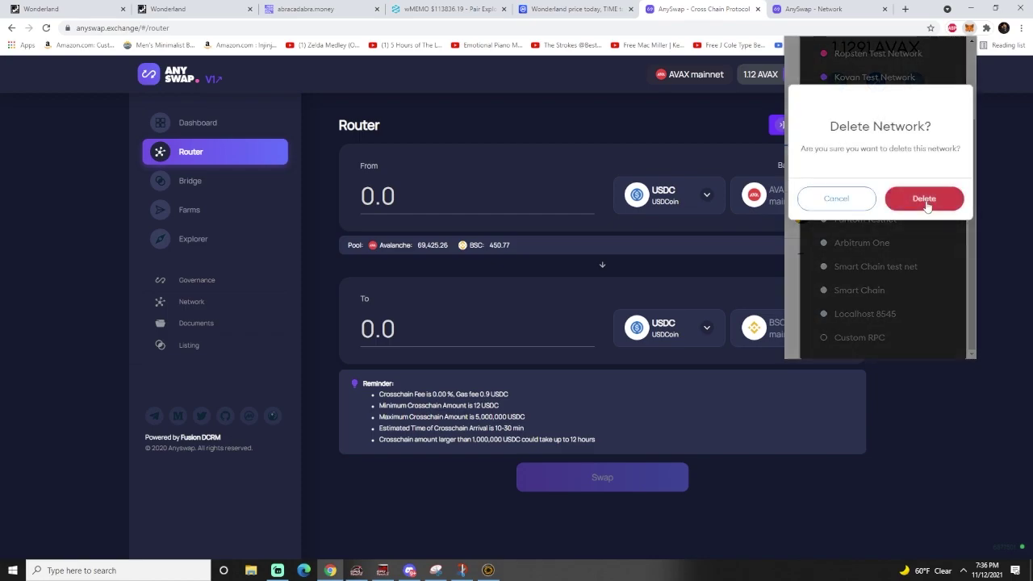
click(928, 198)
click(932, 20)
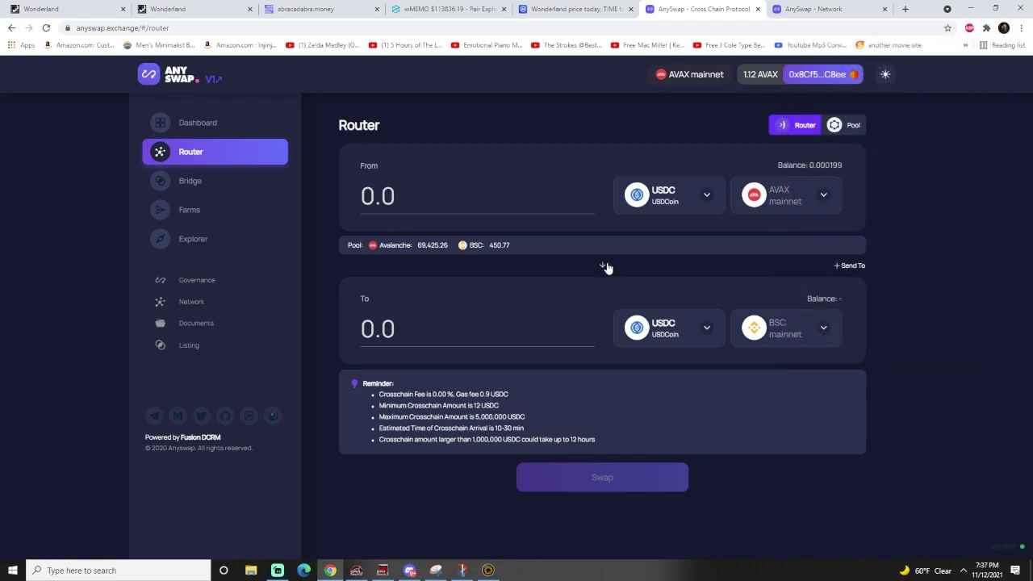
- Add FTM mainnet to MetaMask through the router's source network list, approving the new network but declining the switch to it
click(755, 198)
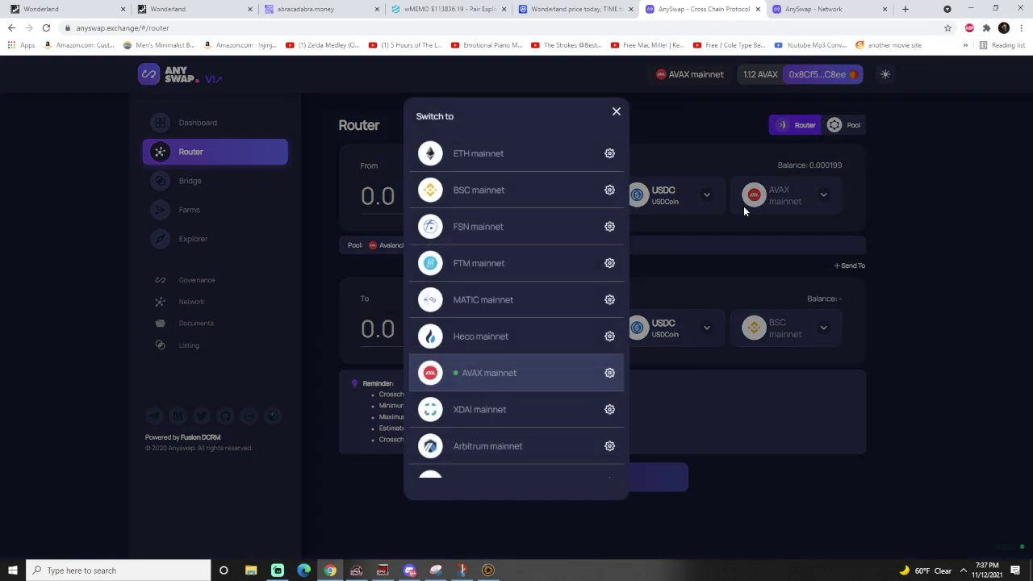
click(505, 272)
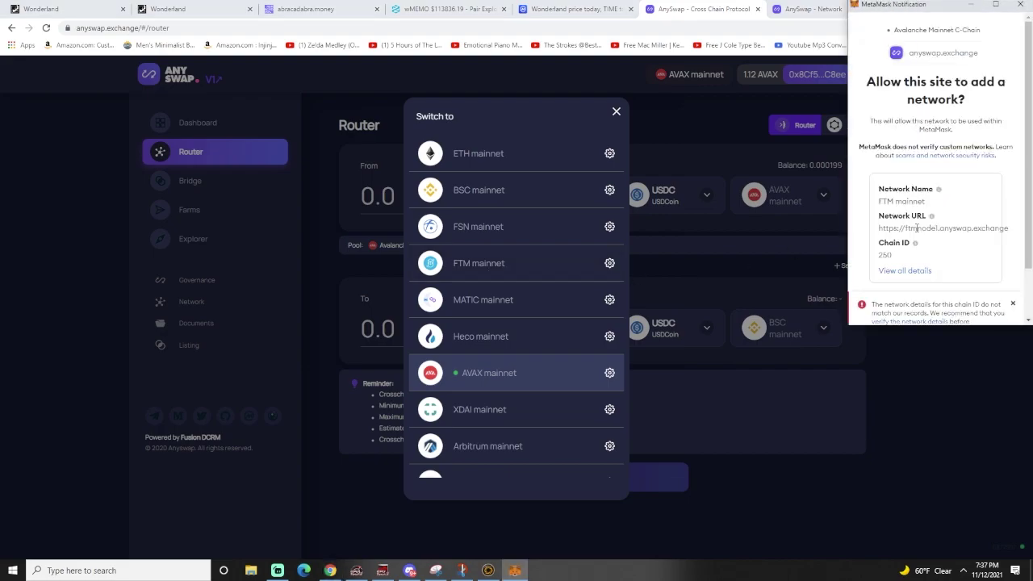
scroll(981, 236, down, 2)
scroll(960, 153, up, 2)
scroll(928, 201, down, 3)
click(983, 303)
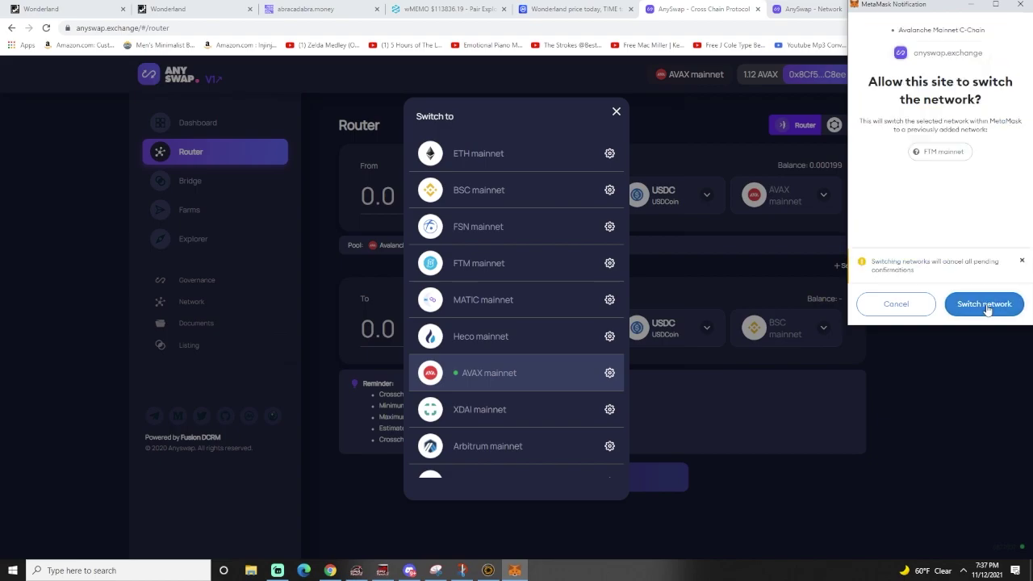
click(907, 311)
- Switch MetaMask to the FTM mainnet network and look through the account's assets
click(986, 27)
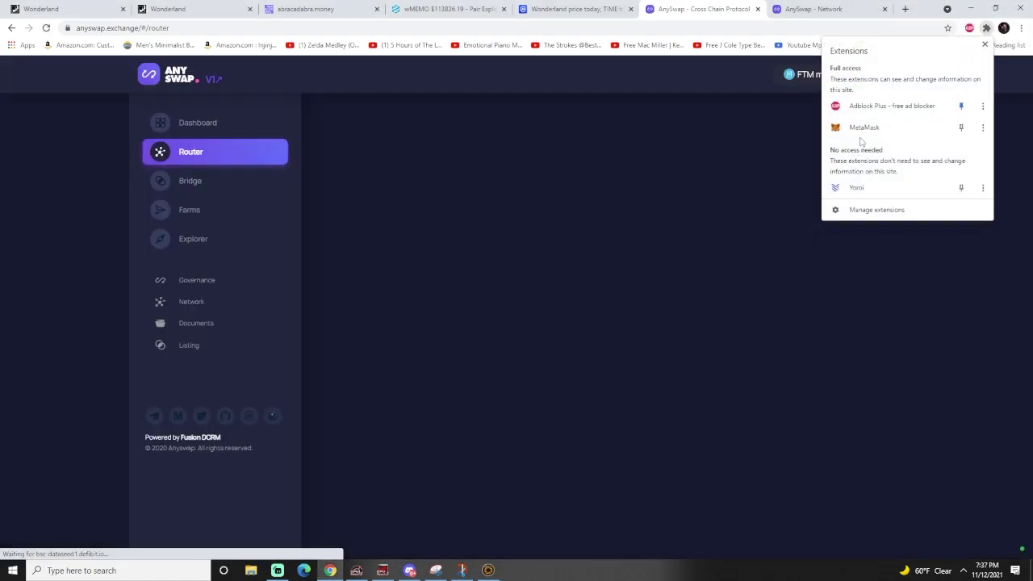
click(862, 129)
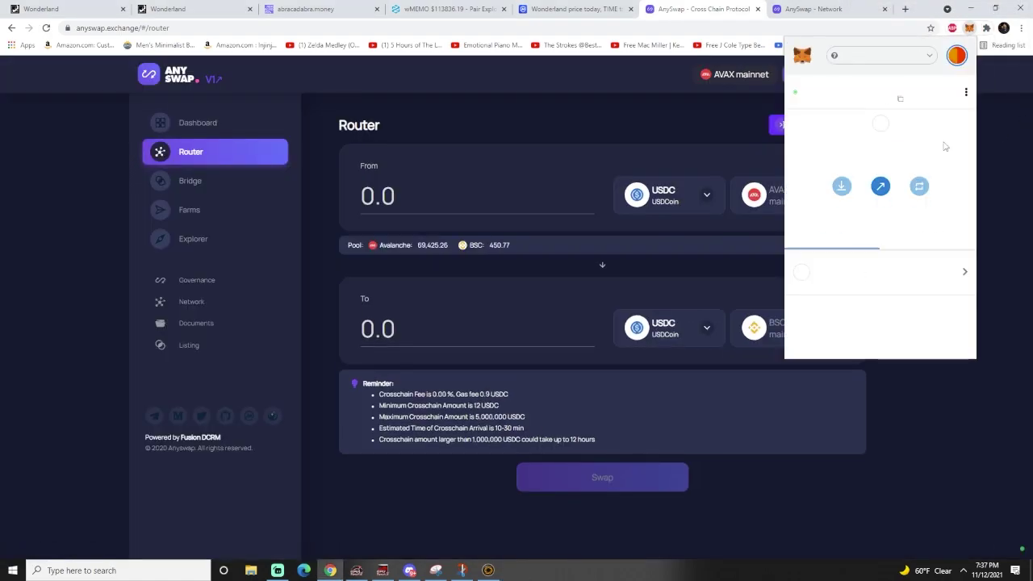
click(920, 56)
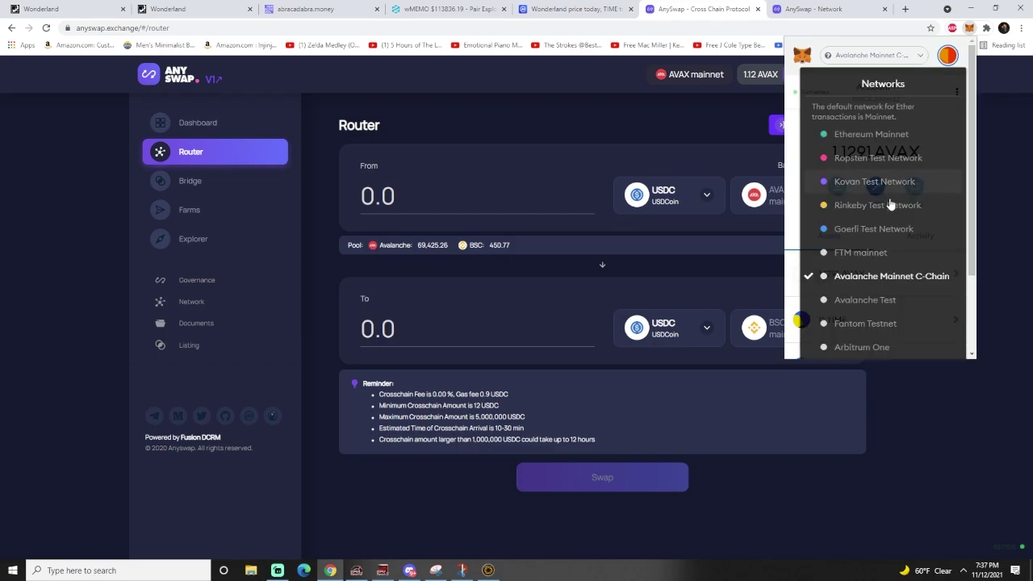
click(877, 155)
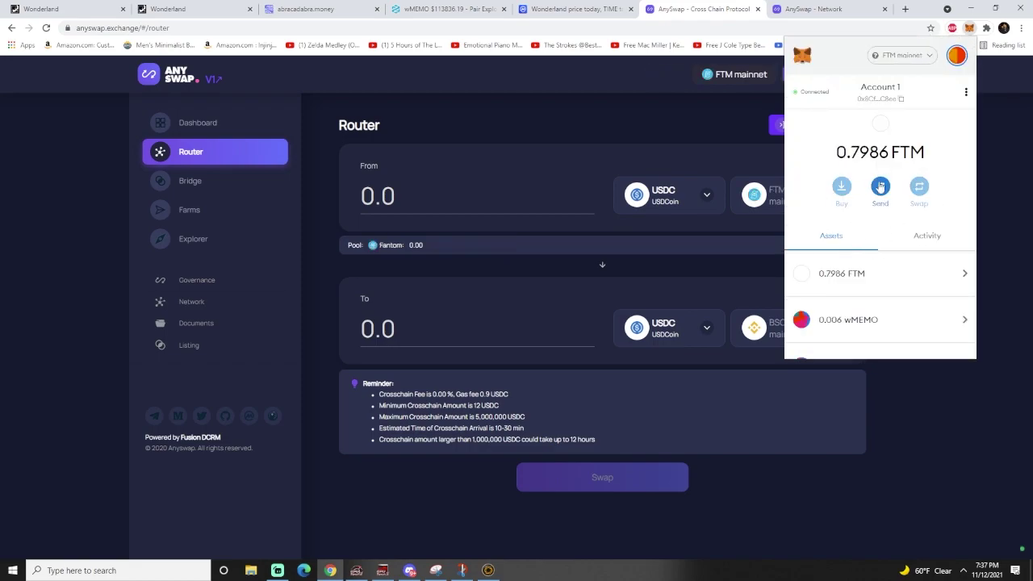
scroll(878, 269, down, 3)
scroll(844, 234, up, 2)
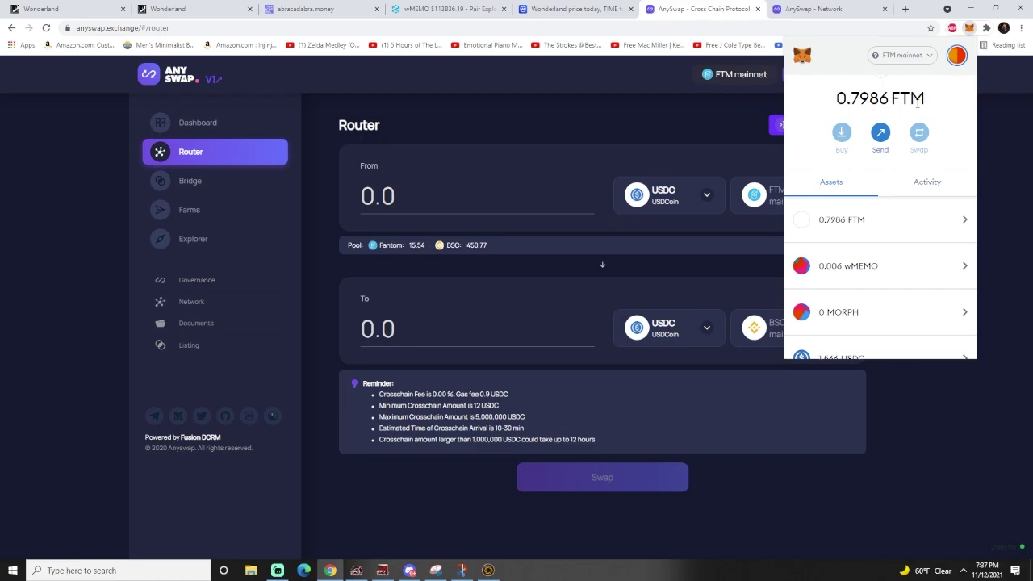
click(1008, 166)
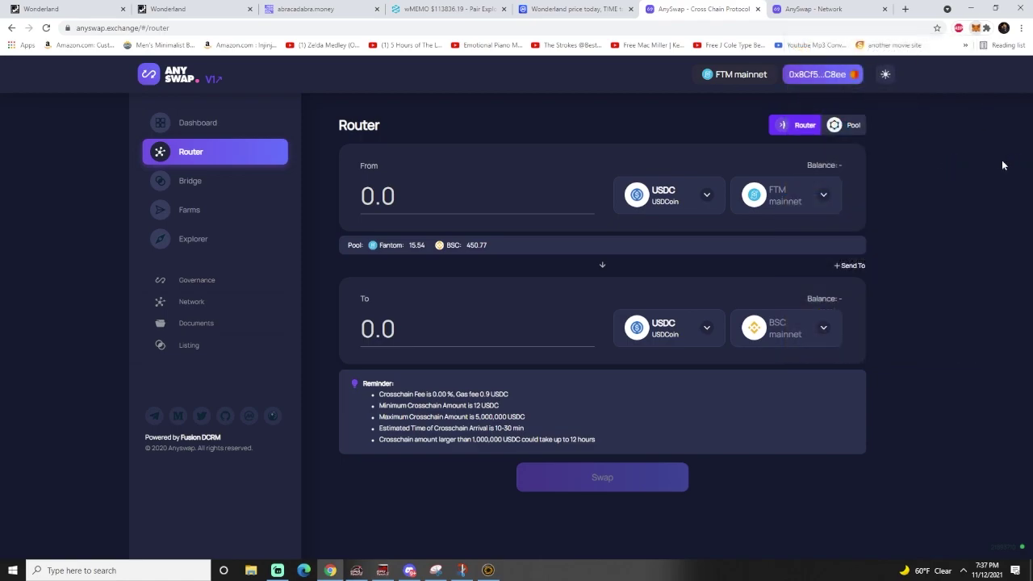
- Open spookyswap.finance in a new browser tab
click(905, 8)
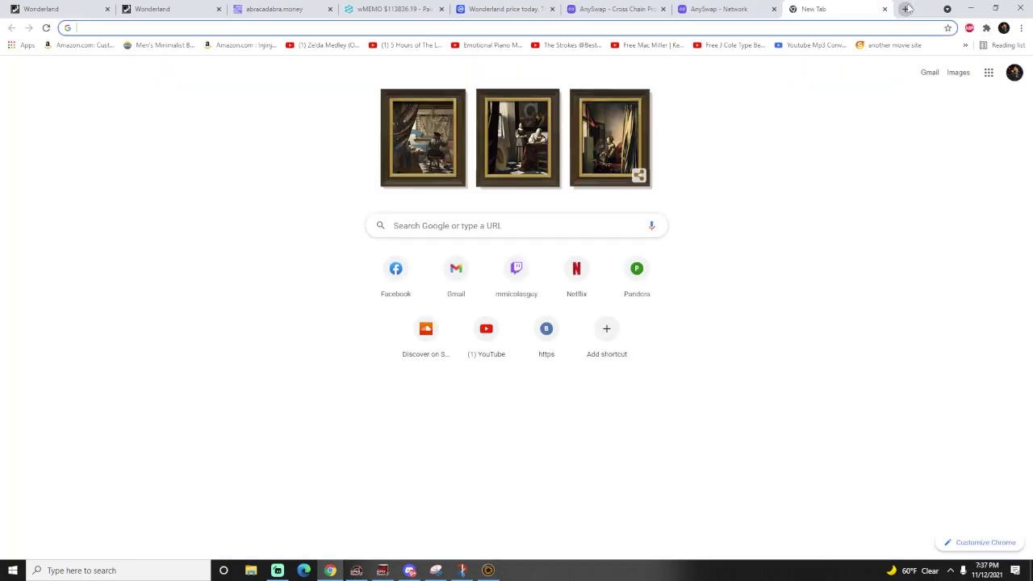
text(spookyswap.finance)
key(Return)
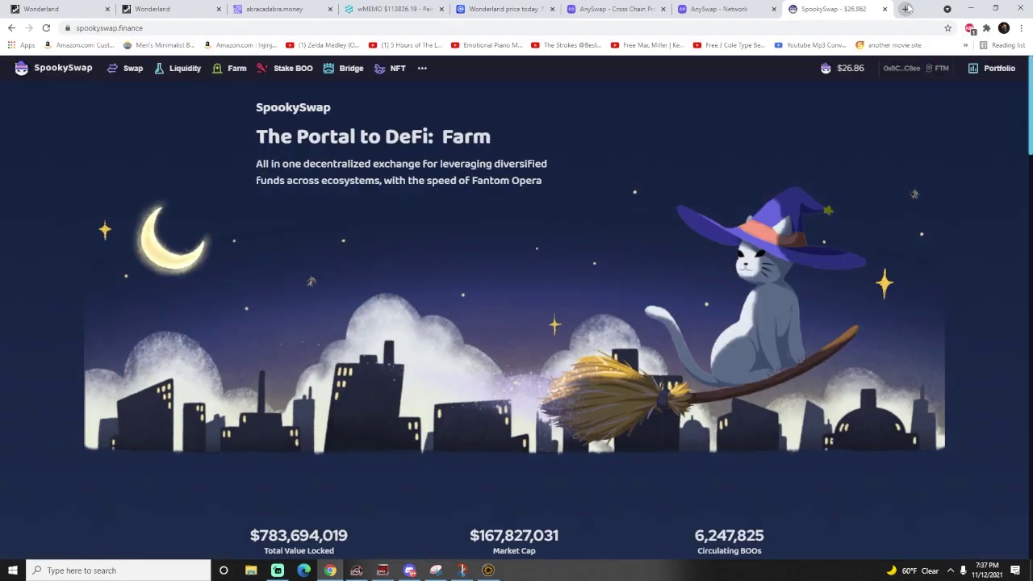
- Follow the Discord invite link at the foot of the SpookySwap site and switch to the Discord app
scroll(777, 157, down, 10)
scroll(777, 157, down, 15)
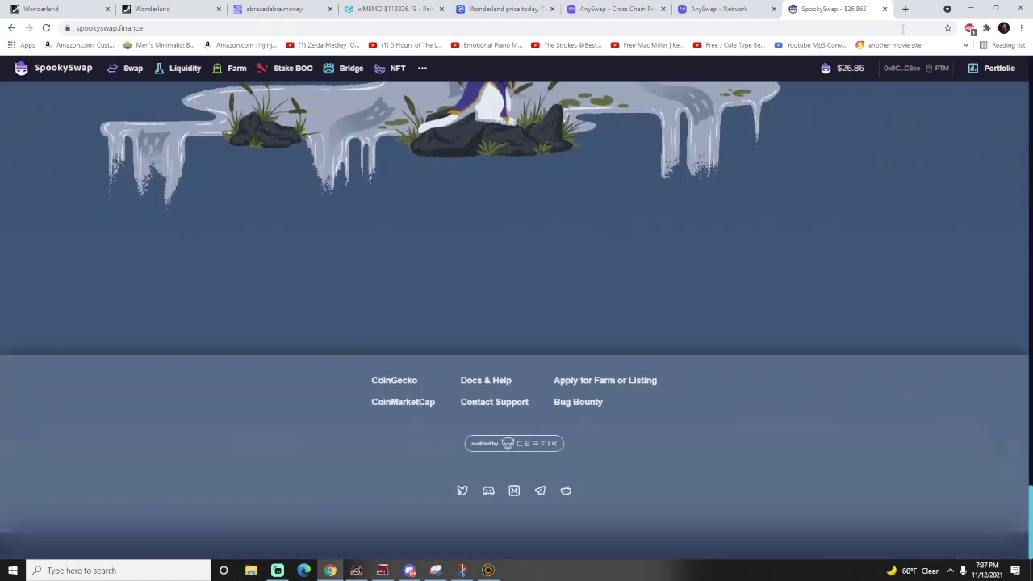
click(489, 492)
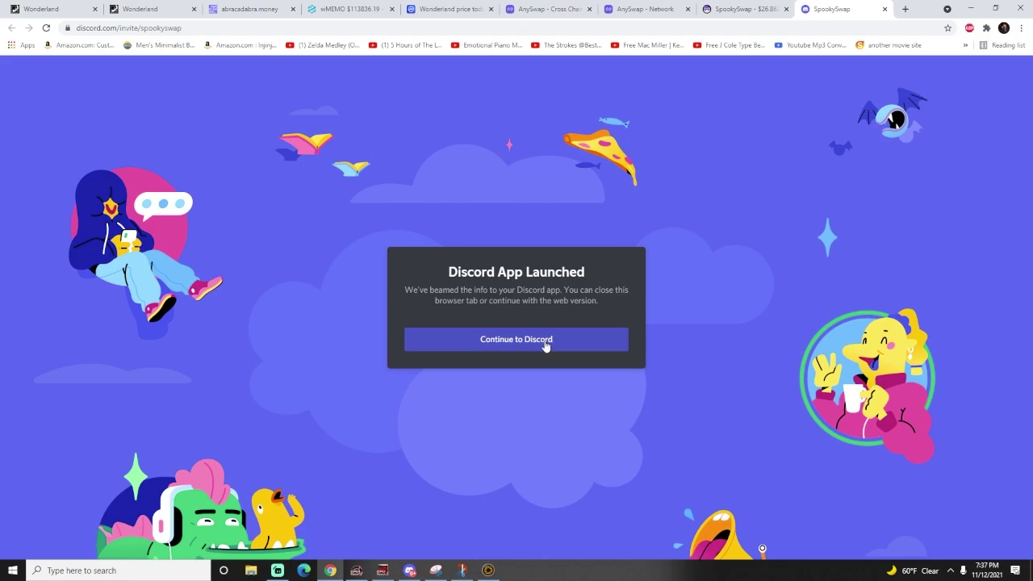
click(409, 571)
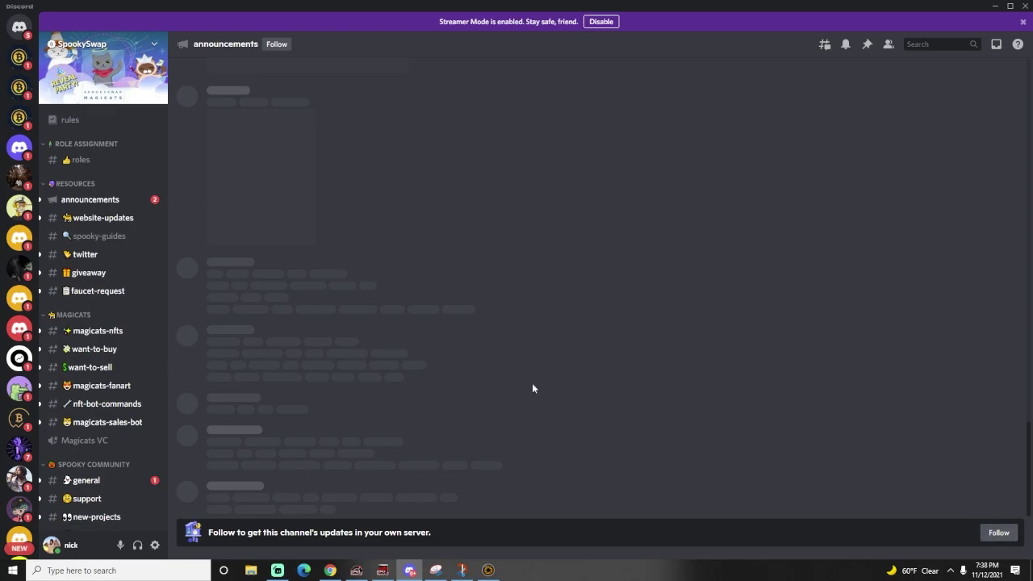
- Dismiss the request to follow the announcements channel and disable Streamer Mode
click(998, 532)
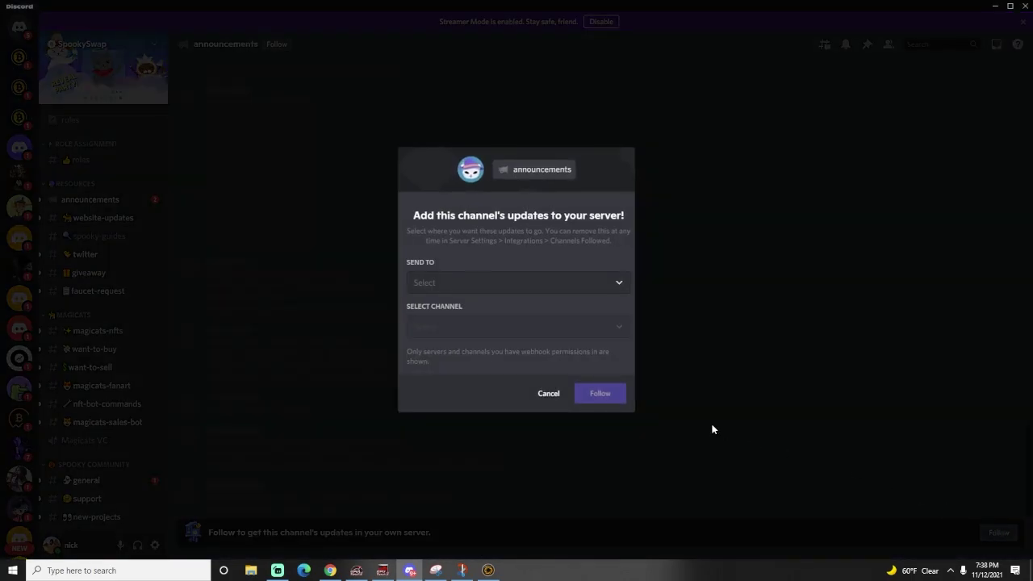
click(548, 394)
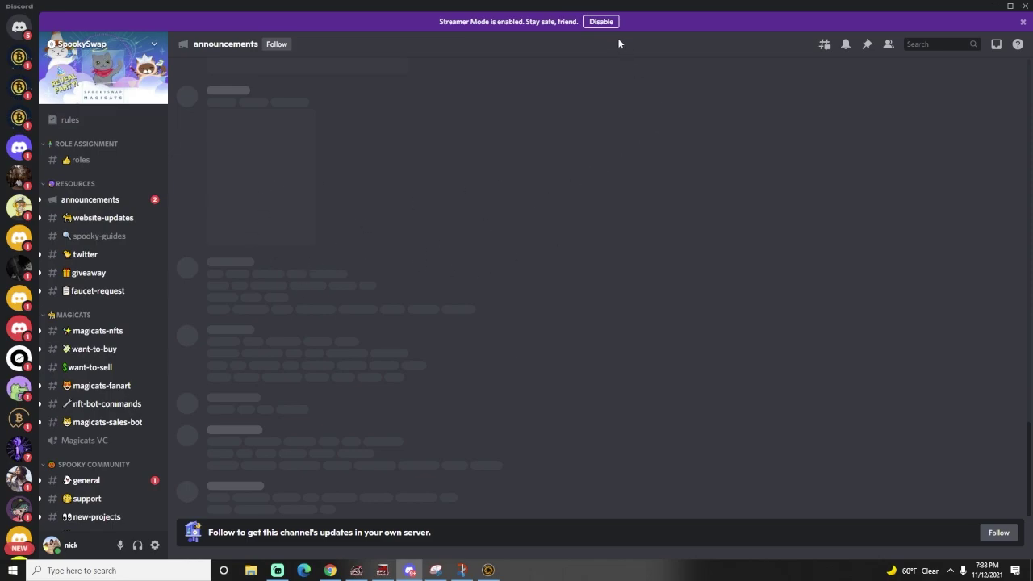
click(601, 22)
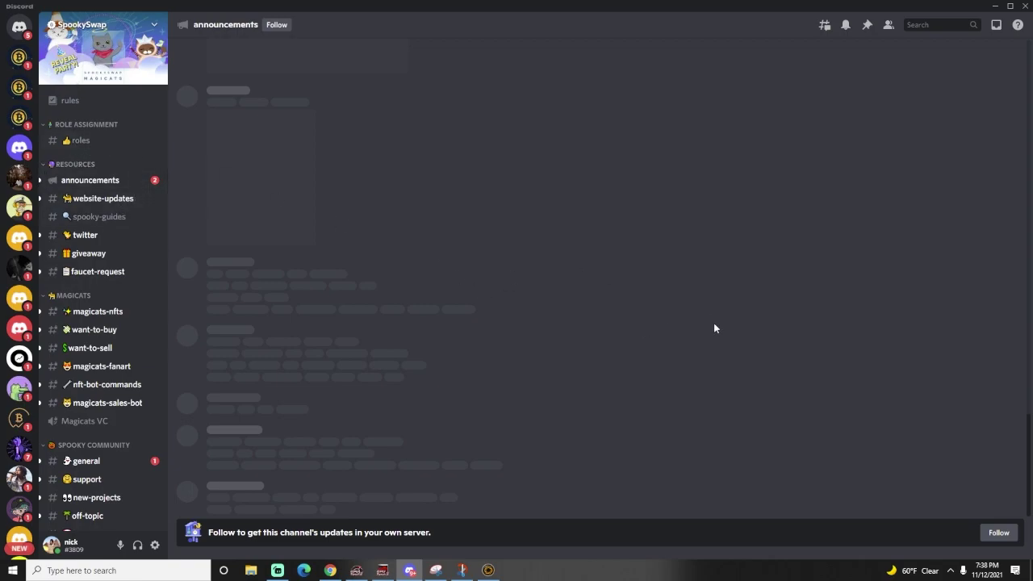
- Look through the SpookySwap server's channel list for a channel that helps with Fantom gas
scroll(104, 288, down, 6)
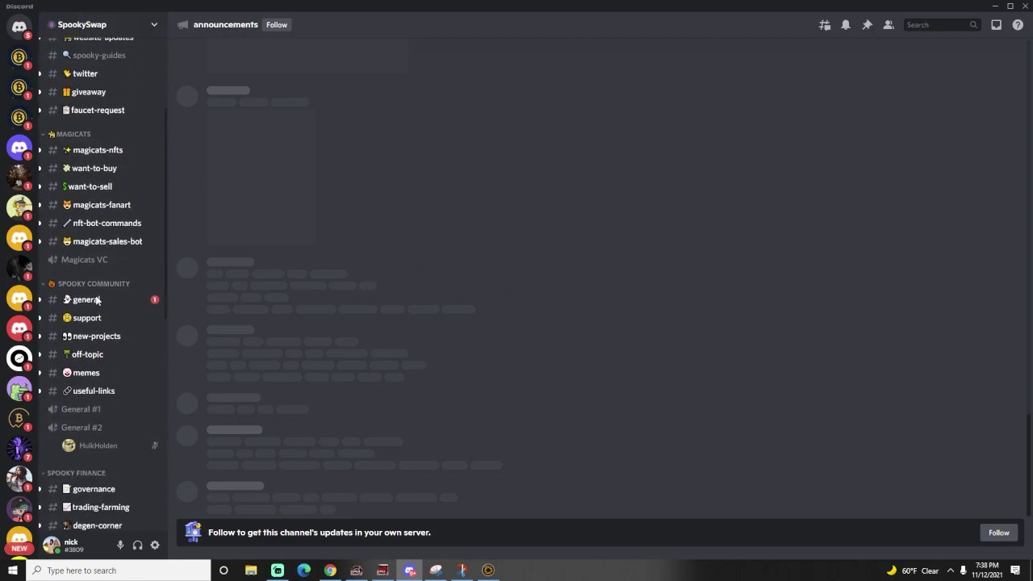
scroll(109, 282, down, 3)
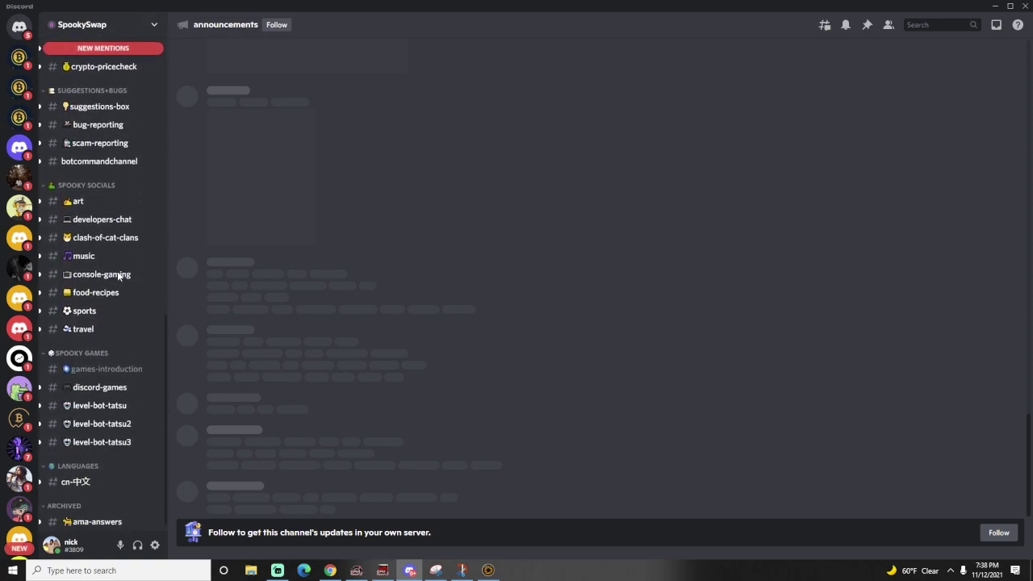
scroll(115, 272, up, 2)
scroll(93, 315, up, 3)
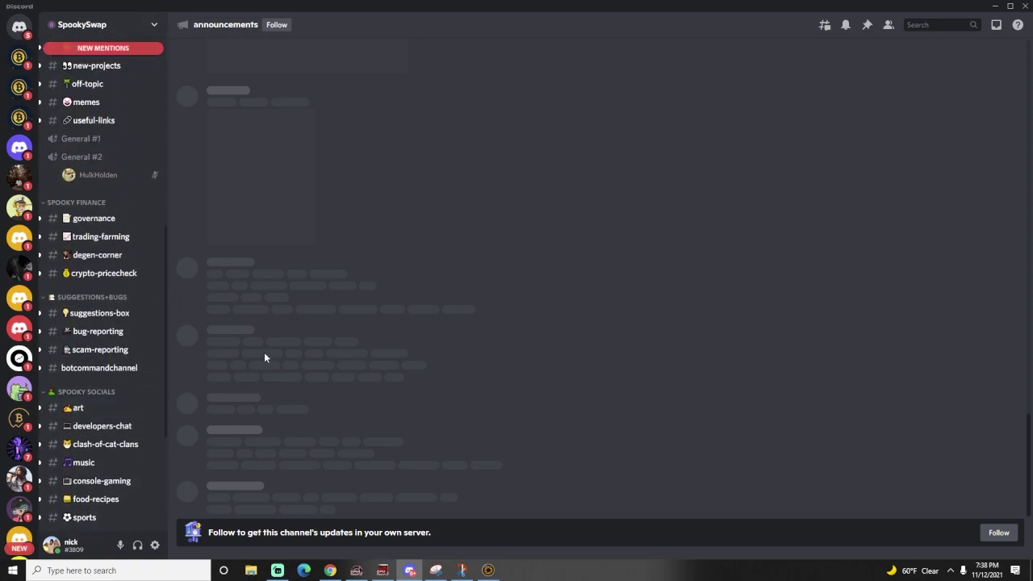
scroll(121, 326, up, 2)
scroll(123, 325, down, 3)
scroll(145, 403, down, 2)
scroll(144, 405, up, 4)
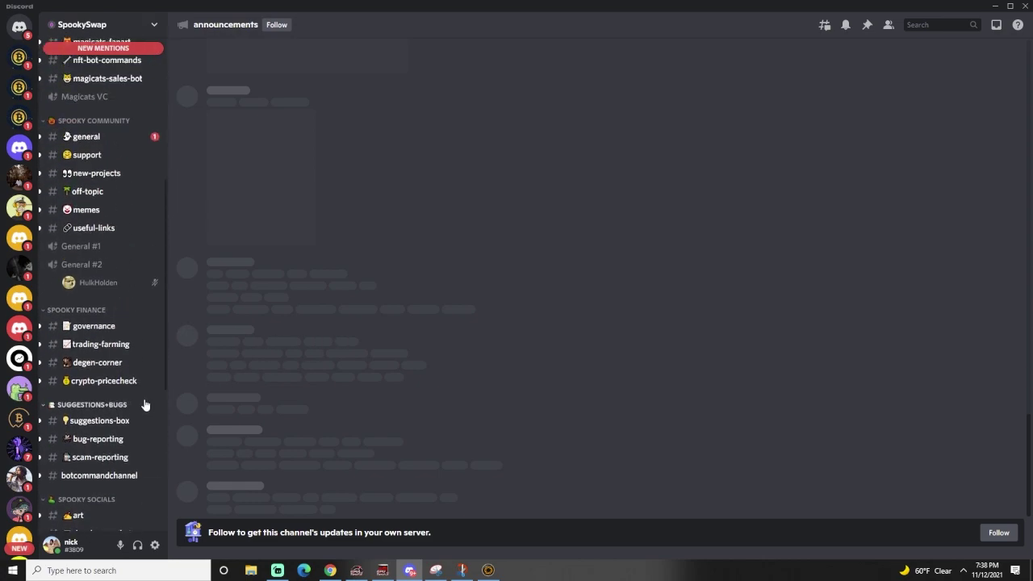
scroll(146, 404, up, 5)
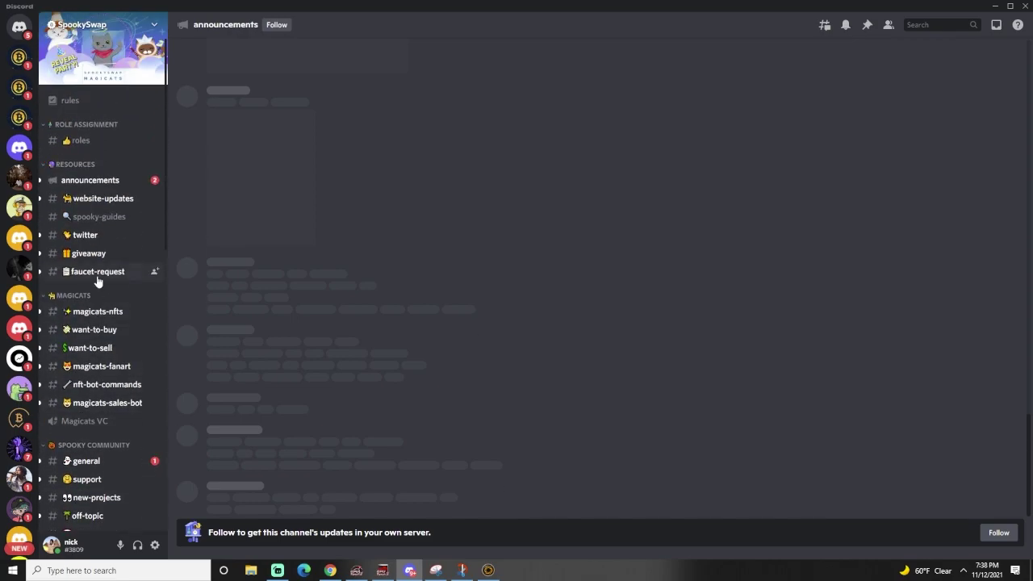
- Open the faucet-request channel under Resources and read through the recent wallet-address requests
click(95, 277)
scroll(471, 435, down, 10)
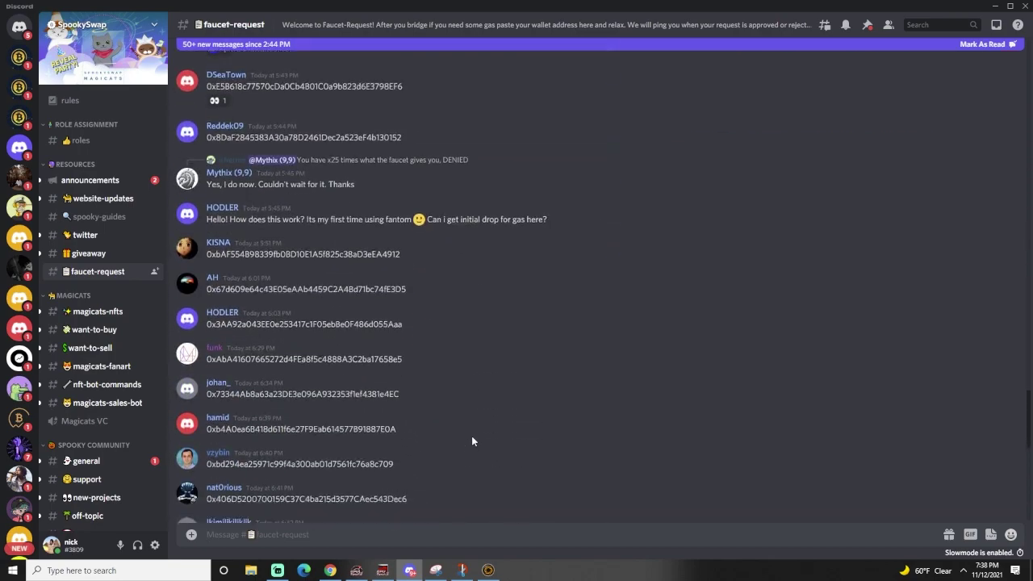
scroll(471, 435, down, 3)
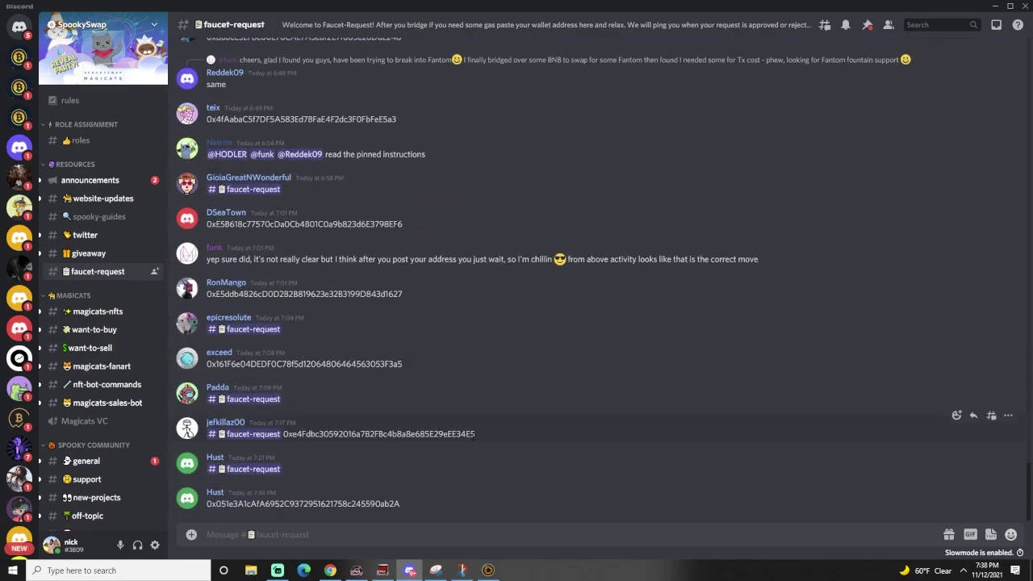
scroll(437, 434, up, 3)
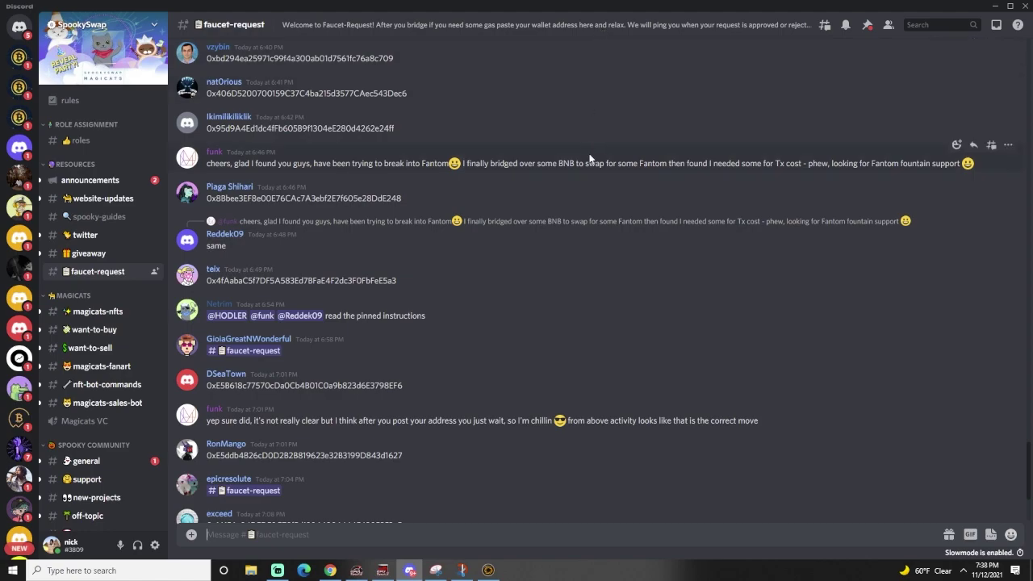
scroll(589, 171, down, 3)
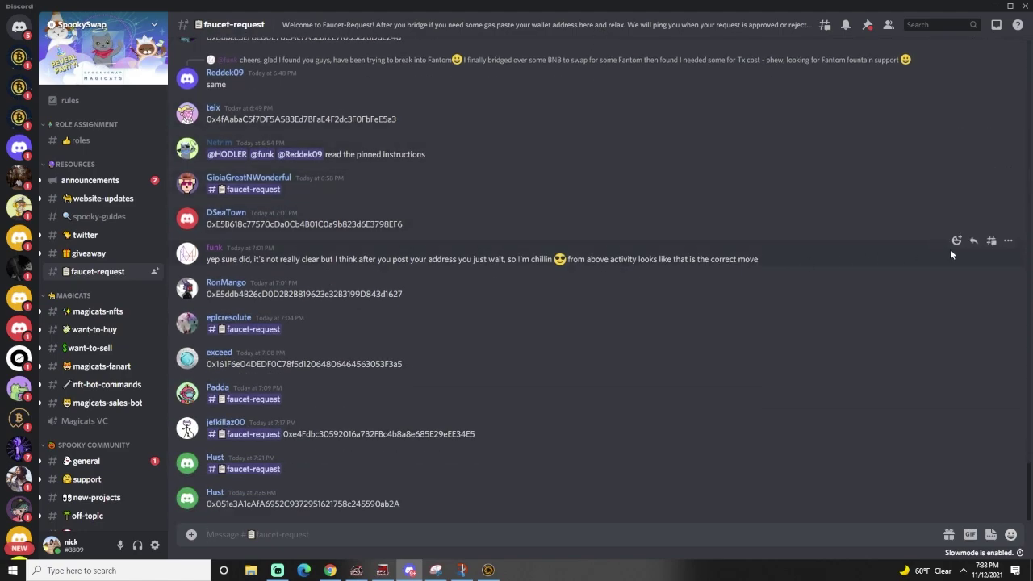
- Show the pinned messages of the faucet-request channel and read the faucet instructions
text(/)
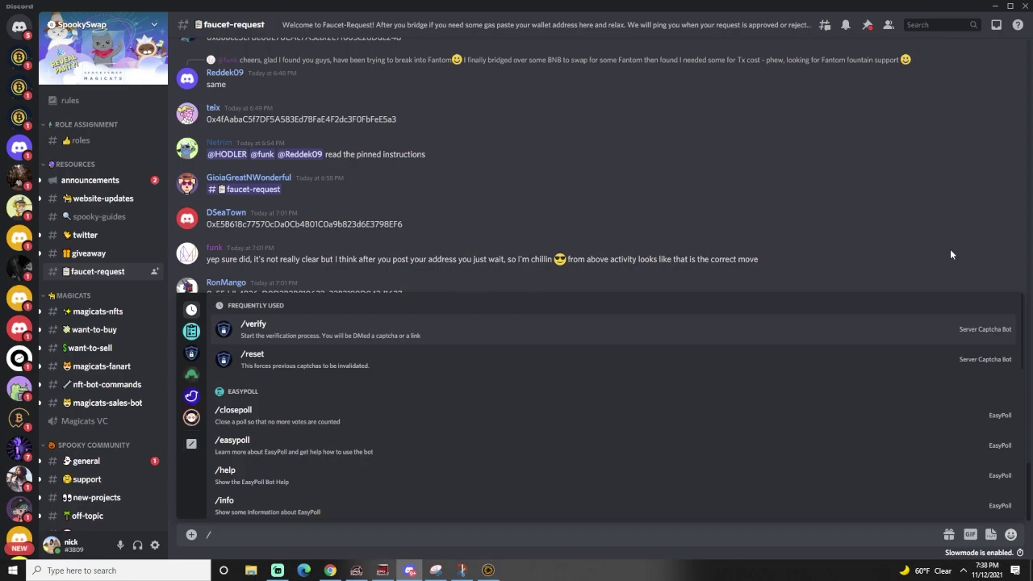
key(BackSpace)
click(866, 24)
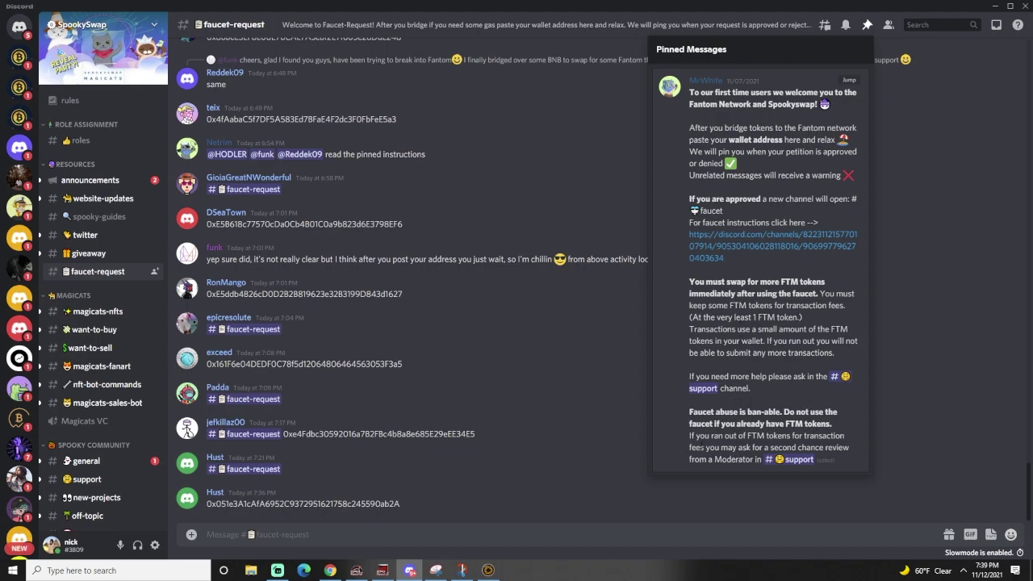
- Try to post a message containing only the #faucet-request mention in the faucet-request channel
click(514, 534)
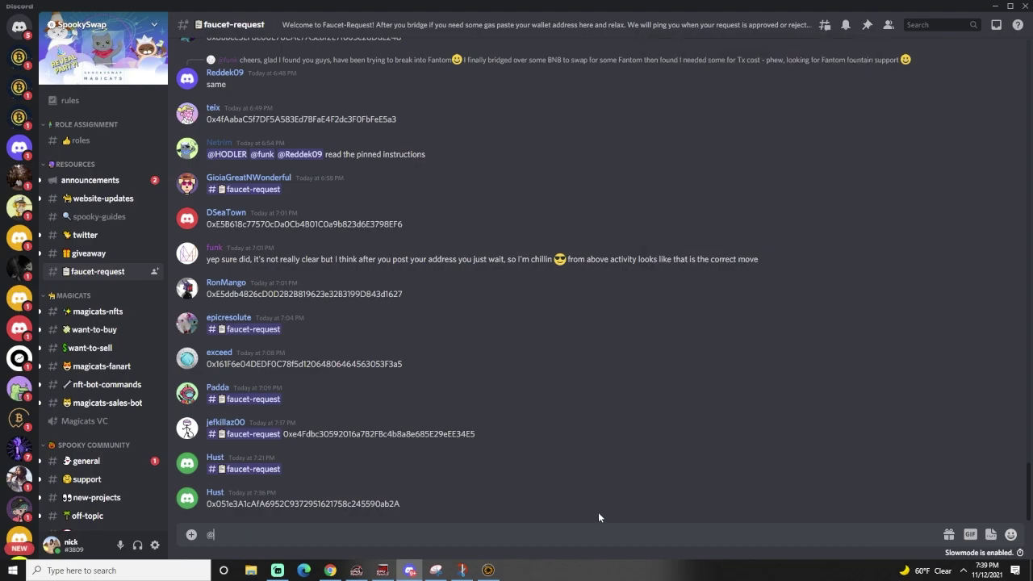
text(#faucet-request)
key(Return)
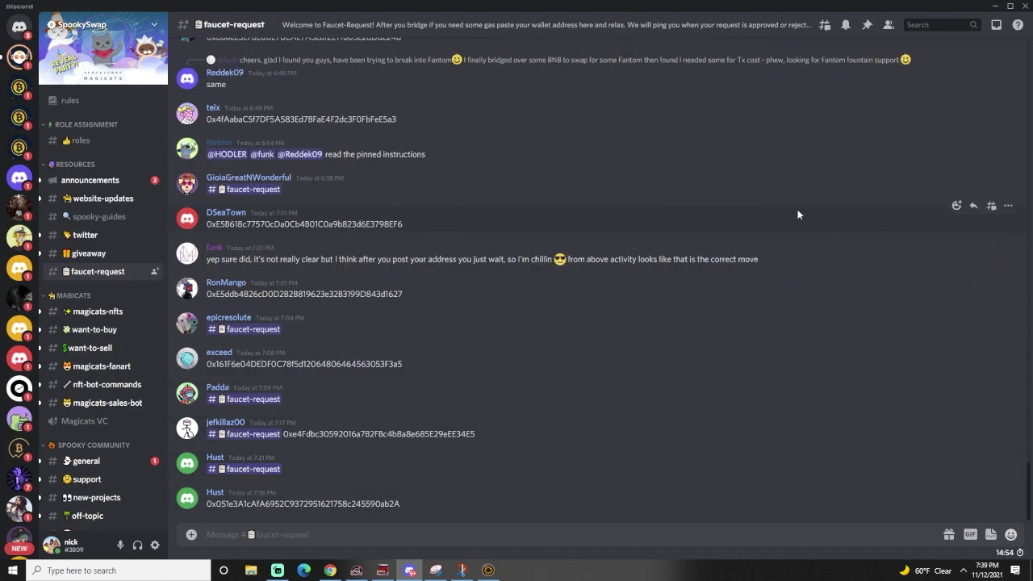
- Start a new message in the faucet-request channel with the #faucet-request channel mention
text(@)
key(BackSpace)
text(/fau)
key(BackSpace)
key(BackSpace)
key(BackSpace)
key(BackSpace)
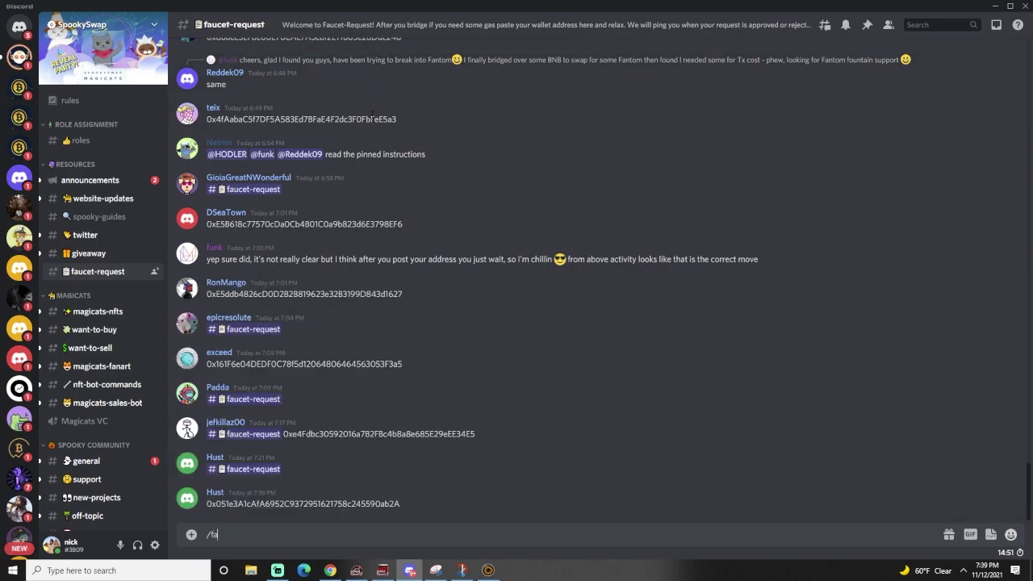
text(@)
key(BackSpace)
text(#fauce)
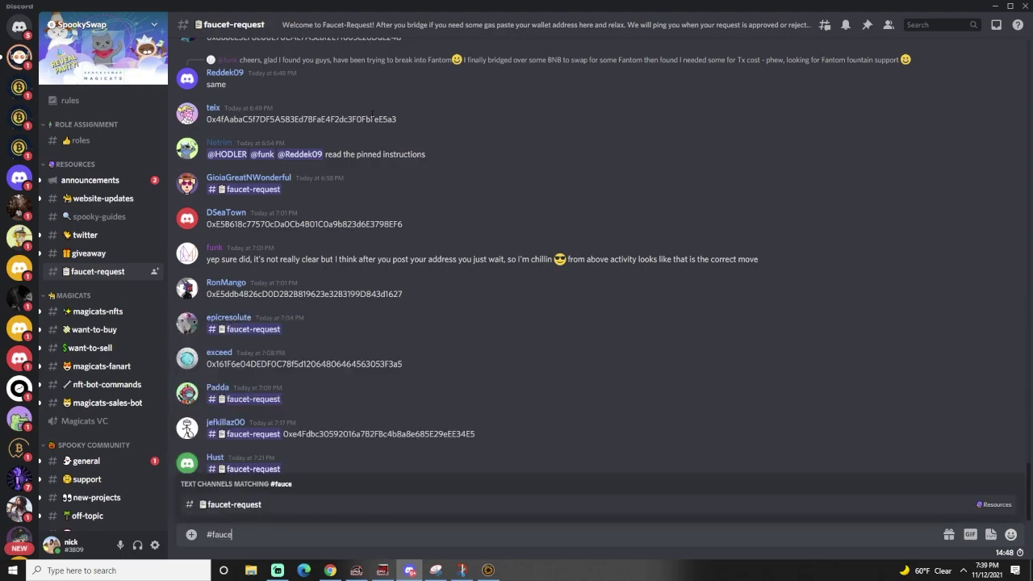
click(251, 508)
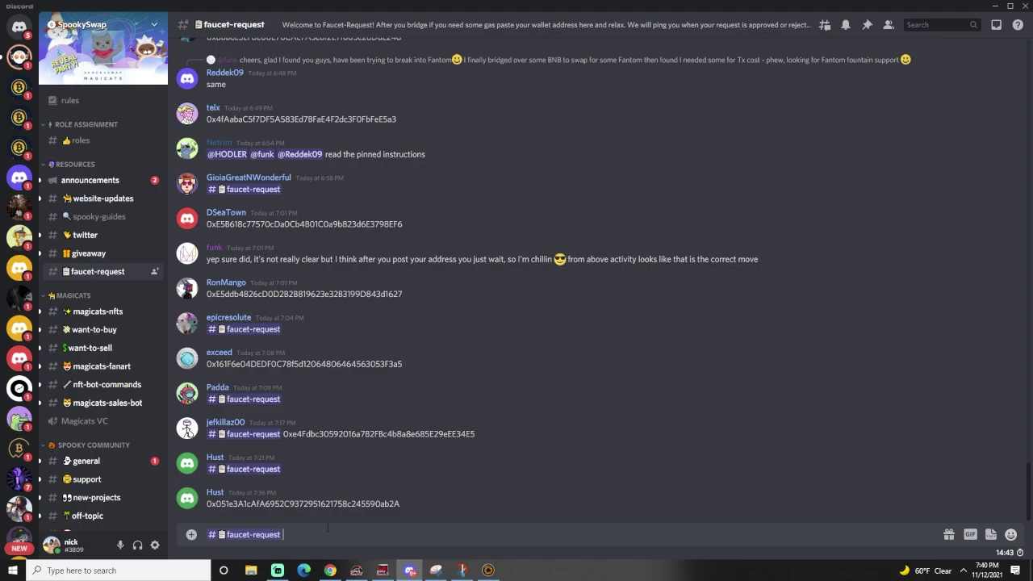
- Switch to Chrome and copy the wallet address of Account 1 from the MetaMask extension
click(330, 570)
click(986, 28)
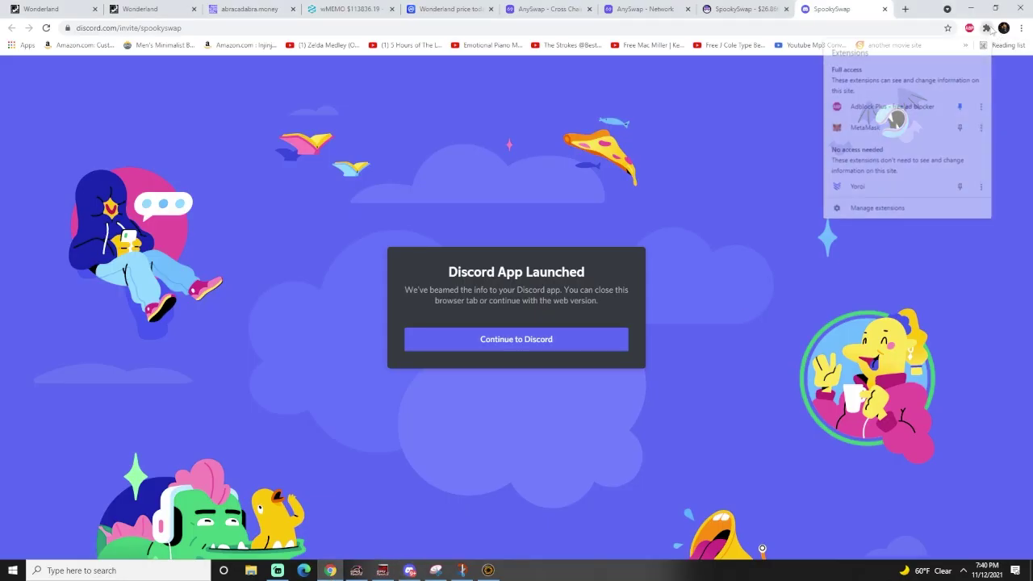
click(886, 126)
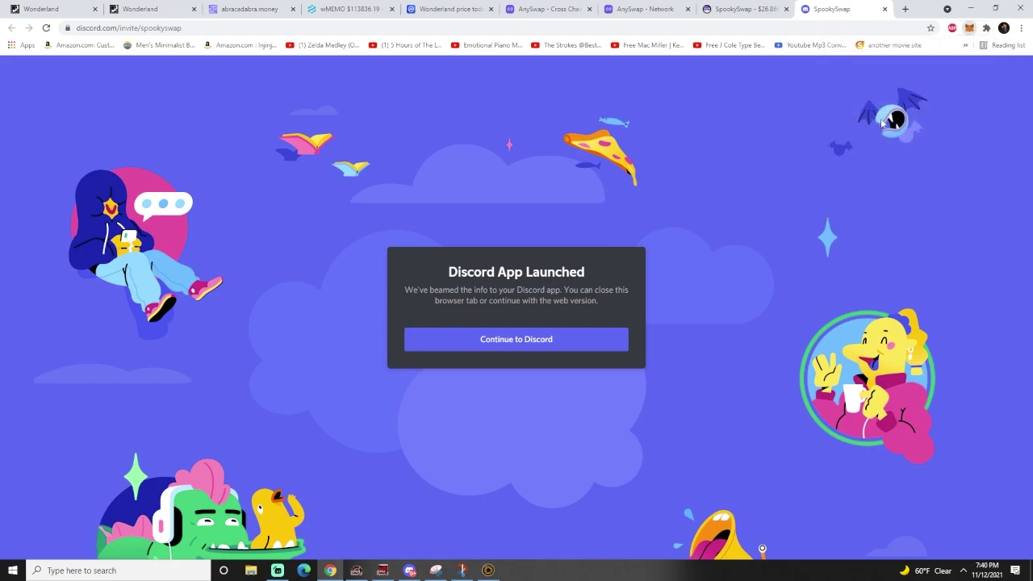
click(884, 100)
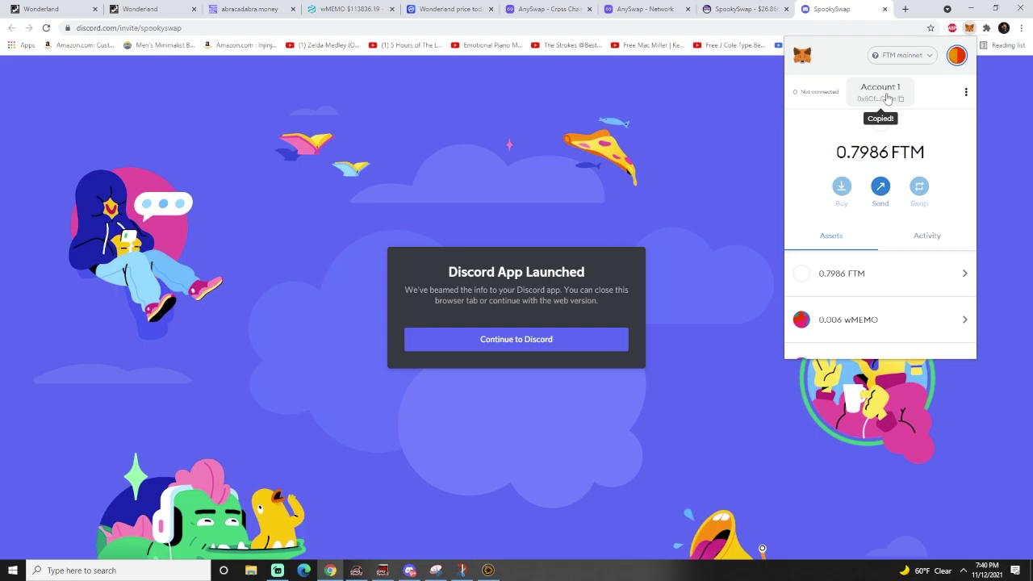
click(882, 94)
- Return to Discord, paste the wallet address after the #faucet-request mention, and check the channel's slowmode timer
click(409, 570)
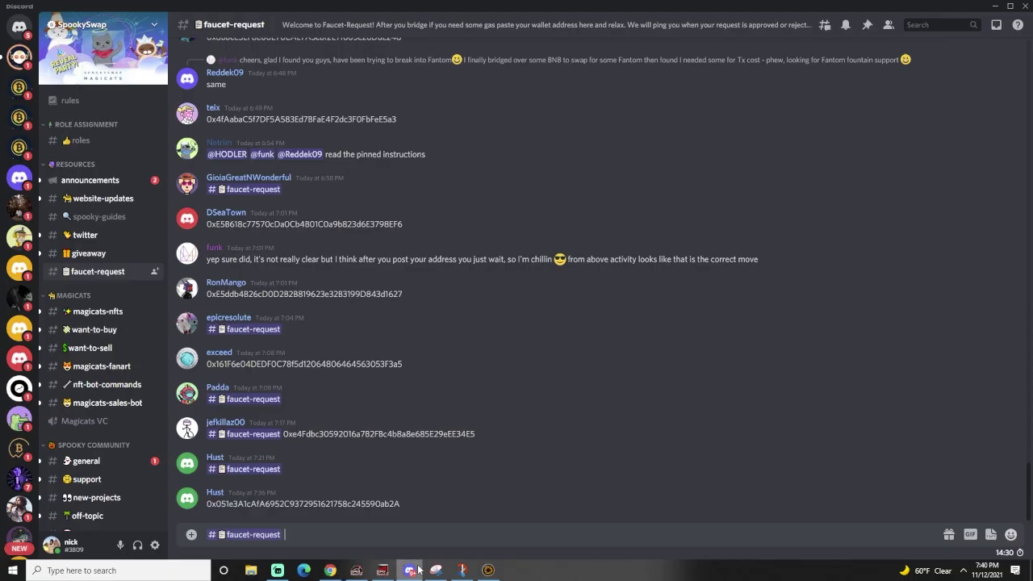
key(ctrl+v)
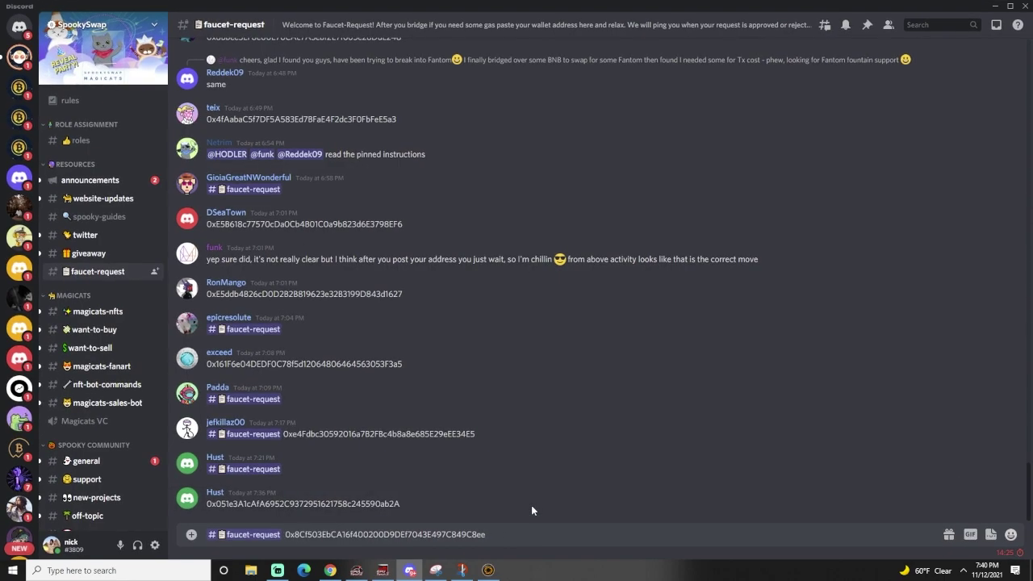
mouse_move(1018, 555)
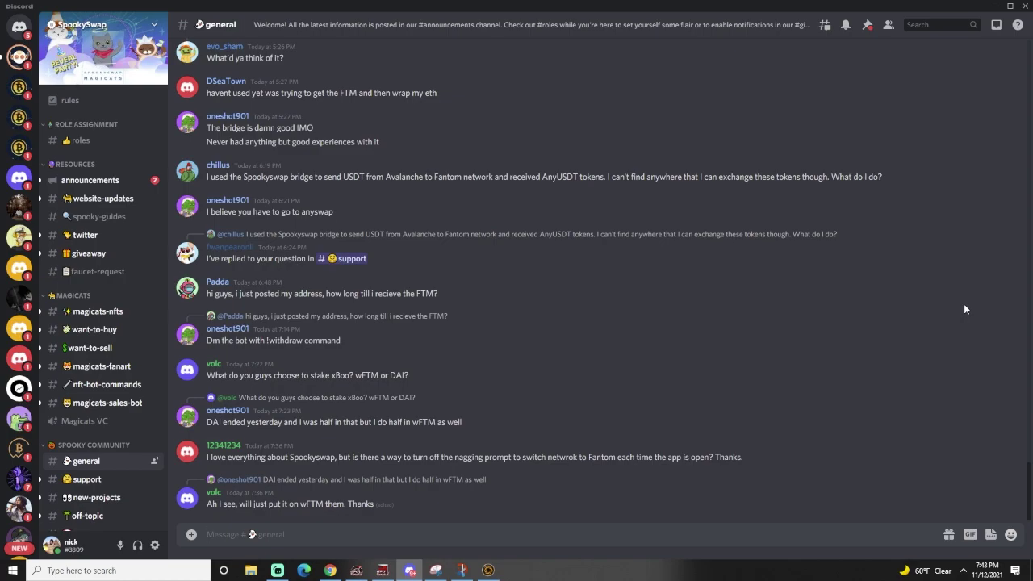
- Post "can anyone dust me some fantom" in the general channel, followed by "faucet isnt't working"
text(can anyone dust me some fantom)
key(Return)
text(facuet)
key(BackSpace)
key(BackSpace)
key(BackSpace)
key(BackSpace)
text(ucet isnt't working)
key(Return)
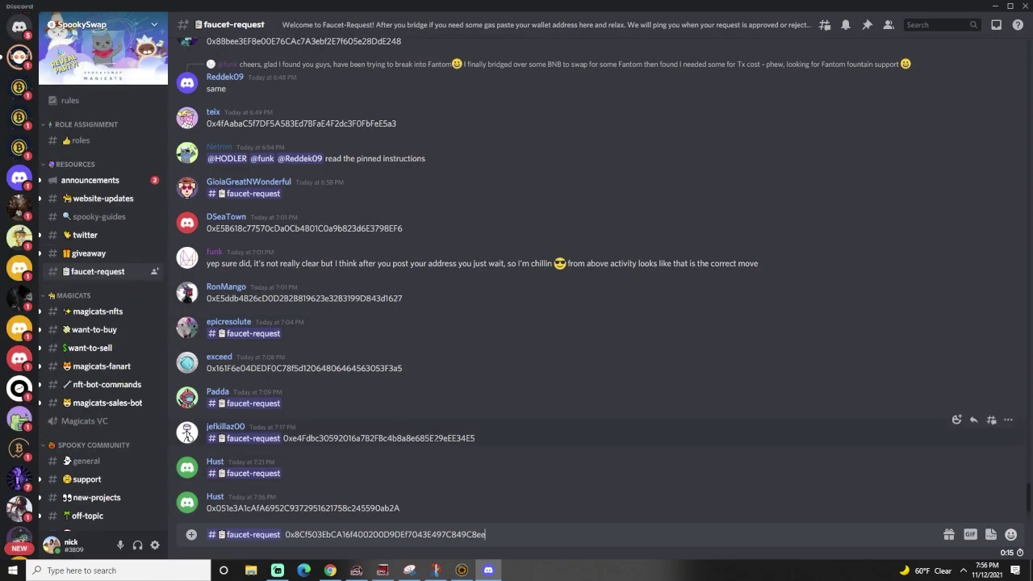
- Look back through the faucet-request history for moderators' replies to earlier requests
scroll(425, 467, up, 10)
scroll(426, 467, up, 10)
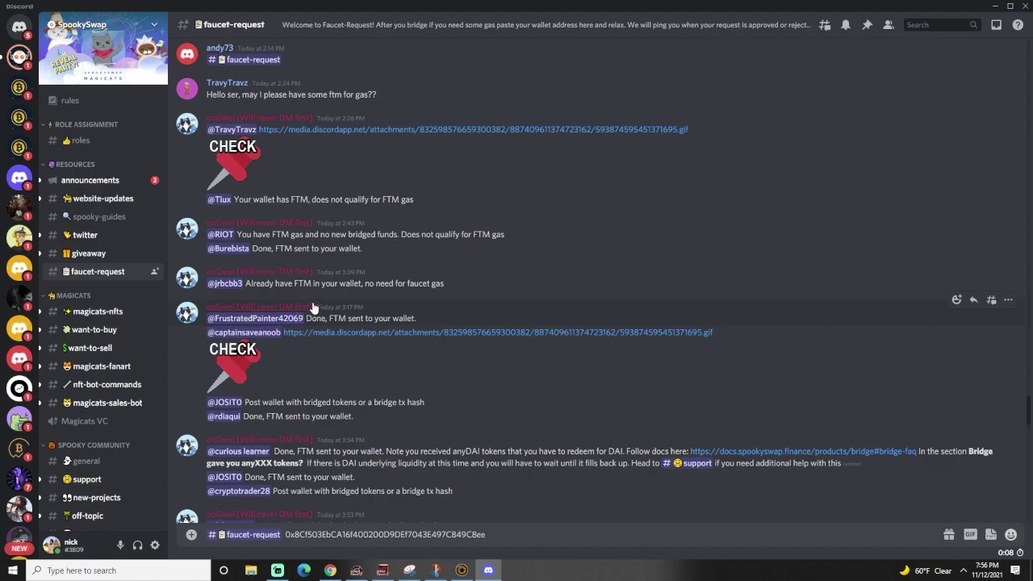
scroll(327, 365, down, 3)
scroll(327, 366, down, 10)
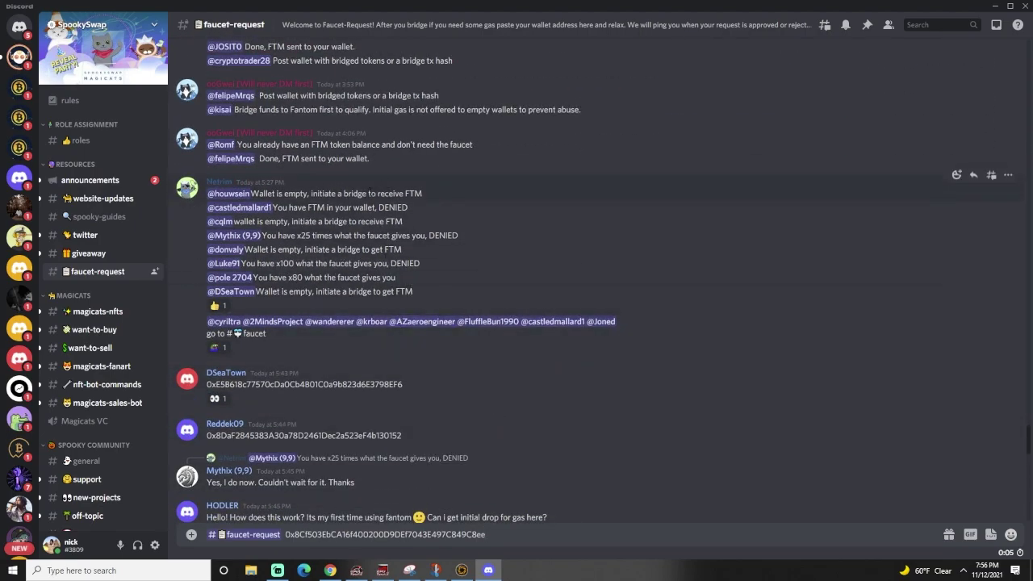
scroll(395, 272, up, 3)
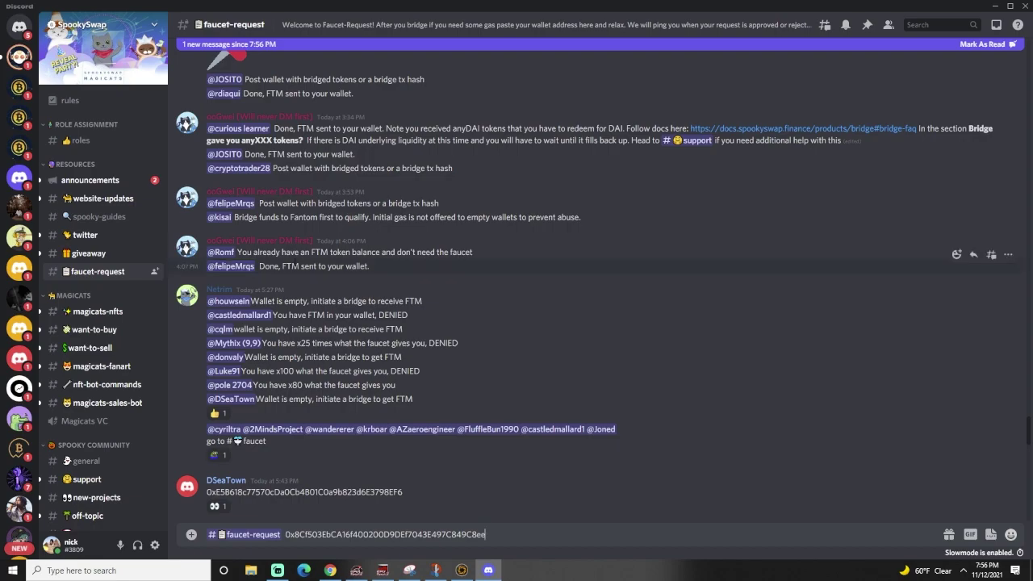
- Highlight and read the moderator replies that deny or approve FTM gas requests
triple_click(282, 251)
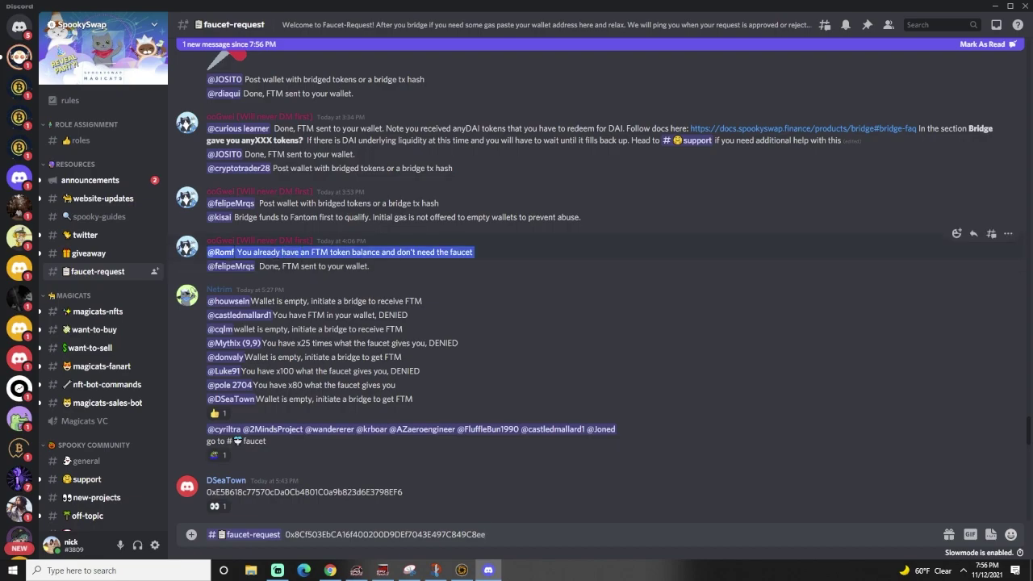
click(382, 254)
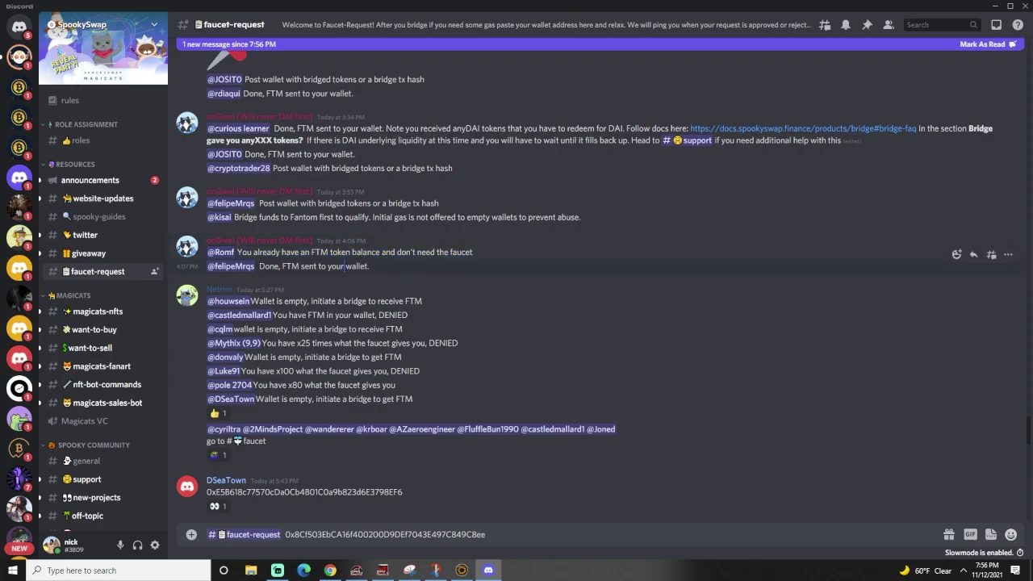
triple_click(344, 265)
click(369, 268)
scroll(365, 273, down, 3)
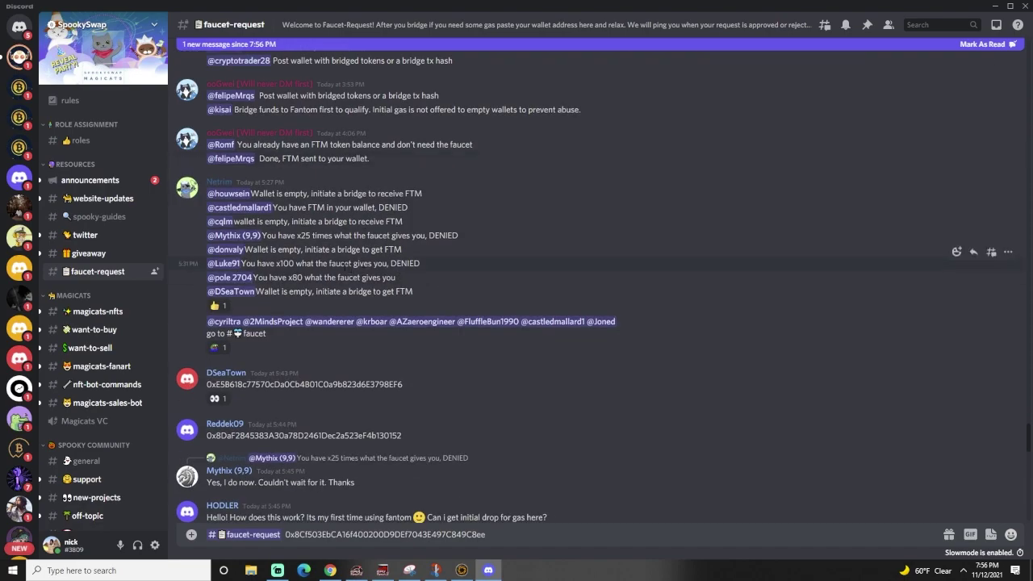
scroll(353, 277, down, 1)
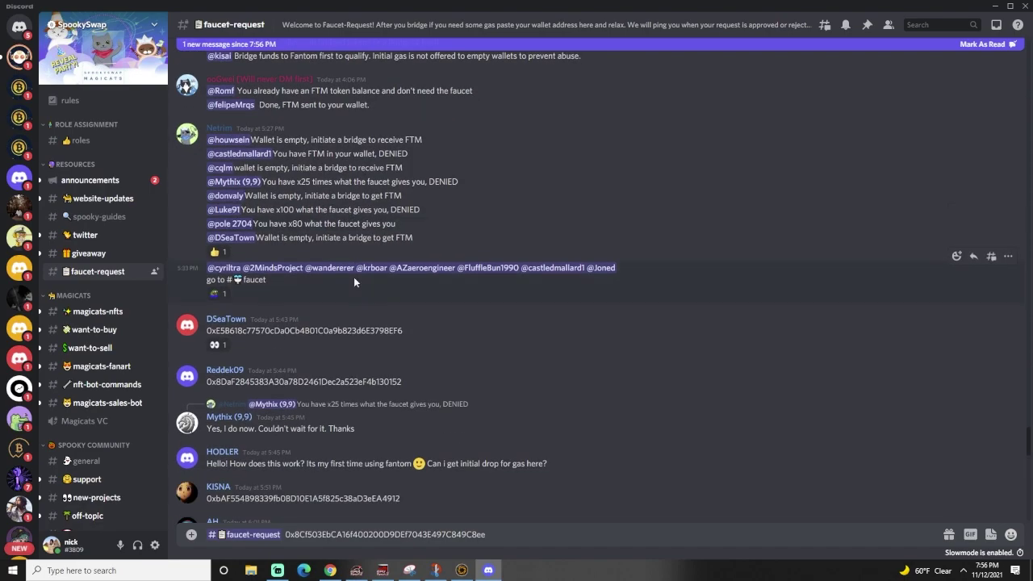
scroll(353, 276, down, 1)
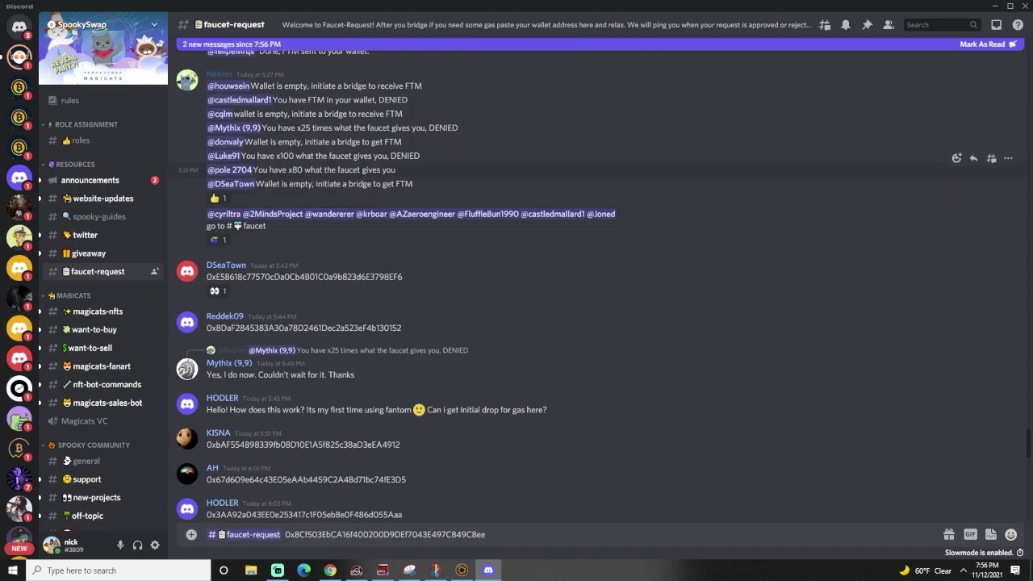
- Return to the newest messages and send the drafted #faucet-request message with the wallet address
scroll(355, 207, down, 15)
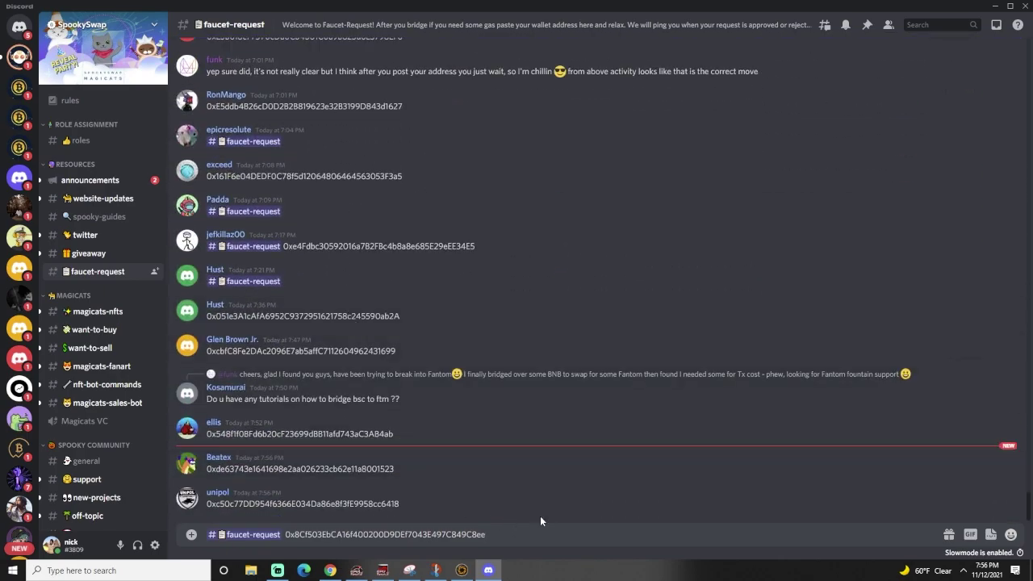
key(Return)
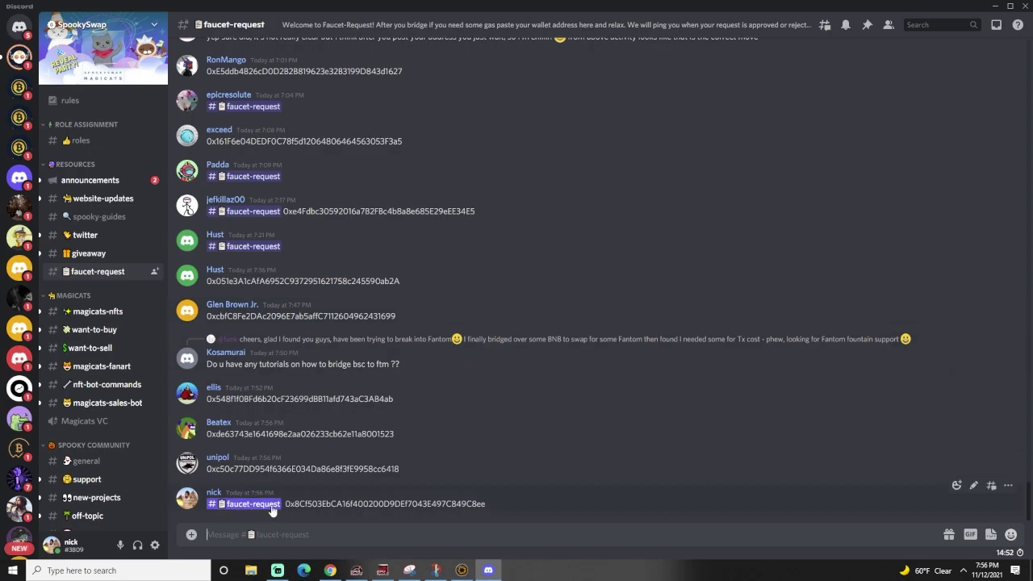
double_click(368, 498)
click(539, 495)
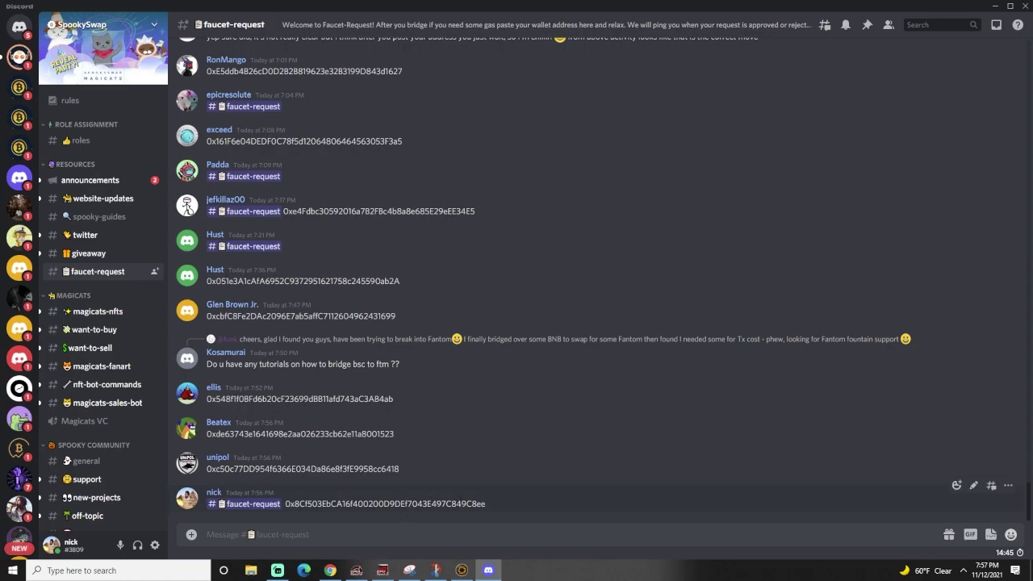
- Switch back to the SpookySwap website in Chrome
mouse_move(330, 569)
click(330, 512)
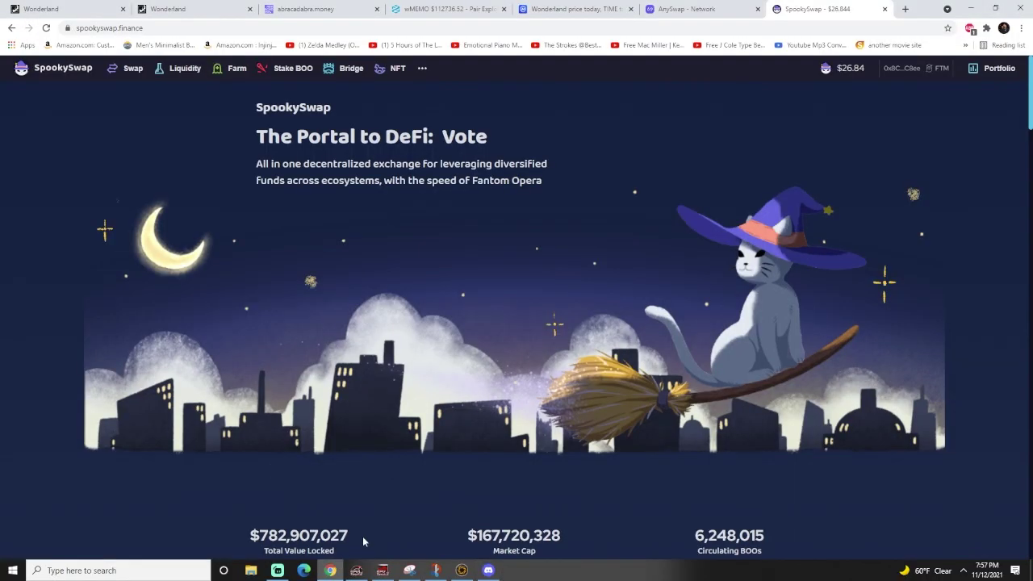
- Open the MetaMask wallet and switch its network to FTM mainnet
click(985, 28)
click(955, 103)
click(882, 143)
click(969, 28)
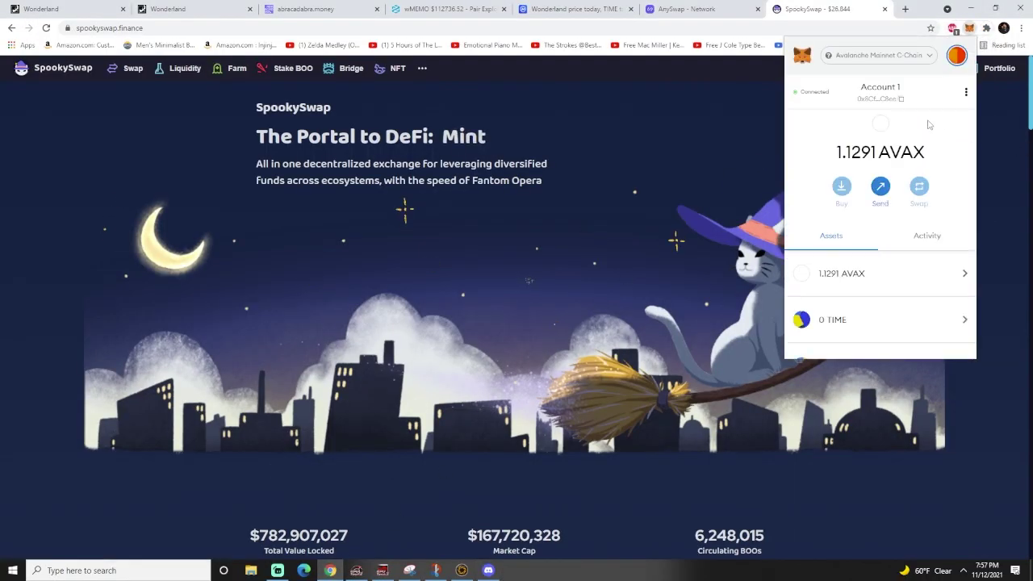
click(921, 56)
scroll(879, 189, down, 3)
scroll(860, 202, up, 2)
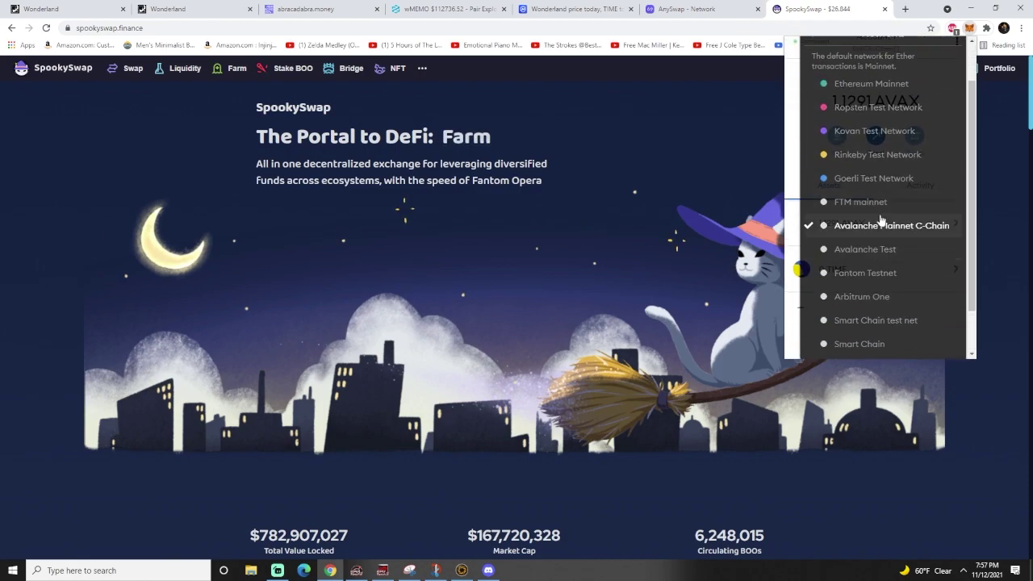
click(882, 219)
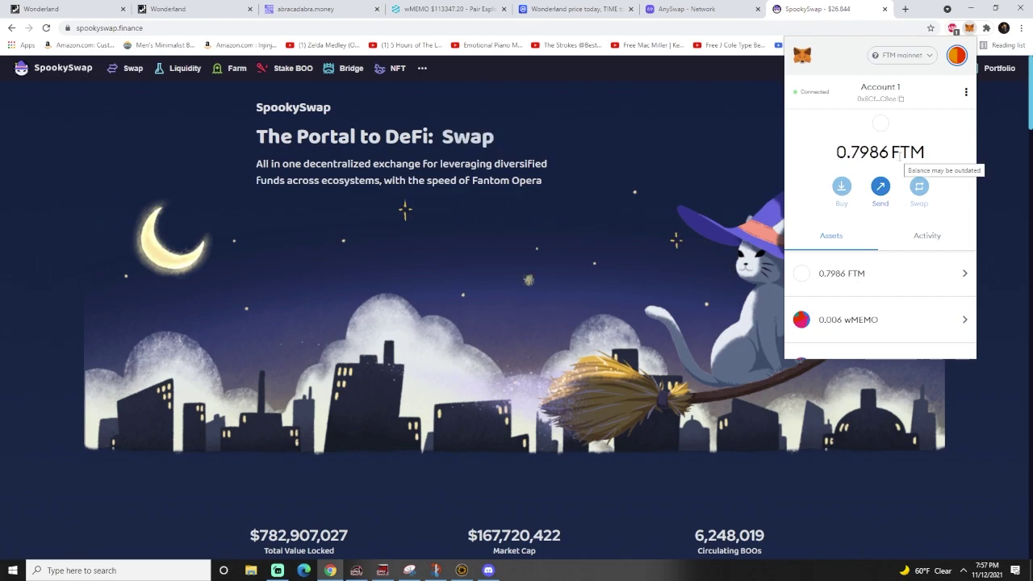
- Look through the wallet's token list on FTM mainnet for the FTM and wMEMO balances
scroll(873, 229, down, 5)
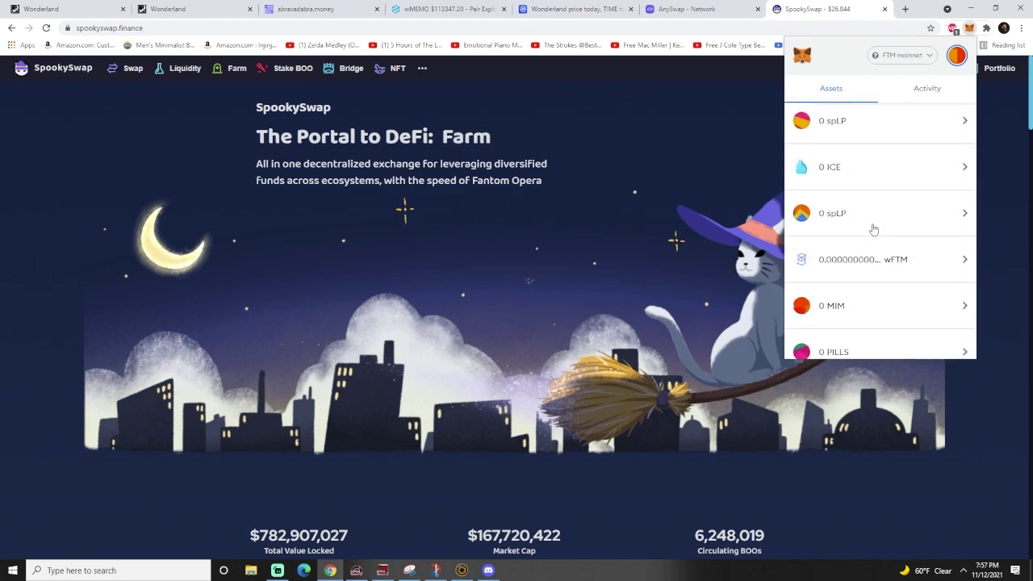
scroll(873, 229, up, 5)
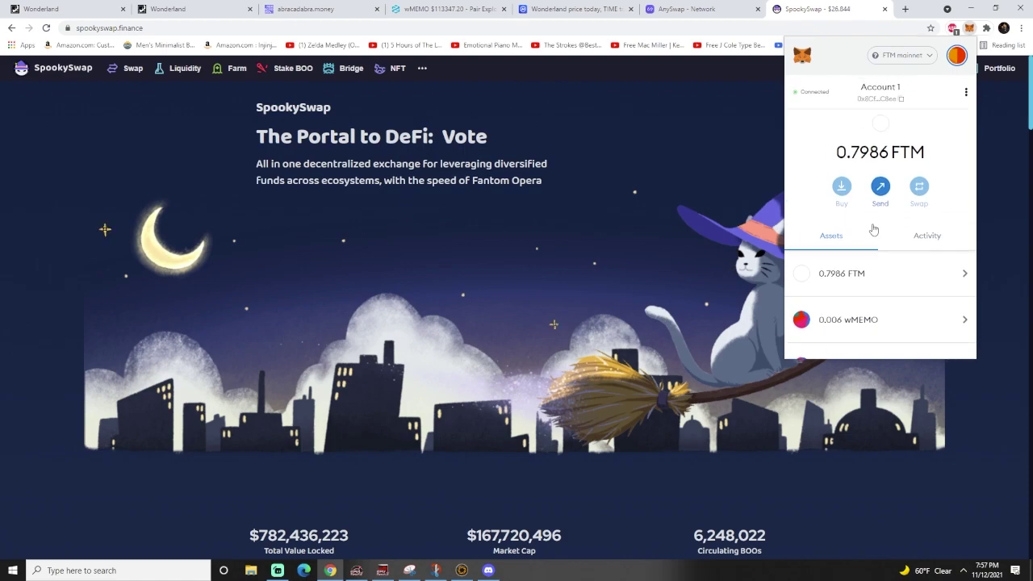
scroll(873, 229, down, 10)
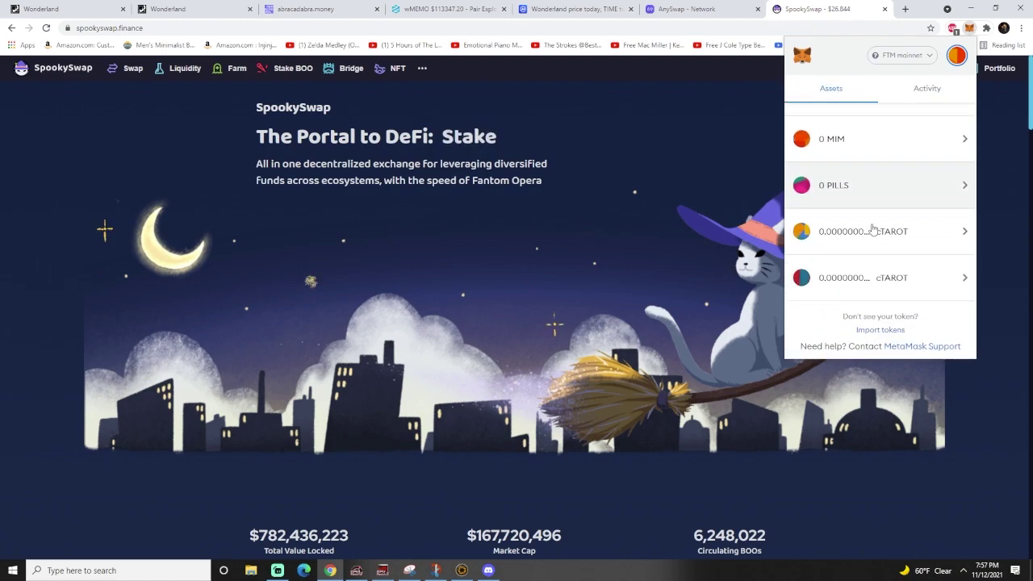
scroll(910, 228, up, 3)
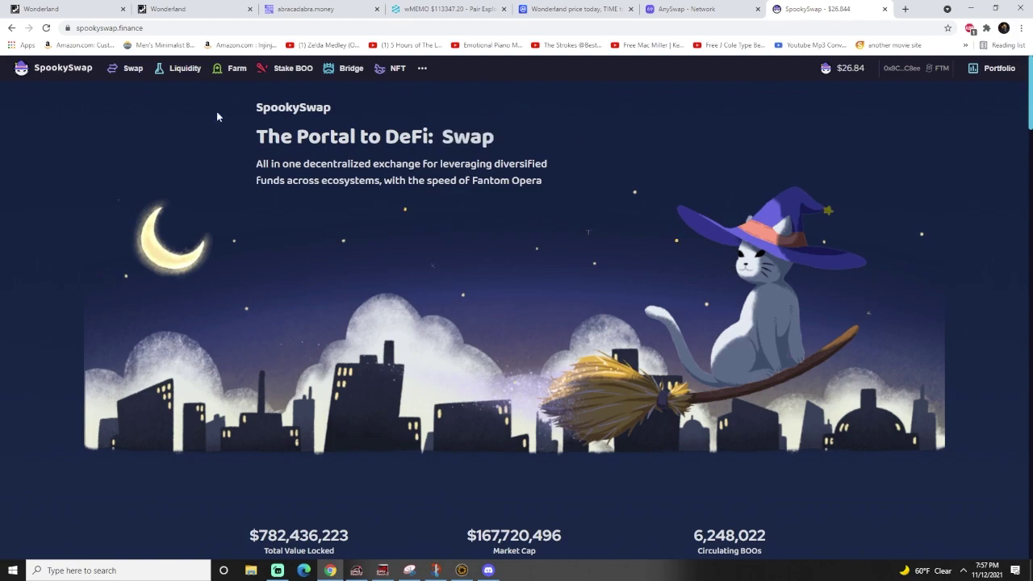
- Open SpookySwap's swap page and select wMEMO as the source token and FTM as the target
click(129, 68)
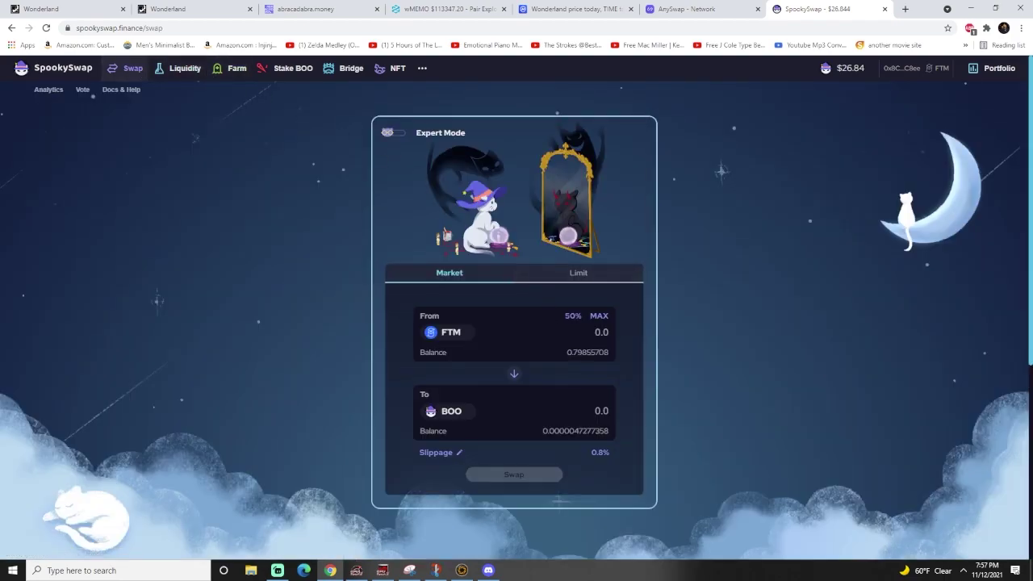
click(450, 334)
text(w)
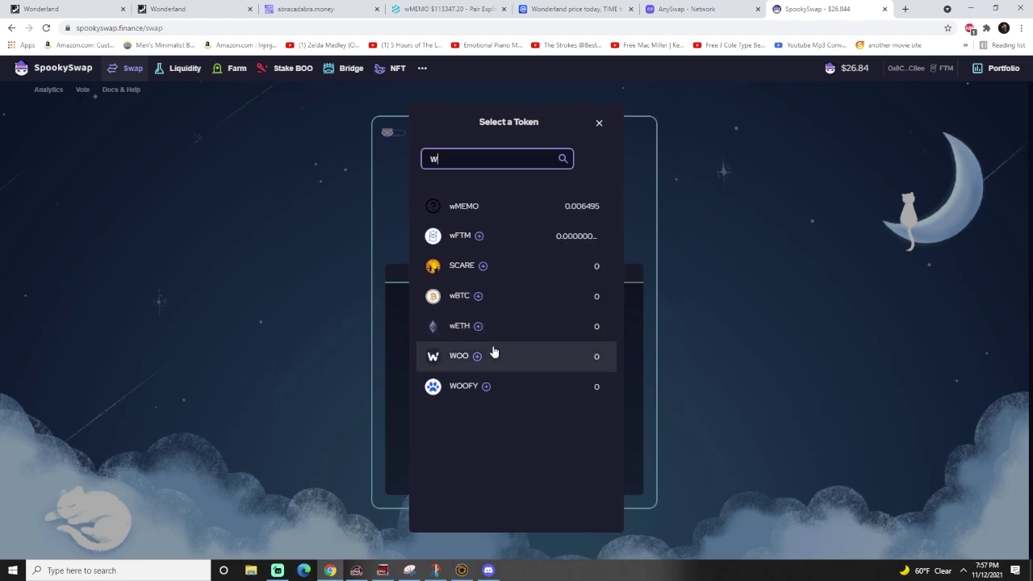
click(478, 215)
click(453, 411)
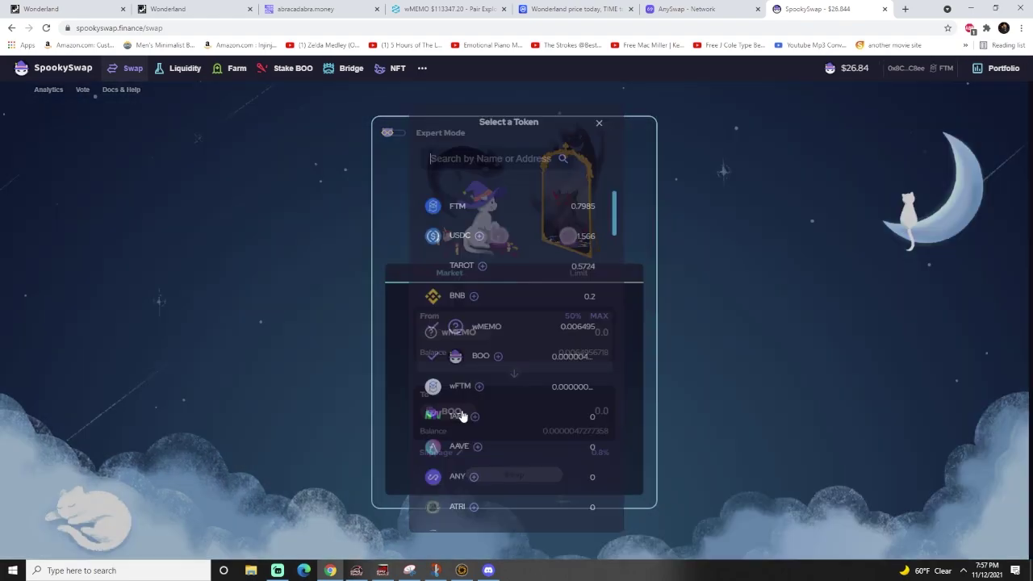
text(f)
click(476, 212)
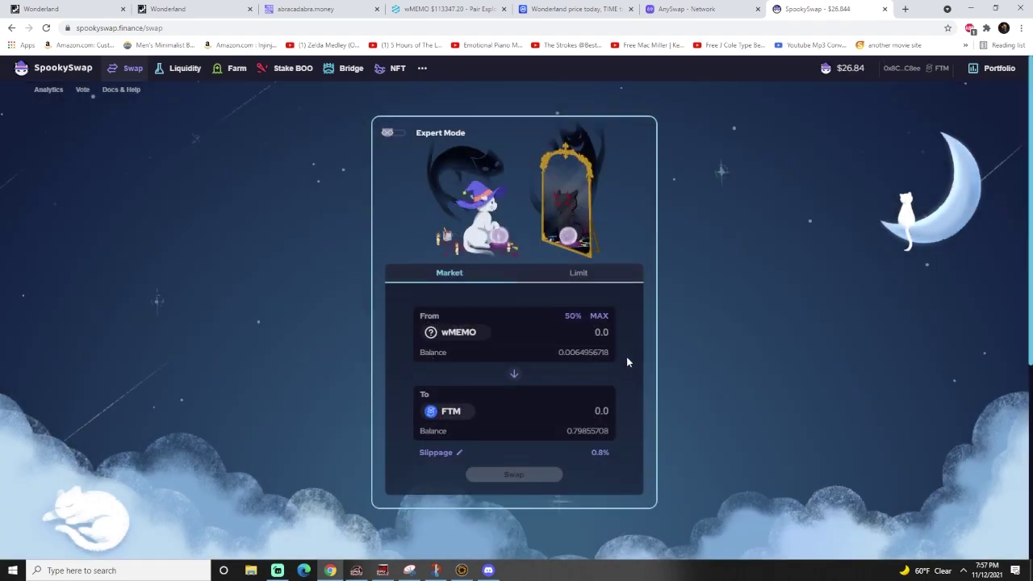
- Try to quote a swap for 1 FTM and highlight the message below the quote
text(1)
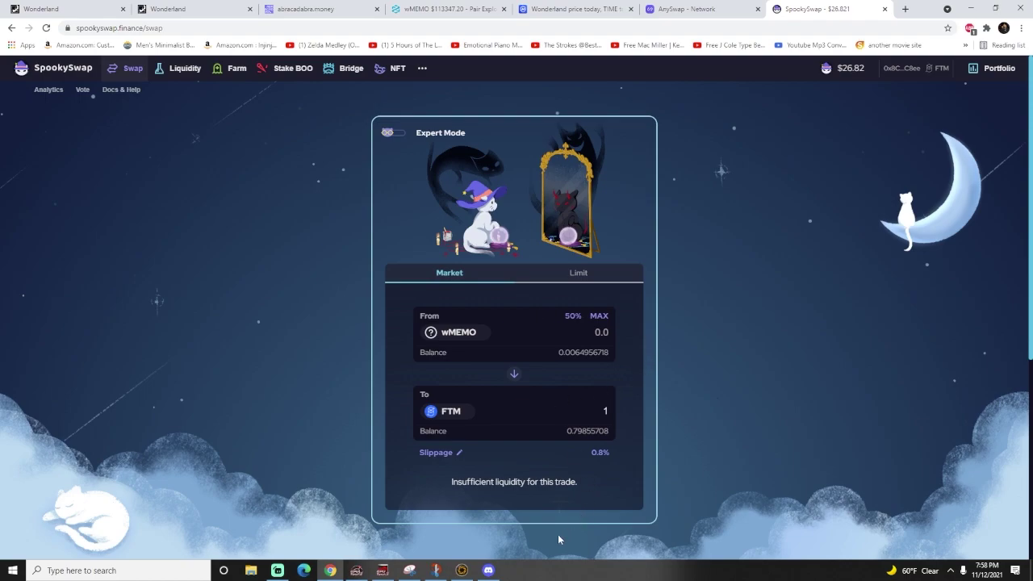
triple_click(511, 482)
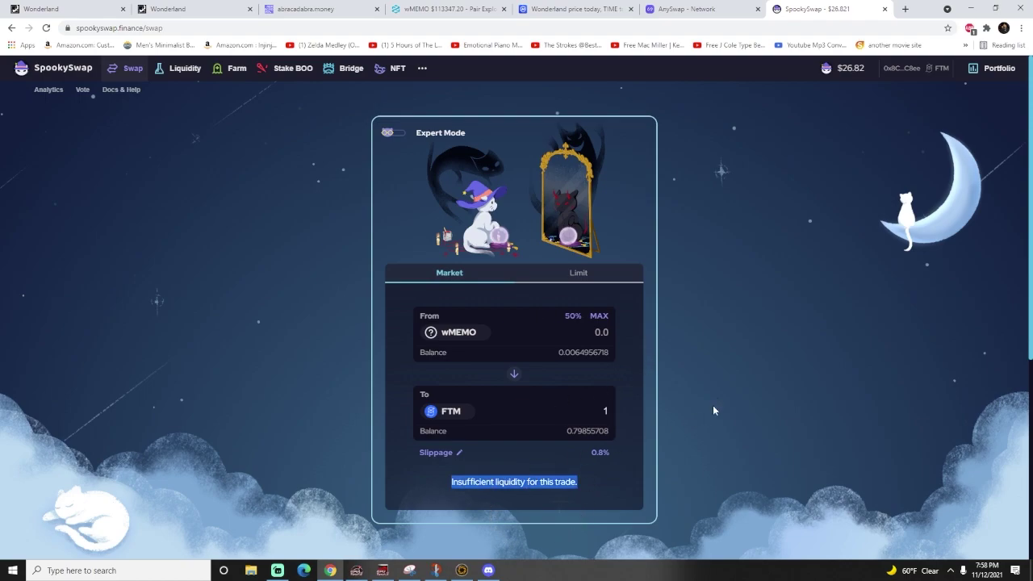
click(587, 482)
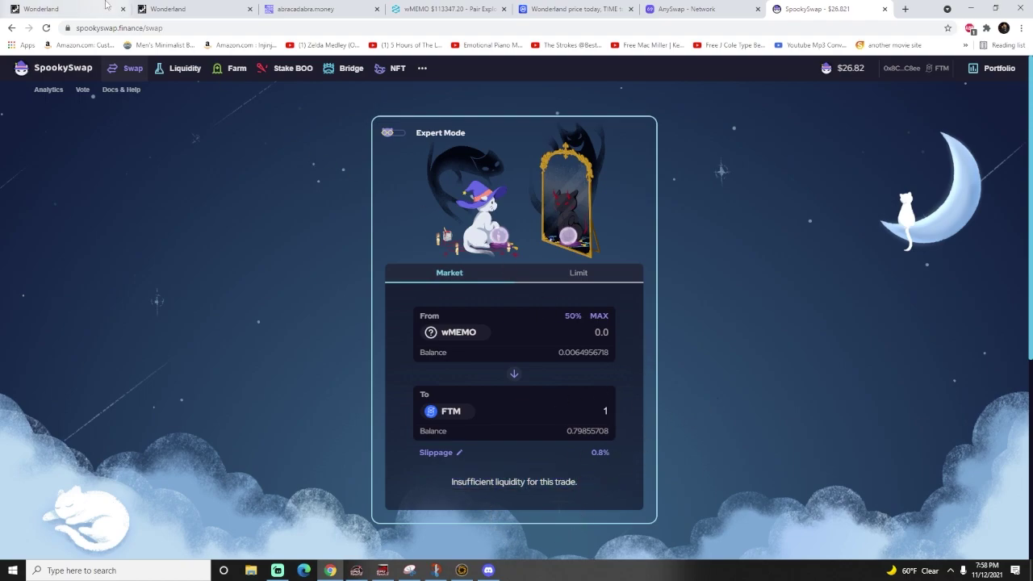
- Go to the SpiritSwap website, enter its app and open the token exchange
click(170, 25)
text(sp)
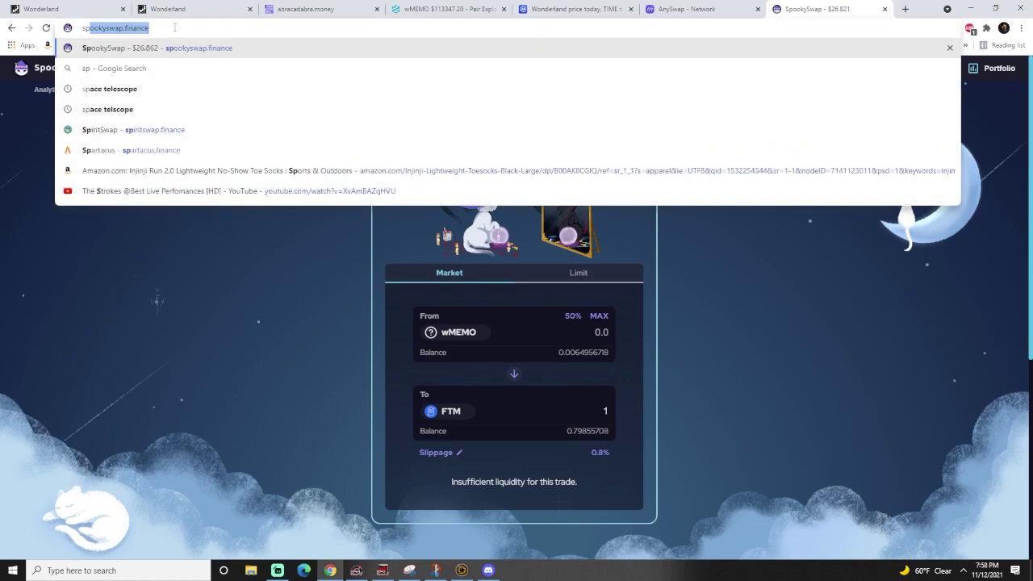
text(irit)
key(Return)
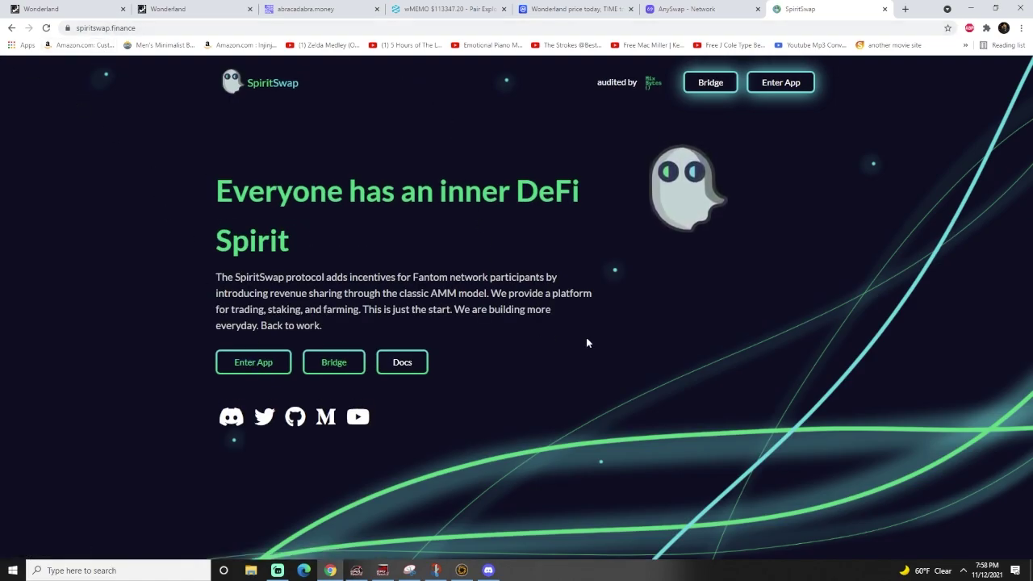
click(775, 87)
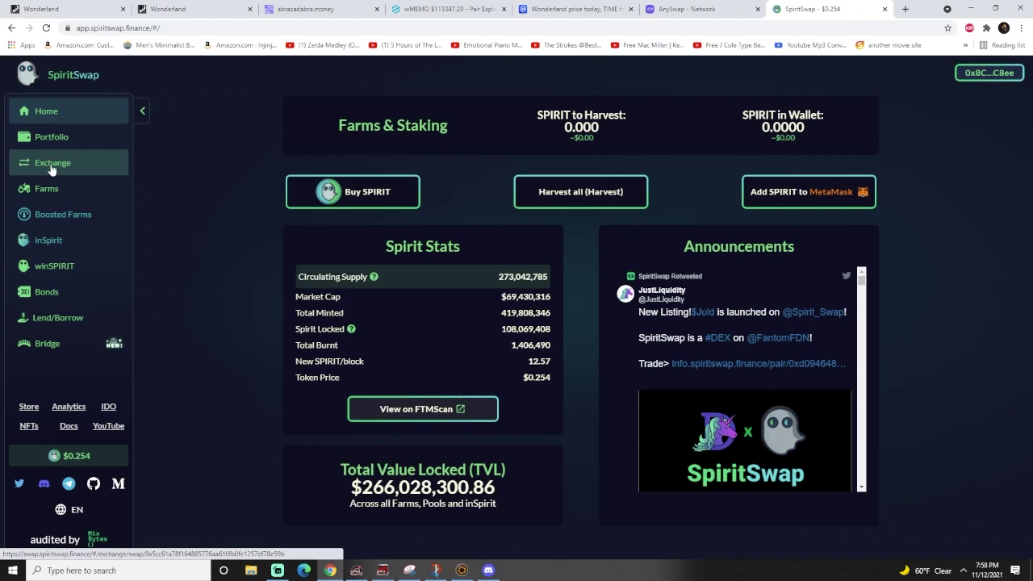
click(50, 165)
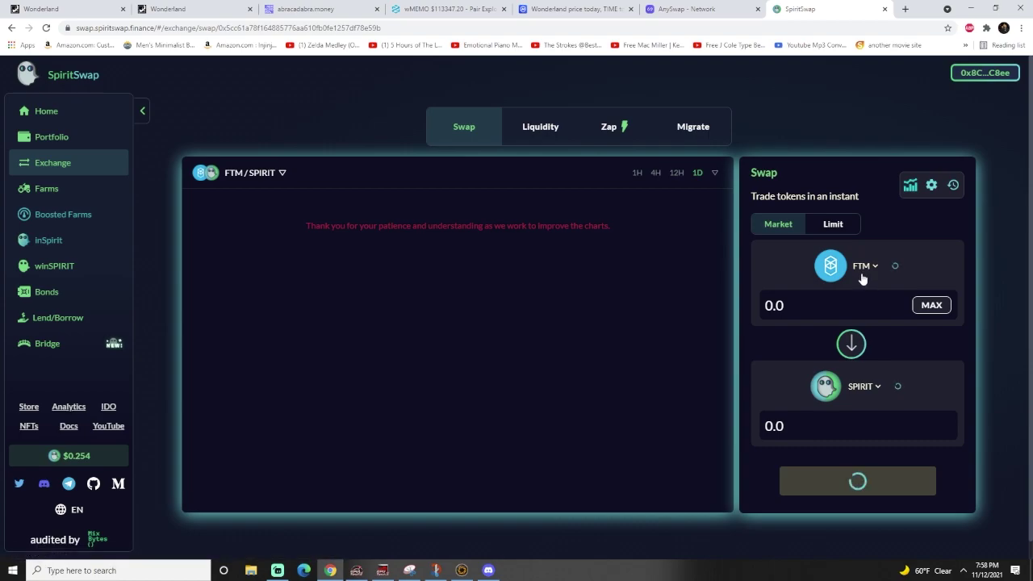
- Choose WMEMO as the token to swap from
click(860, 273)
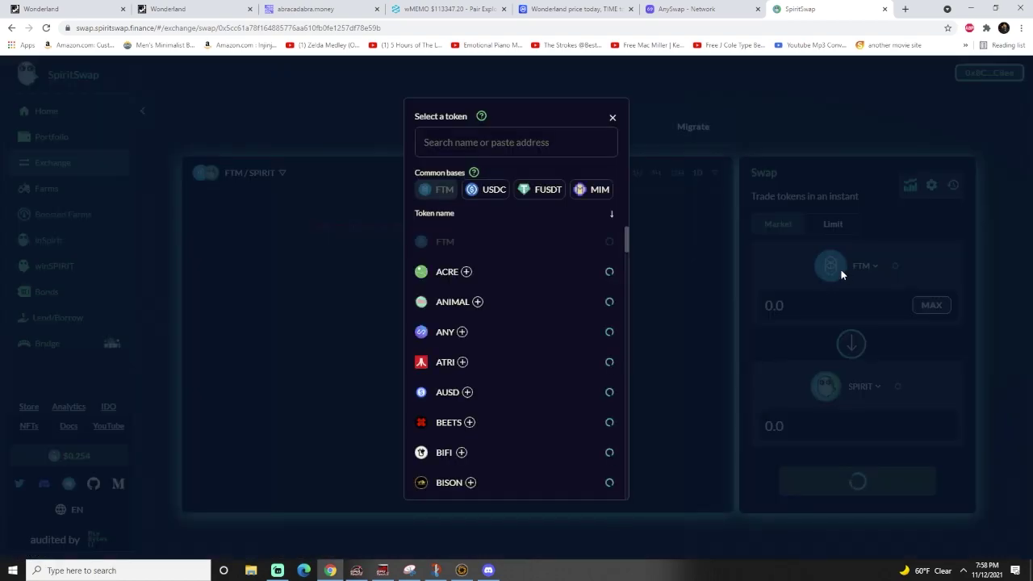
text(w)
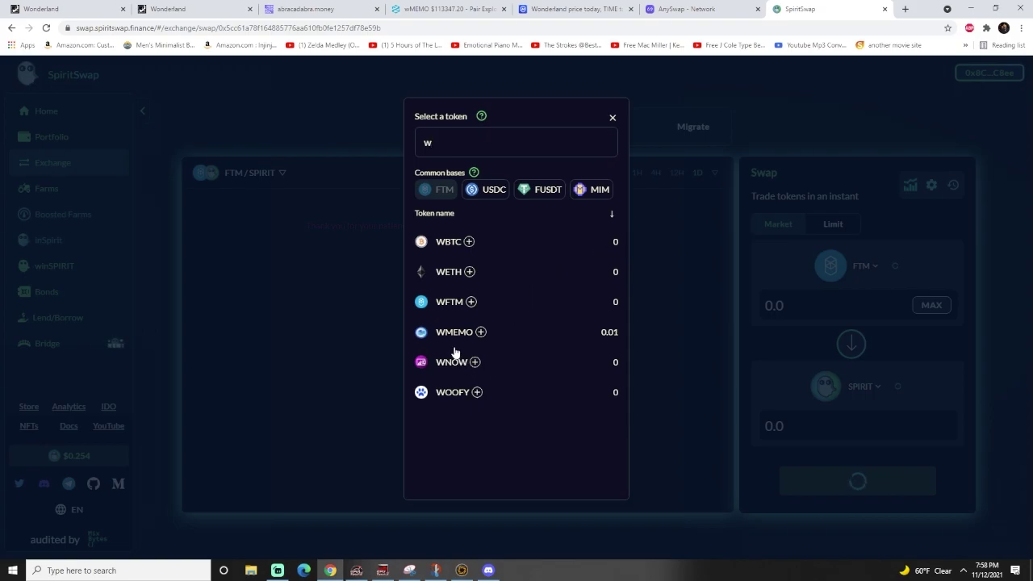
click(453, 334)
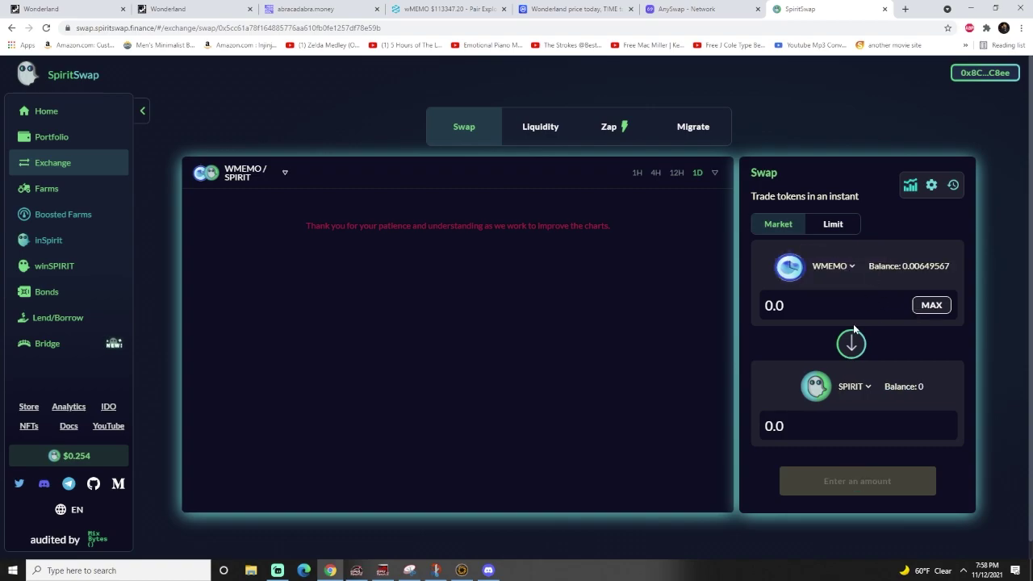
- Choose FTM as the token to receive in the swap
click(839, 388)
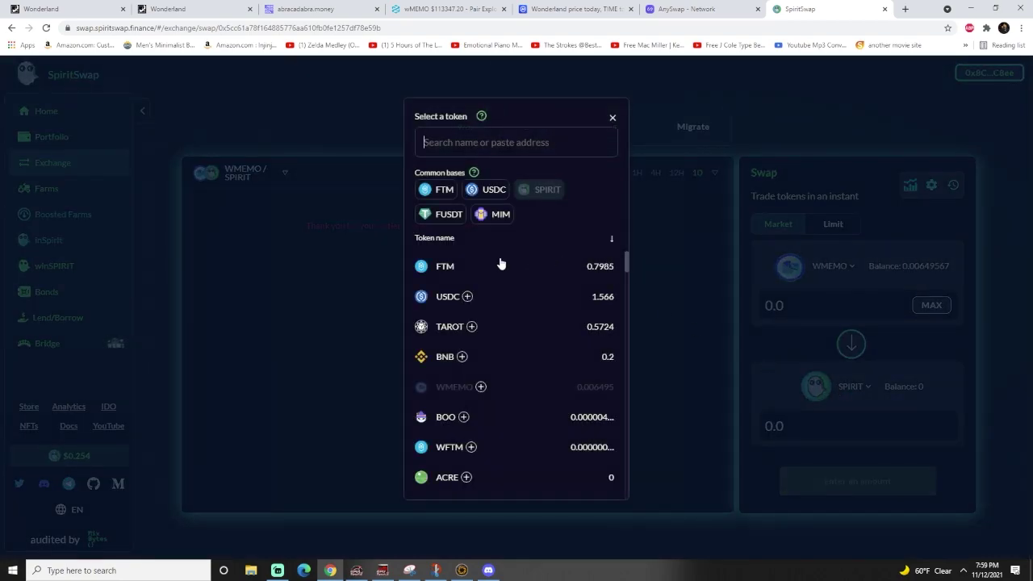
click(900, 387)
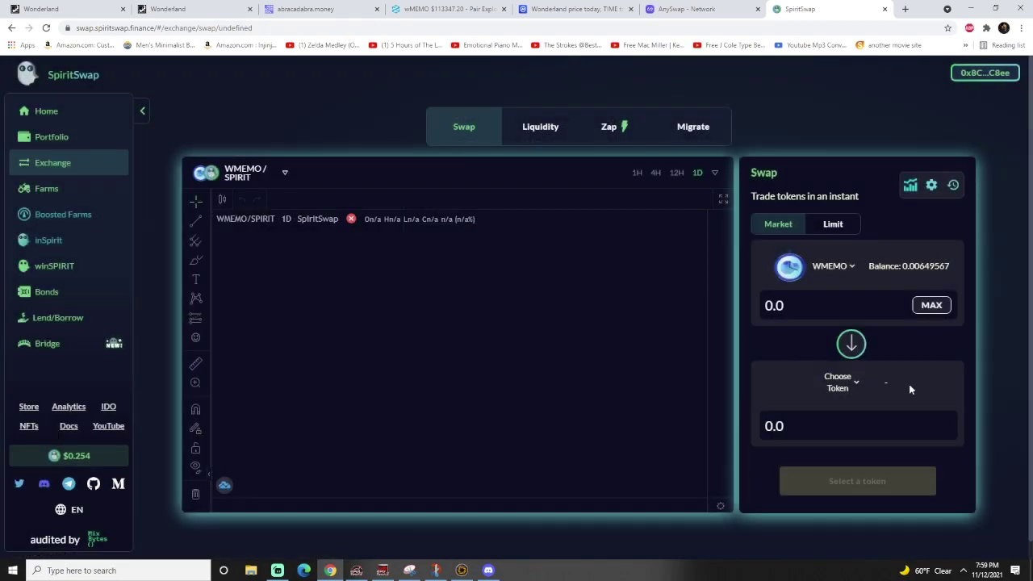
click(852, 389)
click(880, 330)
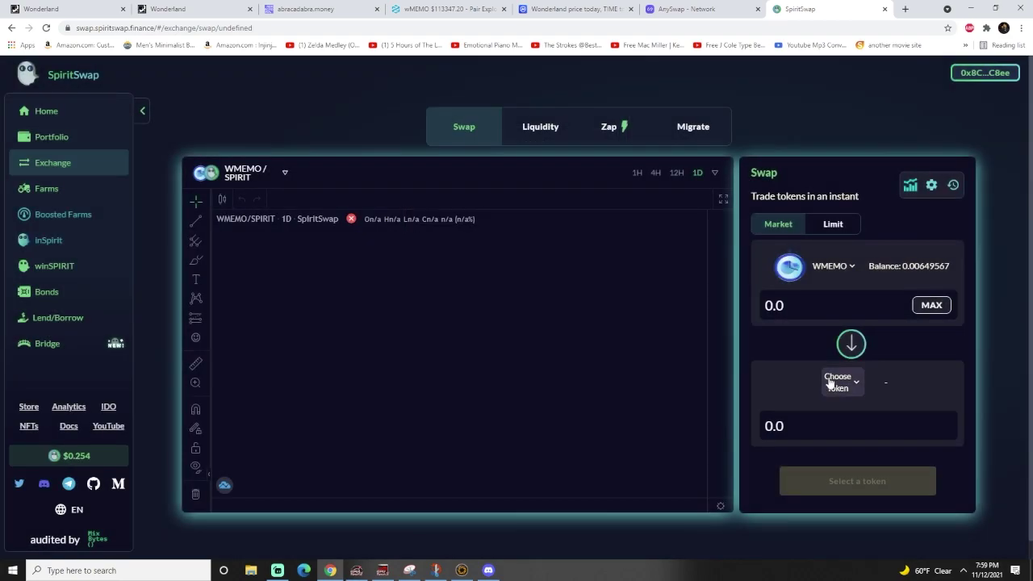
click(842, 388)
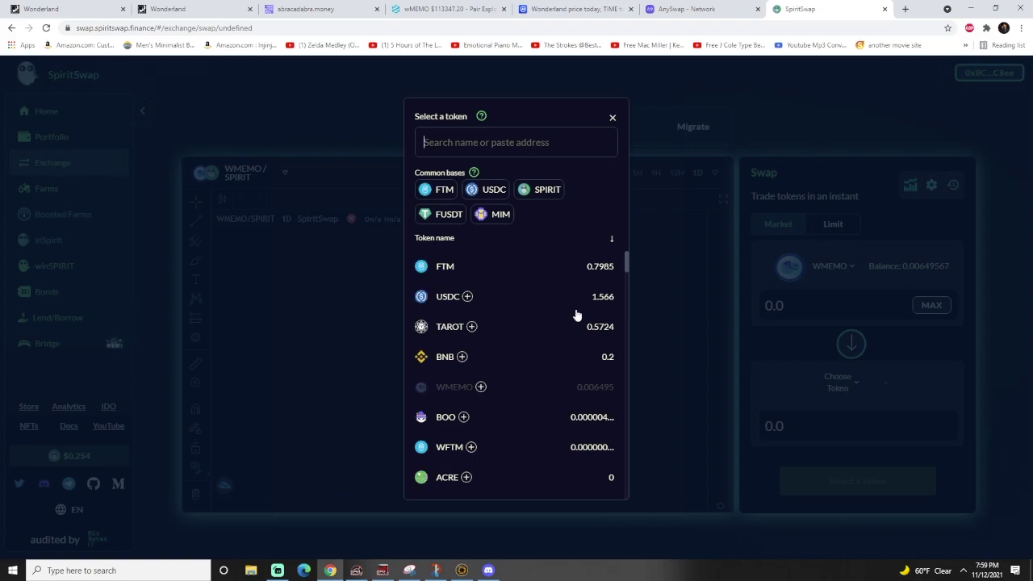
click(440, 191)
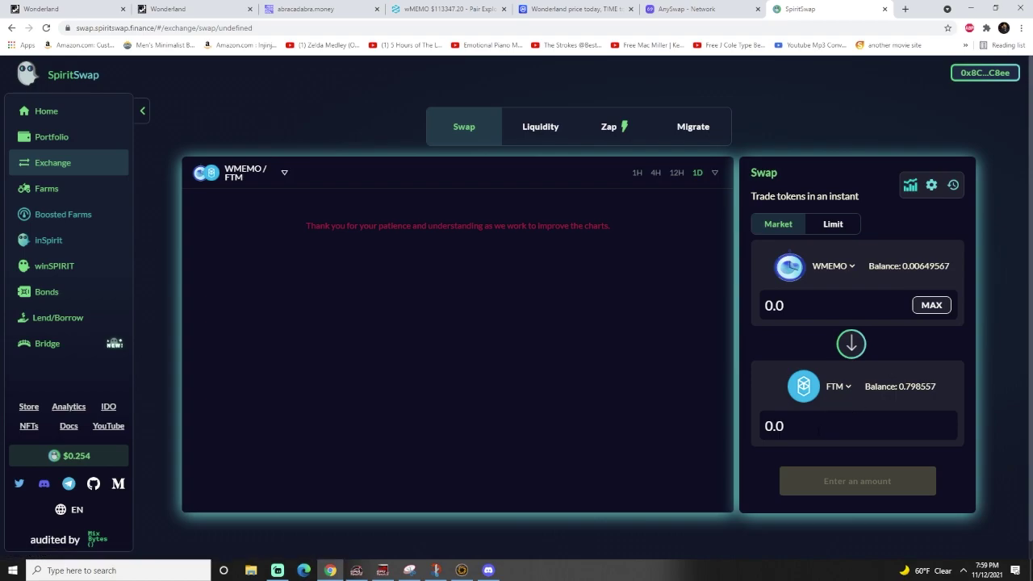
- Enter 1 FTM as the amount to receive and submit the WMEMO swap for wallet approval
text(1)
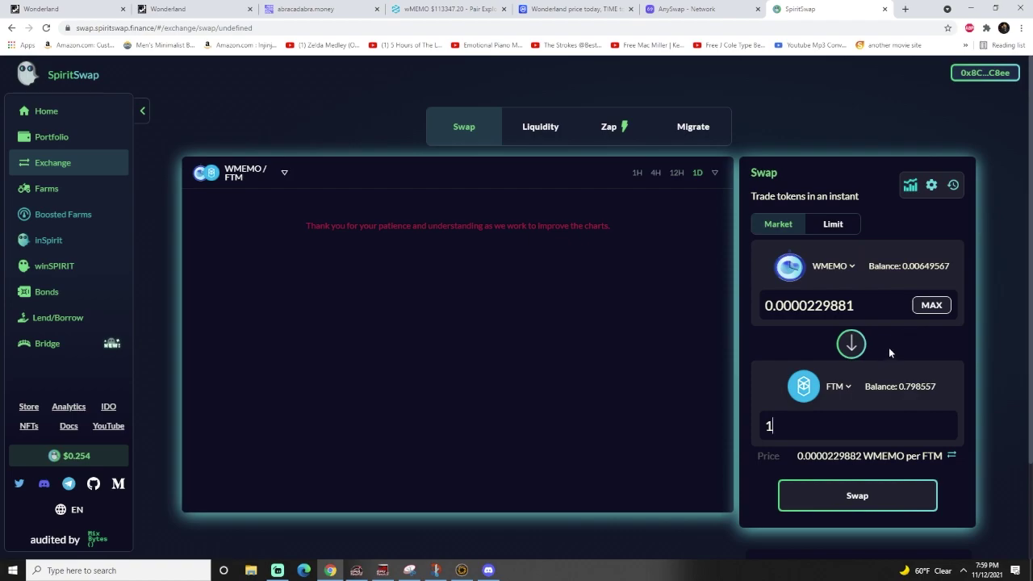
click(873, 494)
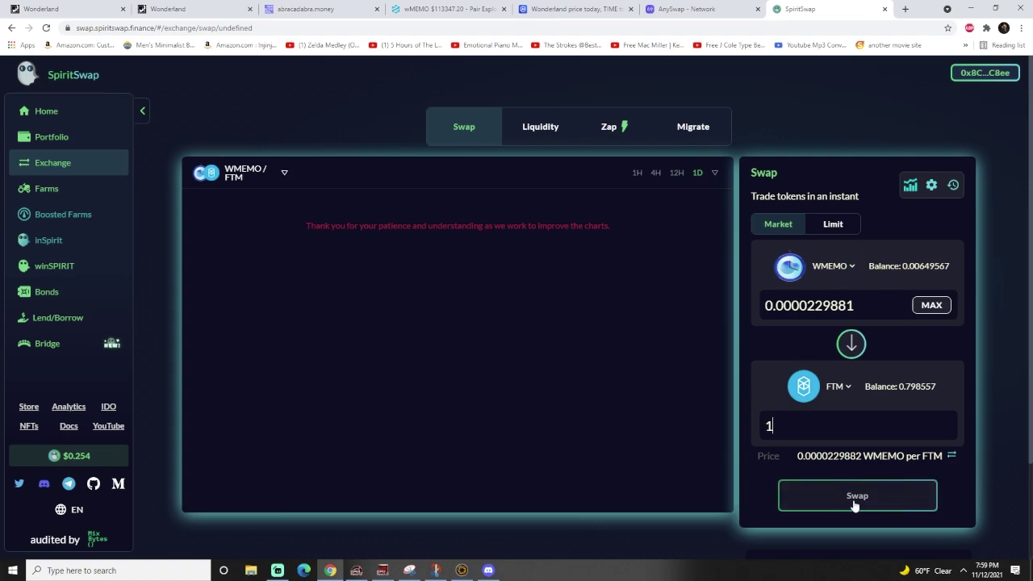
click(853, 498)
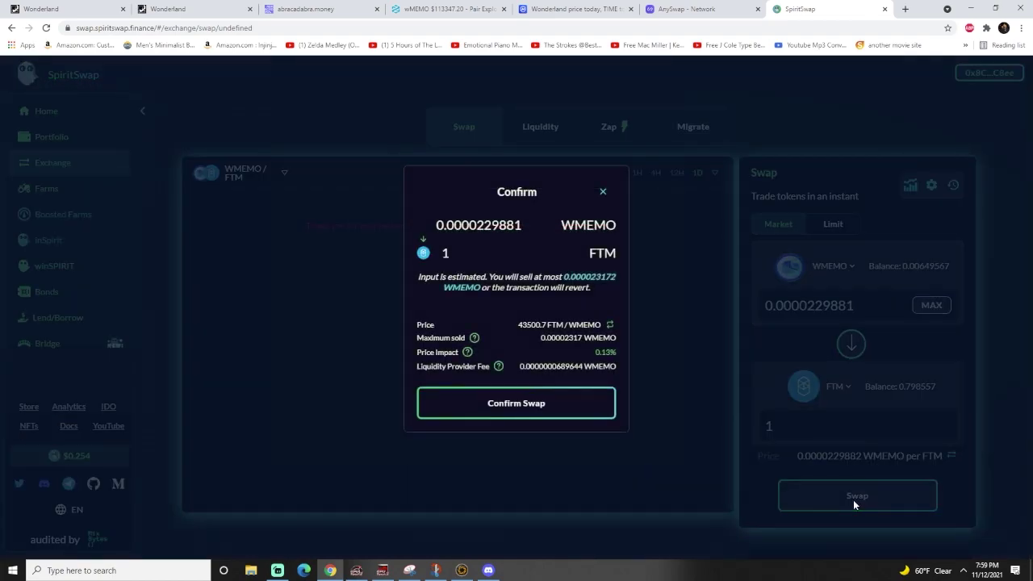
click(539, 407)
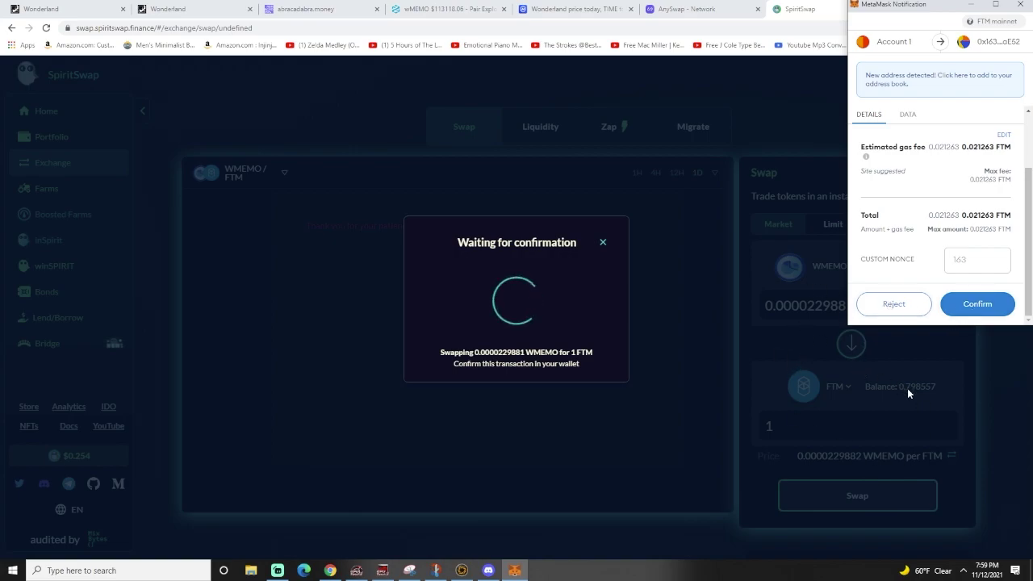
- Reject the swap transaction in MetaMask and reverse the pair to trade FTM for WMEMO
click(897, 306)
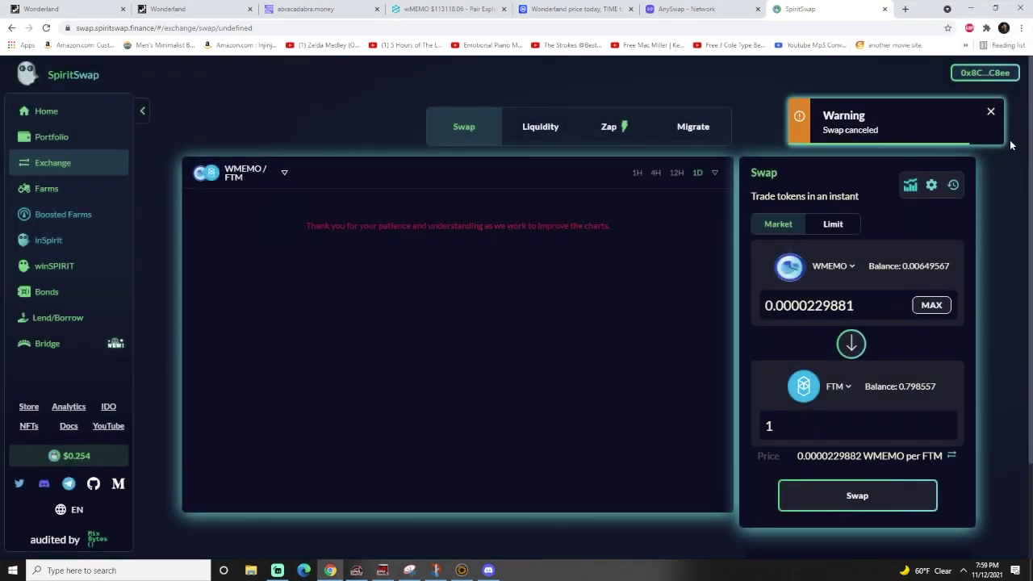
click(991, 112)
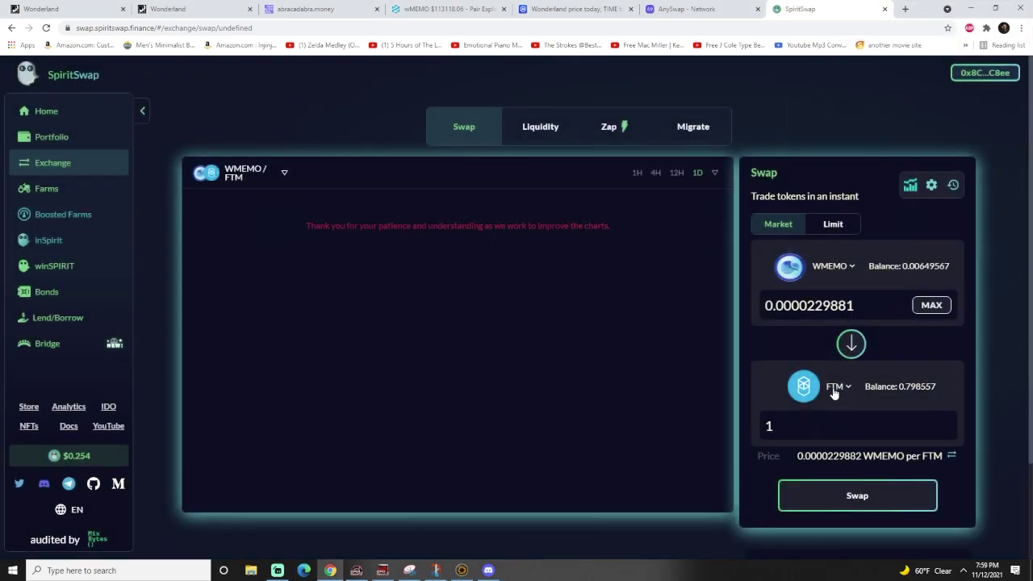
click(851, 344)
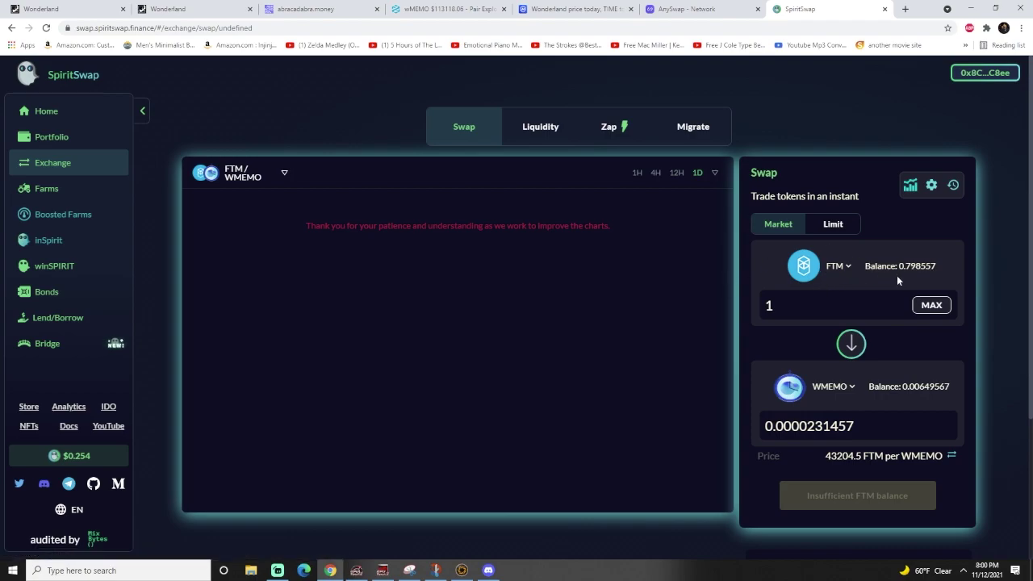
- Switch to Discord and highlight the sent message with the wallet address in the faucet-request channel
click(488, 569)
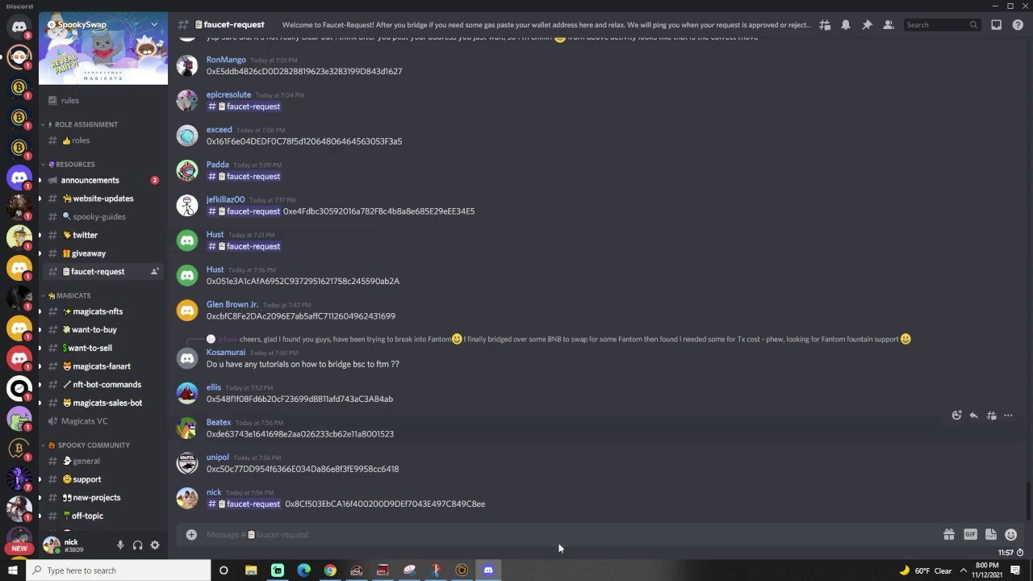
triple_click(359, 504)
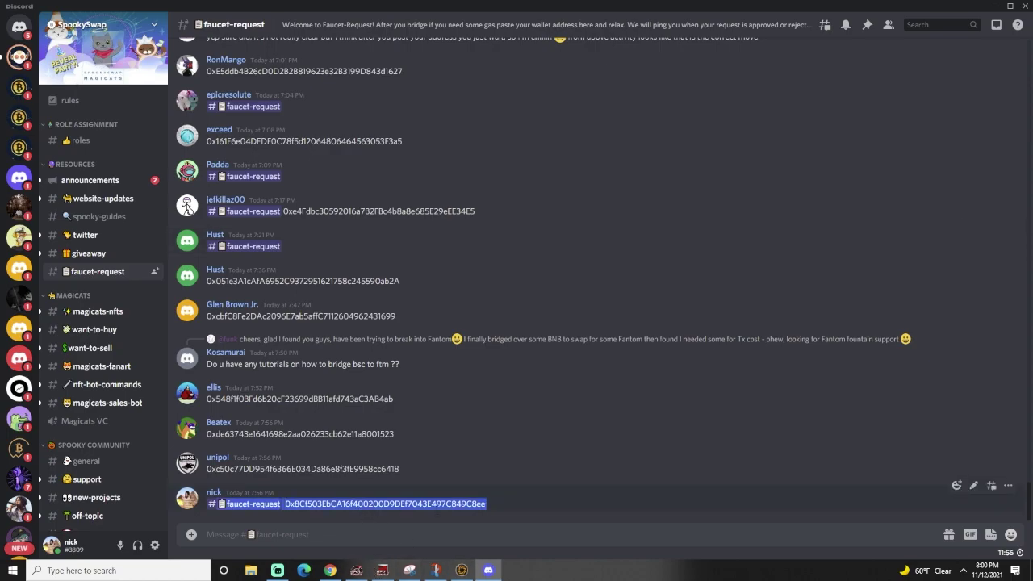
- Examine the faucet-request channel's message history for moderators' replies to wallet addresses, returning to the latest posted request
click(348, 497)
scroll(355, 497, up, 15)
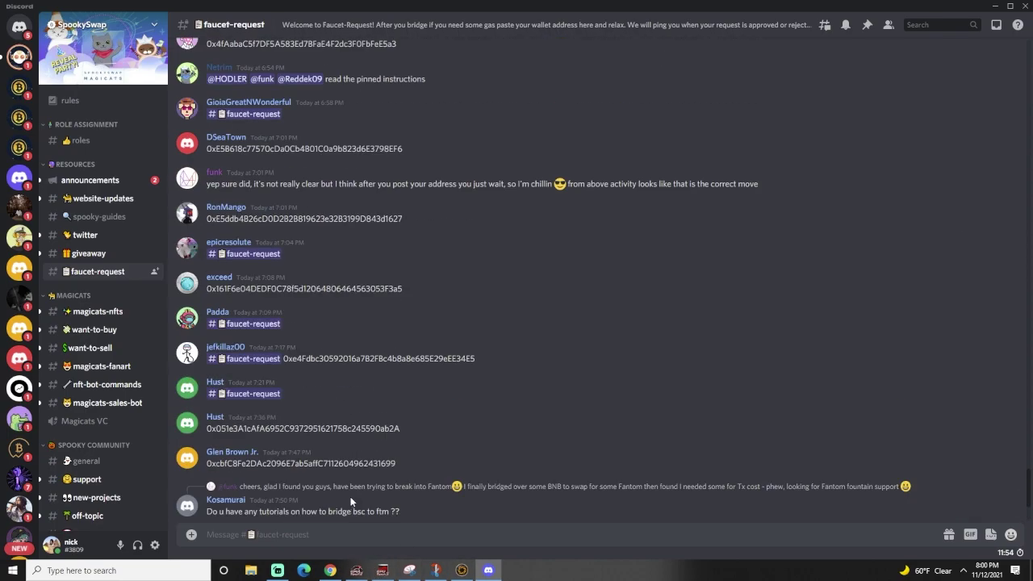
scroll(371, 493, up, 5)
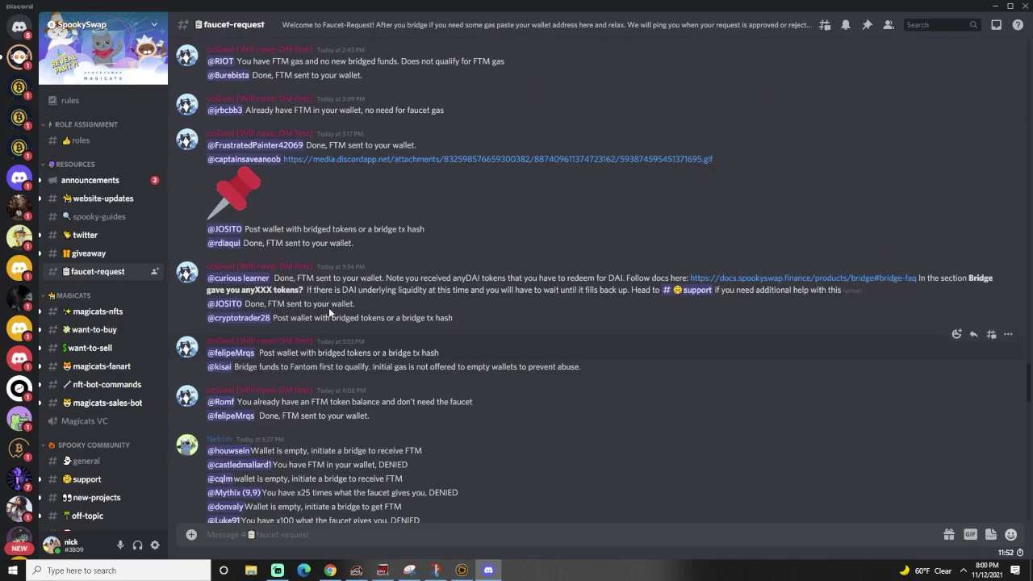
scroll(395, 418, down, 2)
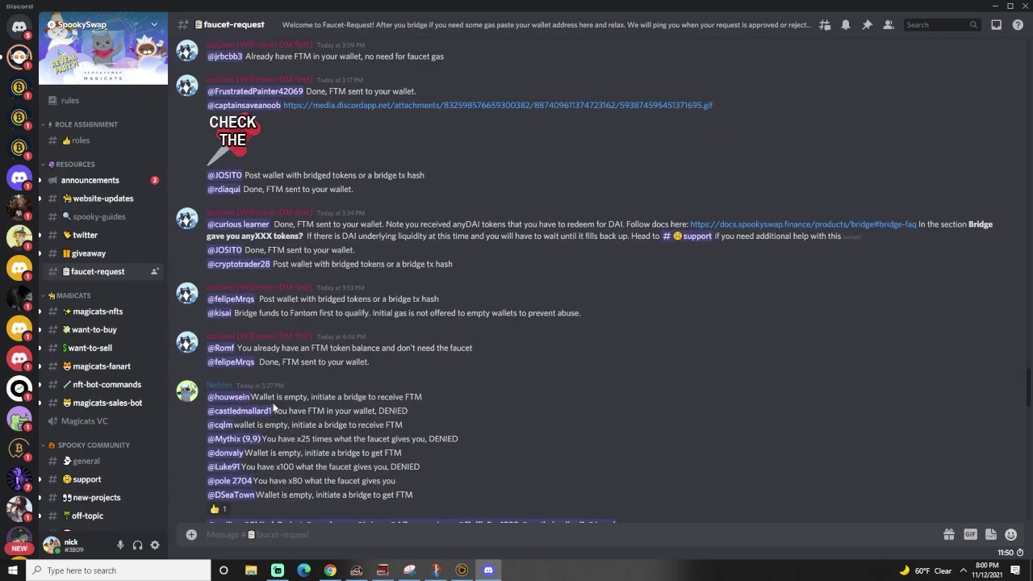
scroll(562, 426, down, 2)
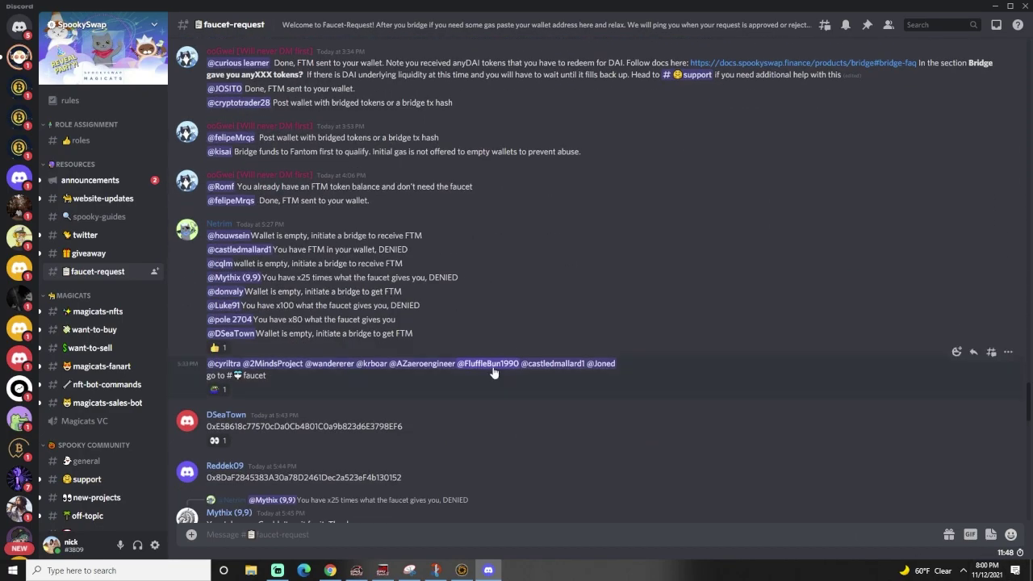
scroll(476, 375, up, 2)
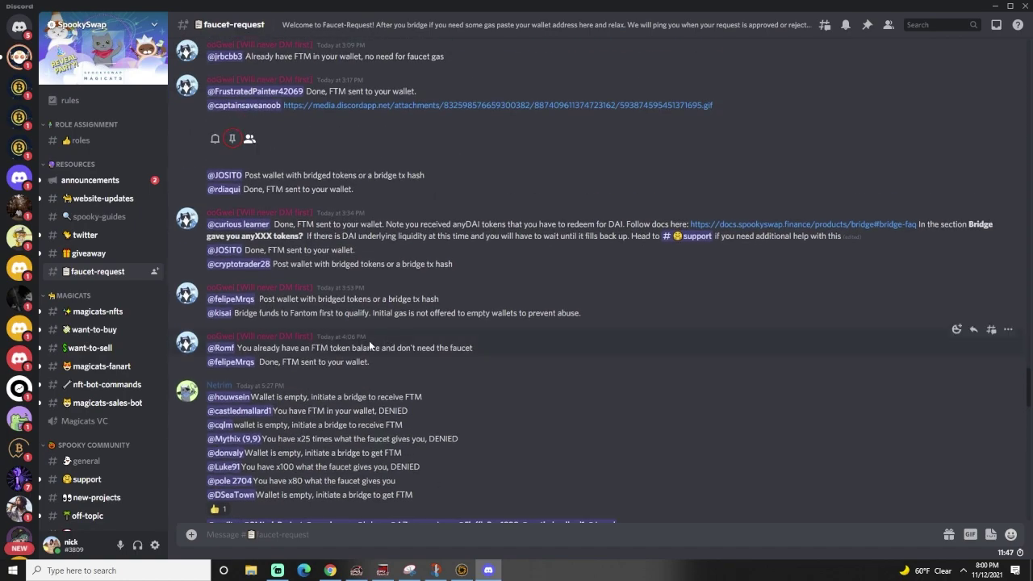
scroll(368, 341, up, 2)
scroll(376, 310, up, 10)
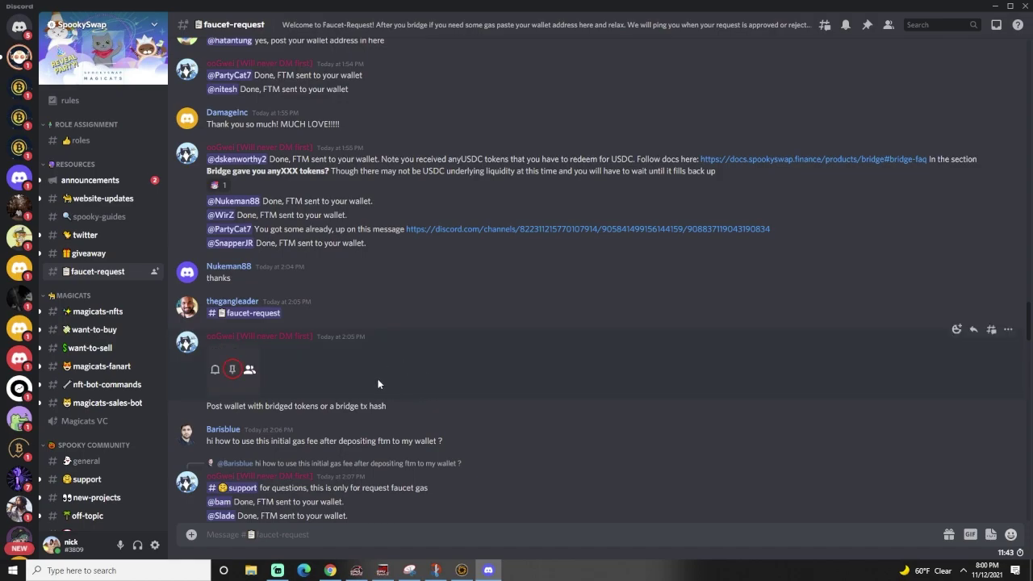
scroll(408, 322, up, 5)
scroll(415, 299, up, 6)
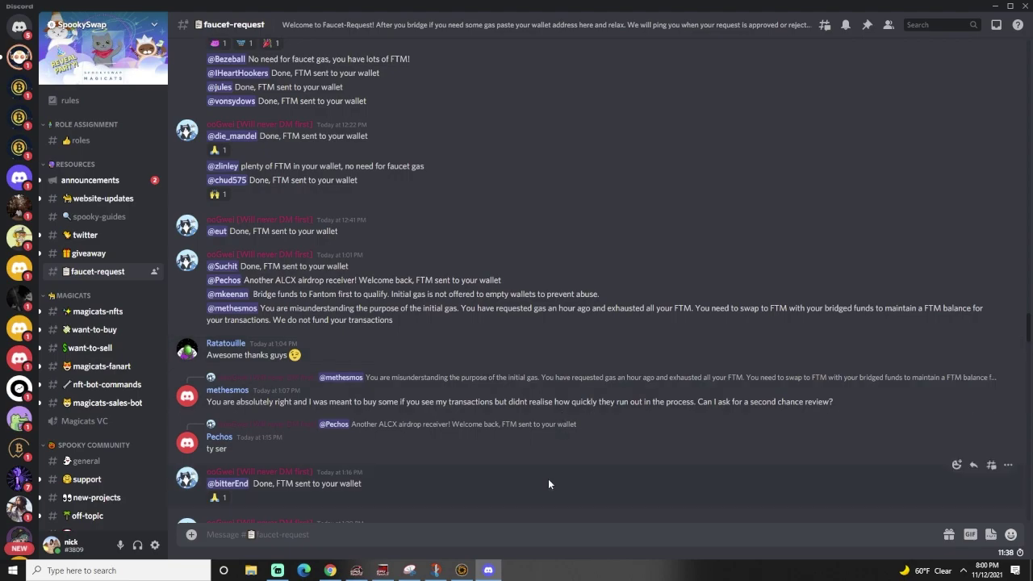
scroll(547, 476, down, 10)
scroll(540, 474, down, 15)
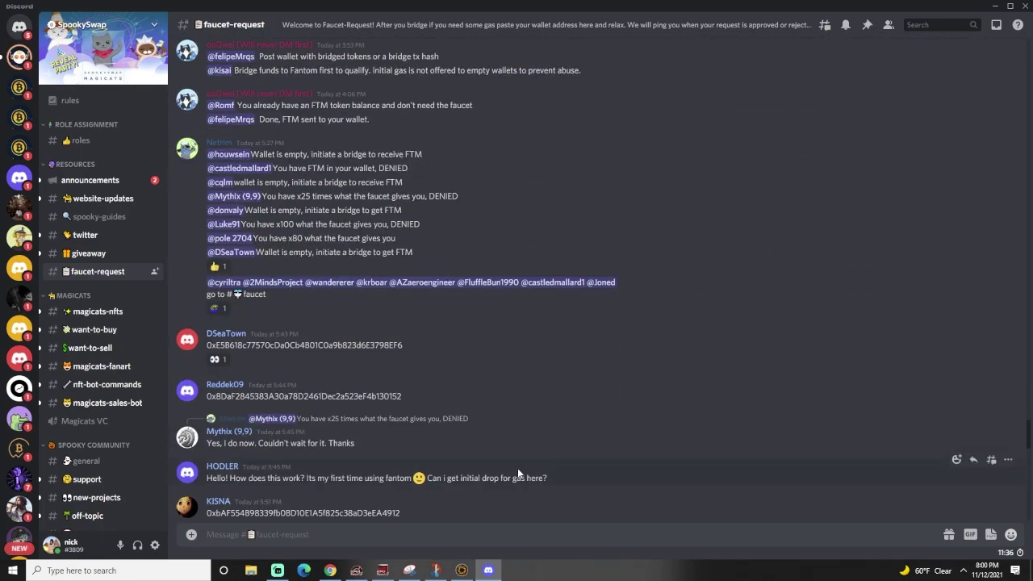
scroll(398, 486, down, 12)
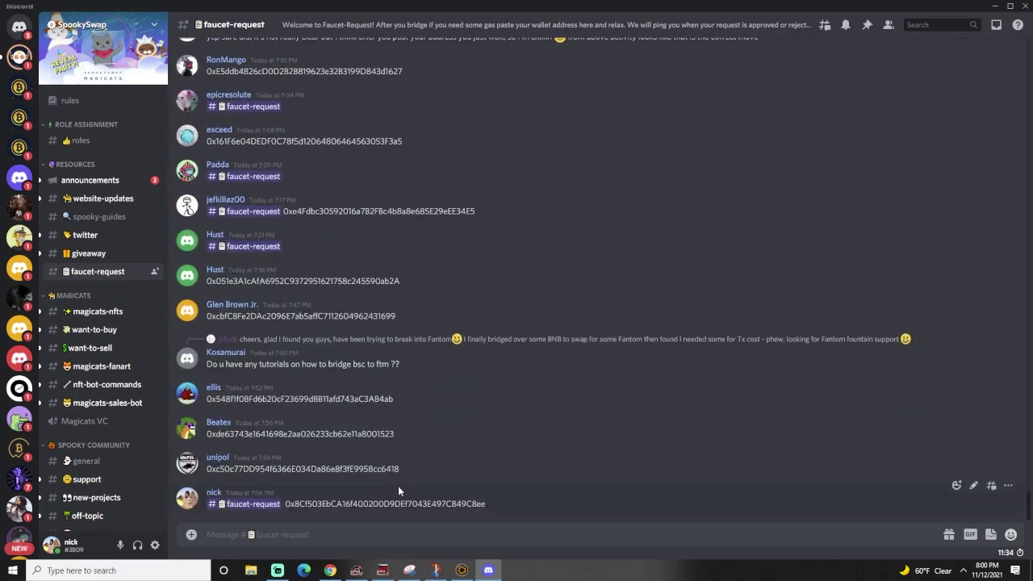
- Switch to Chrome and view the wMEMO token's details among the MetaMask assets on FTM mainnet
click(330, 569)
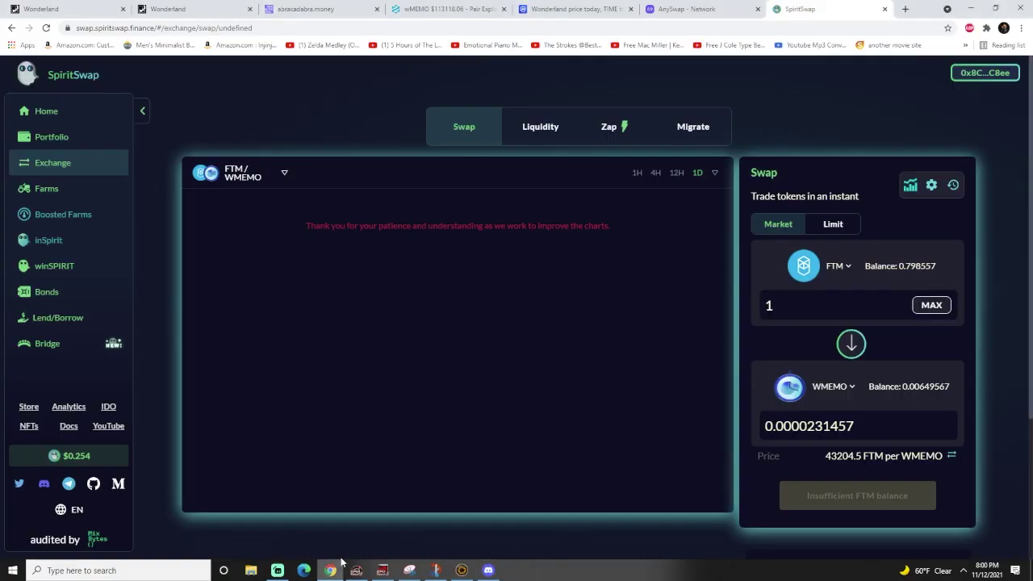
click(986, 28)
click(892, 128)
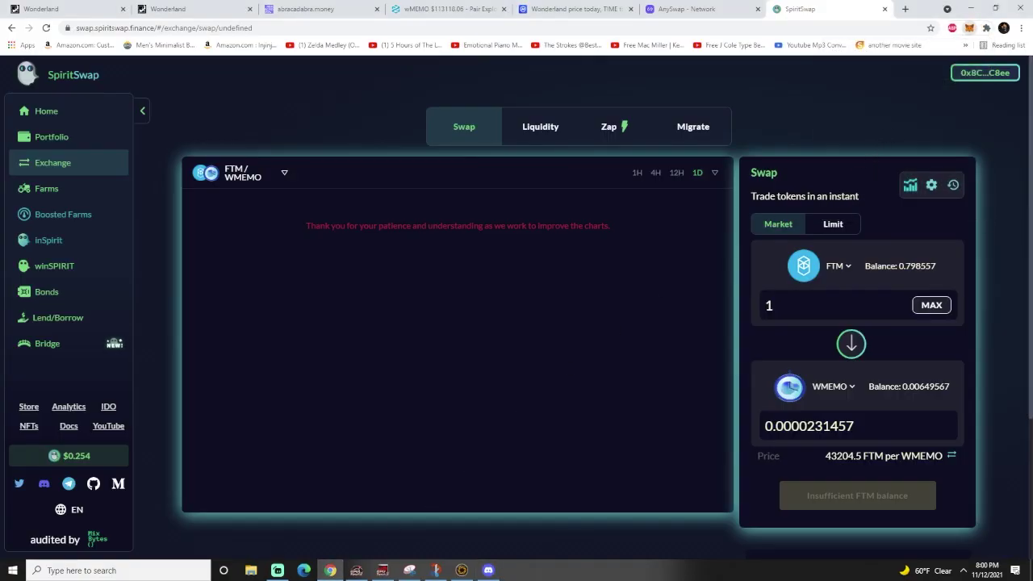
click(847, 239)
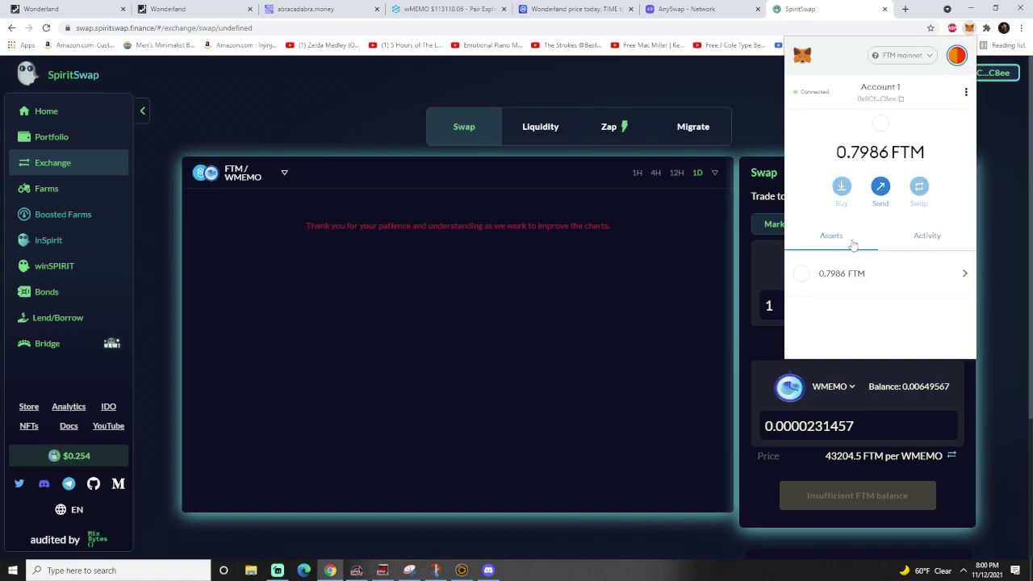
scroll(905, 290, down, 2)
scroll(906, 281, up, 2)
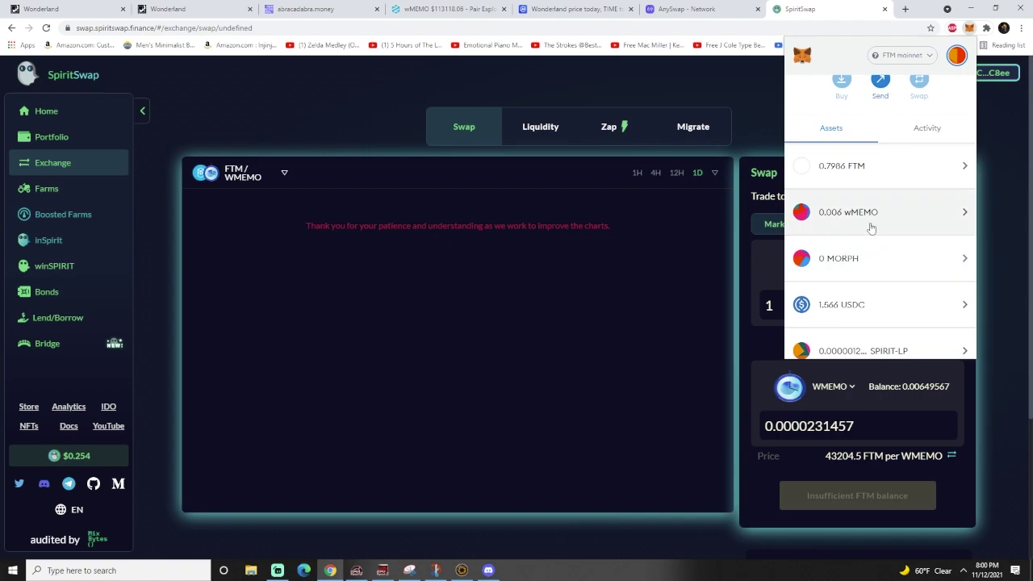
click(870, 224)
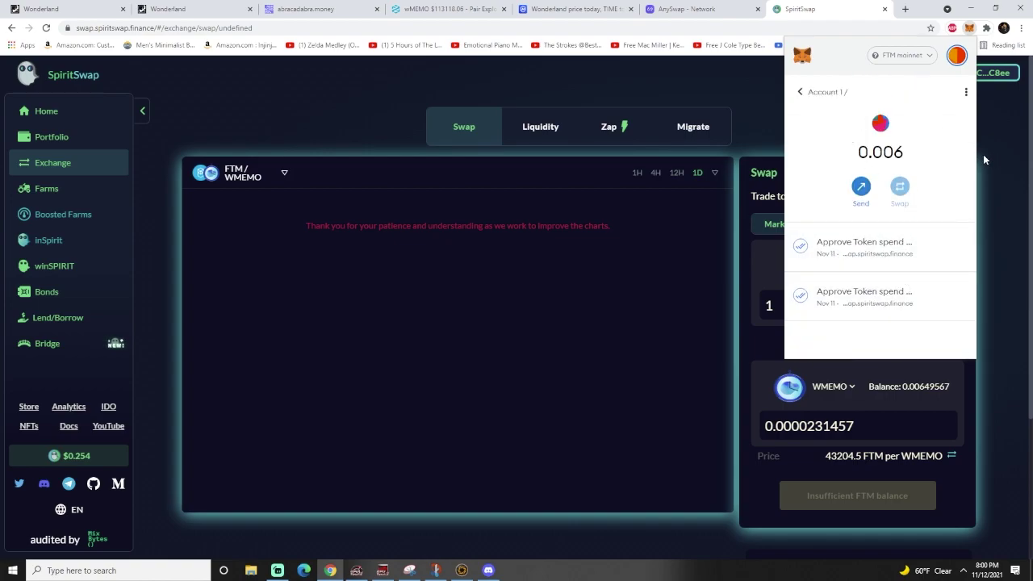
- Load spiritswap.finance, enter the SpiritSwap app and go to its Exchange page
key(Return)
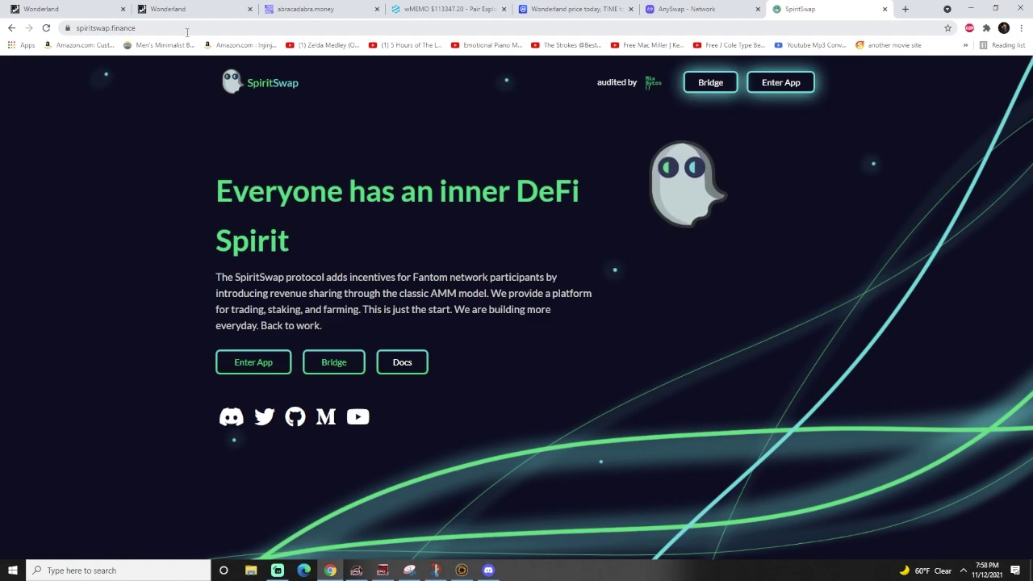
click(776, 84)
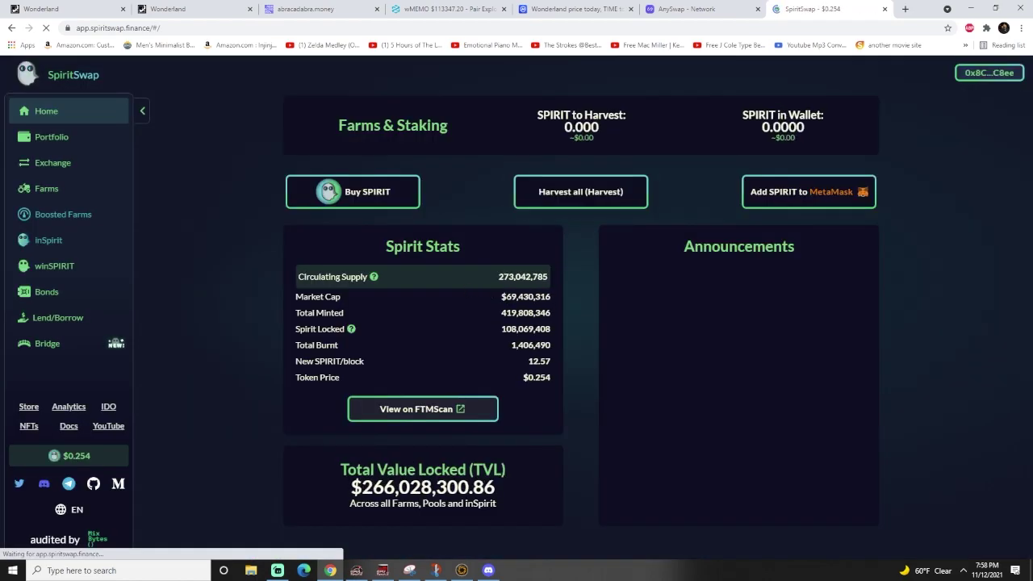
click(50, 166)
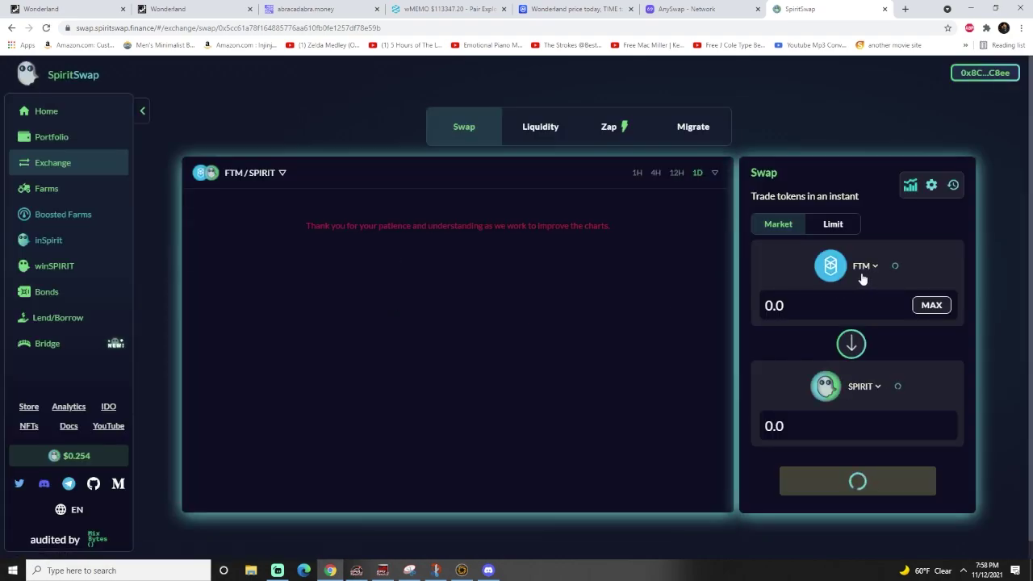
- Search the token list for "w" and choose WMEMO as the token to swap from
click(862, 274)
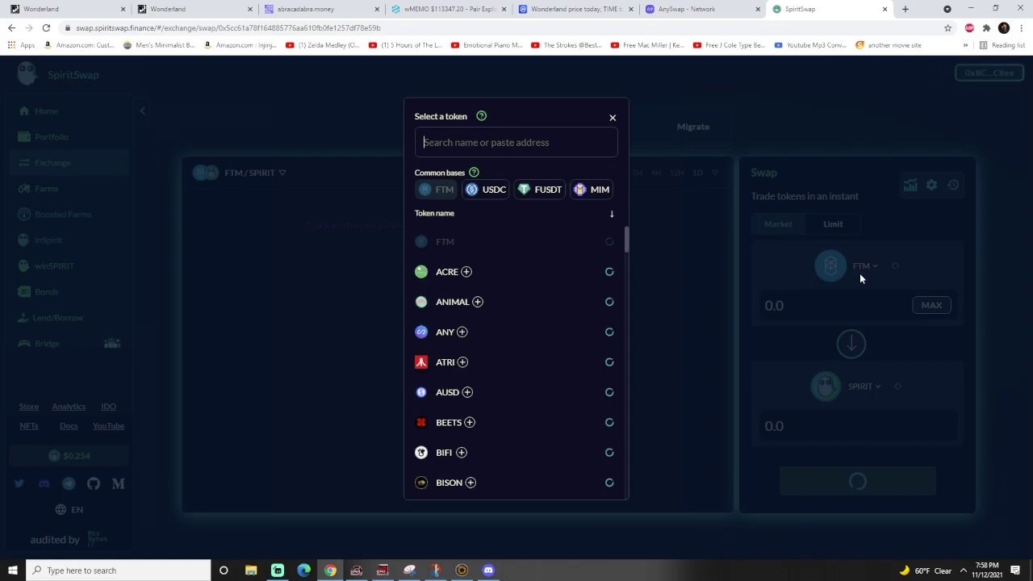
text(w)
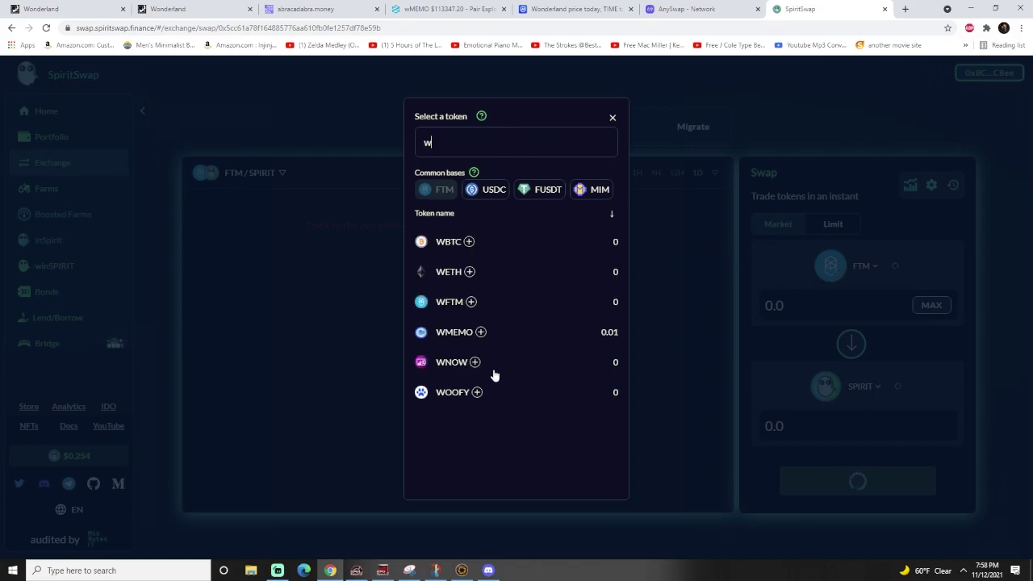
click(455, 332)
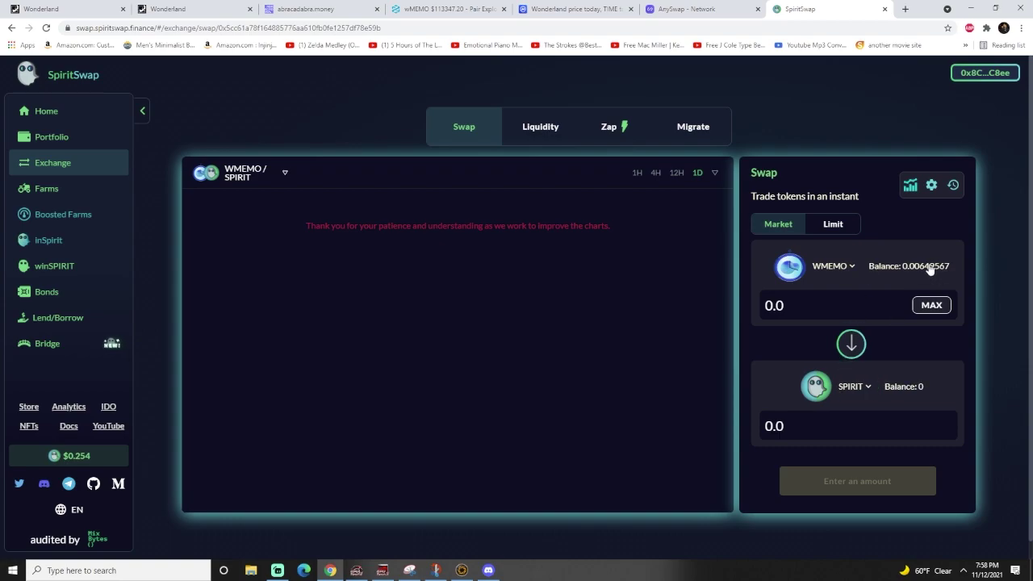
- Replace SPIRIT with FTM as the token to receive in the WMEMO swap
click(840, 391)
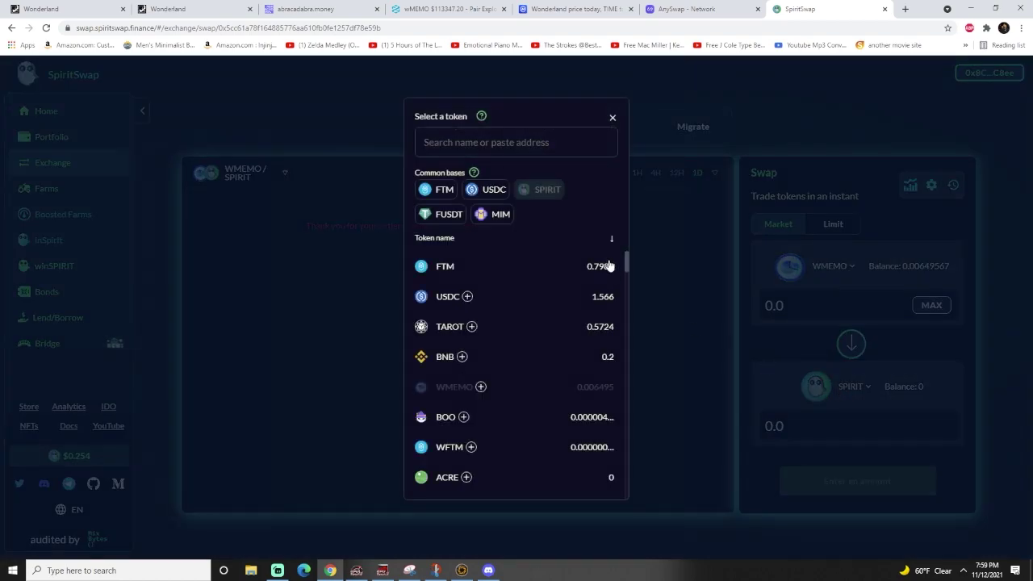
click(494, 275)
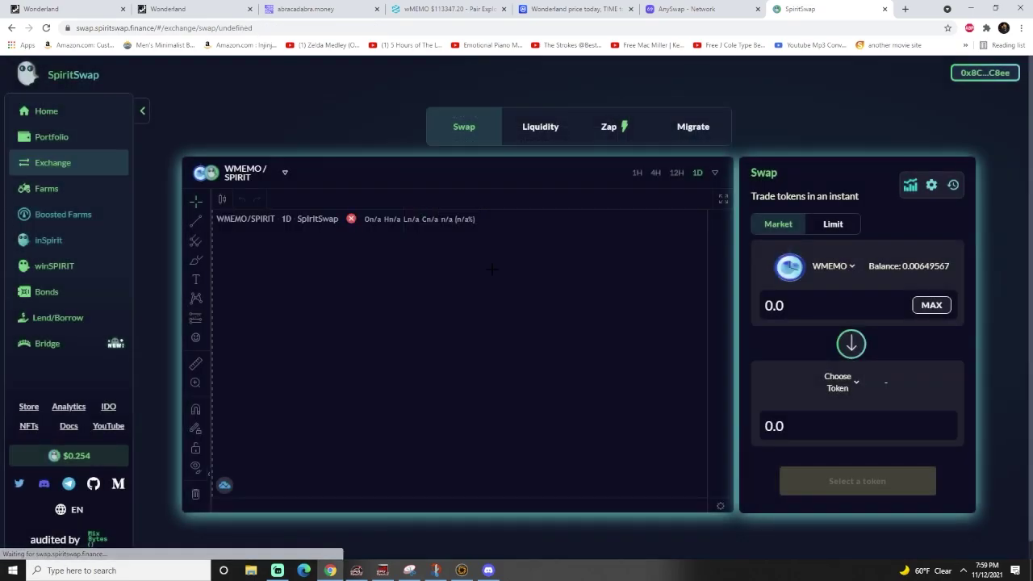
click(855, 389)
click(870, 331)
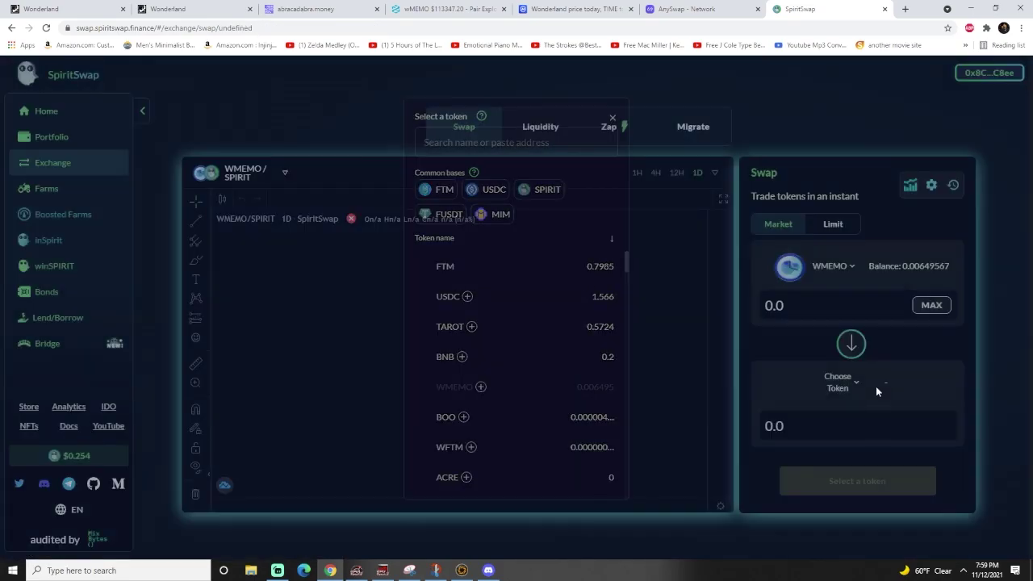
click(839, 388)
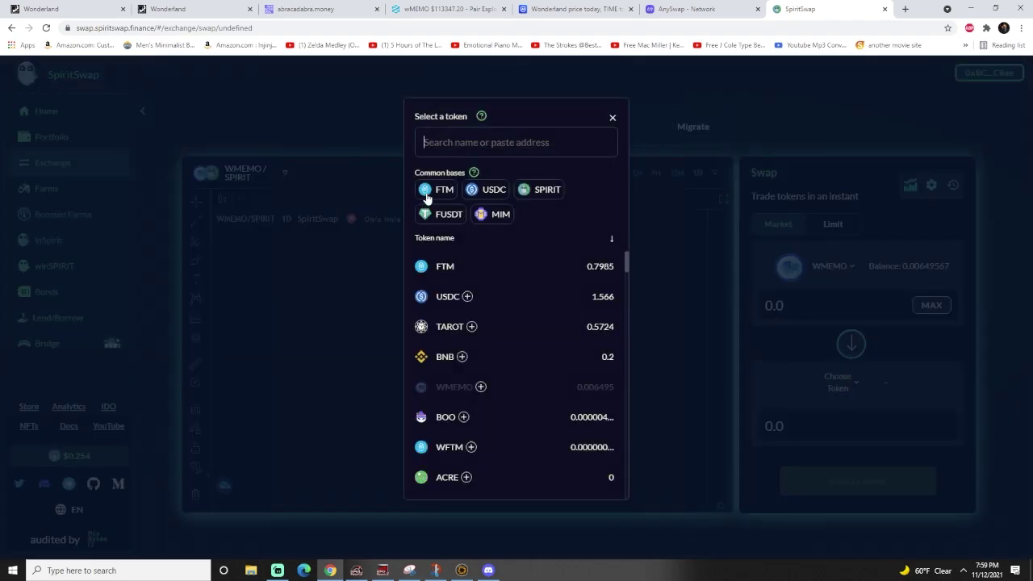
click(468, 266)
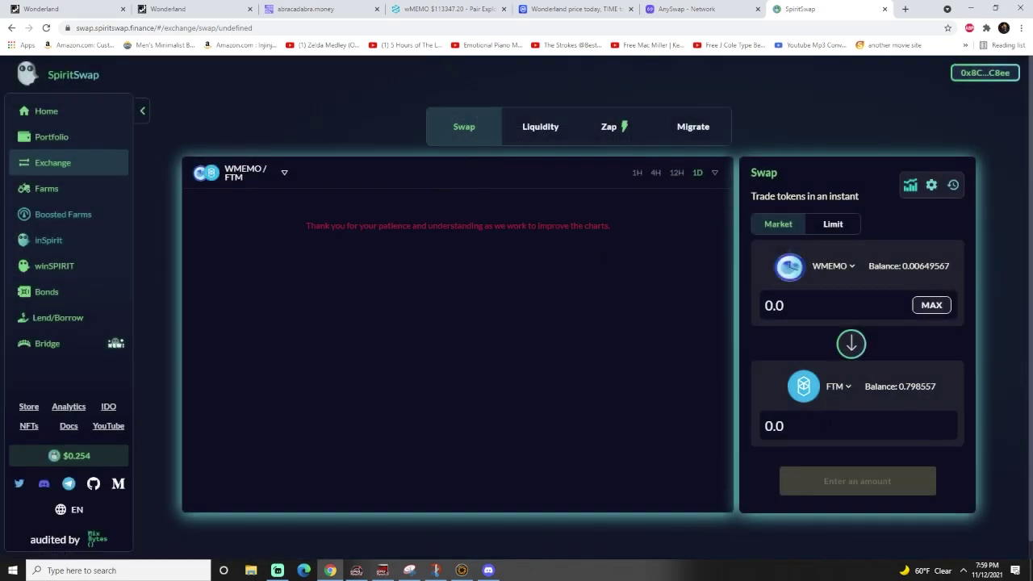
- Set the amount to receive to 1 FTM and confirm the WMEMO swap to send it to MetaMask
text(1)
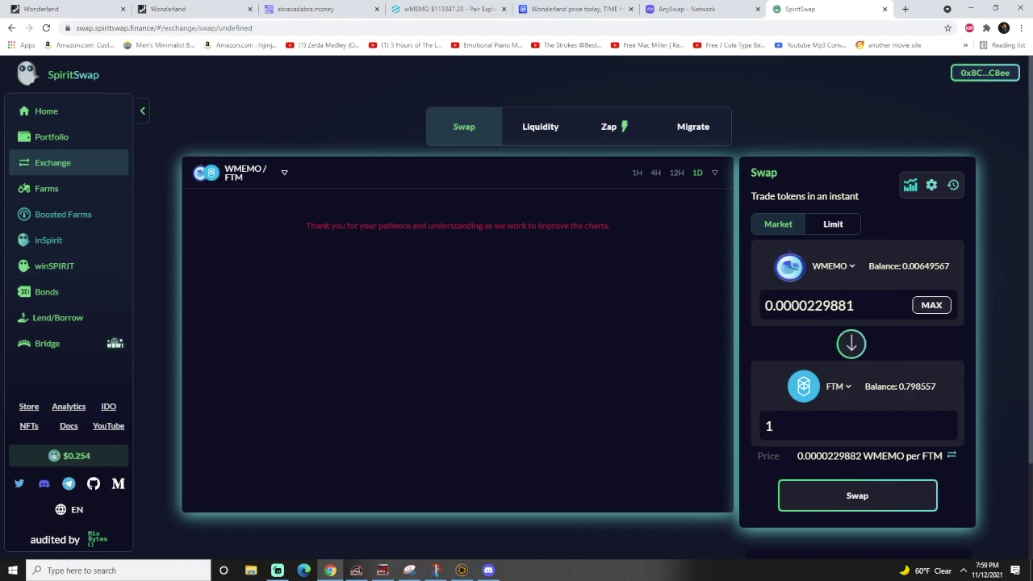
click(874, 493)
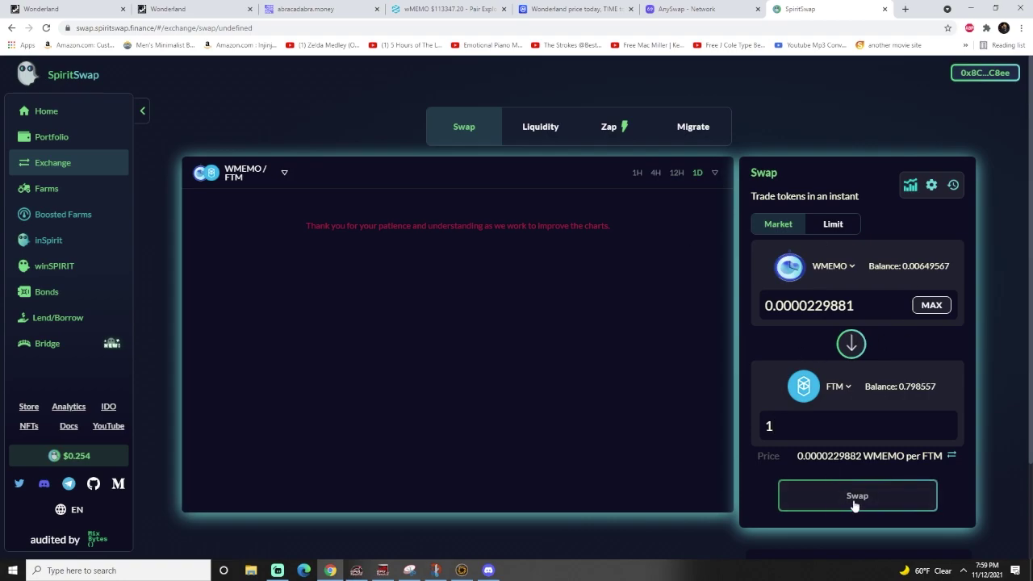
click(854, 500)
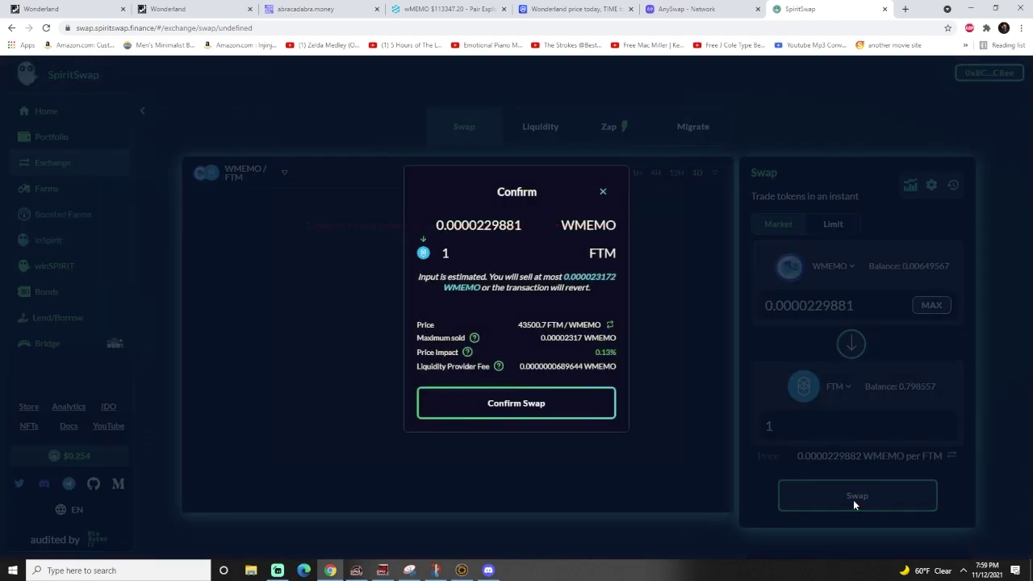
click(540, 405)
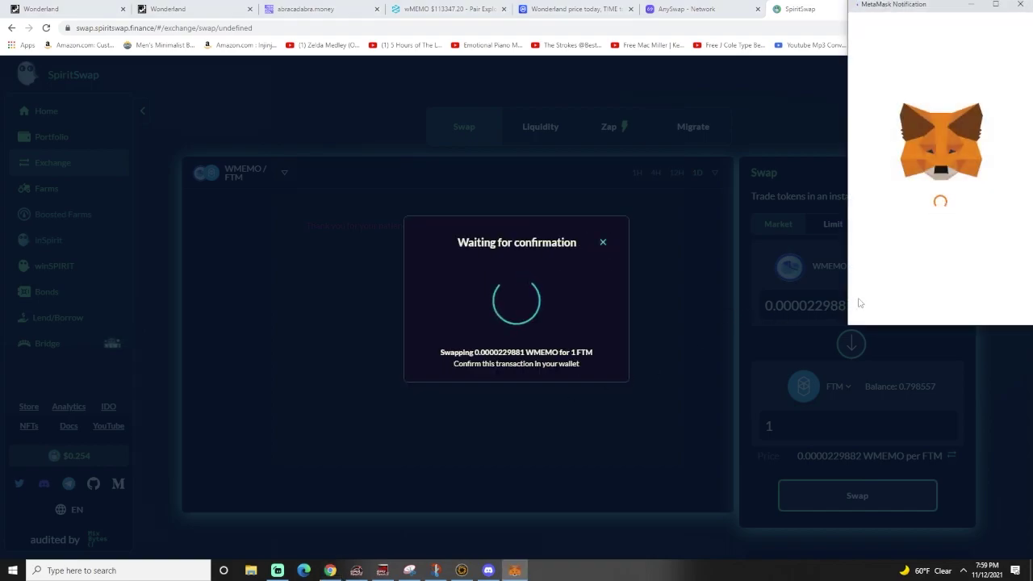
- Review the swap's gas fee details in MetaMask and reject the transaction
scroll(976, 274, down, 3)
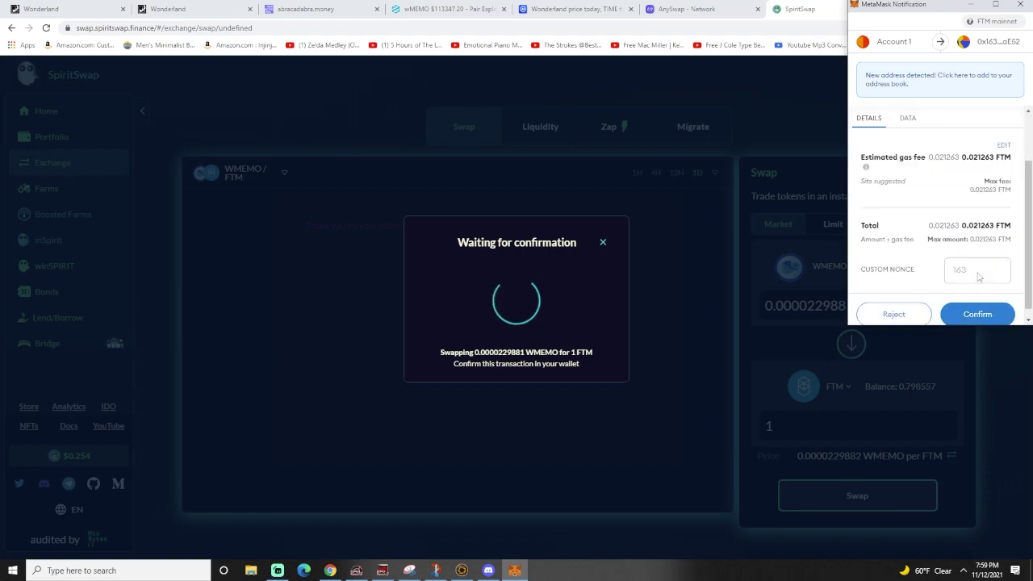
scroll(973, 238, up, 3)
scroll(964, 246, down, 3)
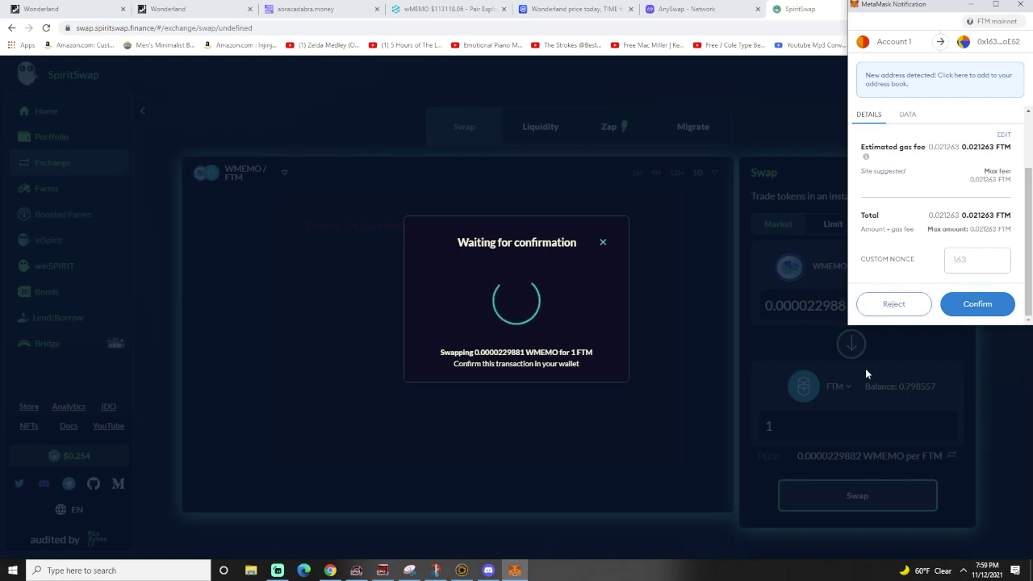
click(896, 305)
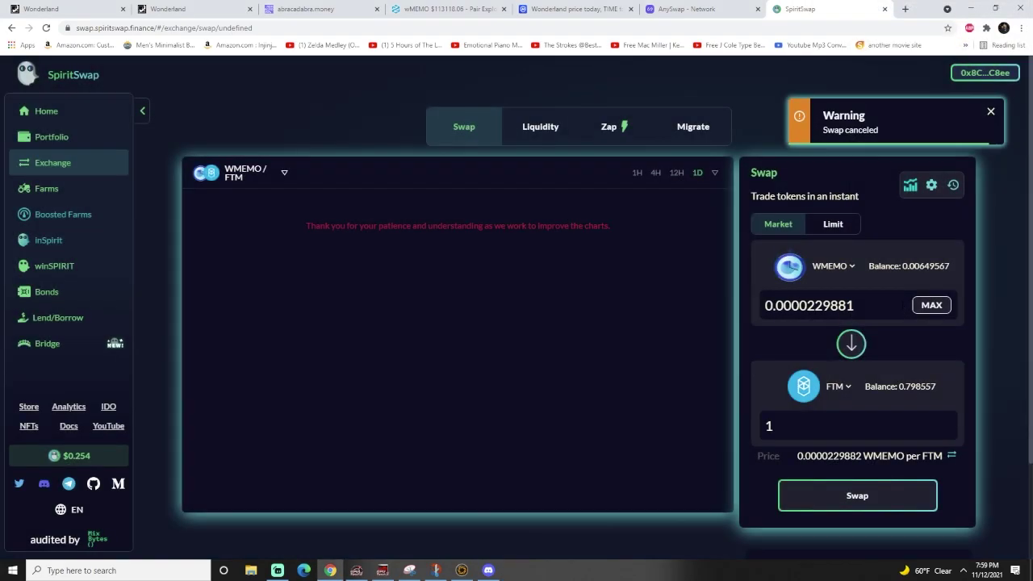
click(991, 112)
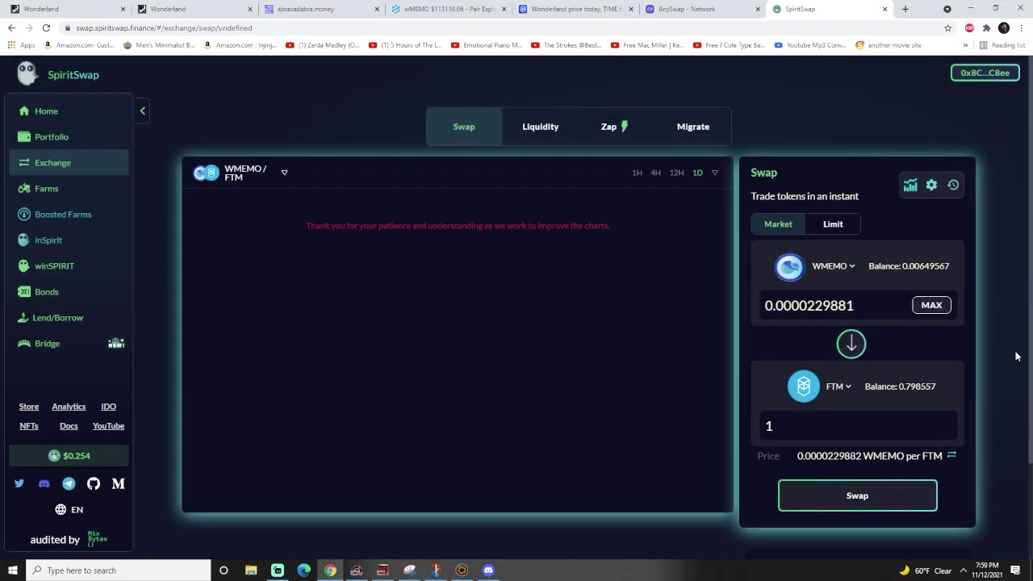
- Reverse the swap pair to trade FTM for WMEMO and switch back to Discord's faucet-request channel
click(850, 343)
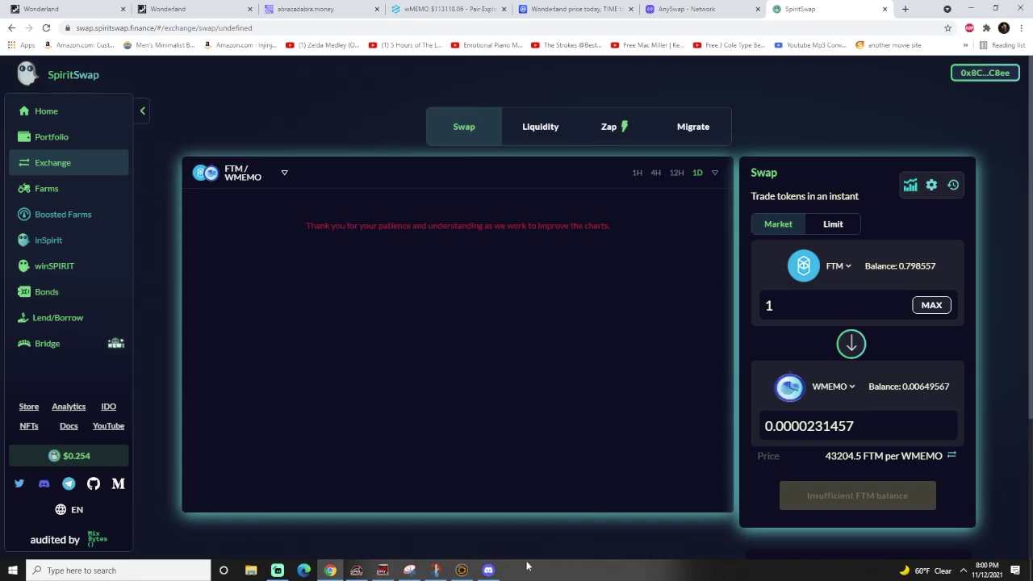
click(488, 569)
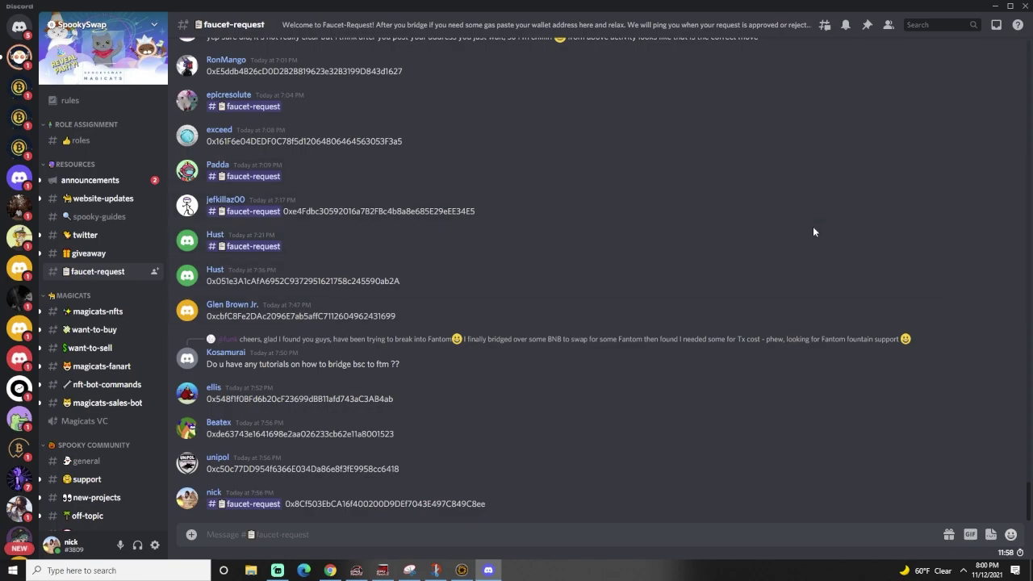
- Examine the posted wallet address and the moderators' earlier replies to requests in SpookySwap's faucet-request channel
drag(487, 503, 259, 511)
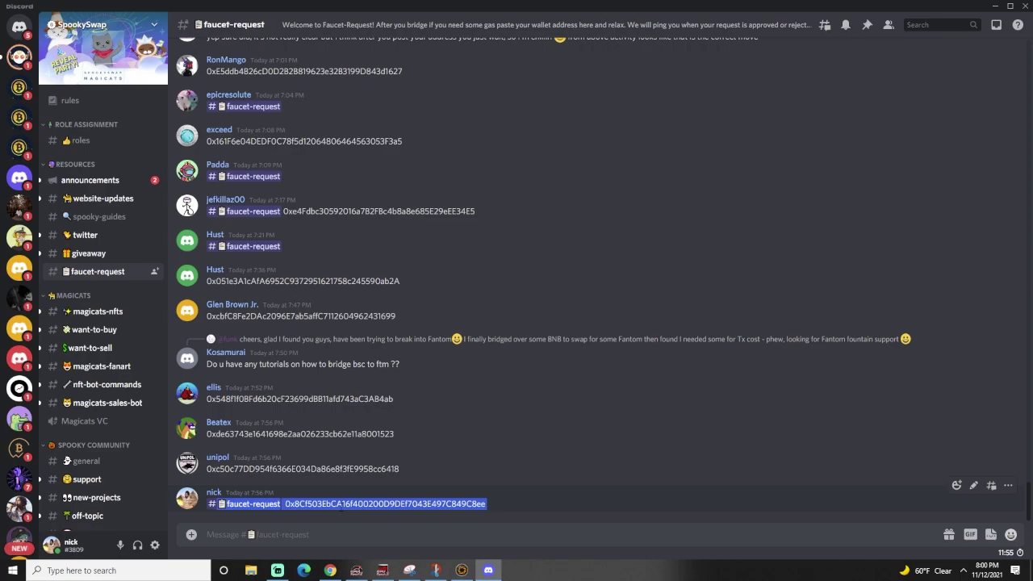
scroll(371, 496, up, 6)
scroll(371, 497, up, 15)
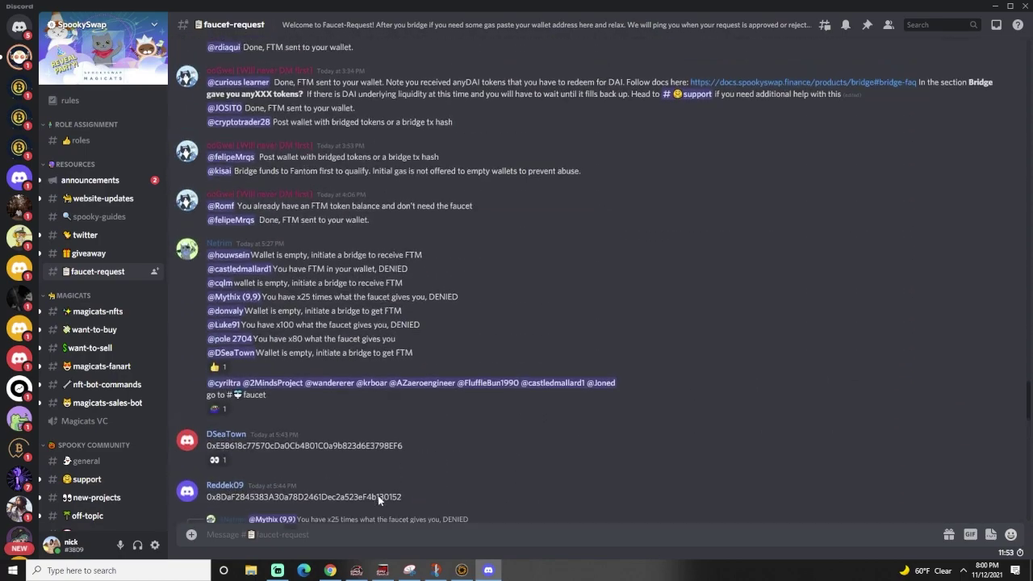
scroll(396, 410, up, 2)
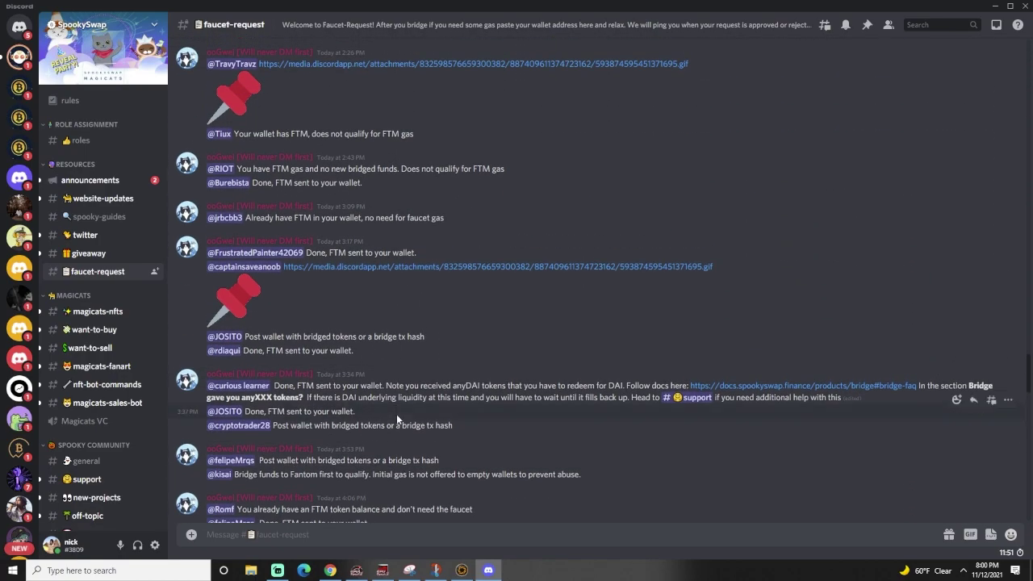
scroll(398, 427, down, 3)
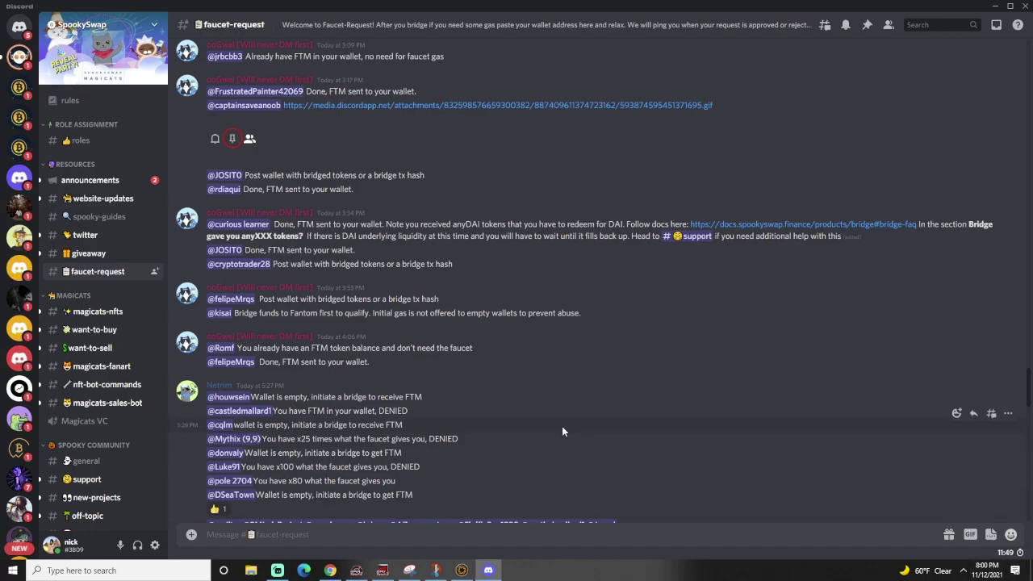
scroll(548, 420, down, 4)
scroll(482, 374, up, 4)
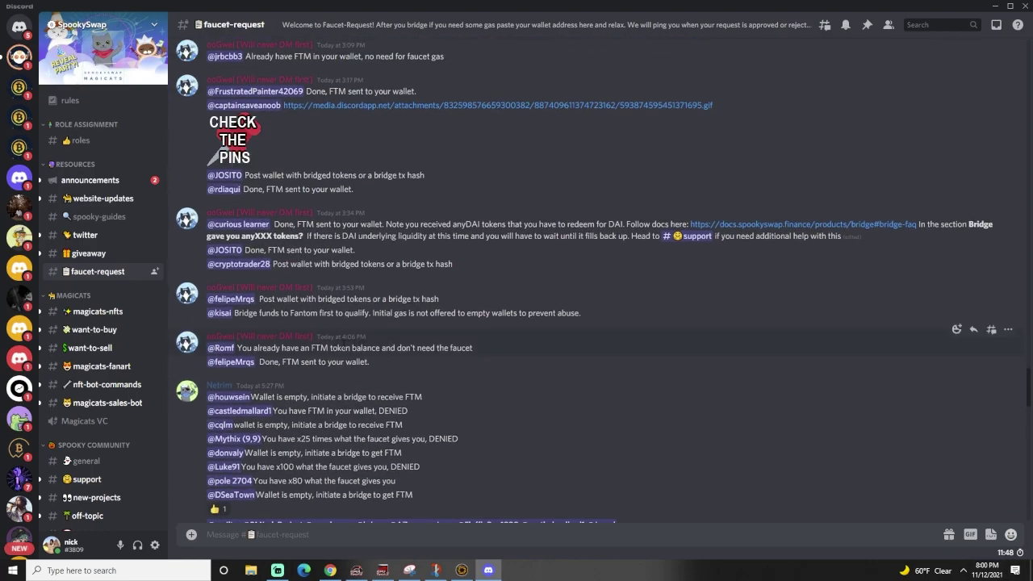
scroll(368, 341, up, 12)
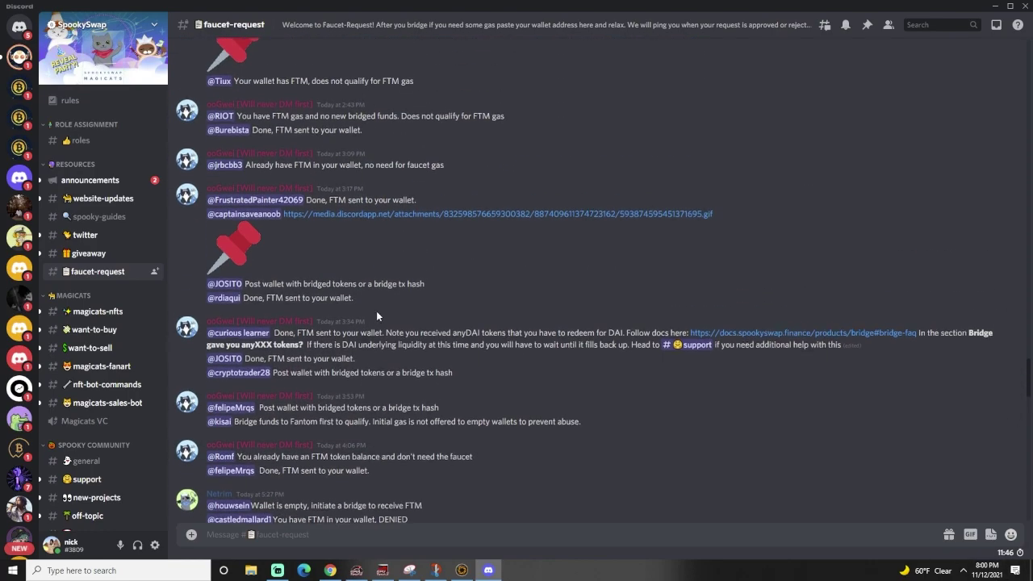
scroll(447, 353, up, 3)
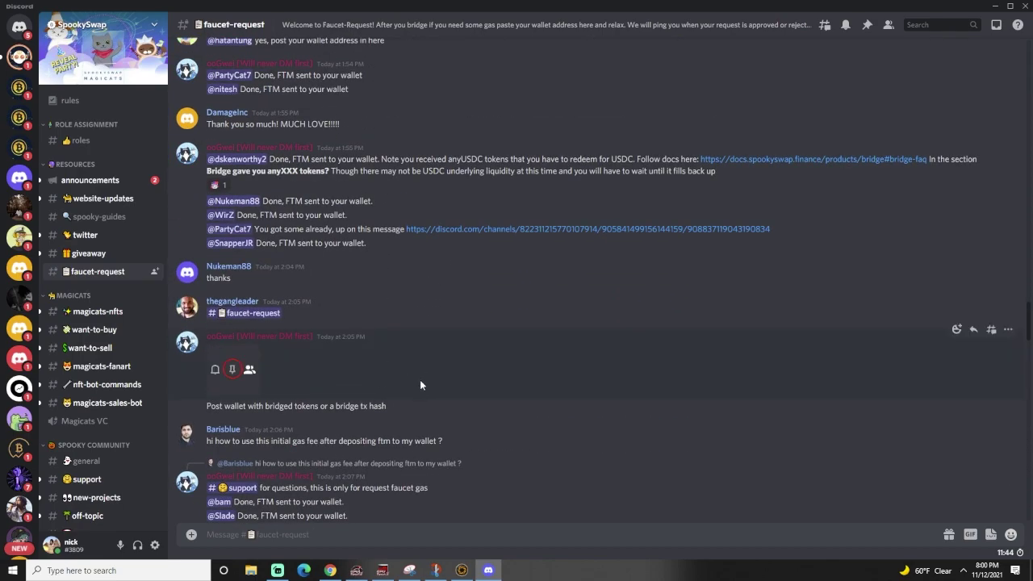
scroll(396, 339, up, 4)
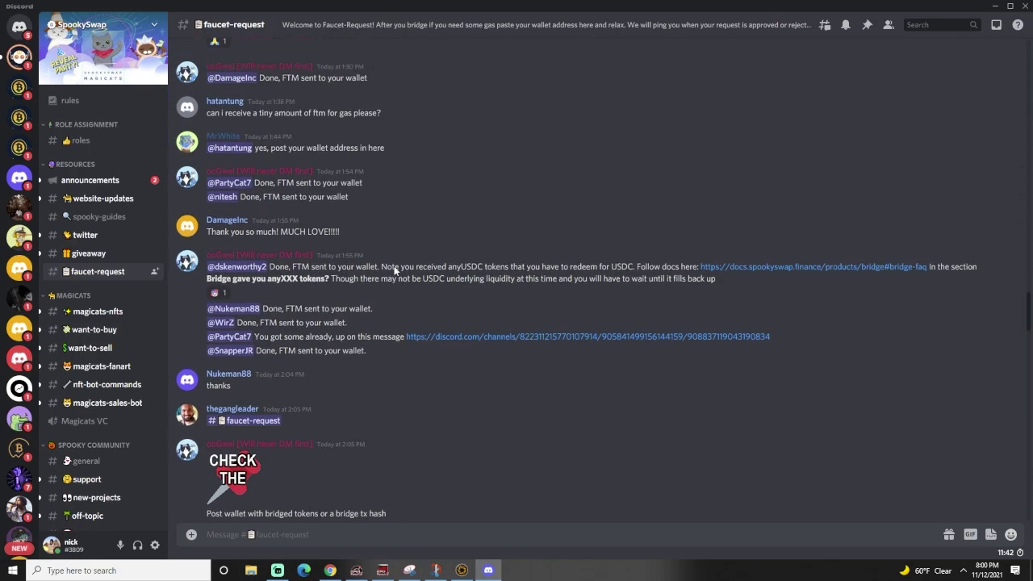
scroll(416, 296, up, 4)
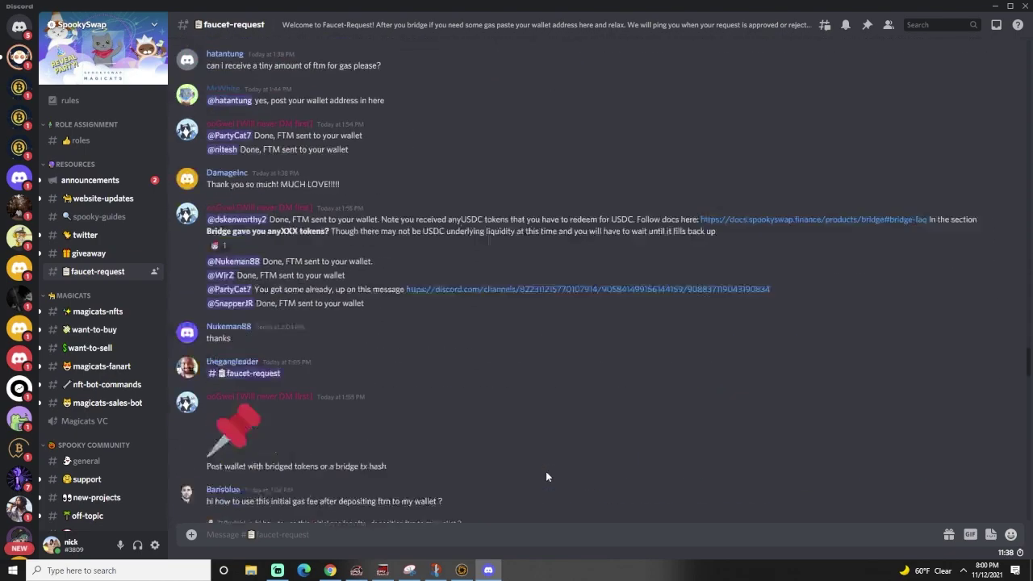
scroll(545, 476, down, 20)
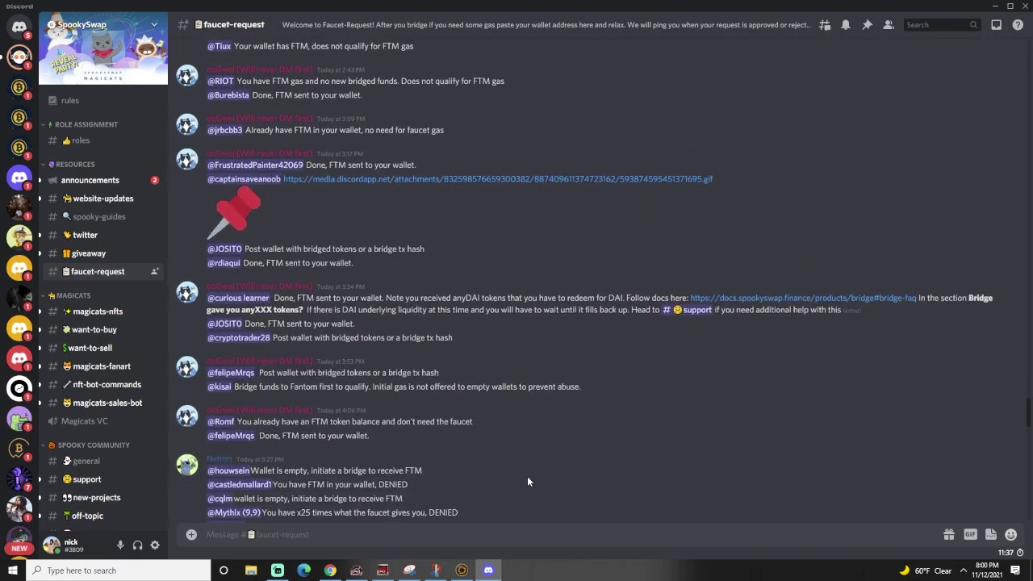
scroll(397, 486, down, 15)
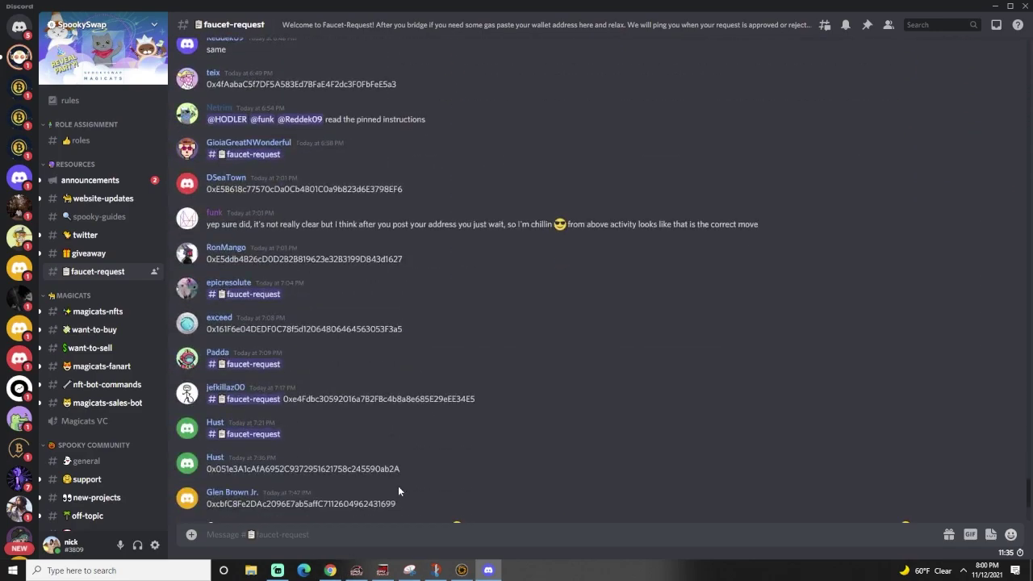
- Switch back to SpiritSwap in Chrome and inspect the wMEMO token among the MetaMask assets on FTM mainnet
click(330, 569)
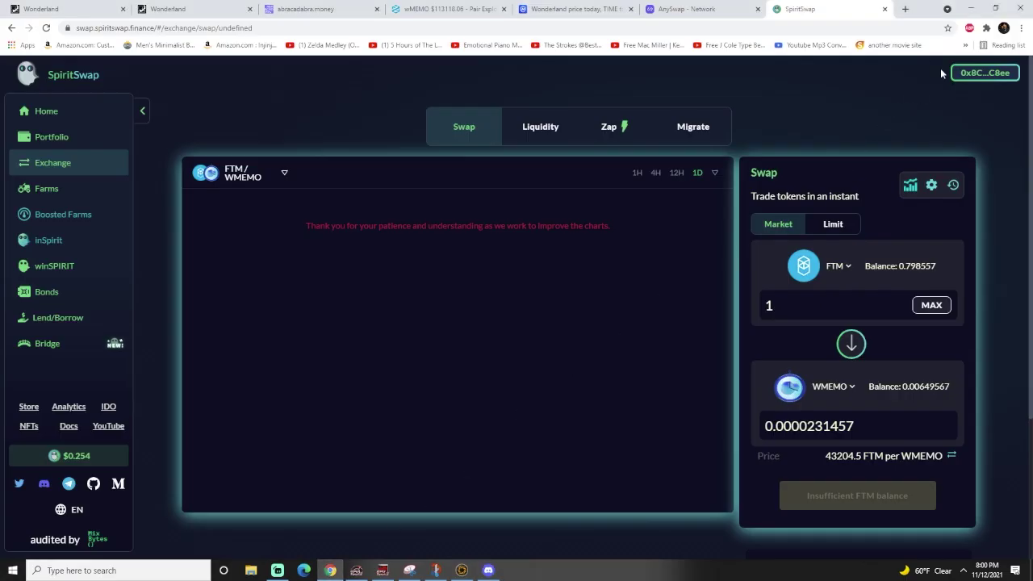
click(986, 27)
click(892, 128)
click(847, 234)
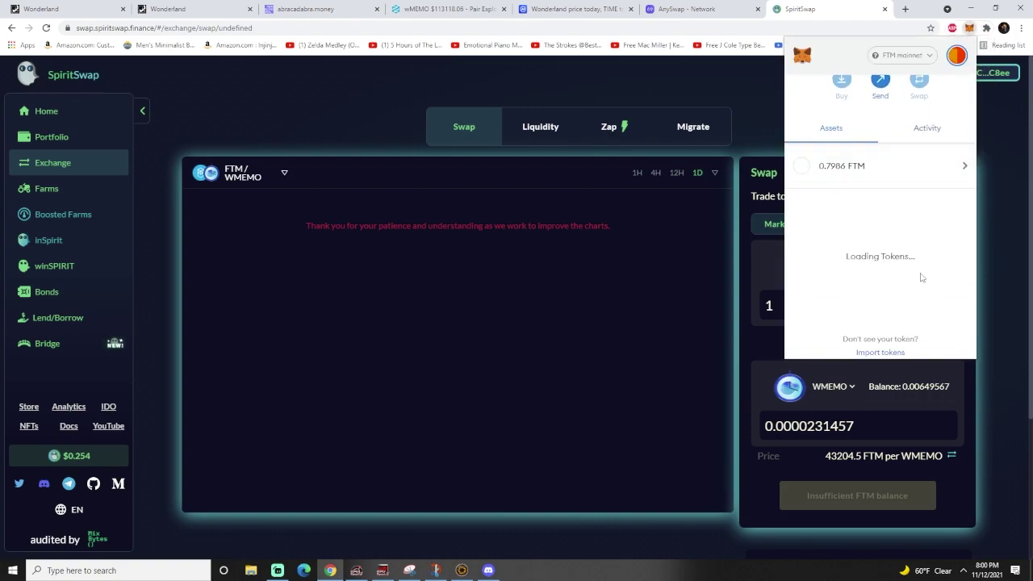
scroll(904, 289, down, 3)
scroll(904, 289, up, 3)
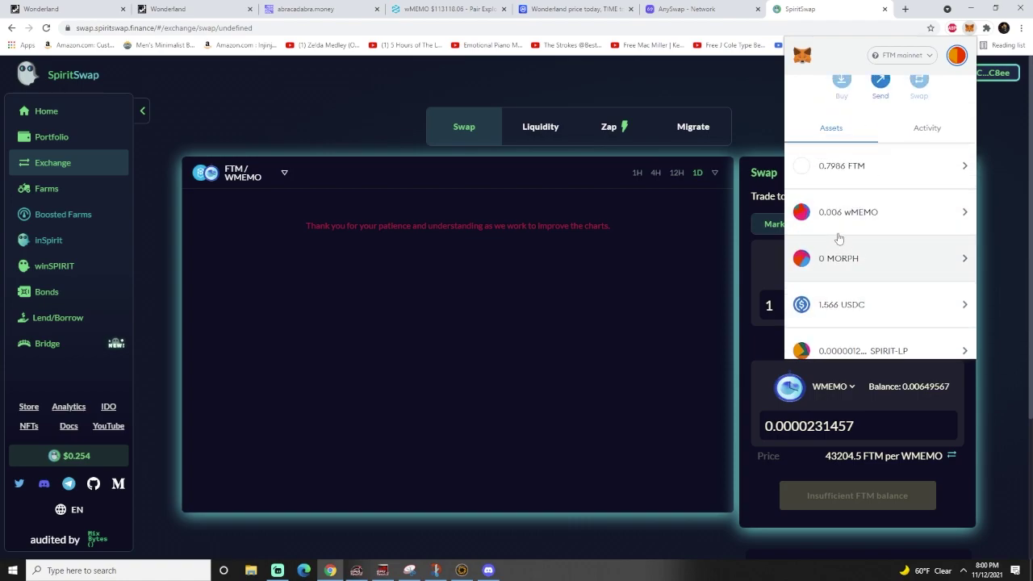
click(870, 224)
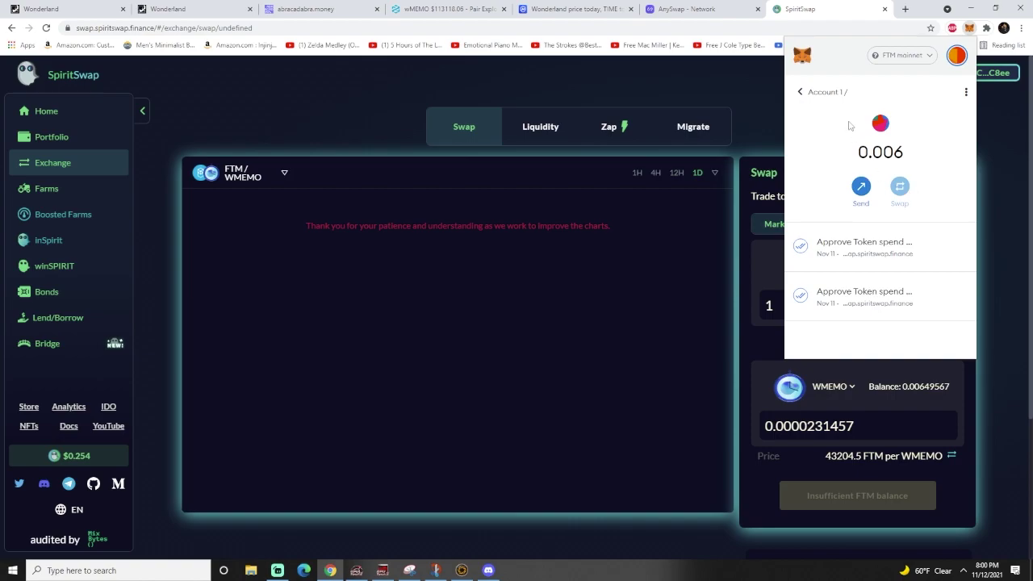
click(799, 93)
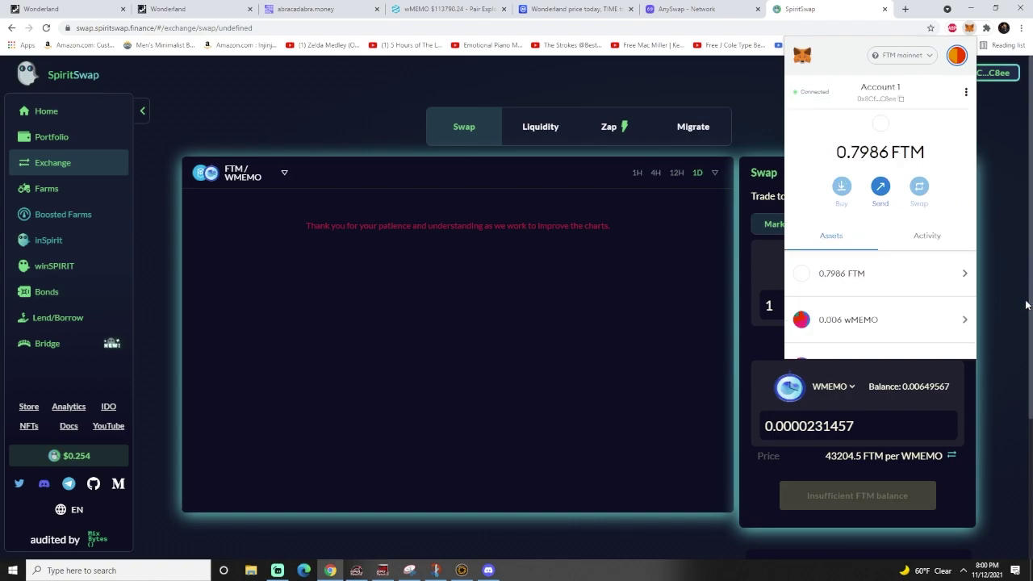
click(752, 142)
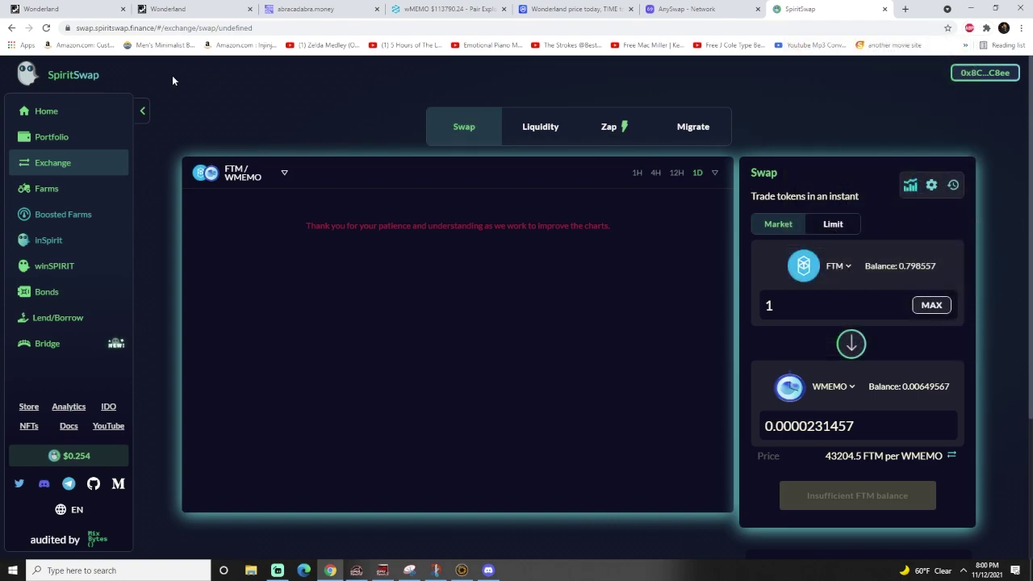
- Hide the wMEMO token from the MetaMask asset list on FTM mainnet
click(985, 32)
click(974, 118)
click(969, 28)
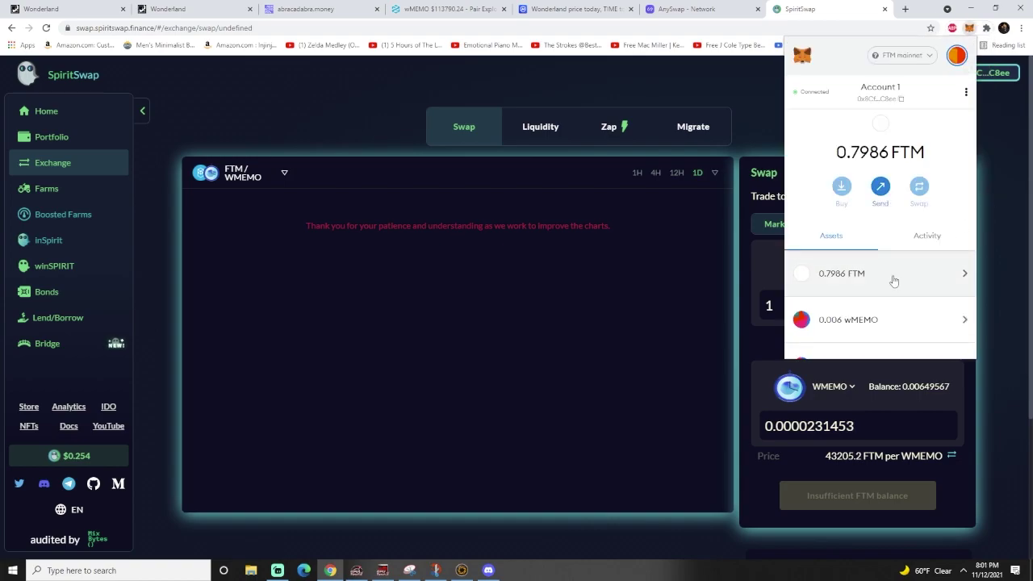
scroll(928, 274, down, 1)
click(939, 270)
click(938, 274)
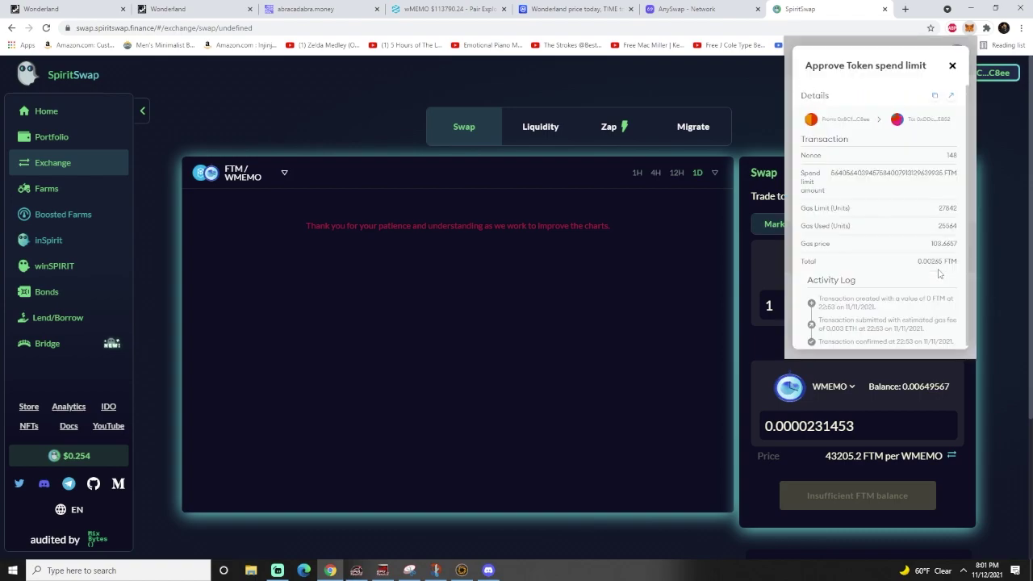
click(953, 66)
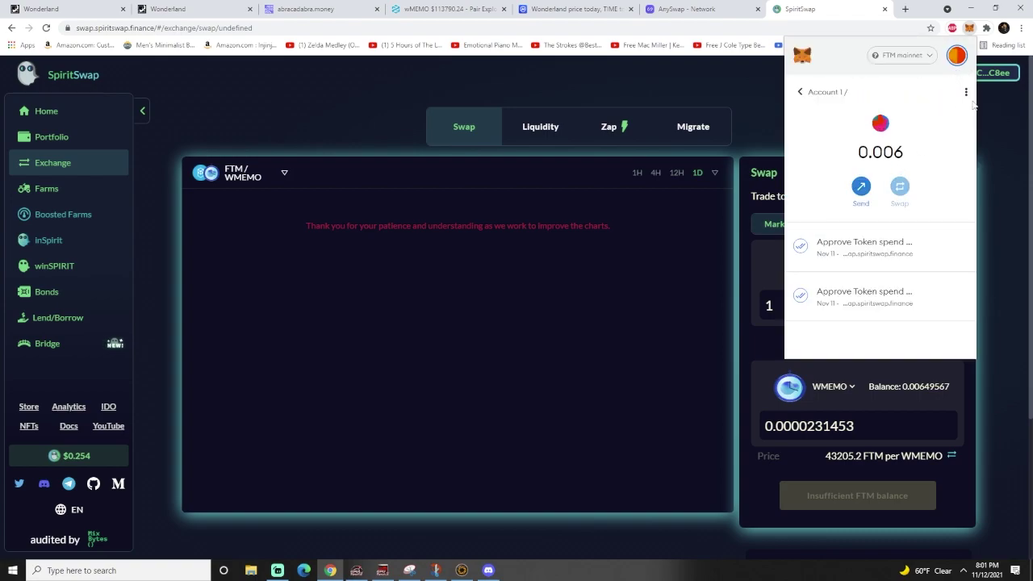
click(968, 93)
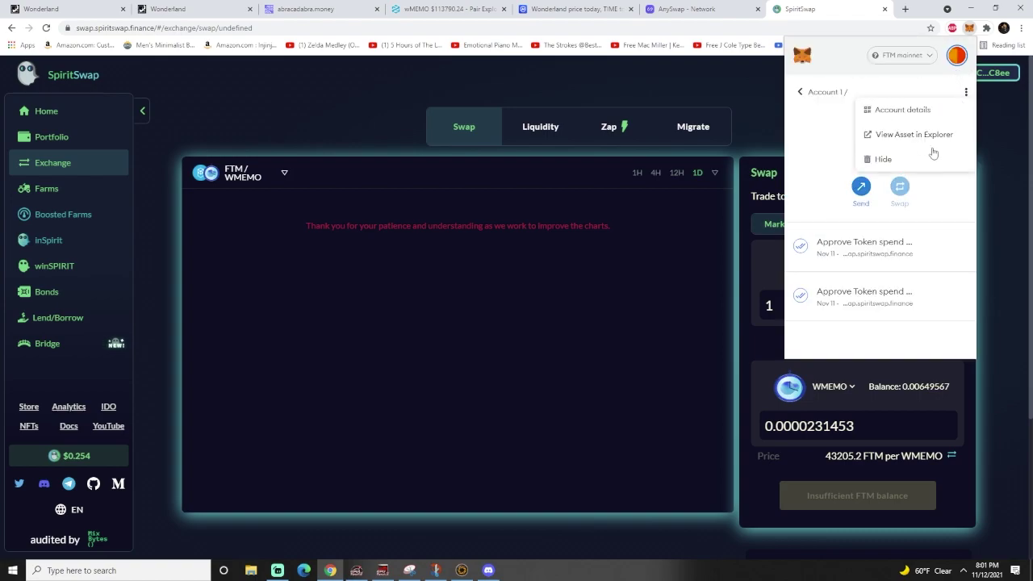
click(882, 159)
click(915, 216)
click(970, 257)
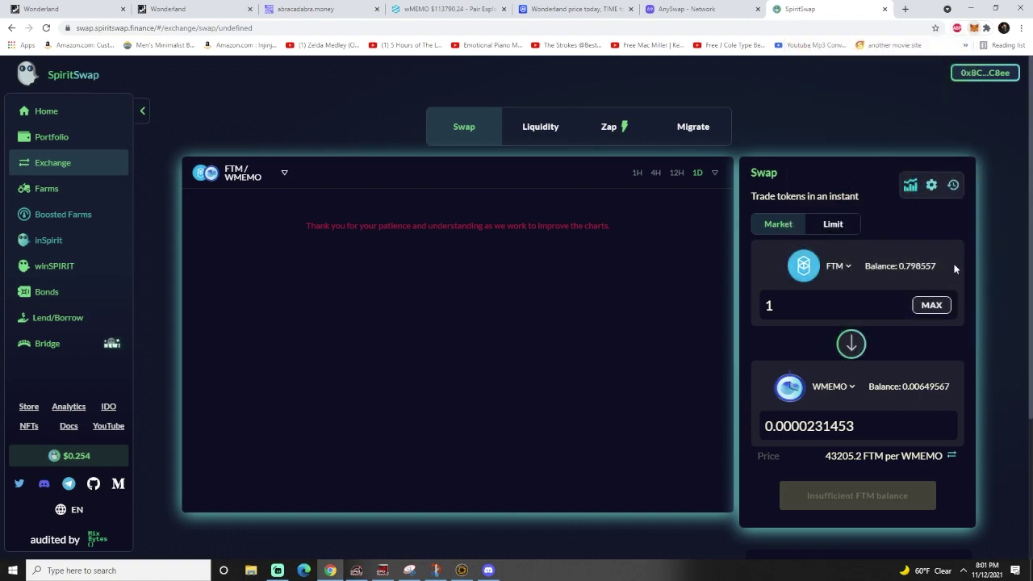
- Reverse the SpiritSwap pair to trade WMEMO for FTM
click(805, 385)
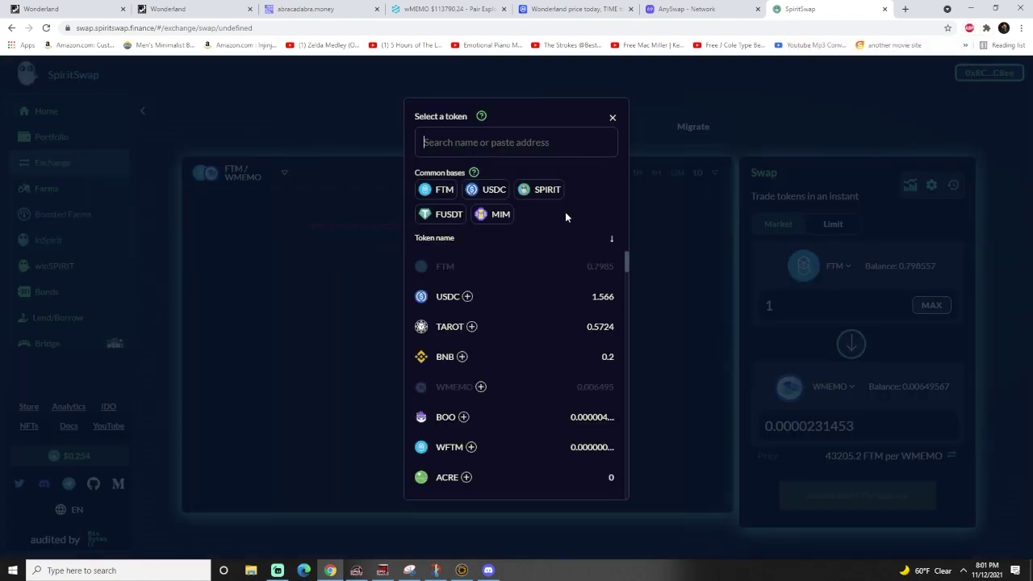
click(849, 341)
click(851, 344)
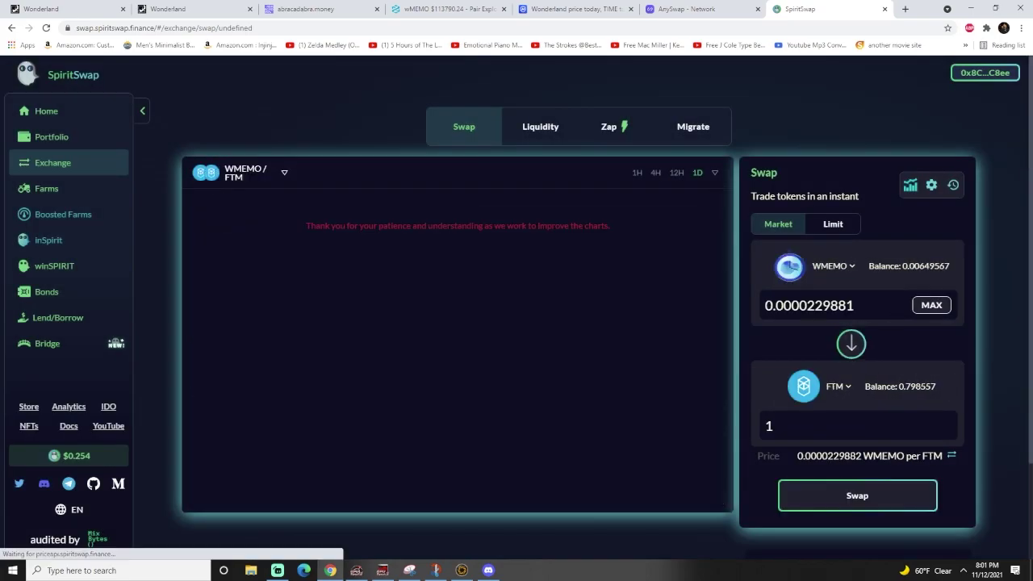
- Find "wmemo" in SpiritSwap's token selection and add the suggested WMEMO token to MetaMask
click(790, 259)
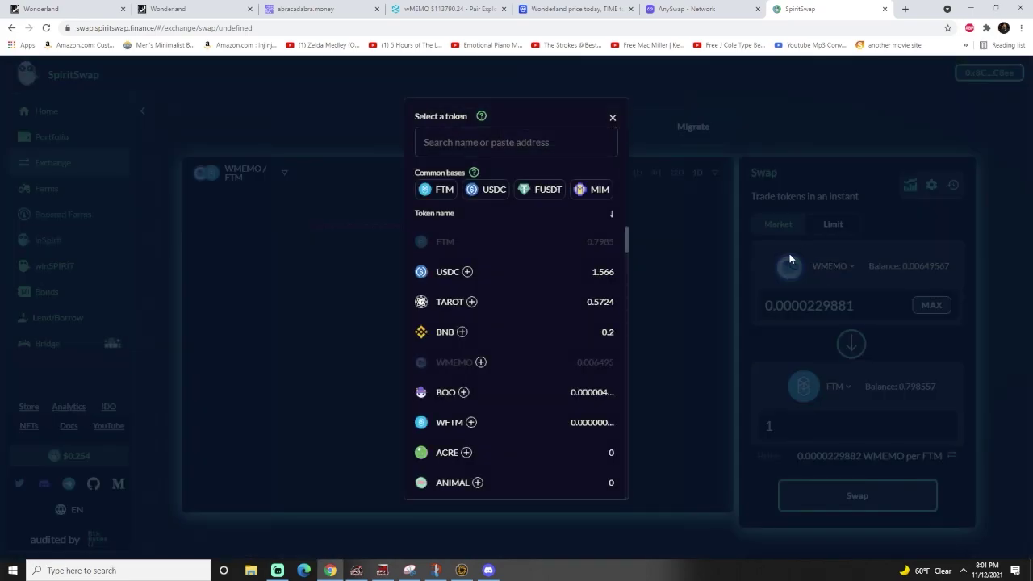
text(w)
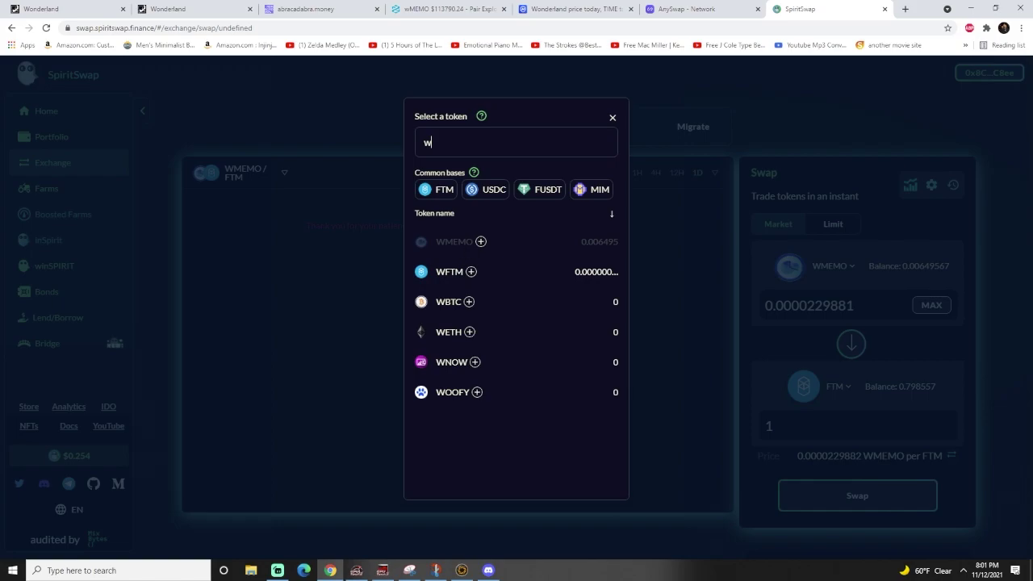
text(memo)
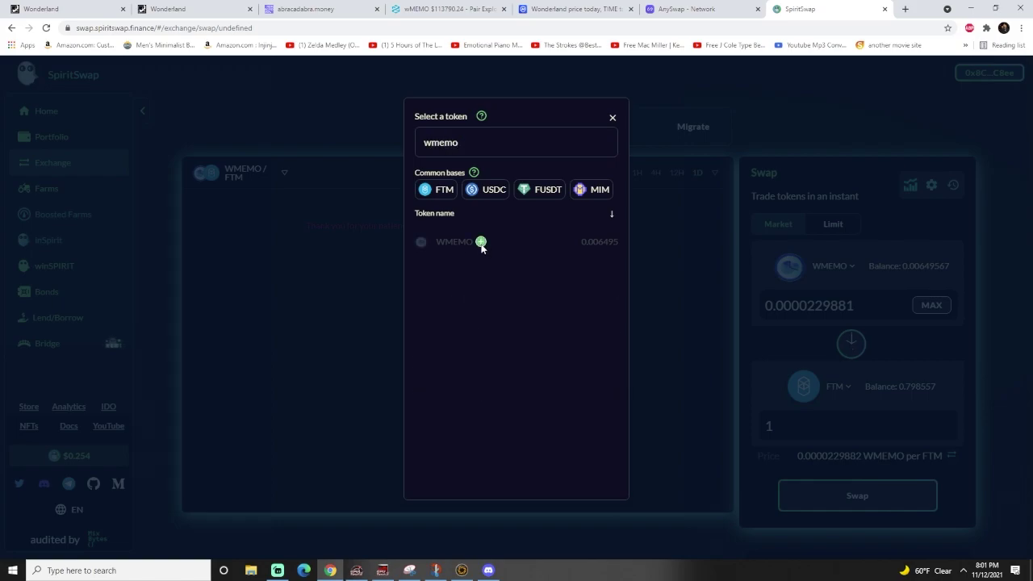
click(481, 242)
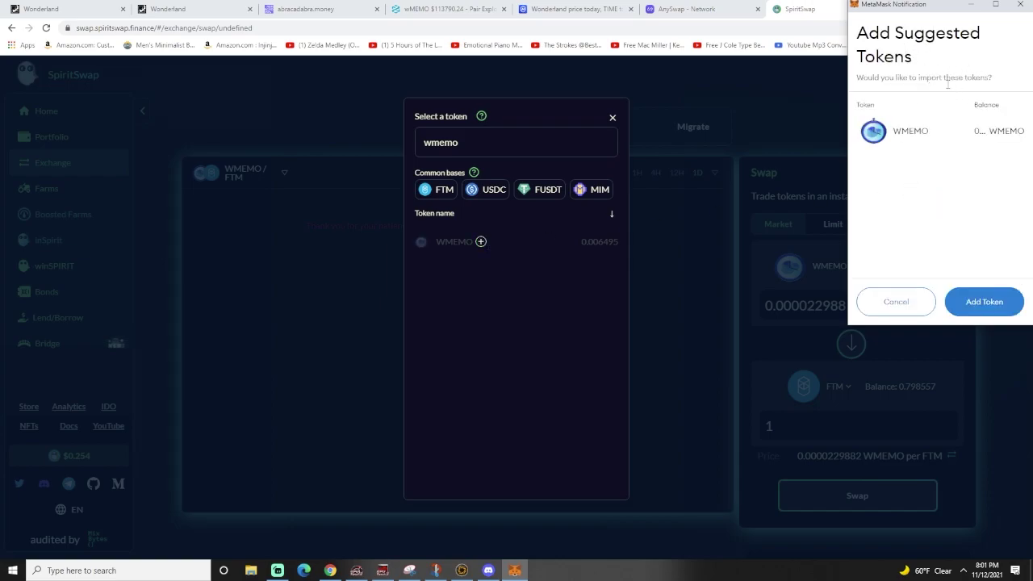
click(979, 297)
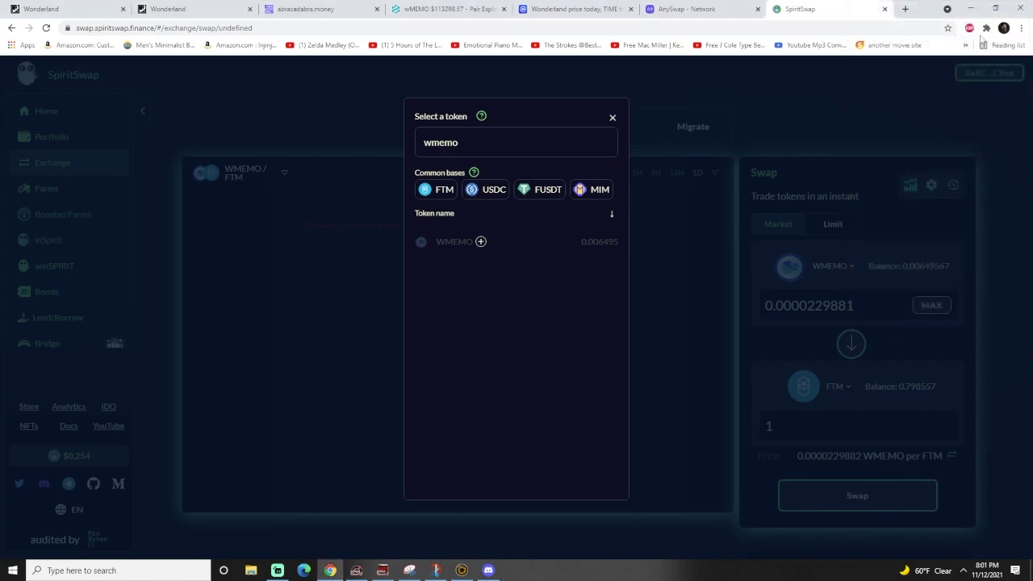
- Check the newly added WMEMO token's balance and activity in MetaMask
click(984, 30)
click(959, 124)
click(969, 28)
scroll(879, 177, down, 2)
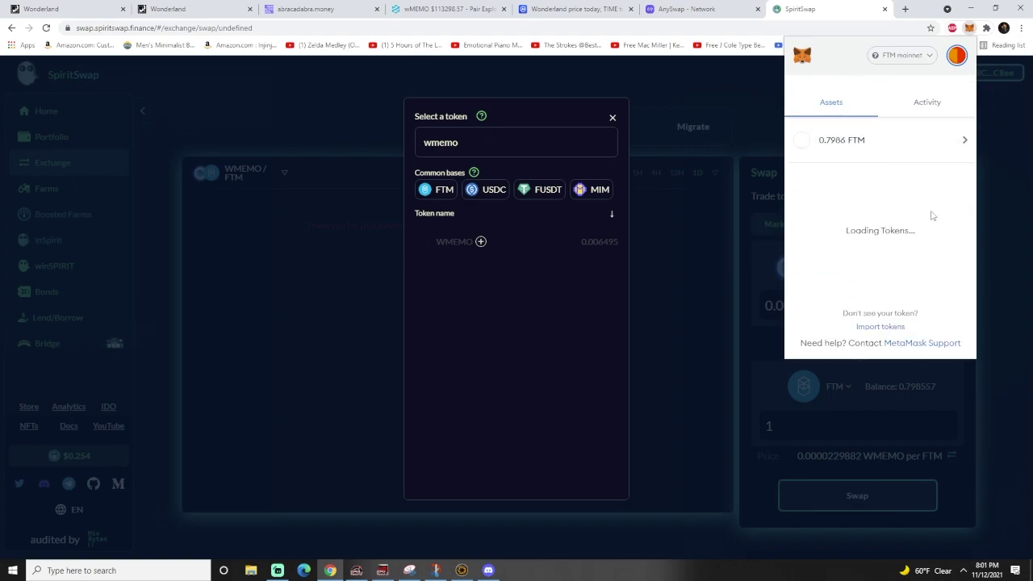
scroll(930, 219, down, 10)
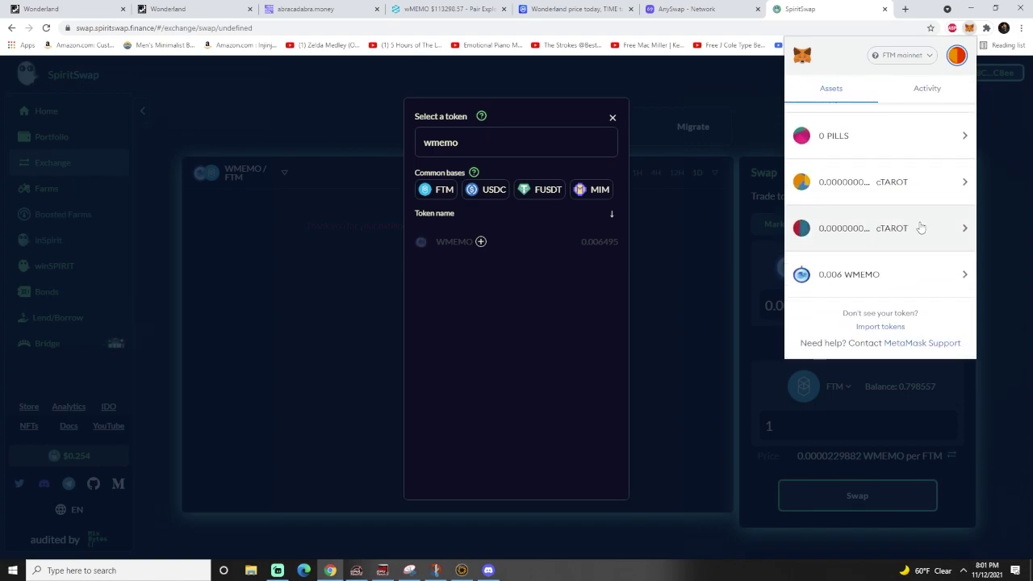
click(885, 274)
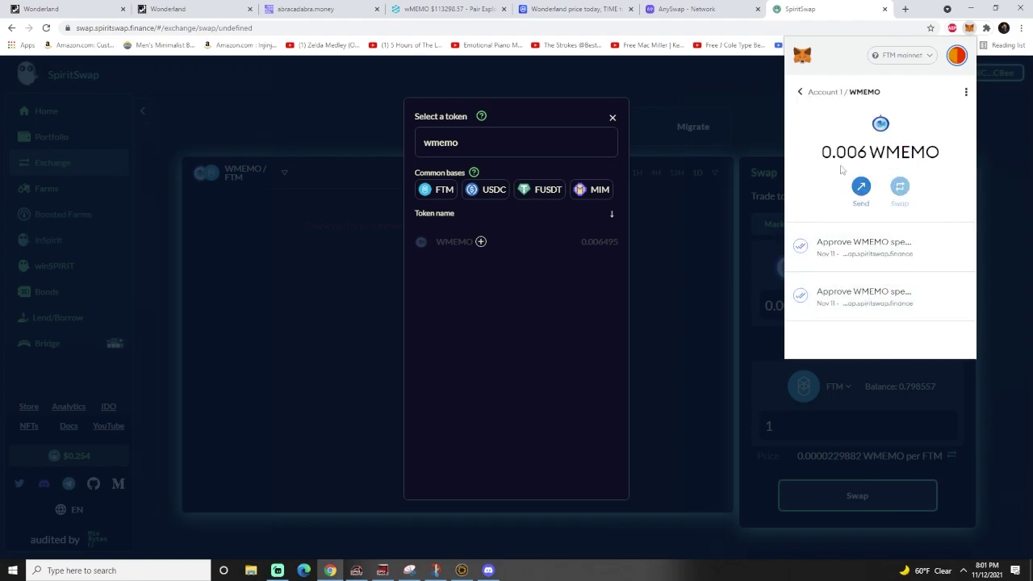
click(997, 191)
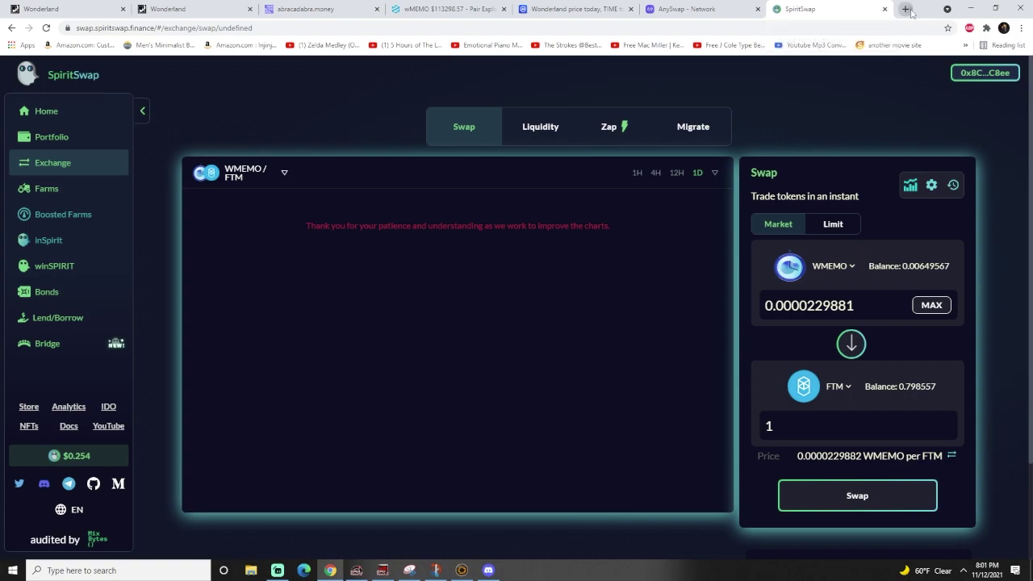
- Enter the address morpheusswap.app/pools in a new browser tab
click(905, 9)
text(mo)
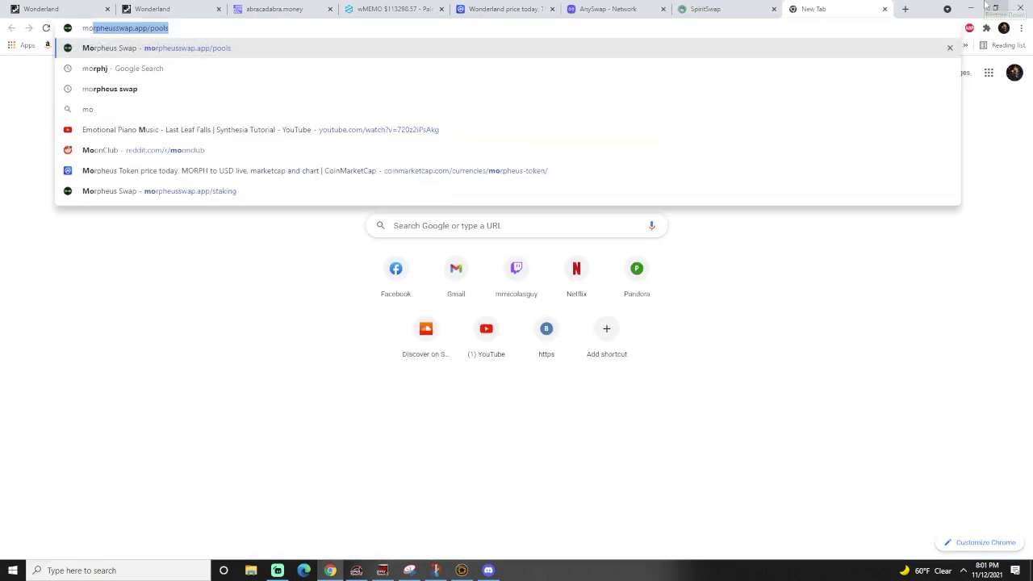
text(rpheu)
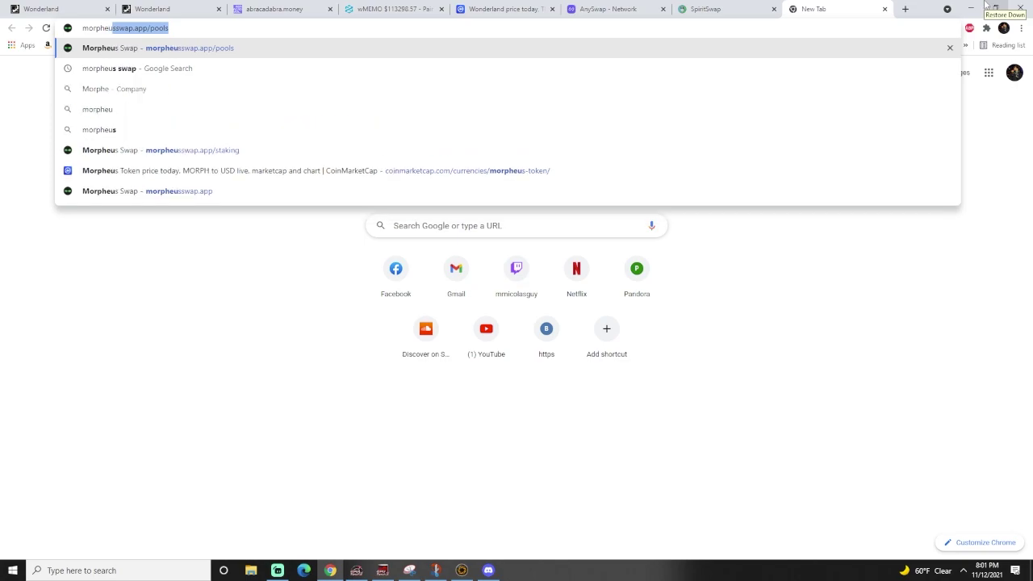
text(sswa)
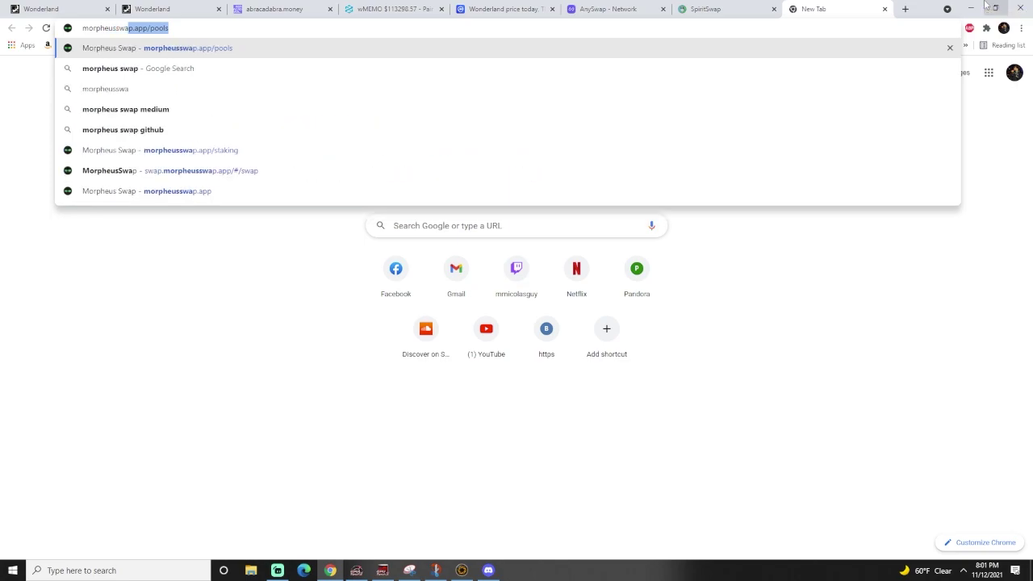
text(p.app)
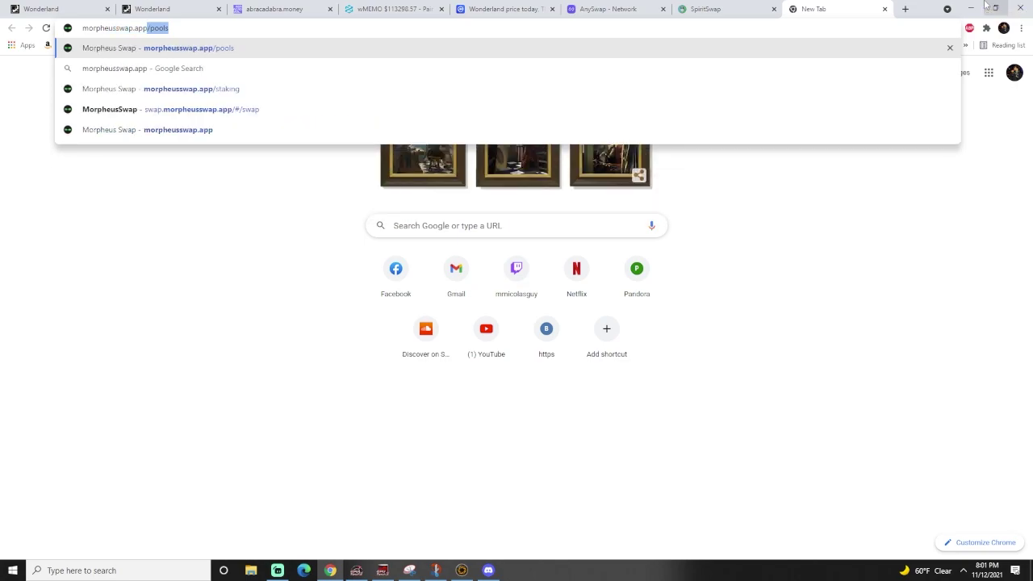
text(/pools)
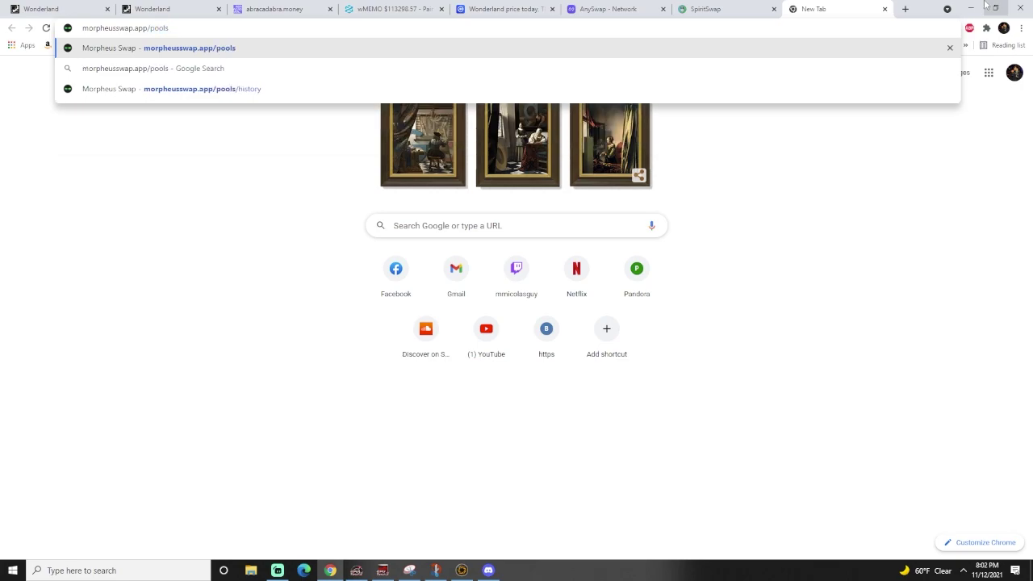
- Close all the other browser tabs and load the Morpheus Swap pools page
click(107, 9)
click(107, 8)
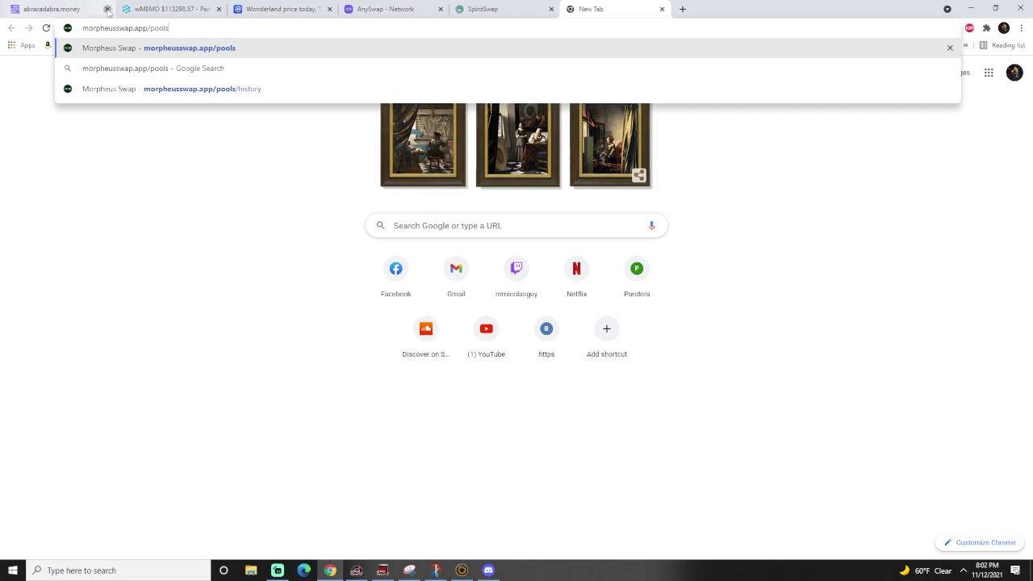
click(107, 9)
click(107, 9)
click(107, 9)
click(107, 9)
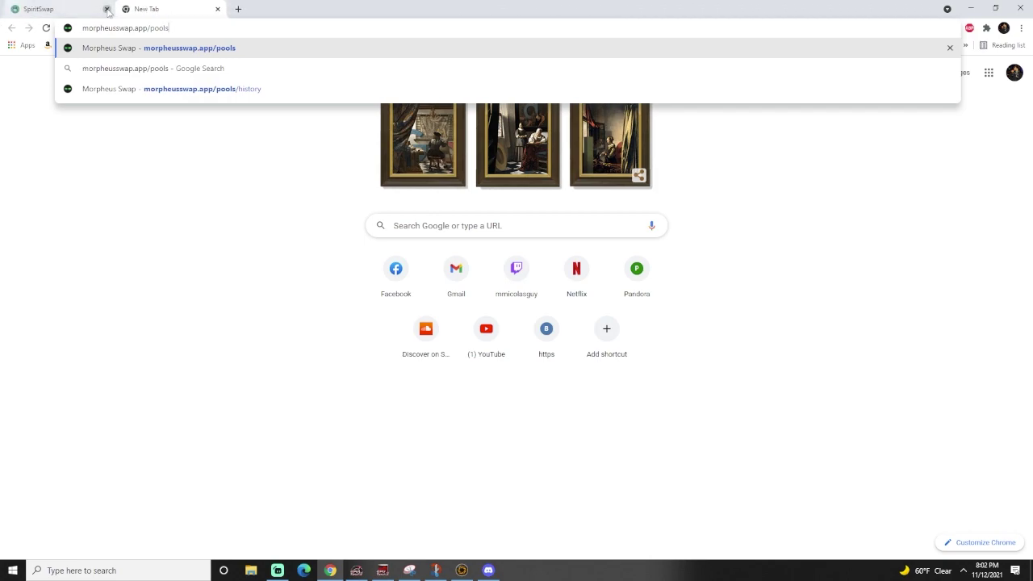
click(107, 9)
click(204, 48)
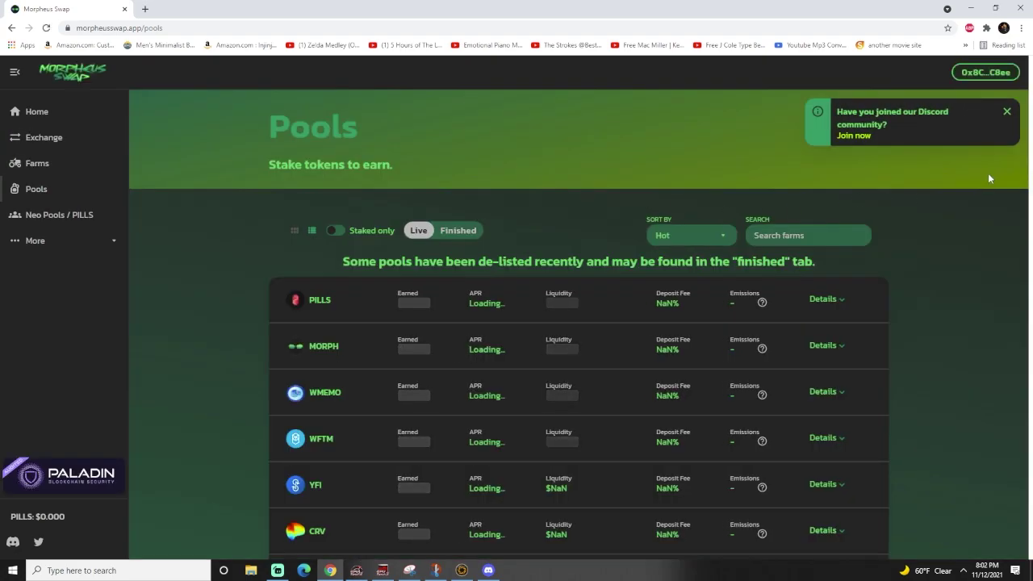
- Log the wallet out of Morpheus Swap, dismiss the Discord notice and reconnect the wallet
click(976, 72)
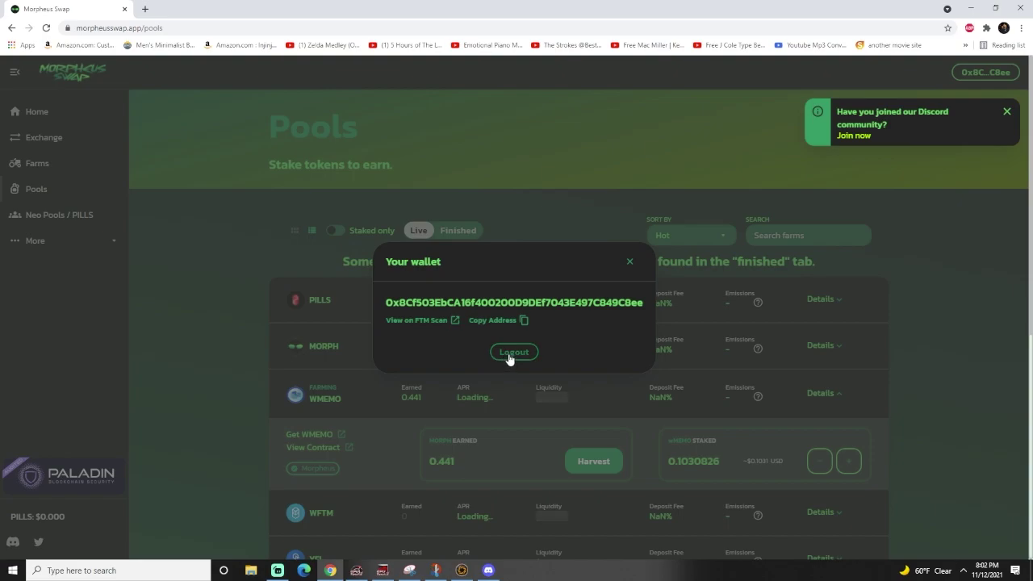
click(515, 352)
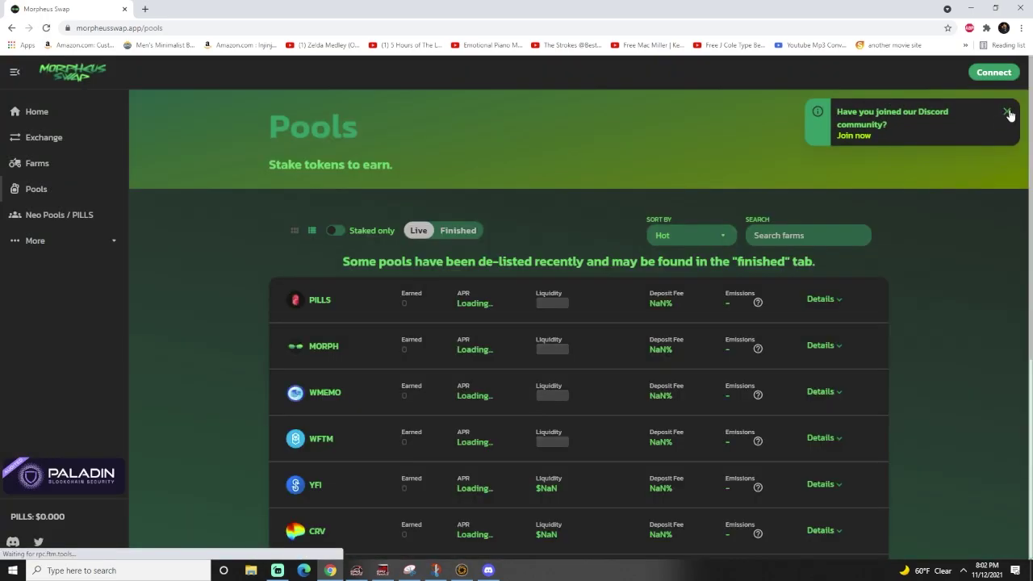
click(1008, 113)
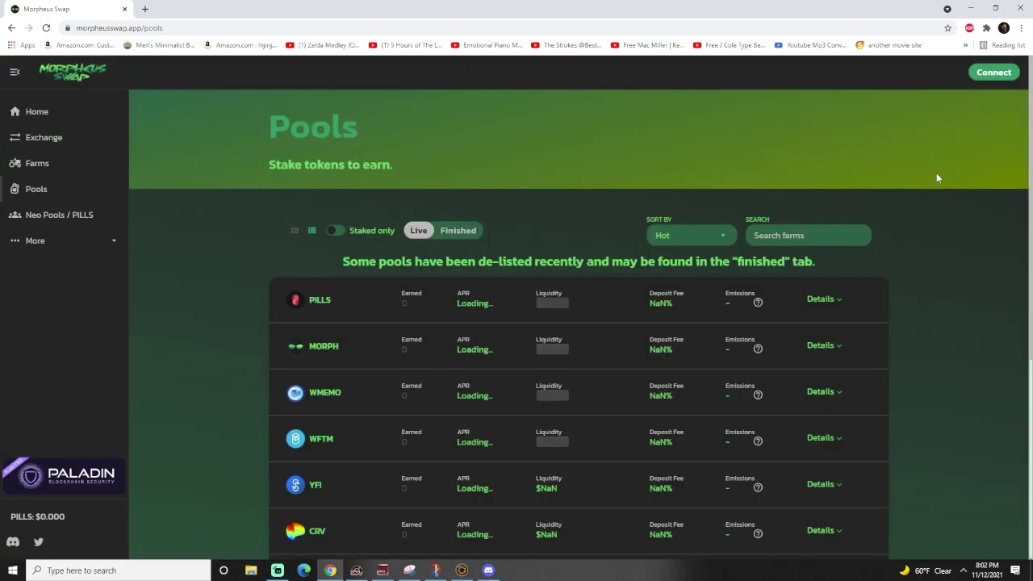
click(980, 75)
click(549, 295)
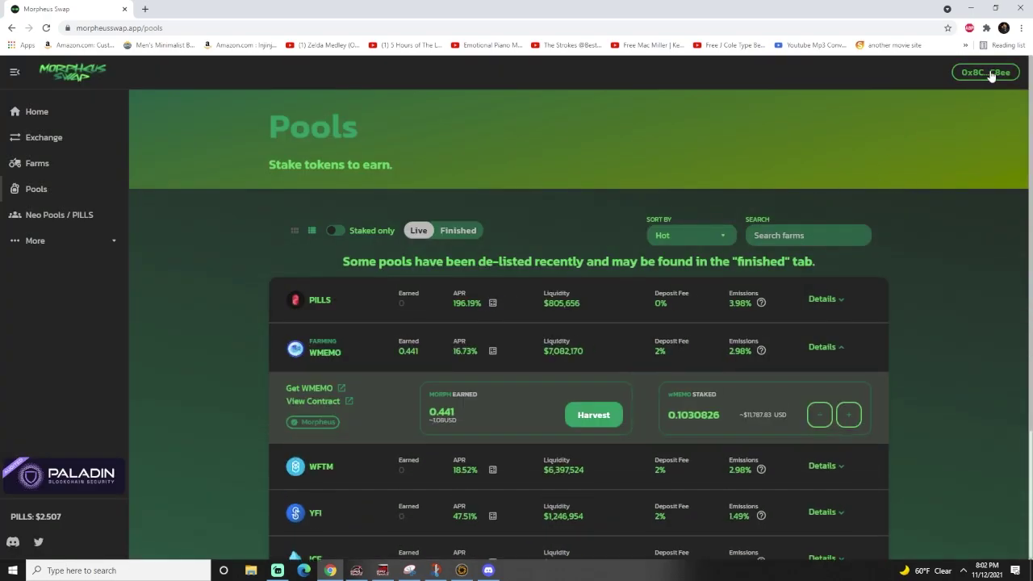
- Check the network and the list of token assets in the MetaMask wallet
click(986, 27)
click(868, 127)
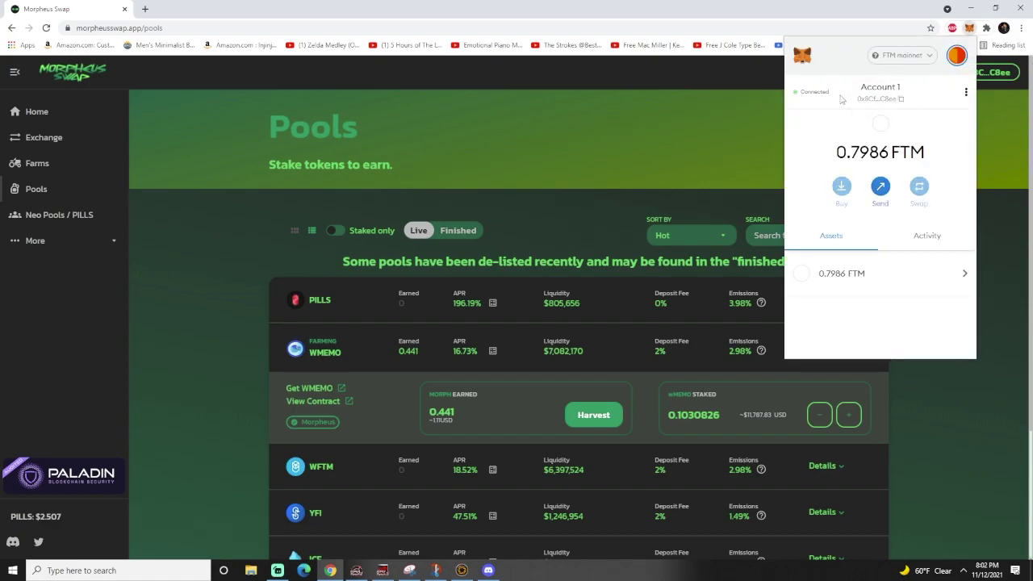
scroll(827, 339, down, 5)
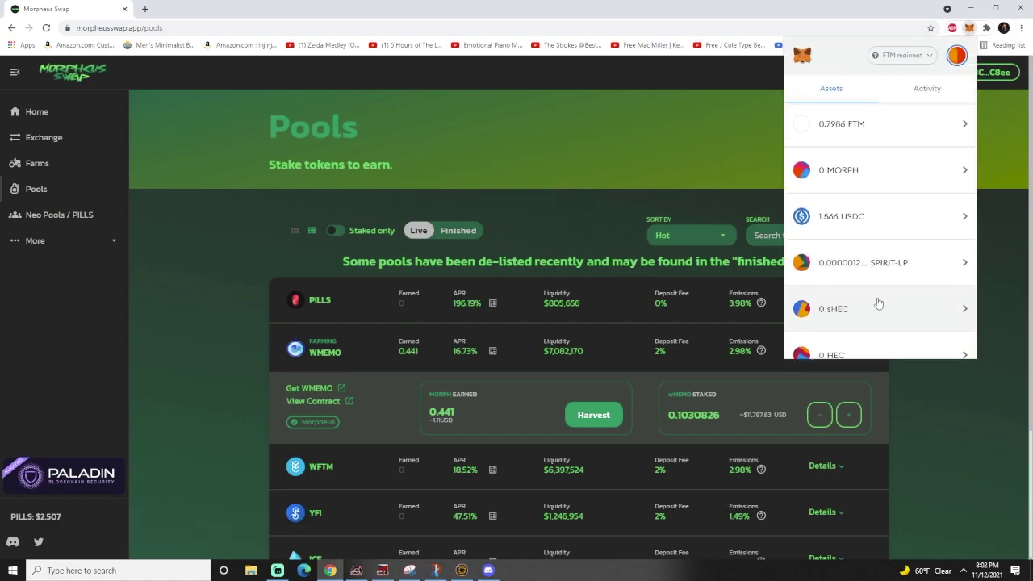
scroll(825, 311, up, 5)
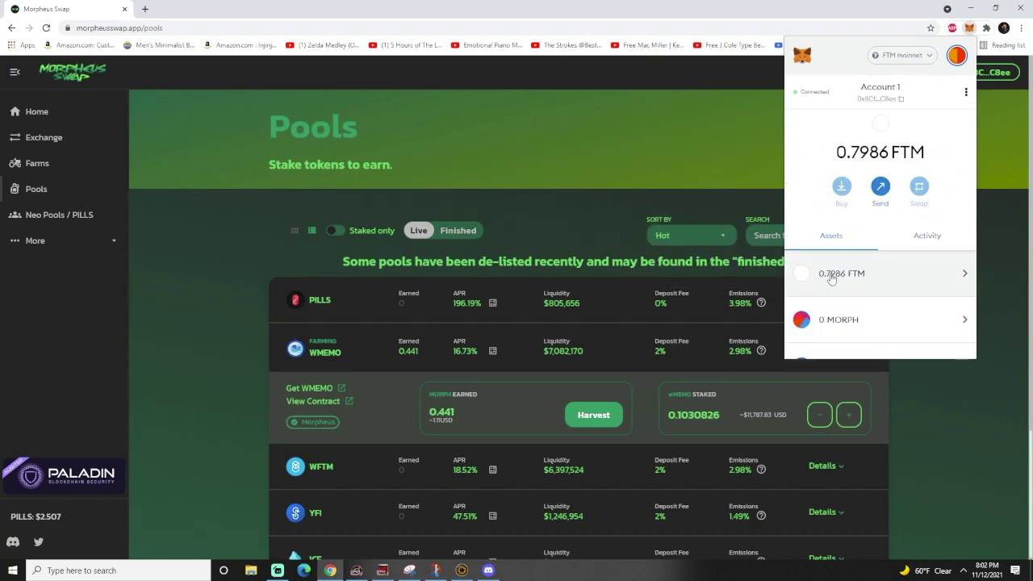
click(939, 418)
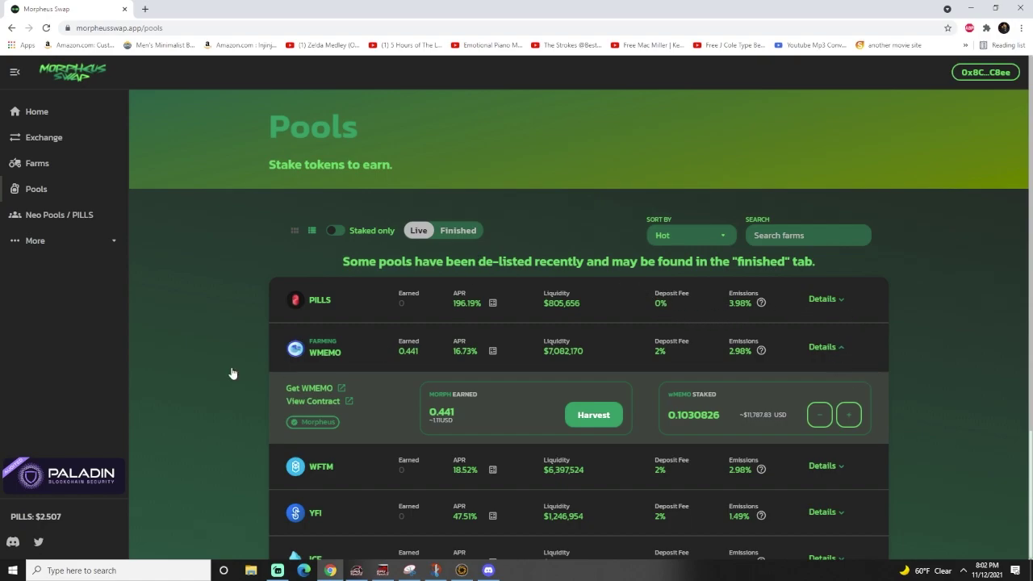
- Examine the MORPH earned and wMEMO staked amounts in the WMEMO pool's details
scroll(608, 385, down, 1)
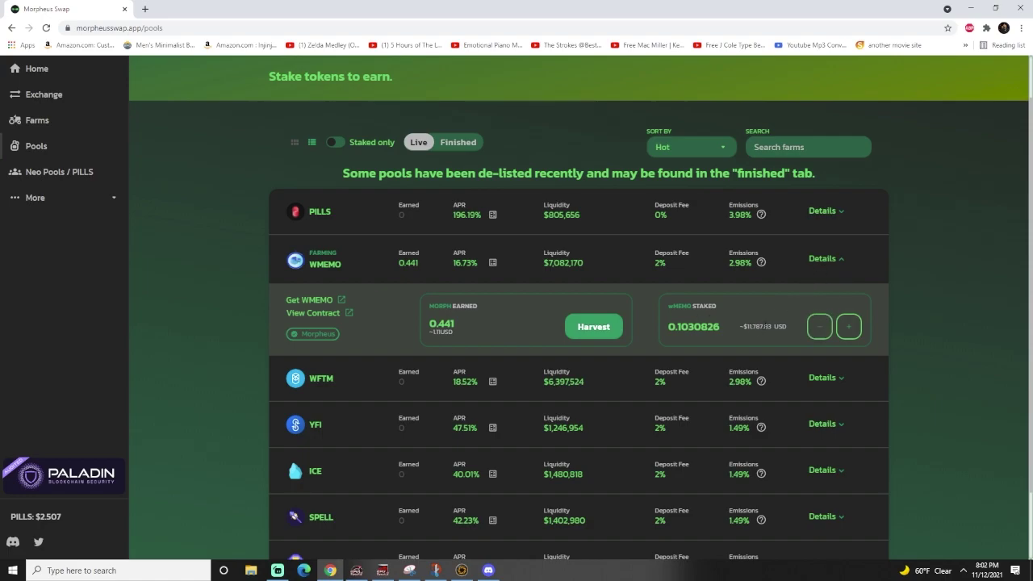
double_click(694, 325)
click(737, 302)
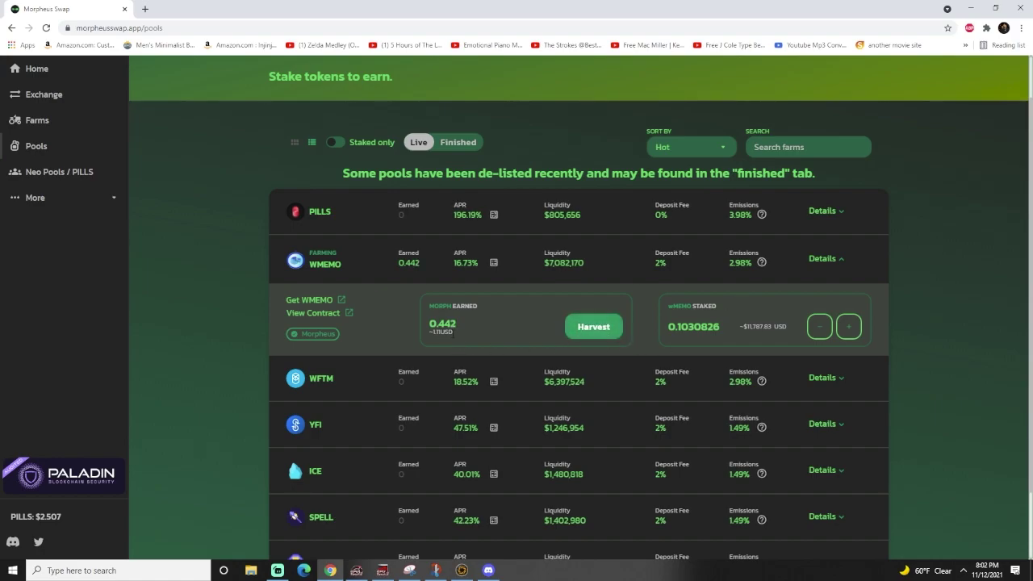
drag(421, 332, 421, 327)
drag(461, 336, 426, 316)
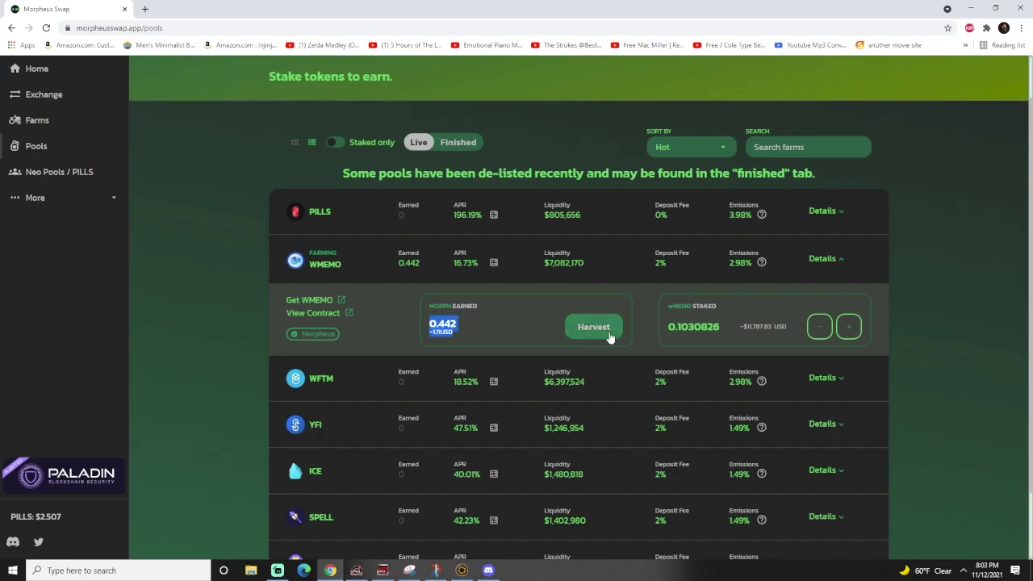
double_click(703, 306)
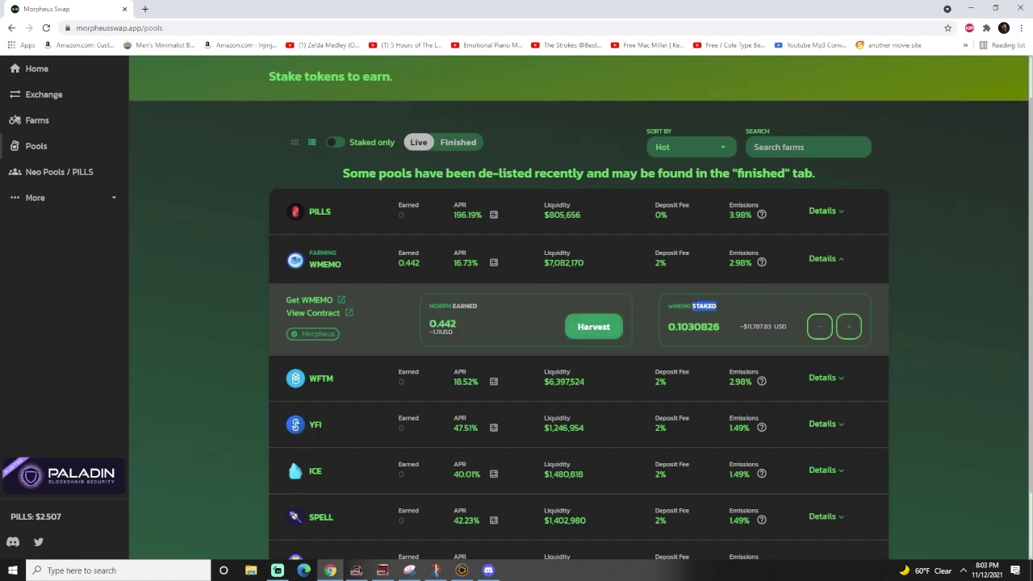
click(658, 319)
- Review the WMEMO token's page in MetaMask and close the wallet again
click(985, 28)
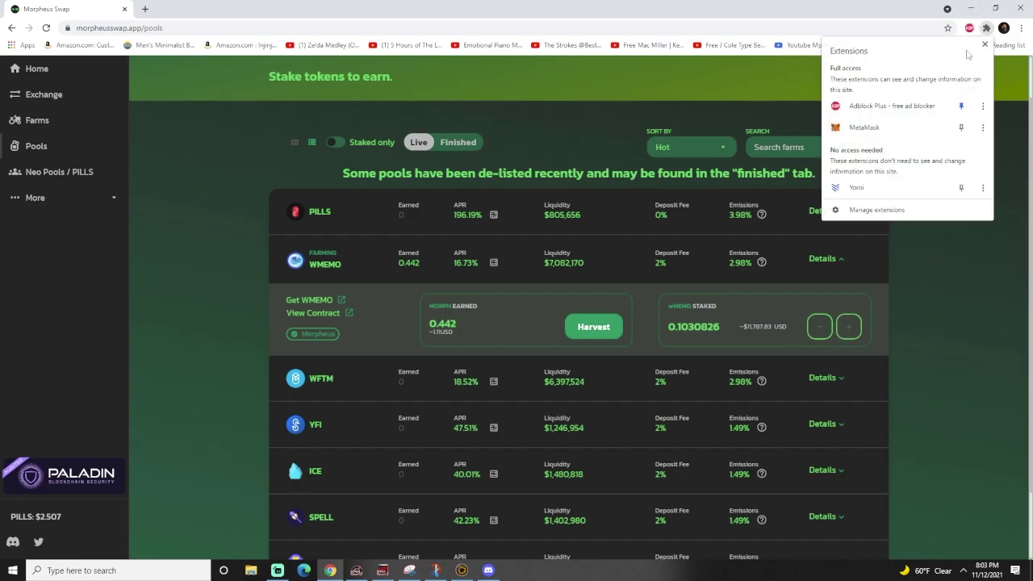
click(864, 125)
click(969, 27)
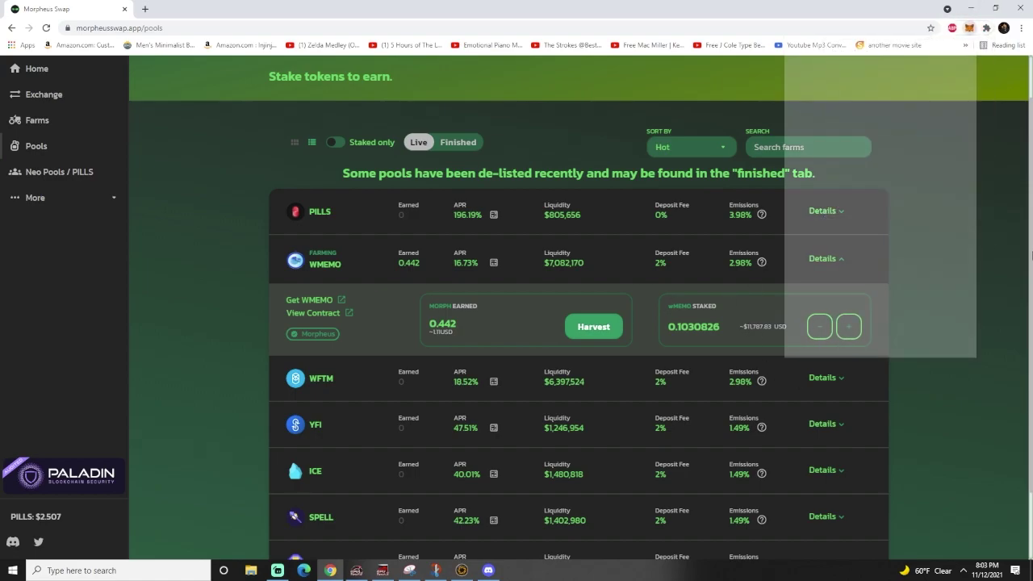
scroll(896, 258, down, 5)
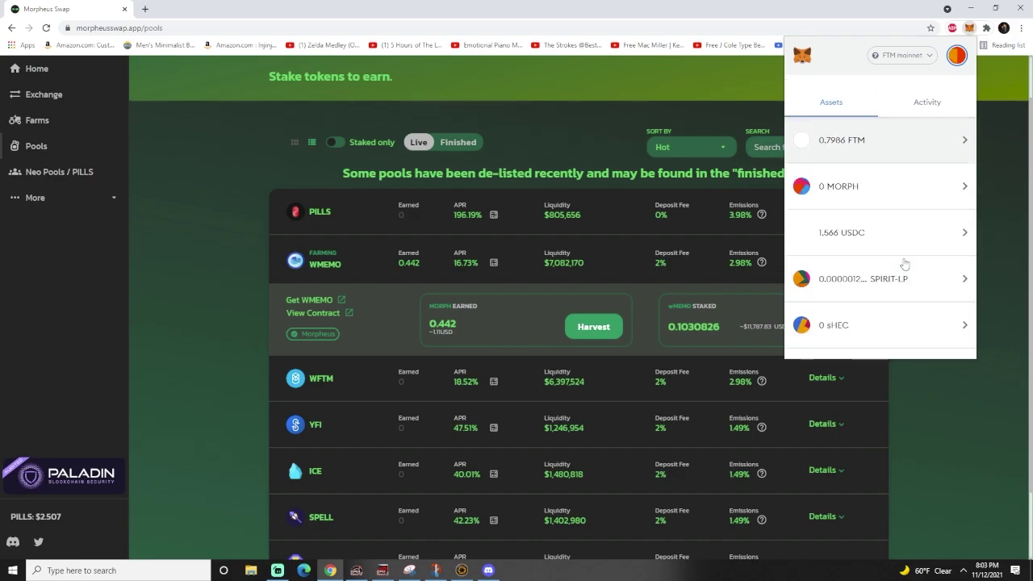
scroll(884, 258, down, 2)
click(886, 278)
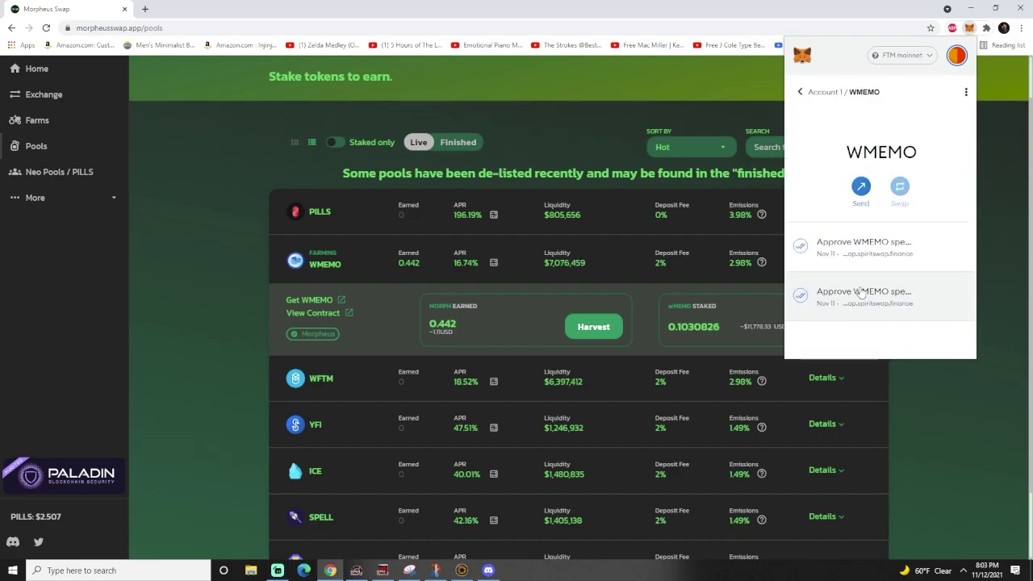
click(871, 329)
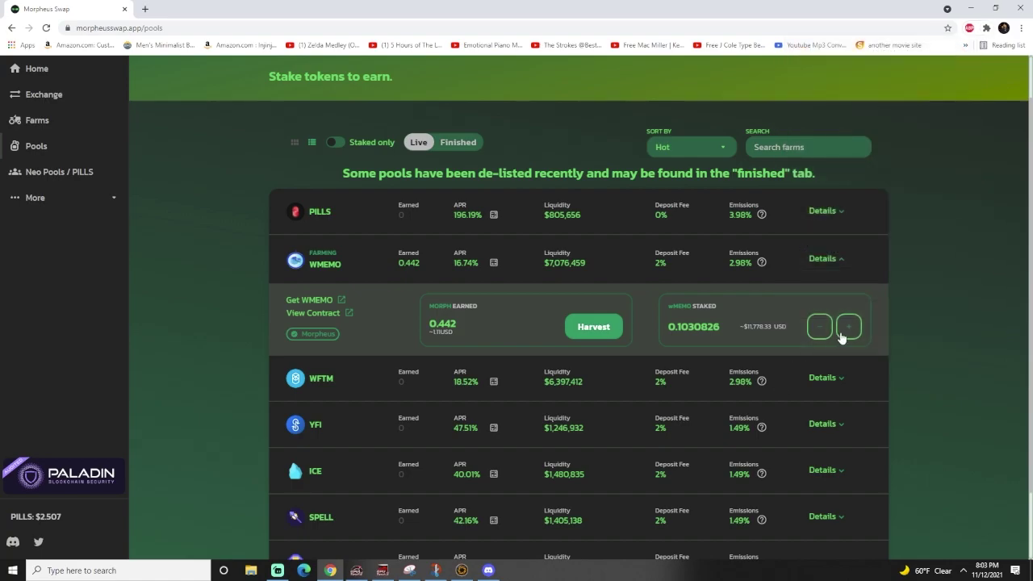
- Stake the maximum available wMEMO in the WMEMO pool, approve the transaction in MetaMask and dismiss the resulting notice
click(847, 329)
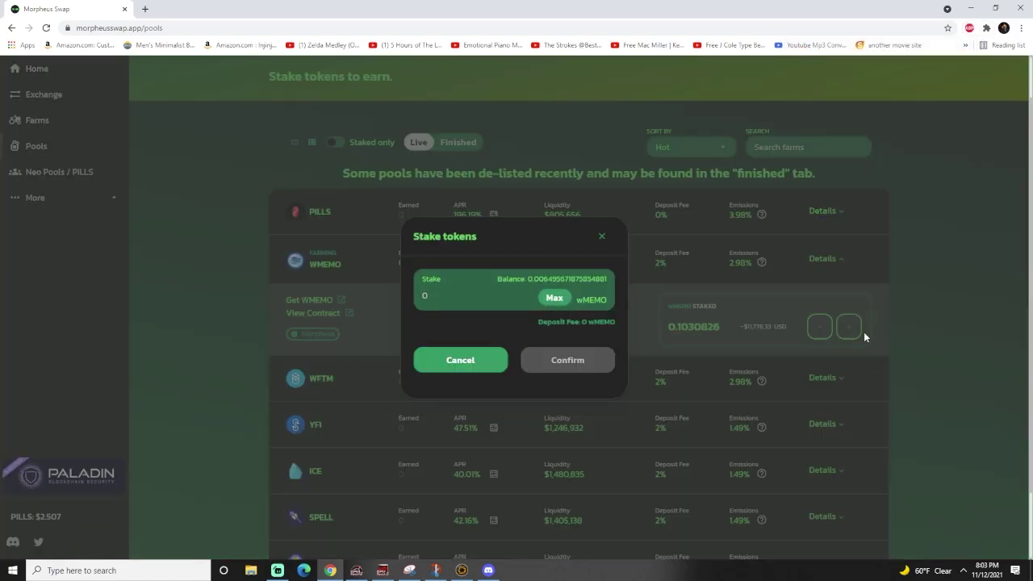
click(554, 297)
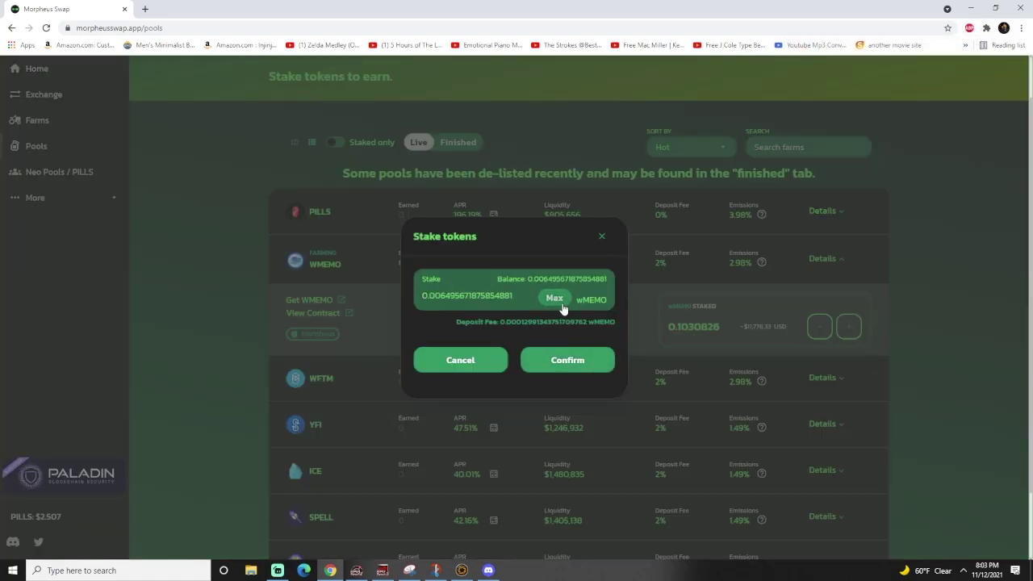
click(568, 369)
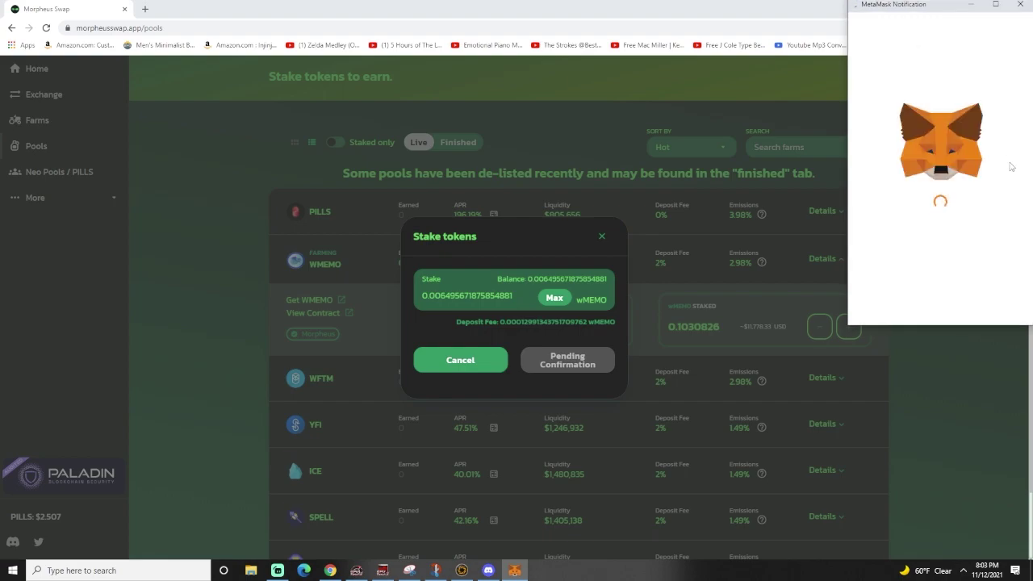
scroll(993, 242, down, 2)
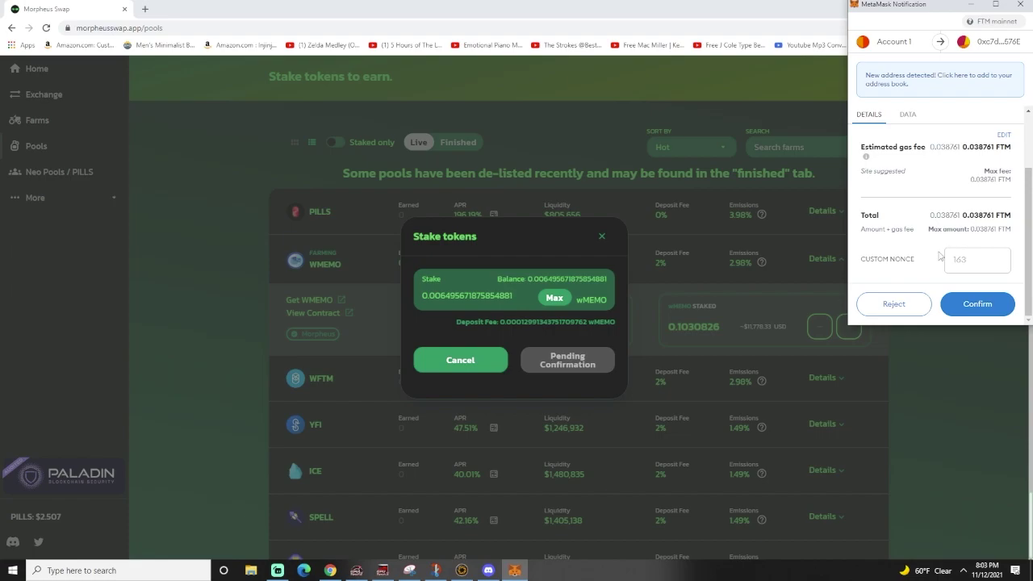
click(972, 305)
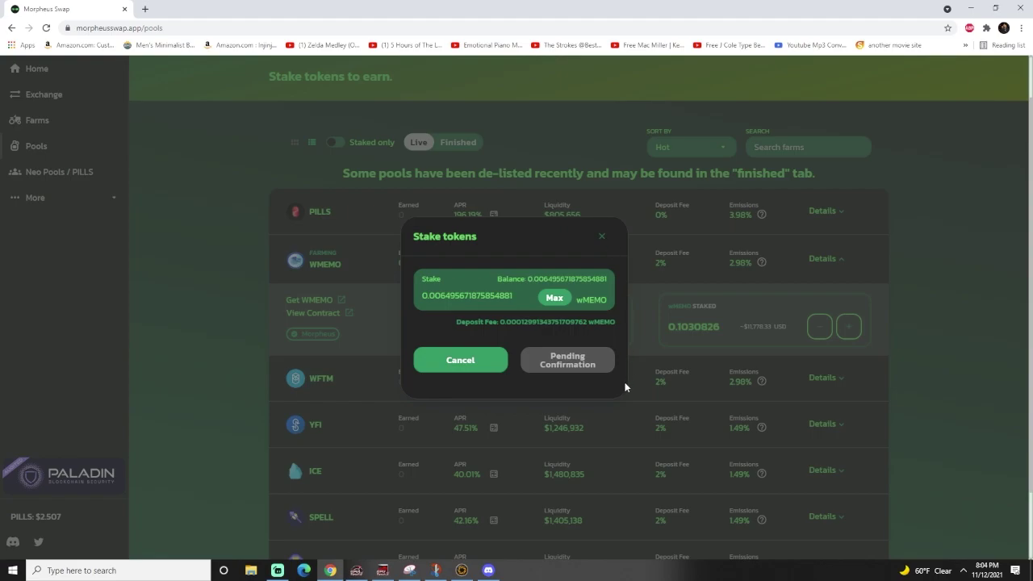
click(986, 27)
click(986, 27)
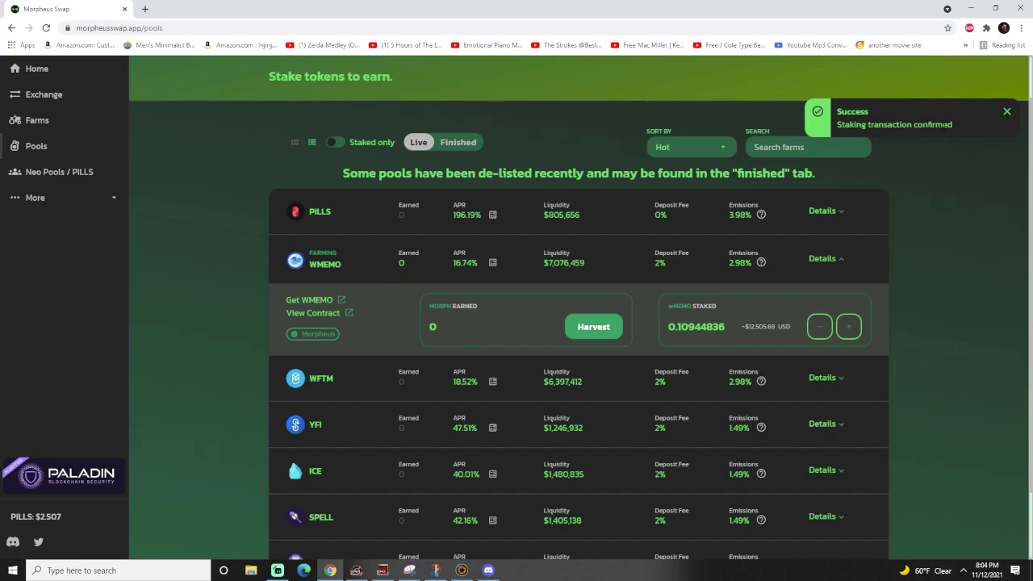
click(1007, 113)
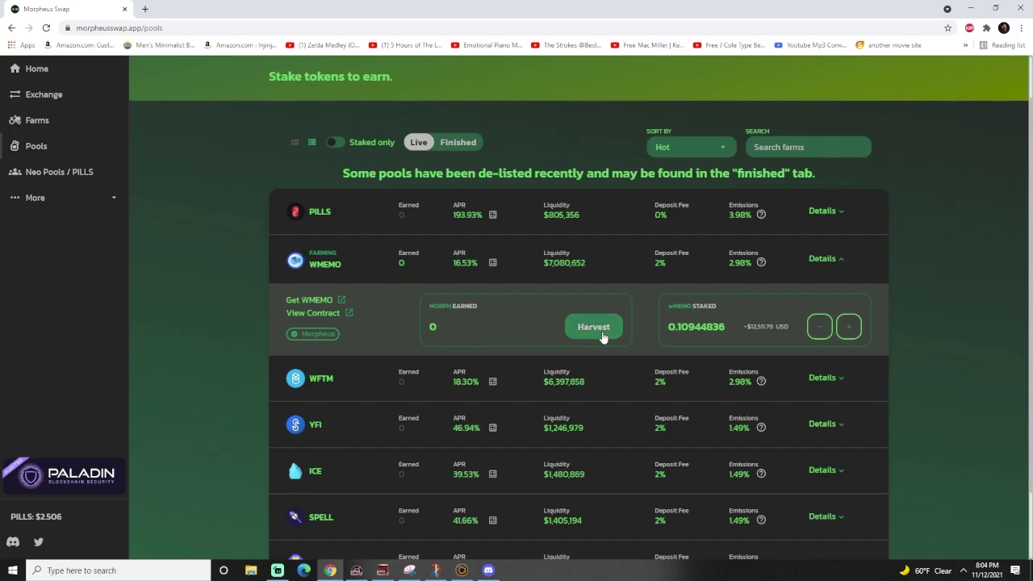
- Inspect the WMEMO pool's MORPH earned section and briefly open MetaMask to check for the harvested MORPH
drag(429, 306, 478, 306)
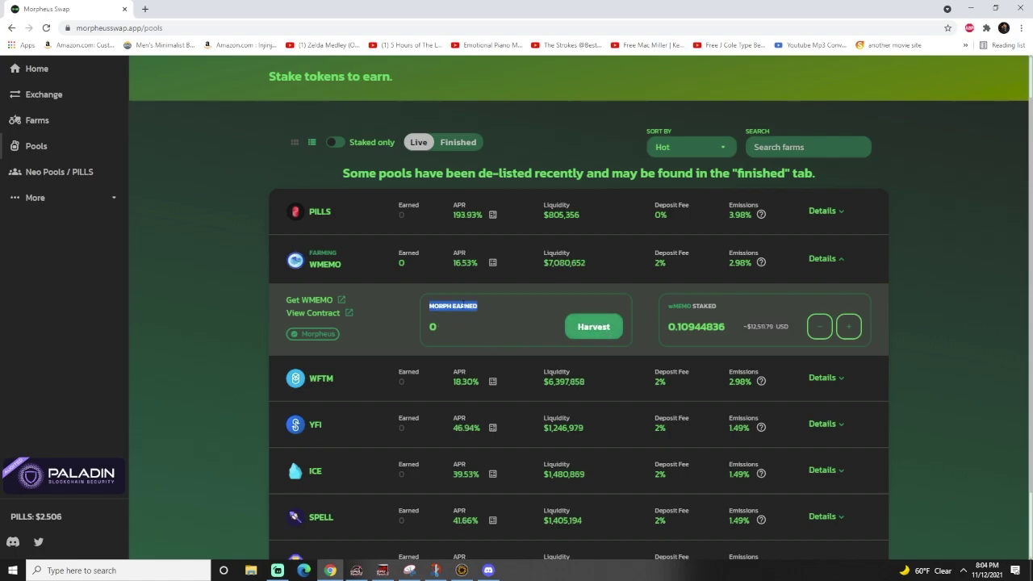
click(477, 306)
click(986, 27)
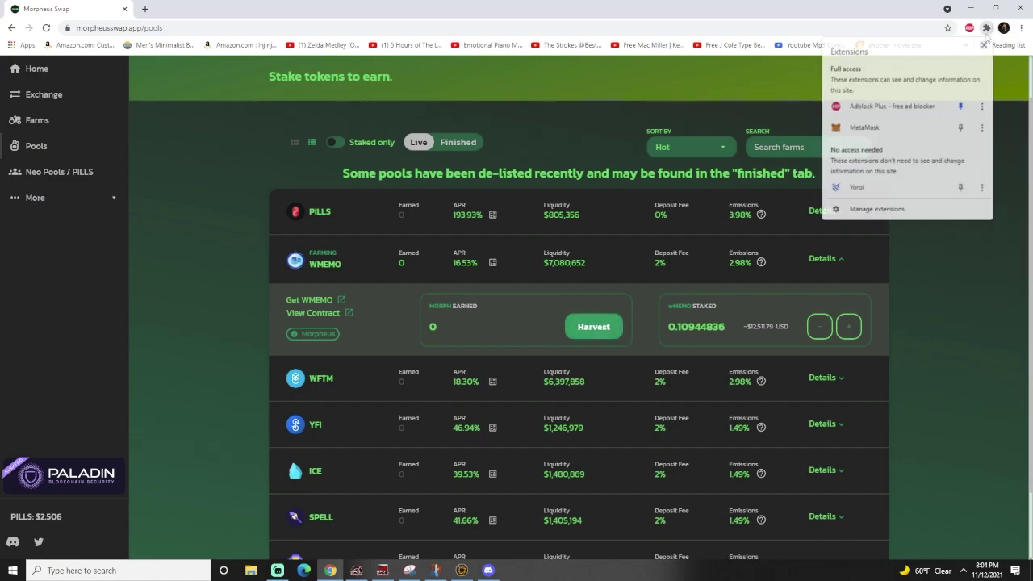
click(961, 124)
click(537, 323)
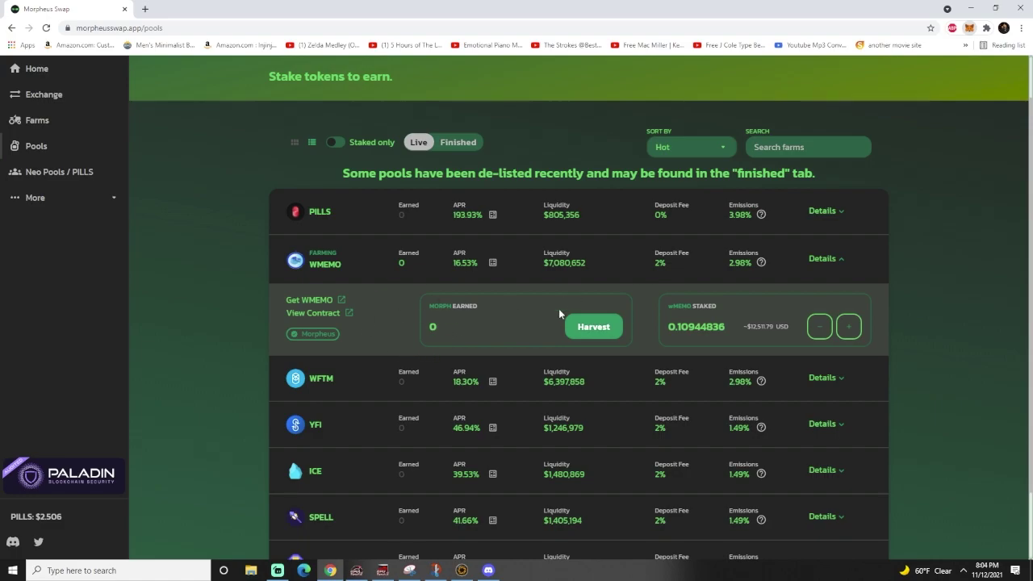
- Check the MORPH token's page in MetaMask and close the wallet again
click(969, 28)
click(830, 235)
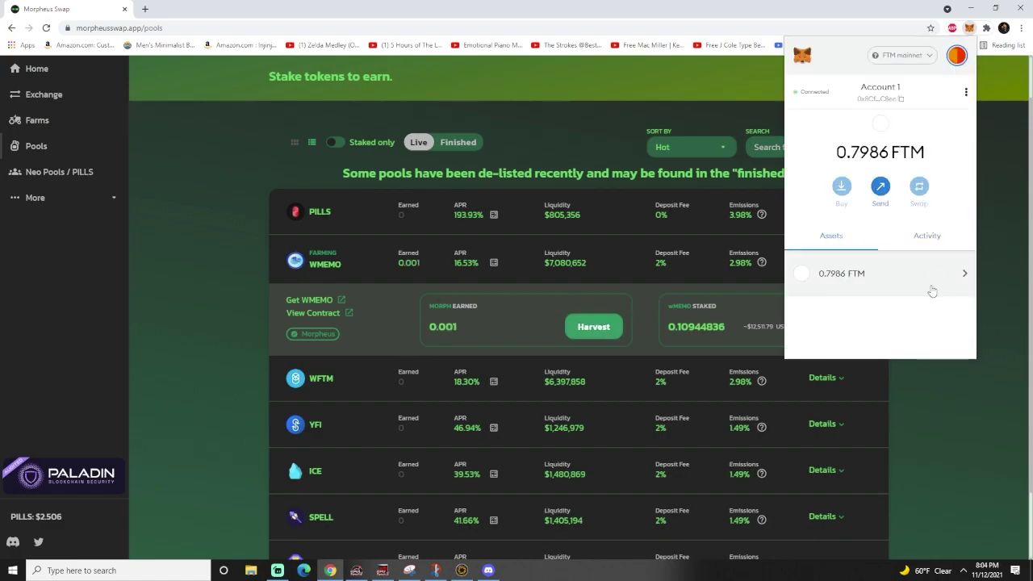
scroll(927, 284, down, 2)
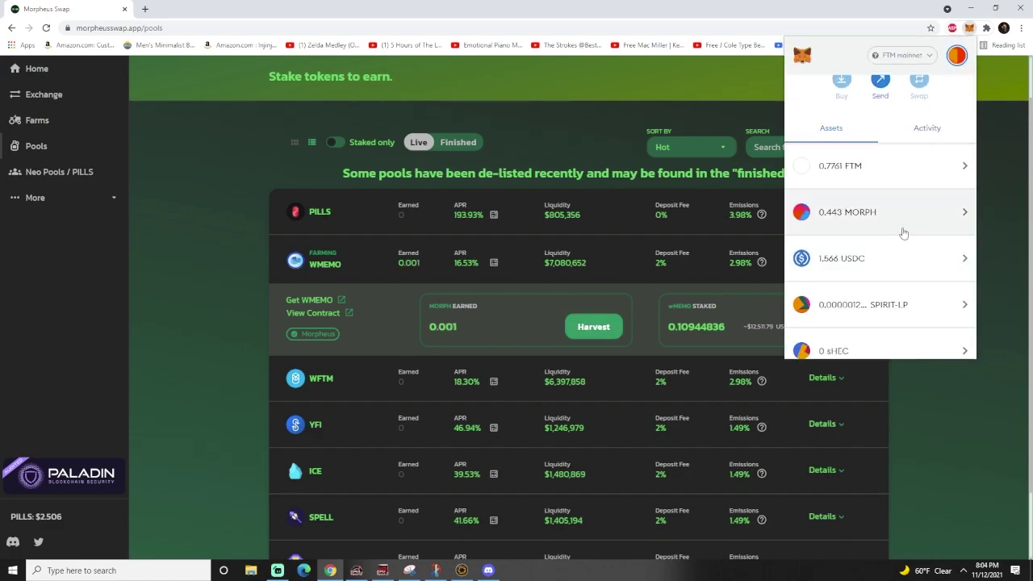
click(904, 234)
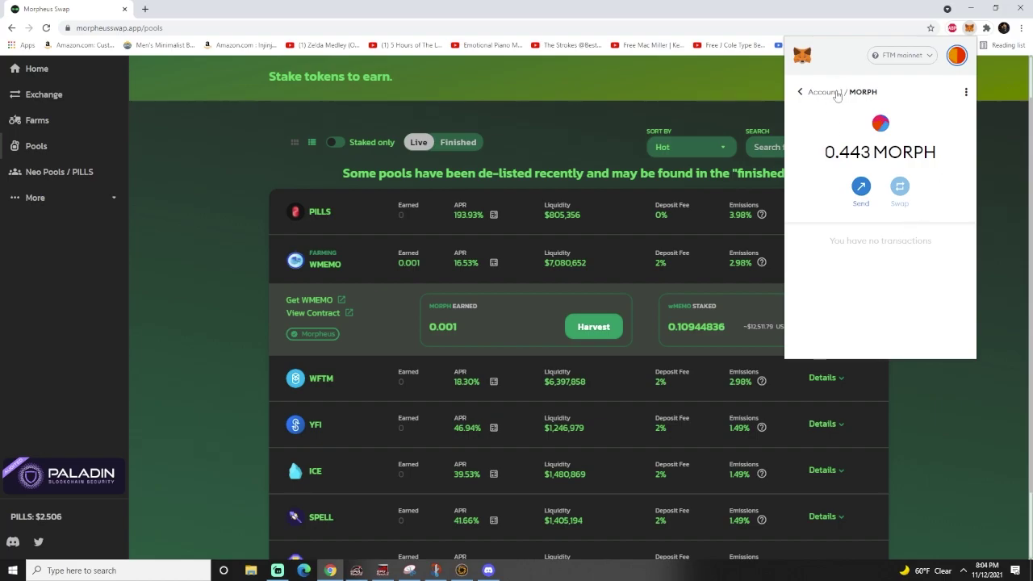
click(1001, 225)
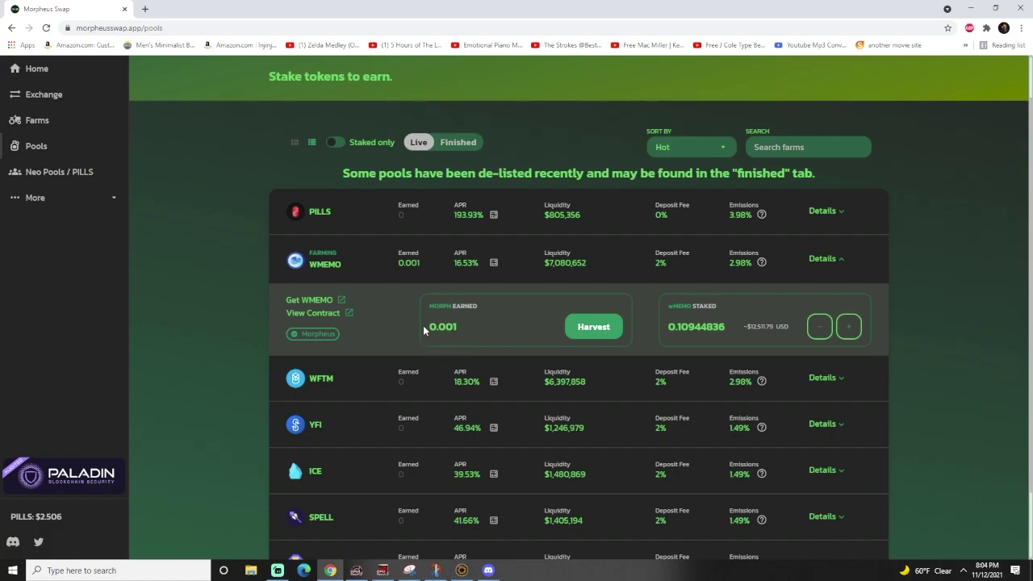
click(593, 332)
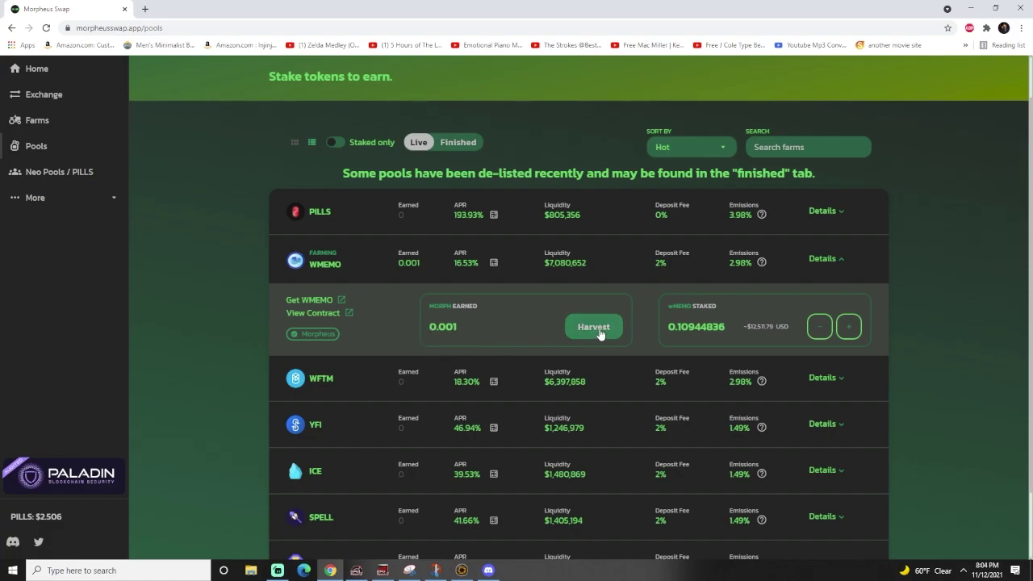
click(595, 329)
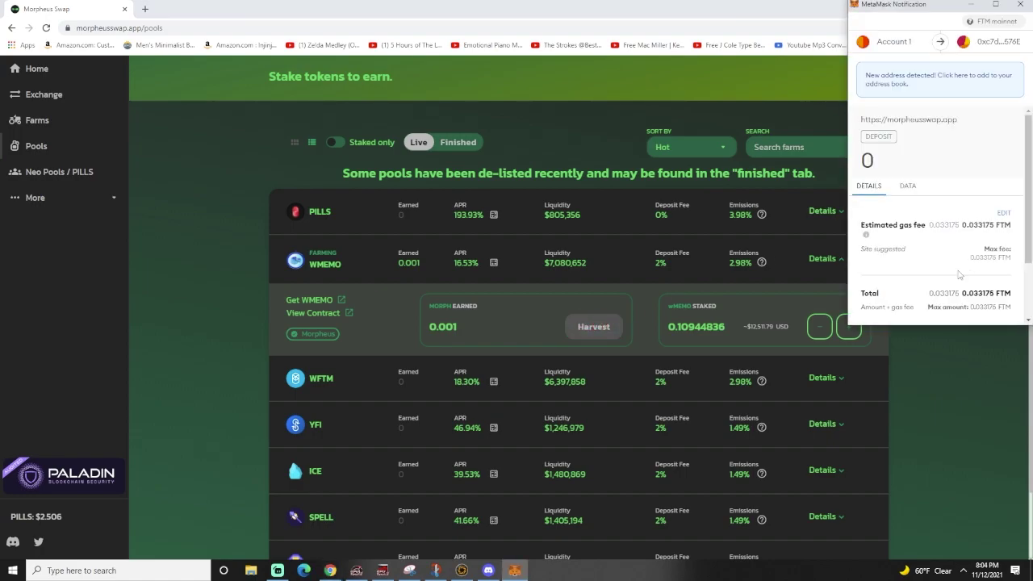
scroll(968, 242, down, 2)
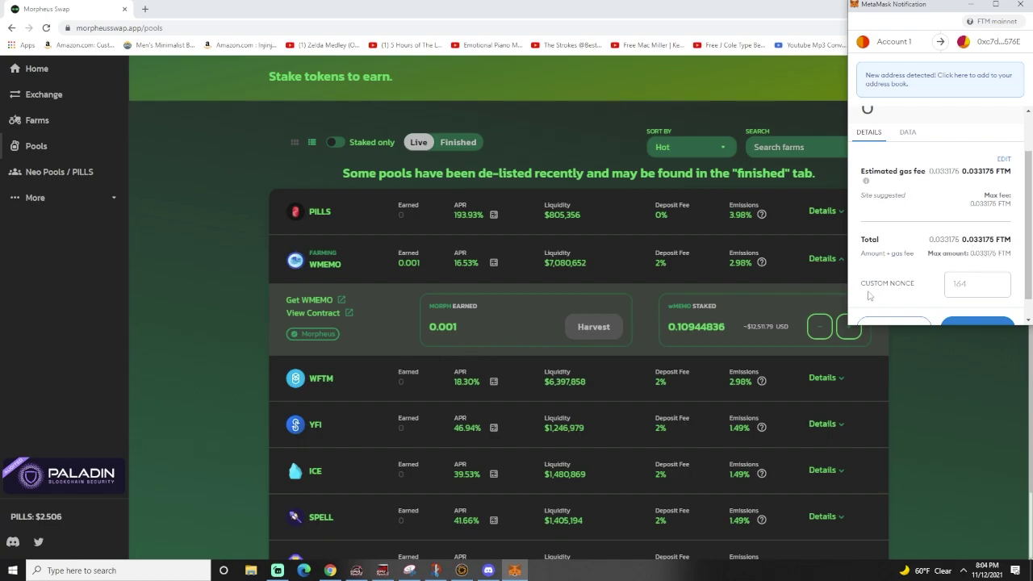
scroll(864, 297, down, 1)
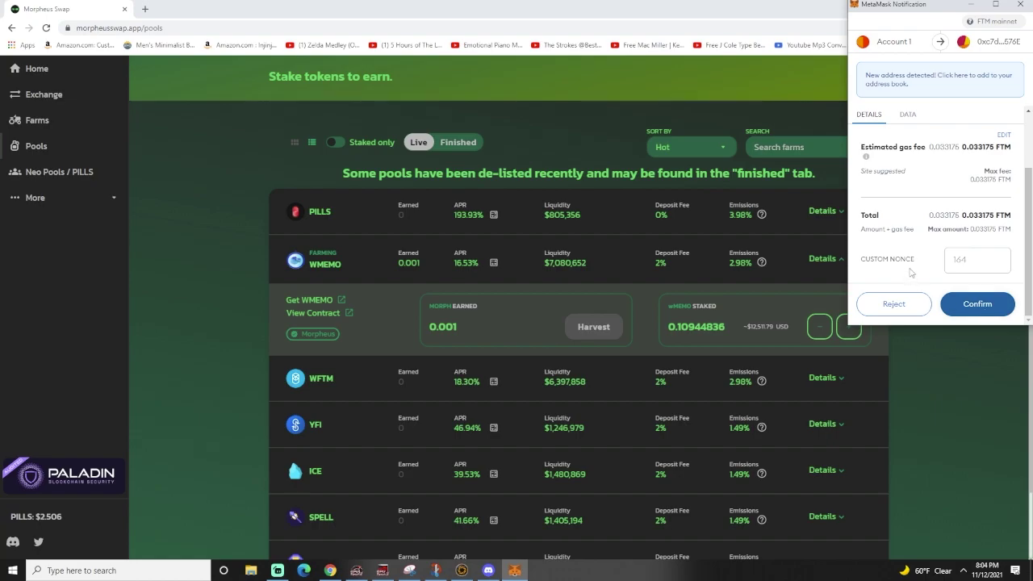
click(893, 303)
- Open MetaMask from the browser extensions, inspect the MORPH token's balance and close the wallet
click(986, 28)
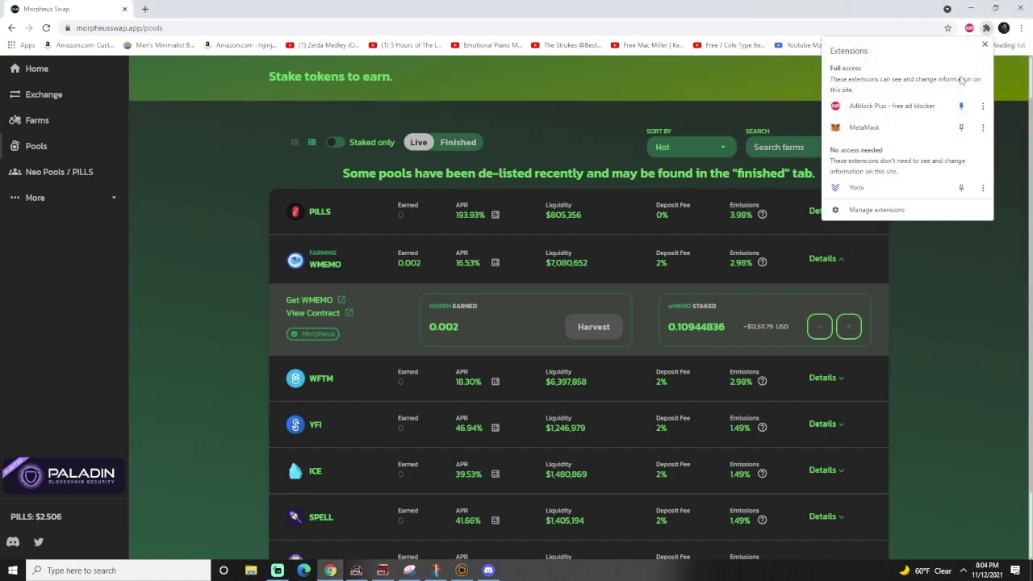
click(933, 127)
click(969, 28)
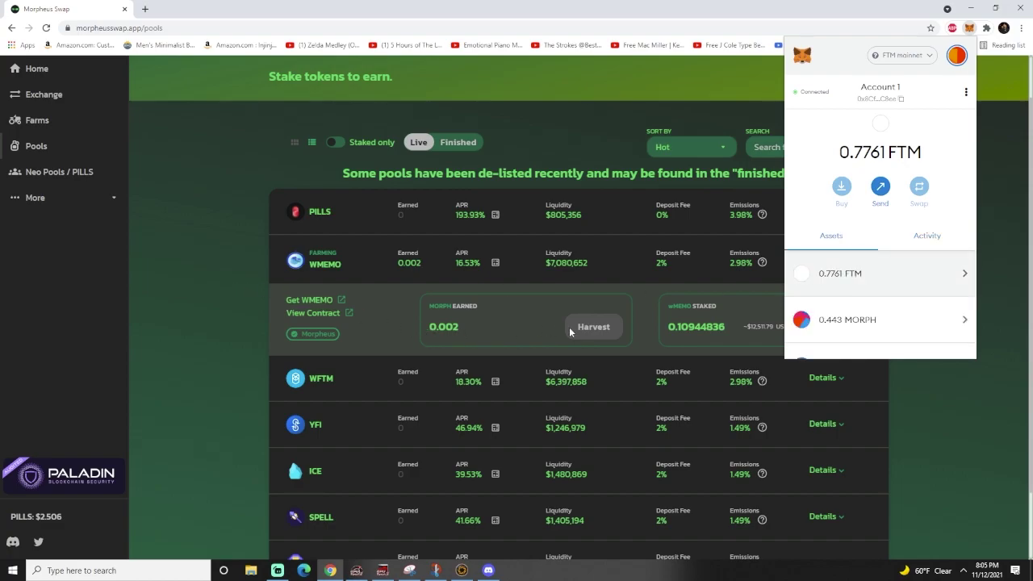
scroll(877, 216, down, 3)
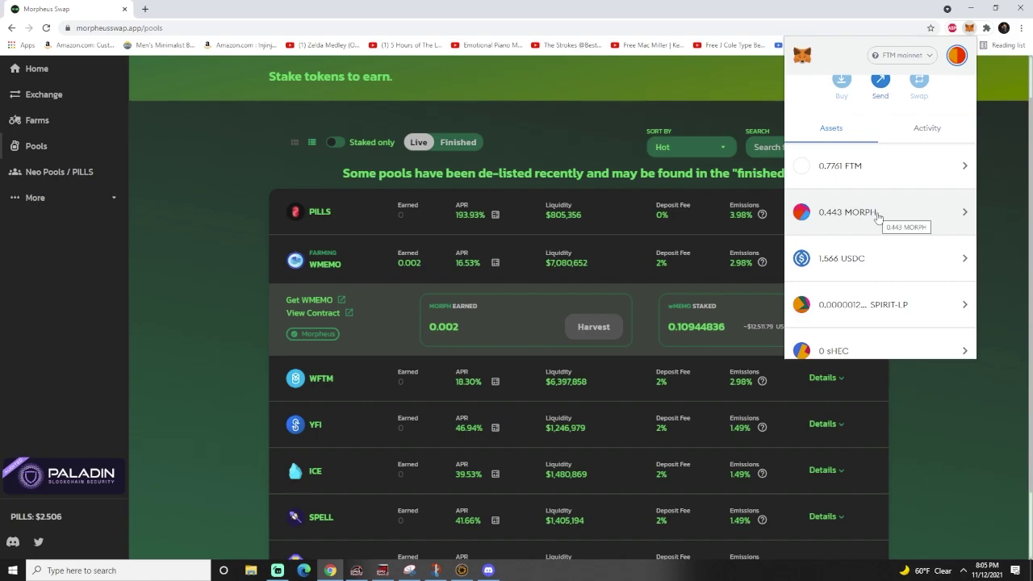
click(877, 215)
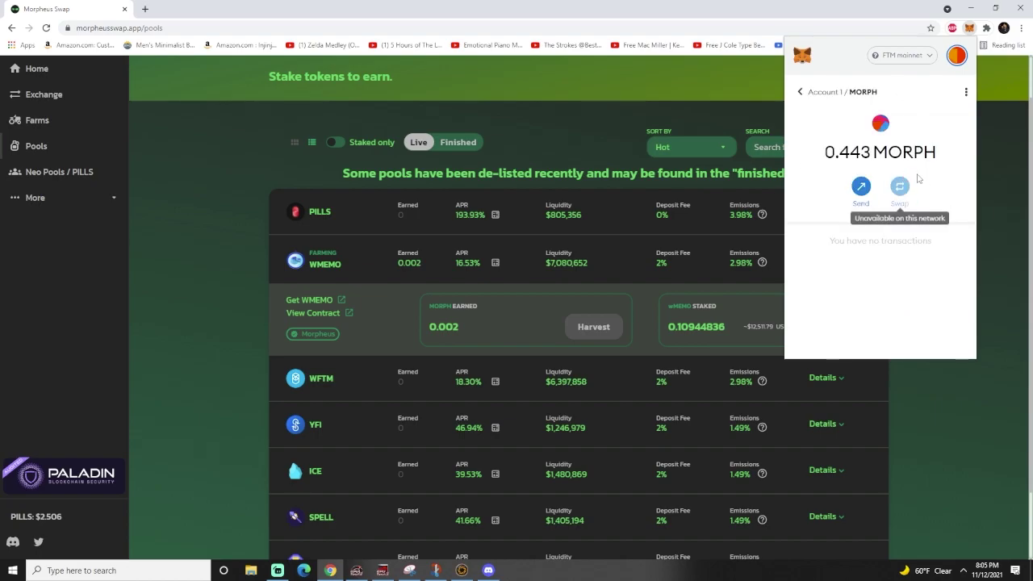
double_click(868, 159)
click(525, 408)
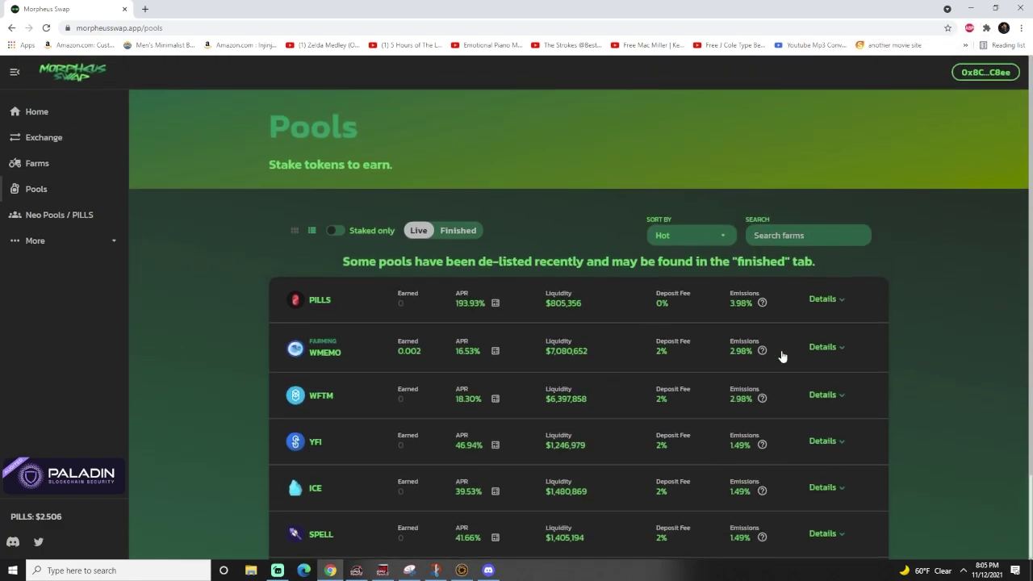
- Expand the WMEMO pool's details, harvest the earned MORPH and confirm the transaction in MetaMask
click(836, 343)
scroll(611, 373, down, 1)
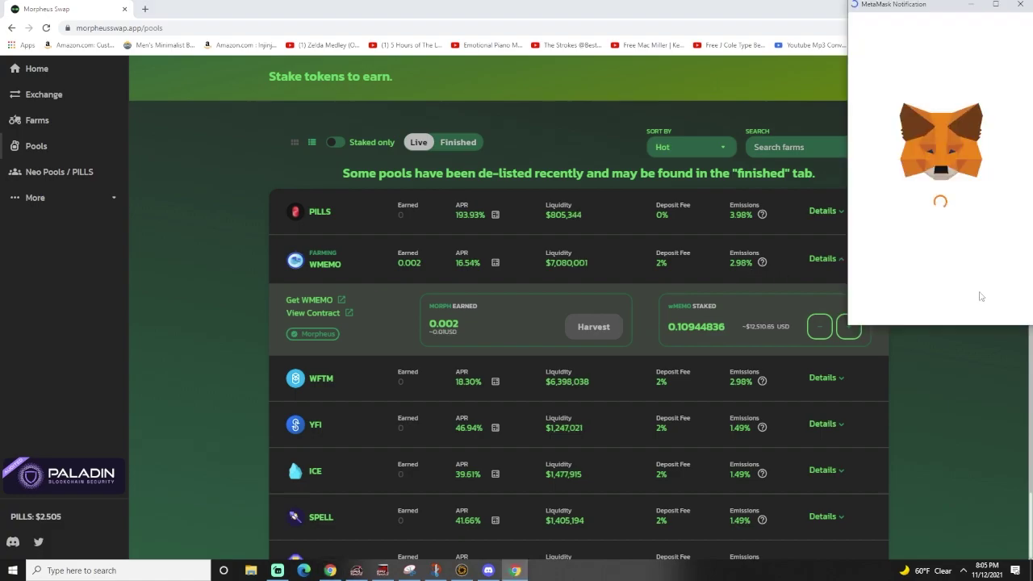
click(980, 309)
- Check the MORPH balance among the MetaMask assets after the harvest and close the wallet
click(986, 28)
click(907, 133)
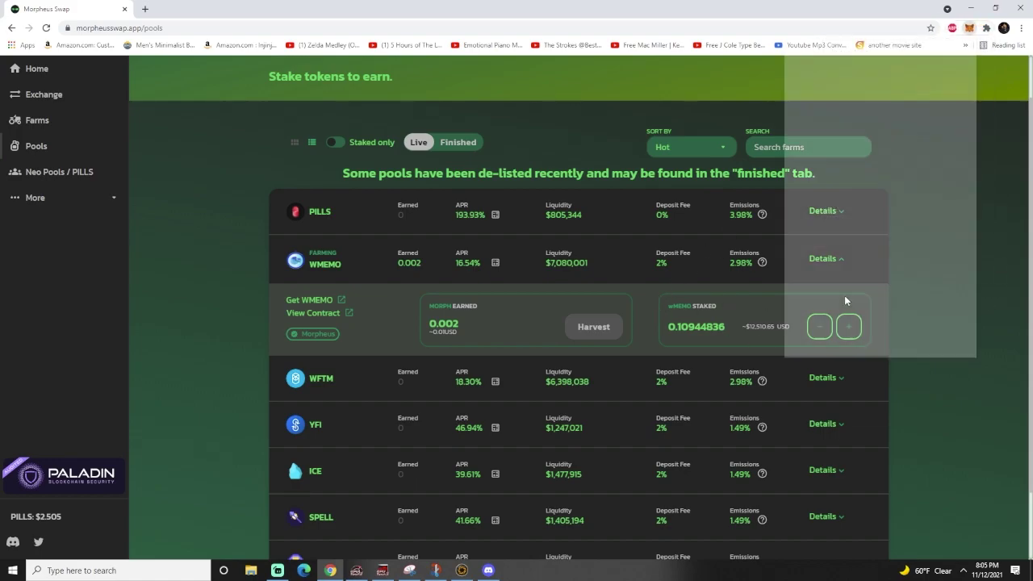
click(830, 242)
scroll(888, 258, down, 2)
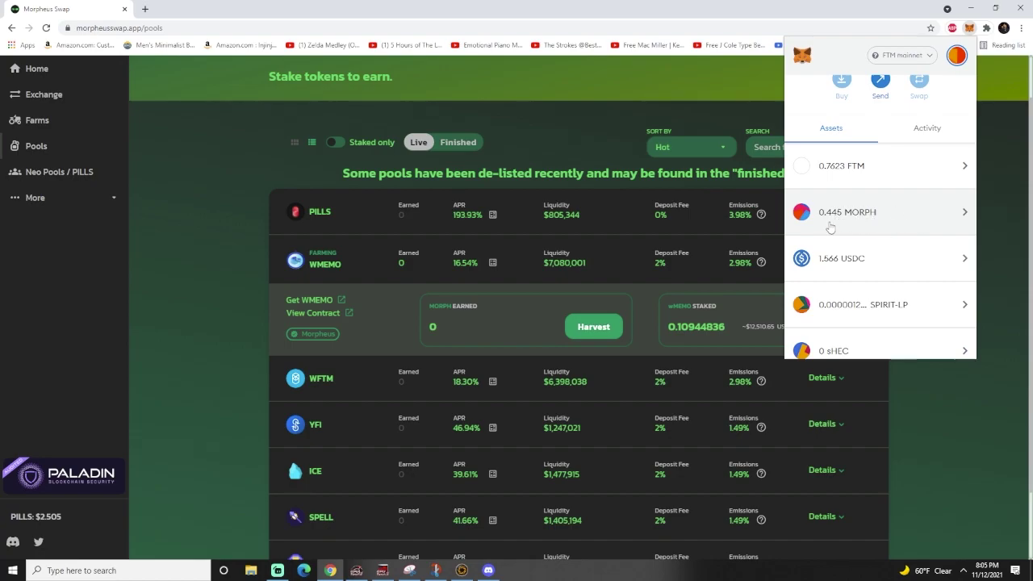
click(725, 315)
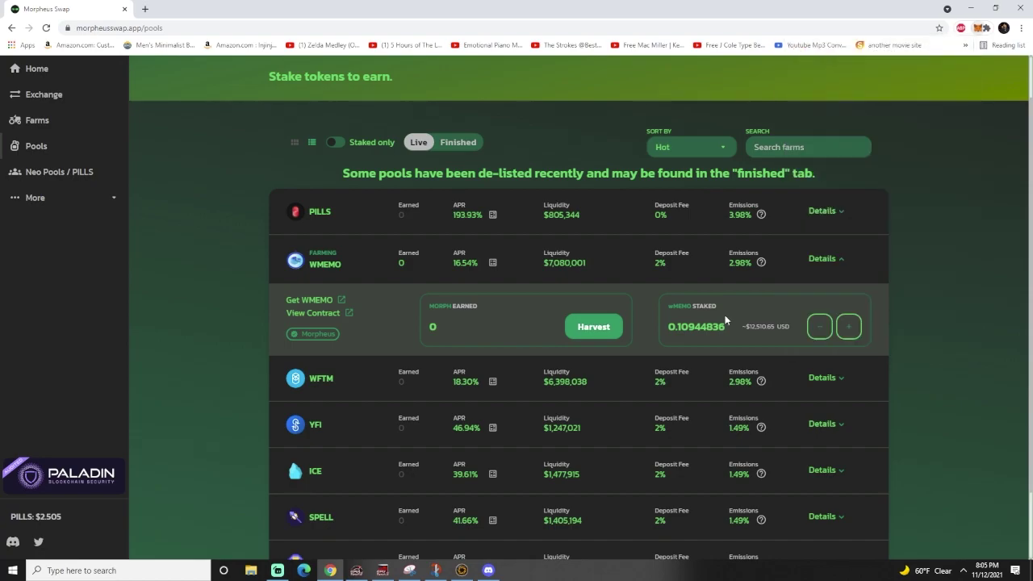
- Review the WMEMO pool's ROI breakdown by timeframe and close it
scroll(718, 322, up, 1)
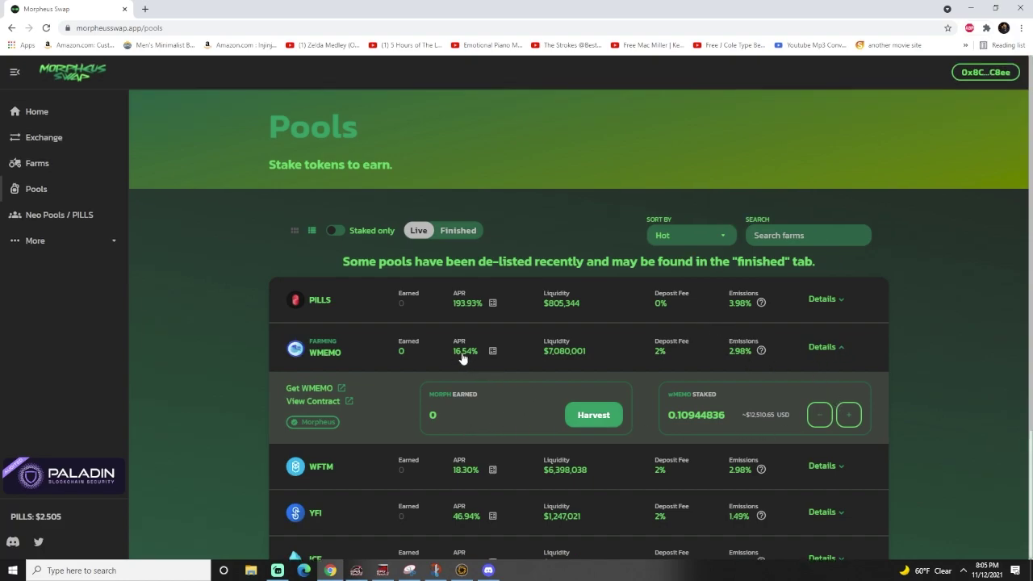
click(491, 351)
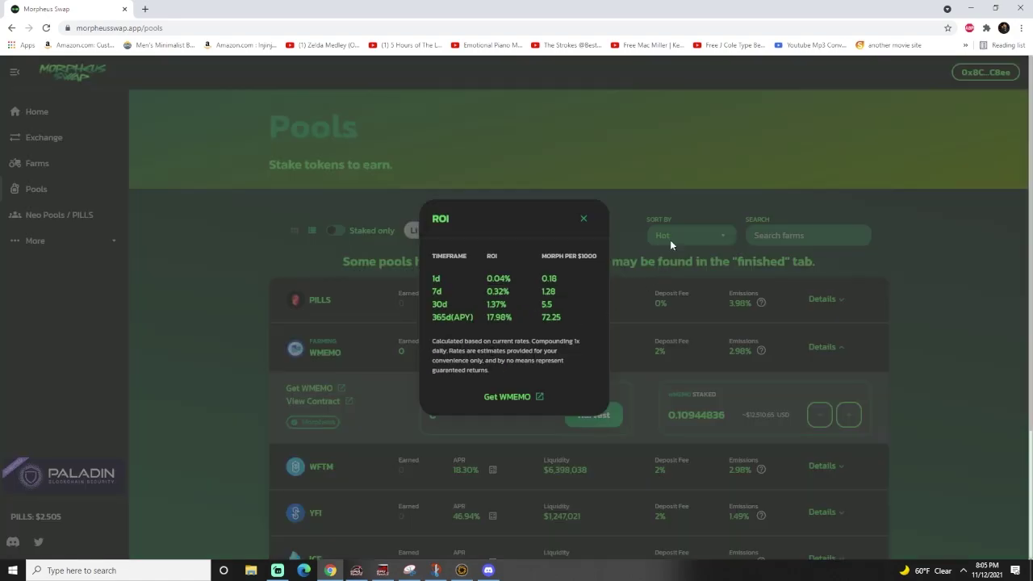
click(583, 219)
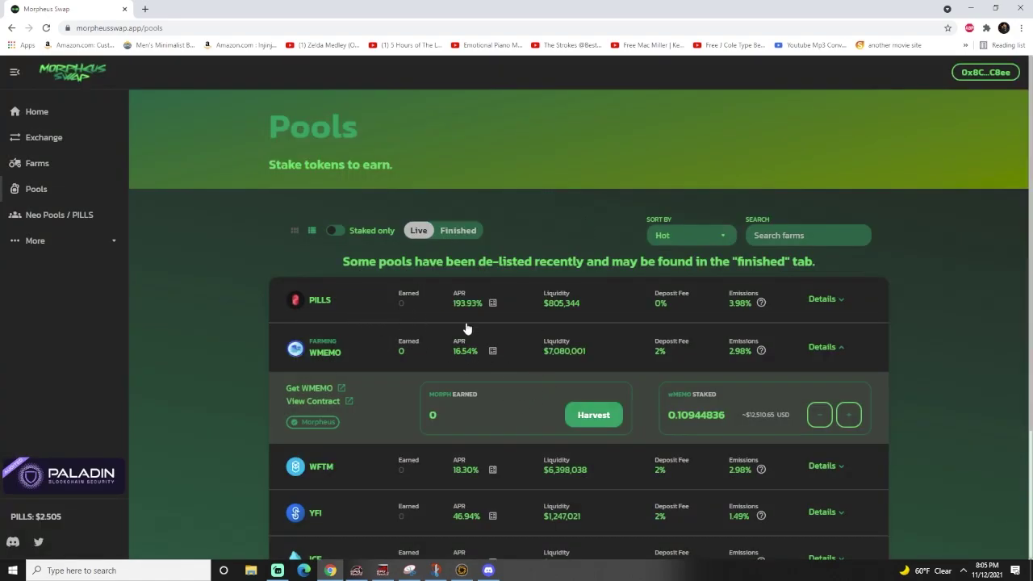
- Open the Neo Pools / PILLS page and examine the current ratio for swapping MORPH to PILLS
click(29, 219)
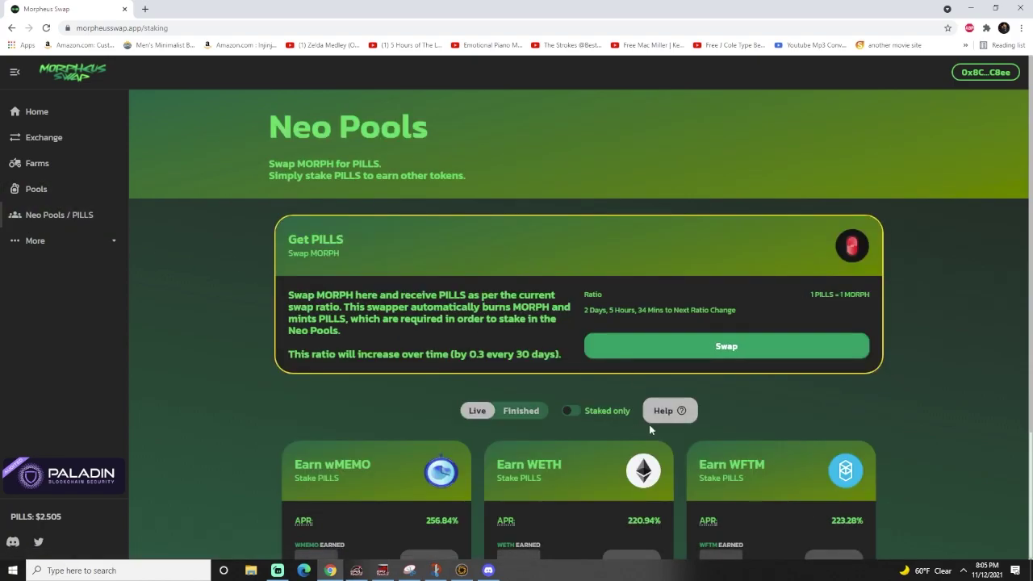
scroll(678, 411, down, 1)
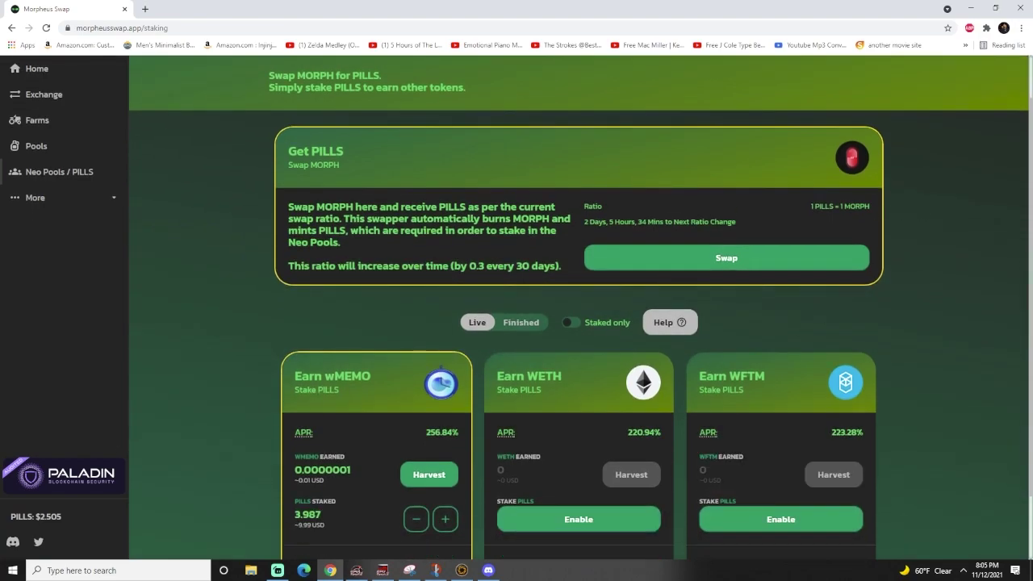
drag(842, 207, 810, 212)
click(797, 212)
- Swap the maximum MORPH balance for PILLS, confirm the transaction in MetaMask and dismiss the resulting notice
click(707, 252)
click(567, 343)
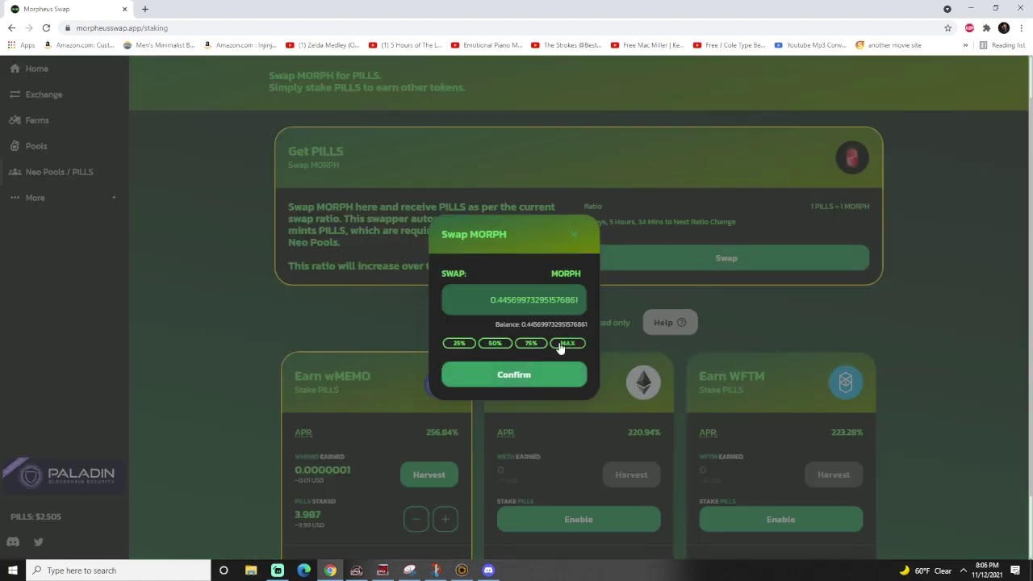
click(514, 378)
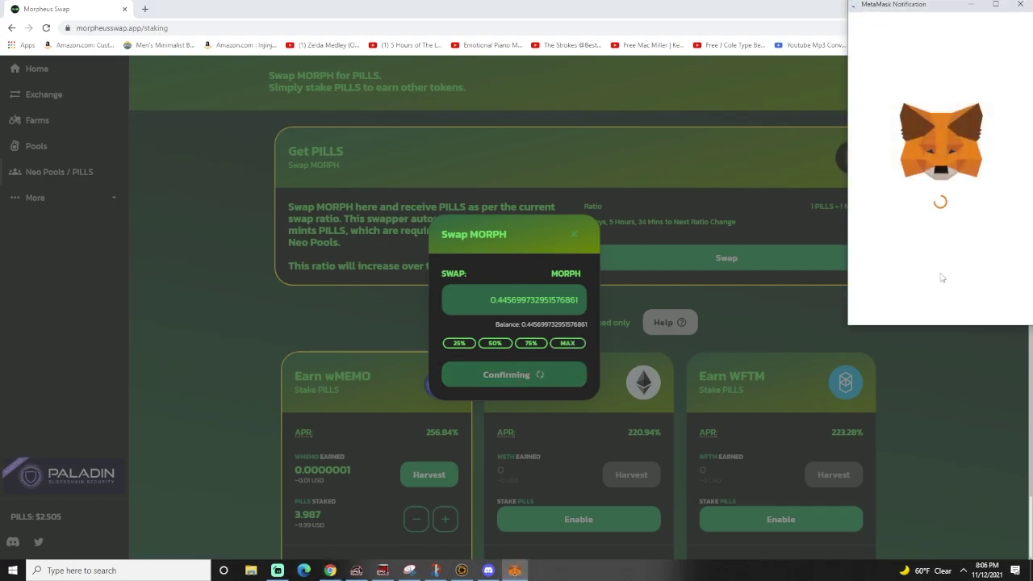
scroll(963, 277, down, 2)
scroll(964, 277, down, 1)
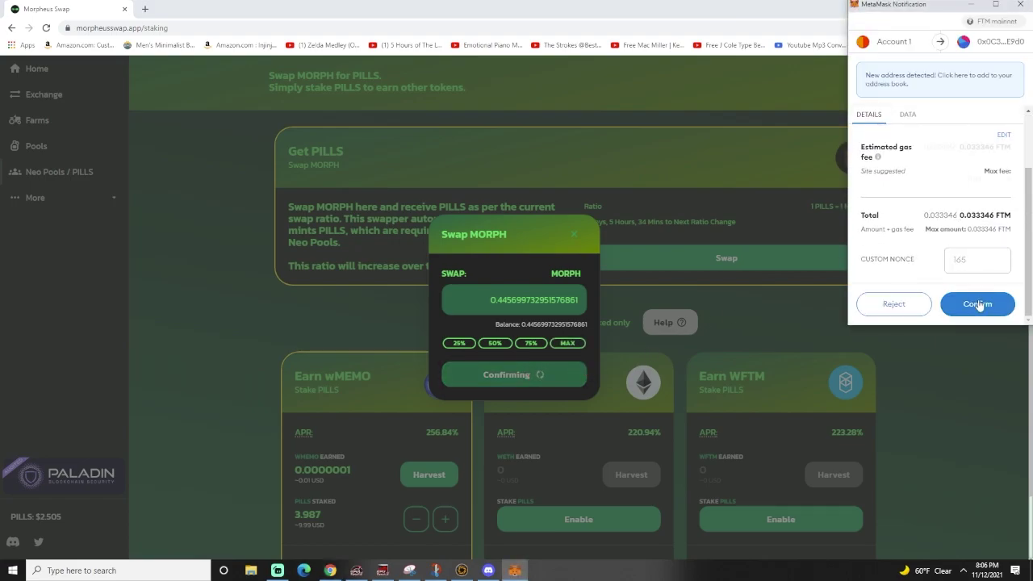
click(977, 303)
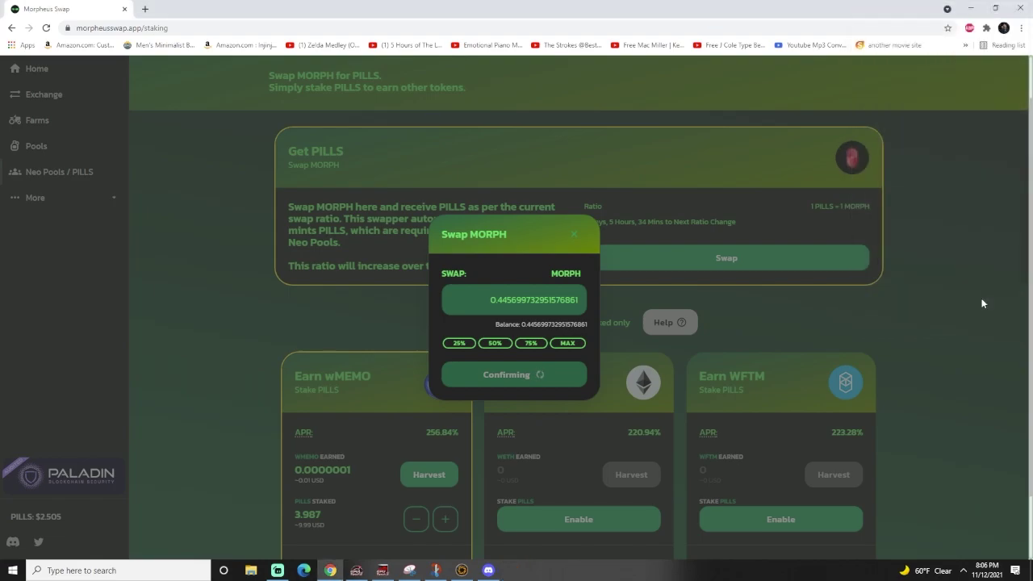
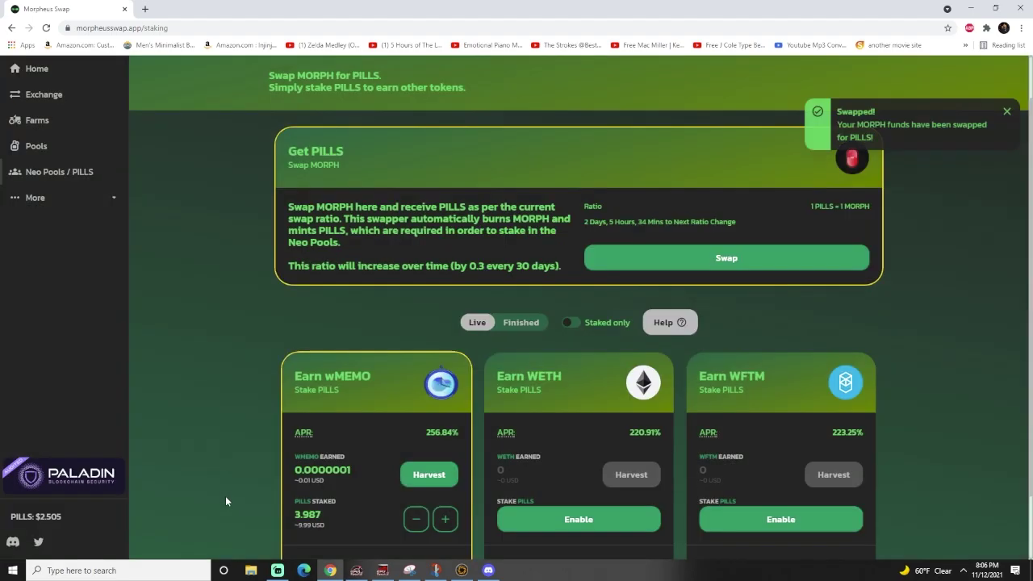
click(1007, 113)
- Stake the maximum PILLS balance in the Earn wMEMO pool, confirm the transaction in MetaMask and close the staking dialog
scroll(359, 354, down, 1)
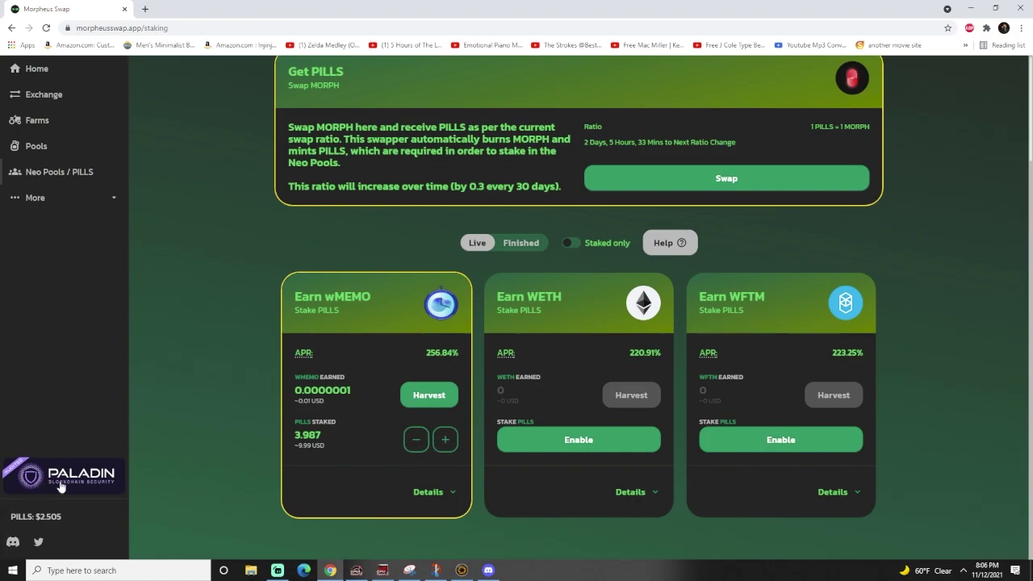
click(448, 448)
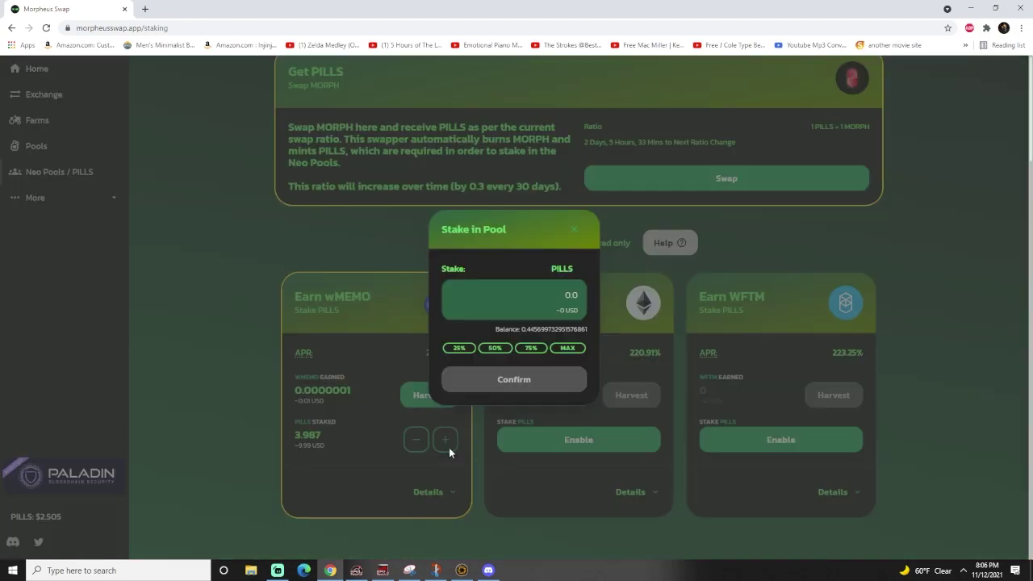
click(568, 349)
click(520, 394)
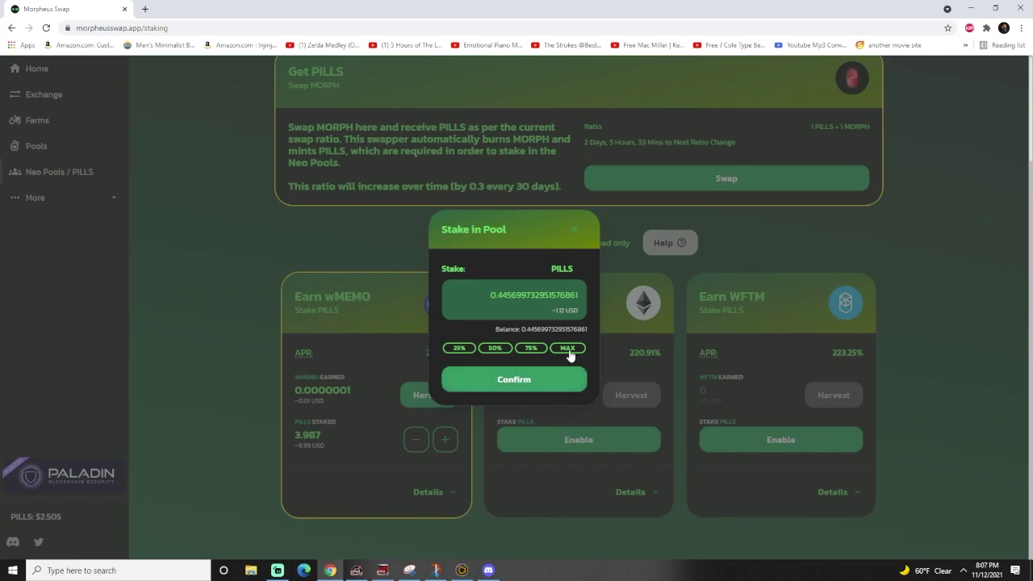
click(556, 375)
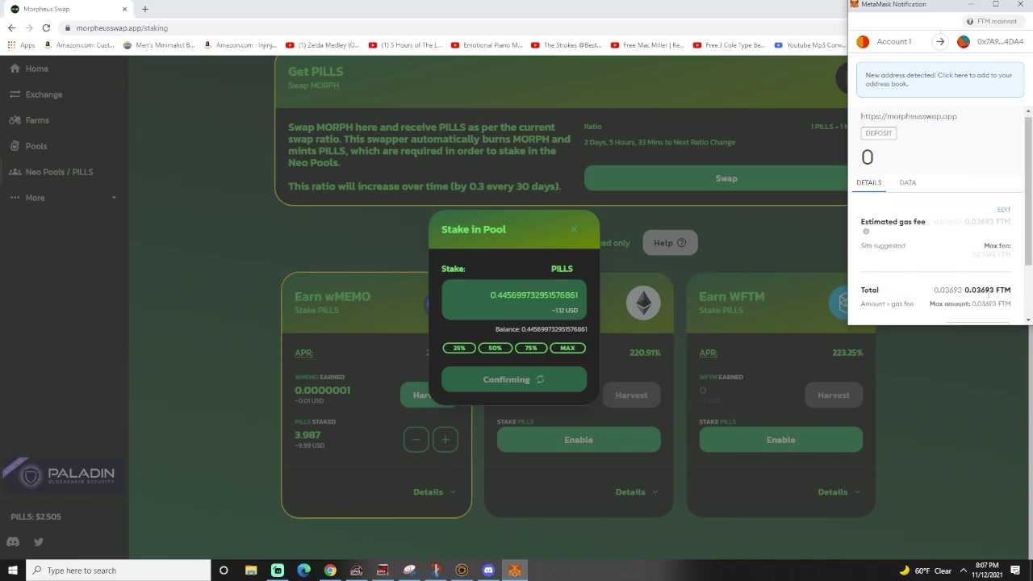
scroll(989, 292, down, 2)
click(978, 304)
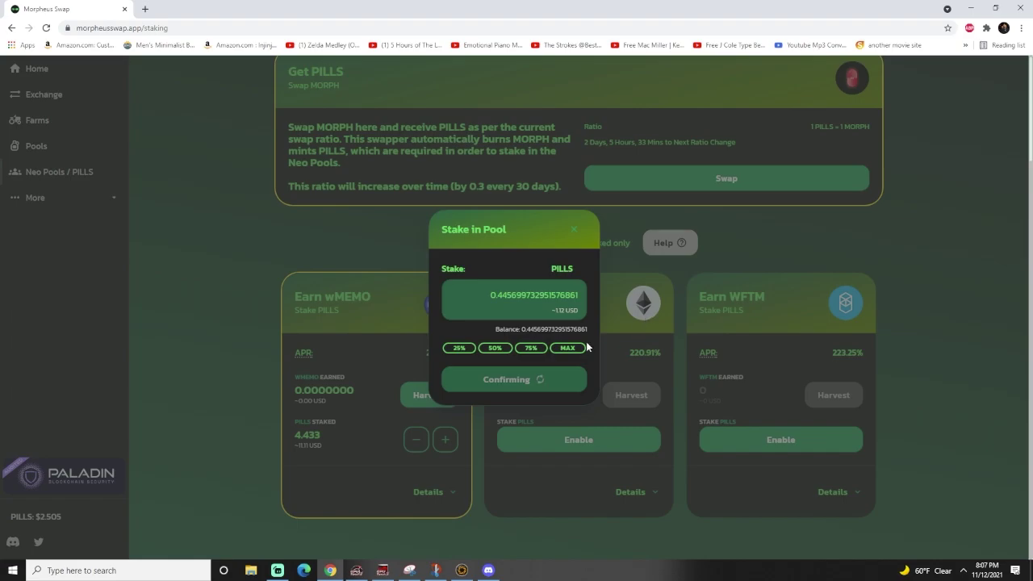
click(576, 234)
- Inspect the PILLS staked and WMEMO earned amounts in the Earn wMEMO pool and dismiss the staking notice
drag(325, 451, 287, 434)
click(323, 440)
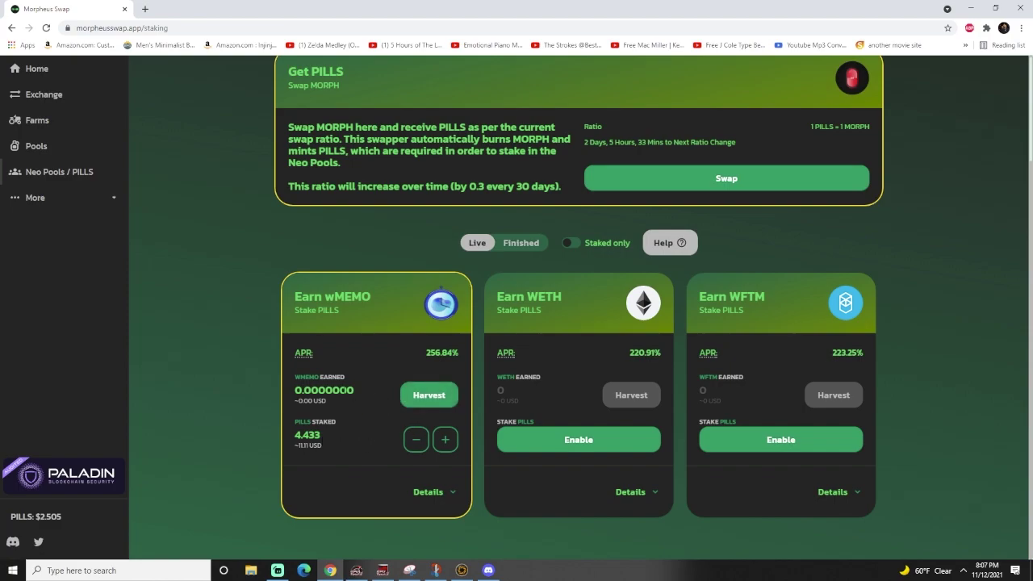
triple_click(319, 377)
click(342, 395)
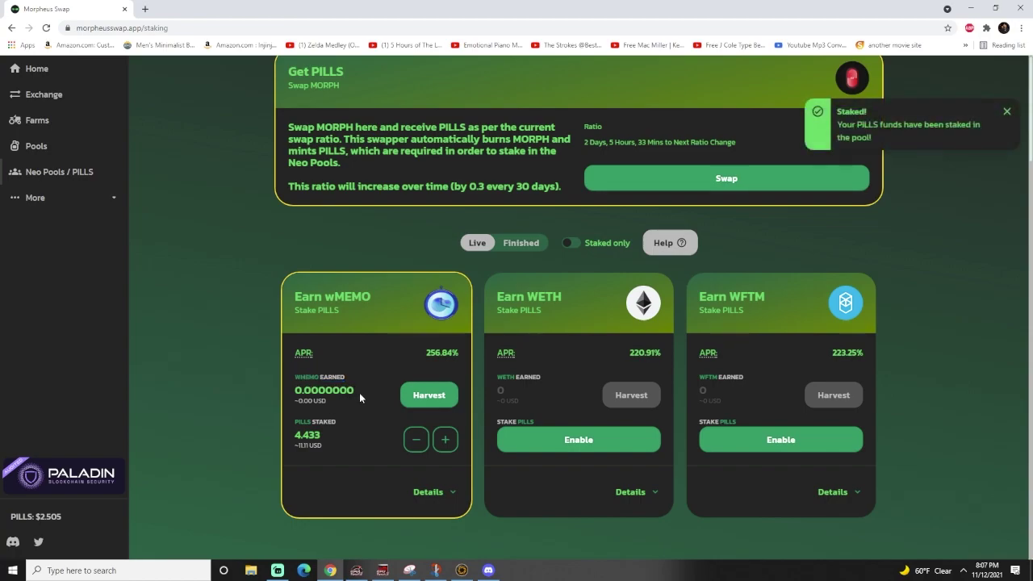
click(1006, 112)
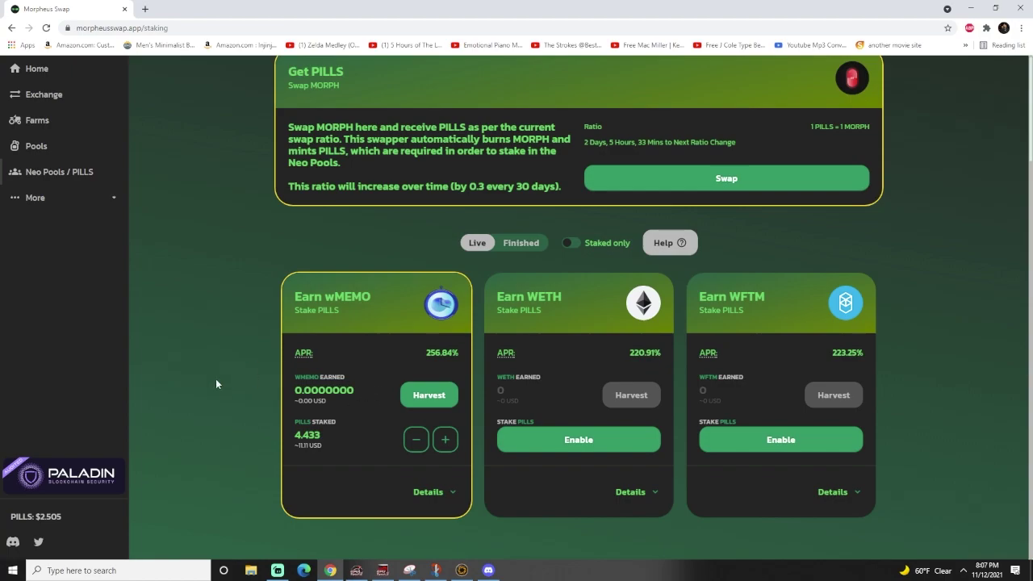
- Open the harvest dialog of the Earn wMEMO pool and look up the WMEMO token in MetaMask's asset list
click(436, 406)
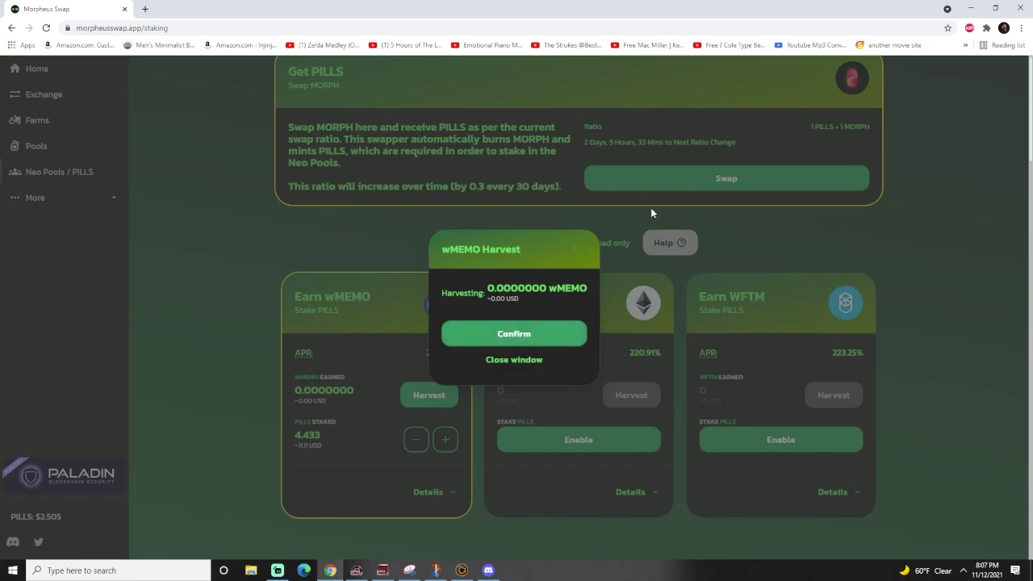
click(985, 27)
click(877, 133)
scroll(945, 258, down, 1)
scroll(945, 259, down, 2)
click(831, 127)
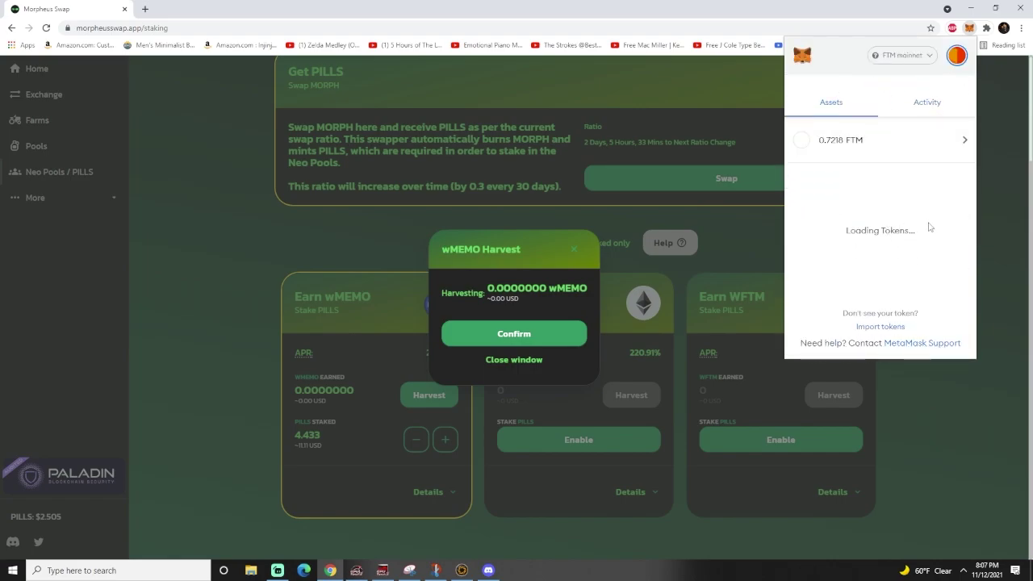
scroll(919, 234, up, 2)
scroll(902, 253, down, 3)
scroll(902, 253, down, 4)
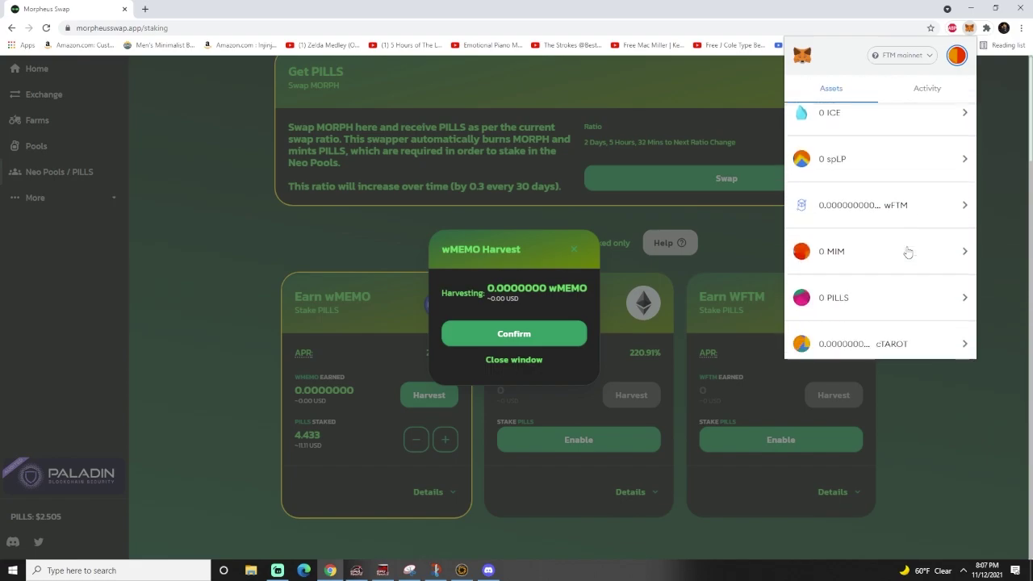
scroll(864, 298, down, 3)
click(858, 272)
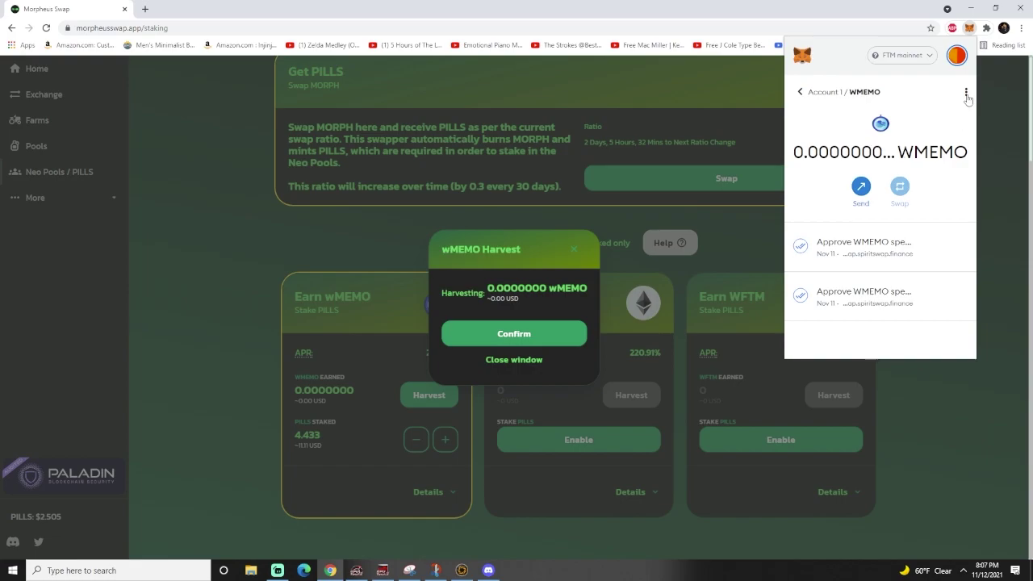
- Inspect the WMEMO token's options and full balance in MetaMask and close the wallet and the harvest dialog
click(966, 94)
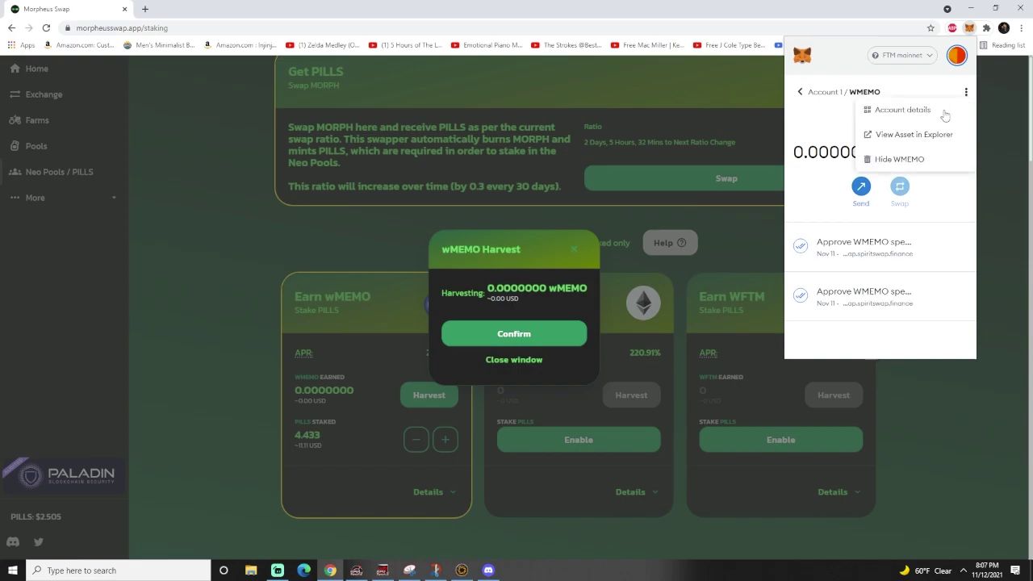
click(893, 117)
click(962, 81)
double_click(857, 150)
right_click(857, 151)
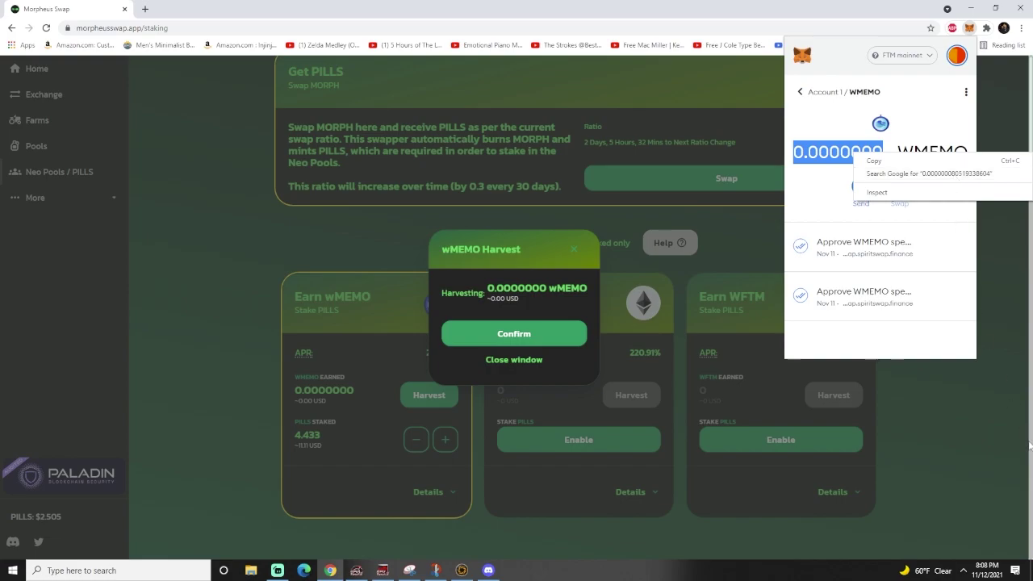
click(624, 337)
click(623, 337)
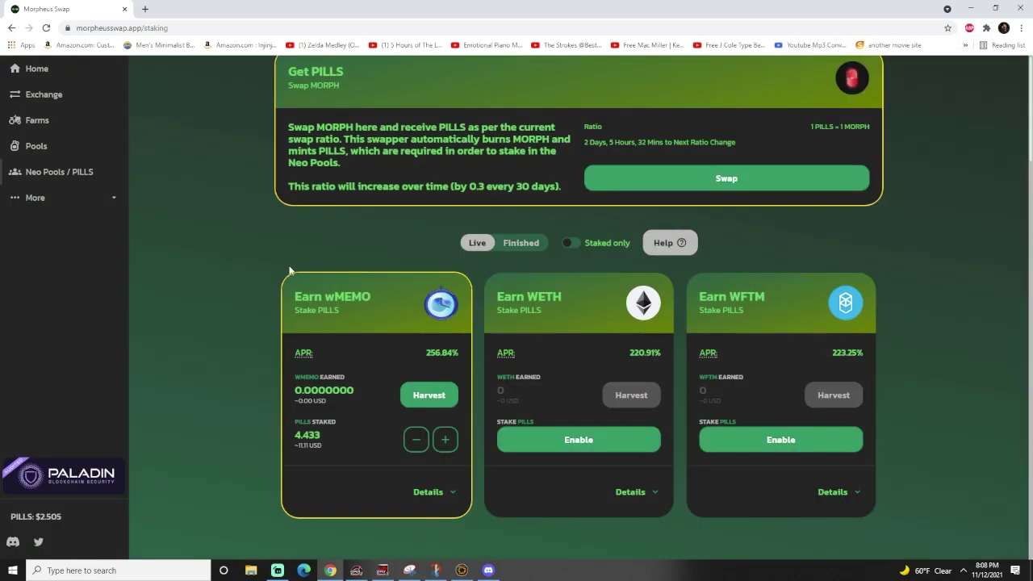
- Examine the PILLS staked amount and the APR of the Earn wMEMO pool
double_click(306, 434)
click(334, 435)
double_click(442, 353)
scroll(417, 379, up, 1)
- Expand the WMEMO entry on the Pools page and preview staking the maximum wMEMO balance, cancelling the dialog
click(62, 151)
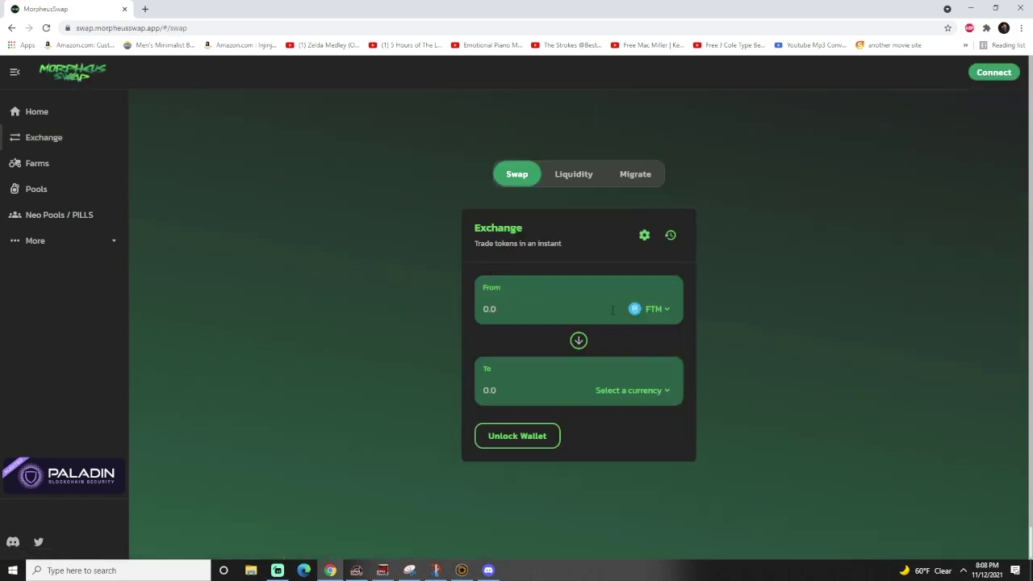
click(38, 190)
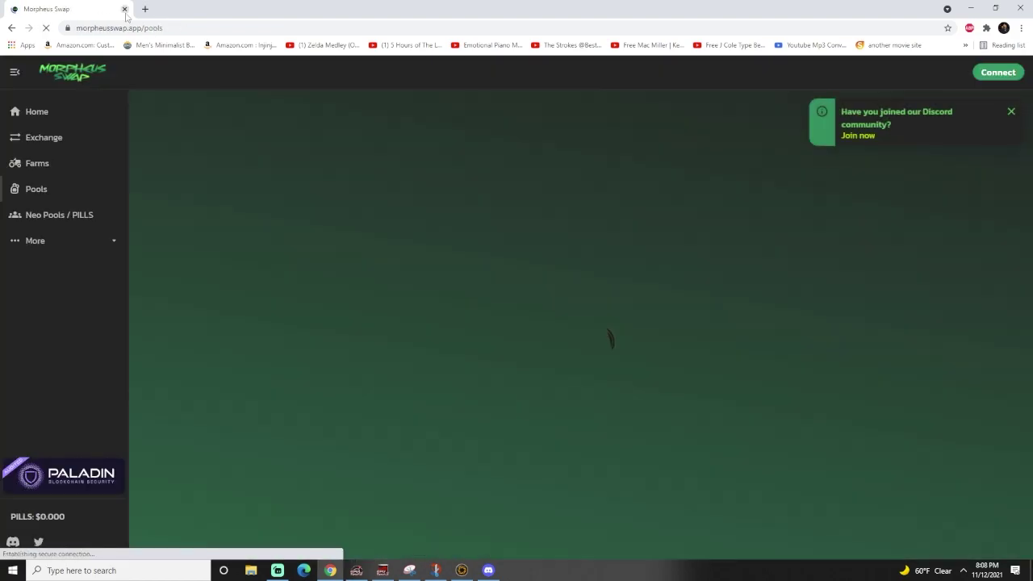
scroll(693, 324, down, 1)
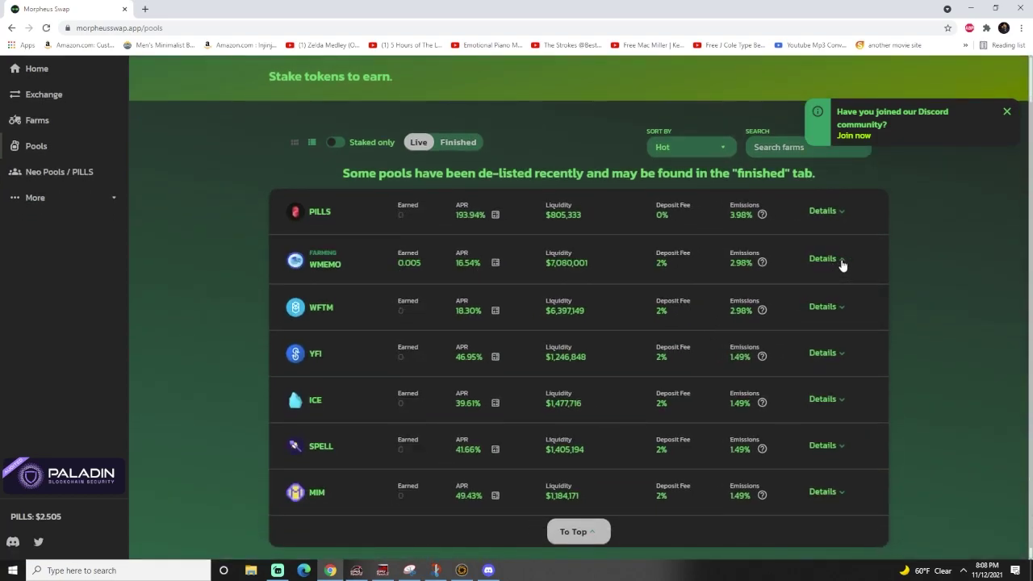
click(840, 262)
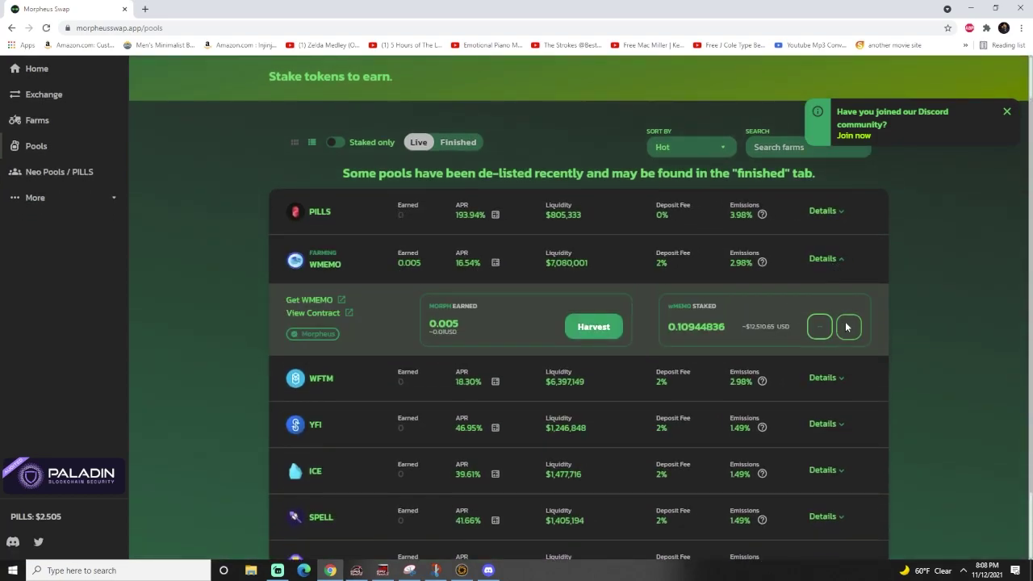
click(848, 326)
click(555, 298)
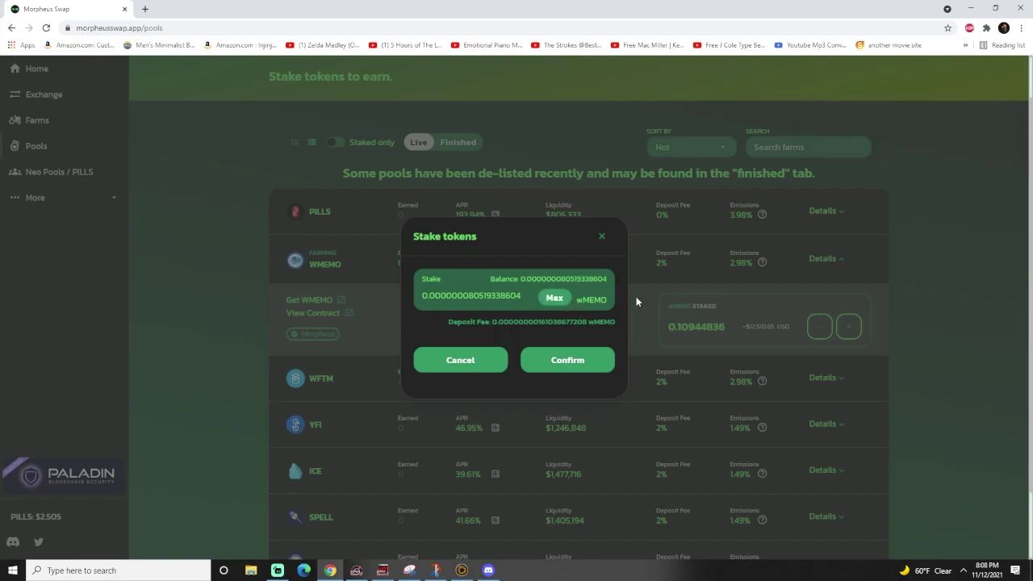
click(602, 237)
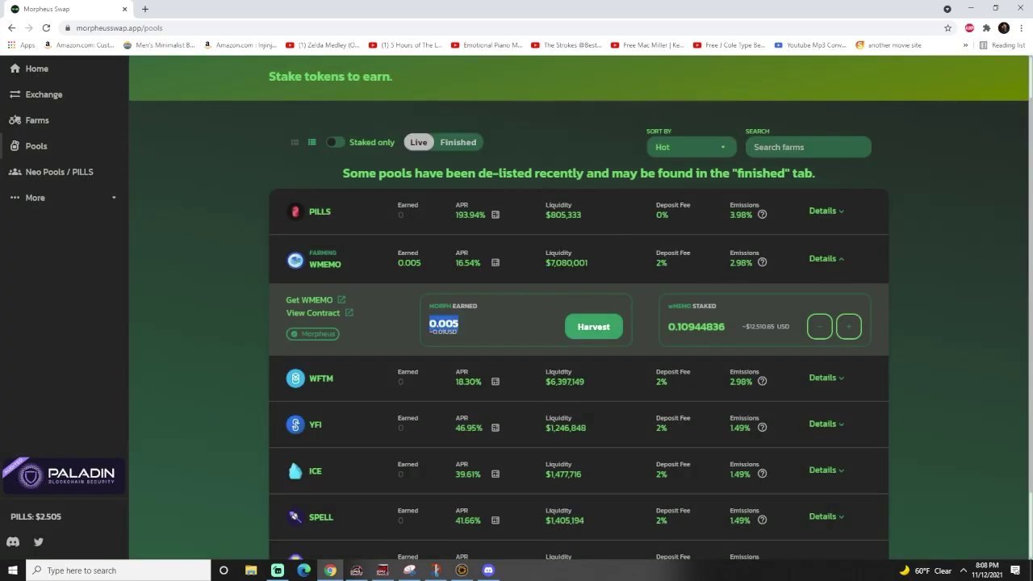
- Revisit the Earn wMEMO pool on the Neo Pools page and reopen the WMEMO details on the Pools page
click(36, 172)
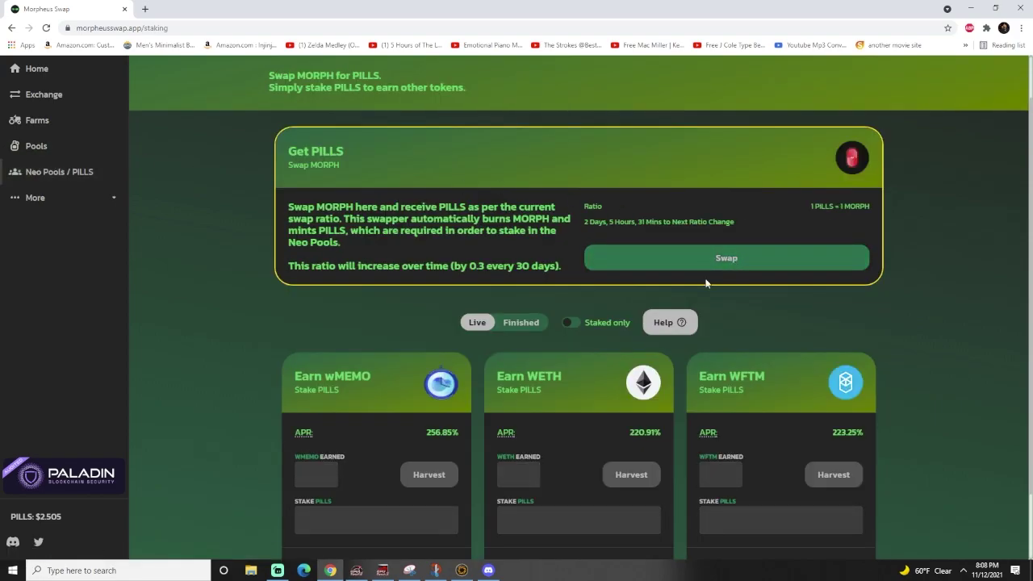
scroll(392, 334, down, 1)
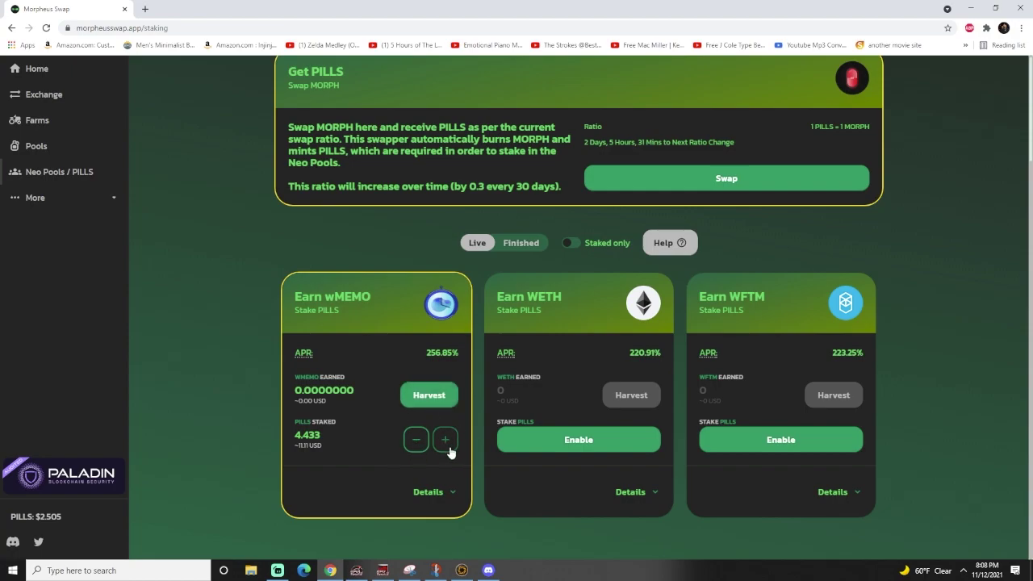
click(45, 95)
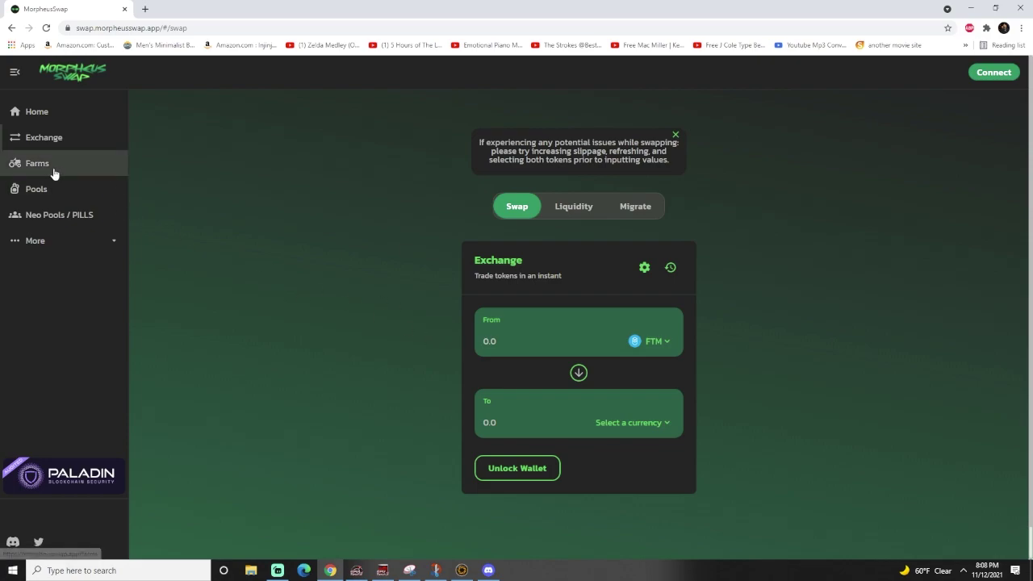
click(45, 192)
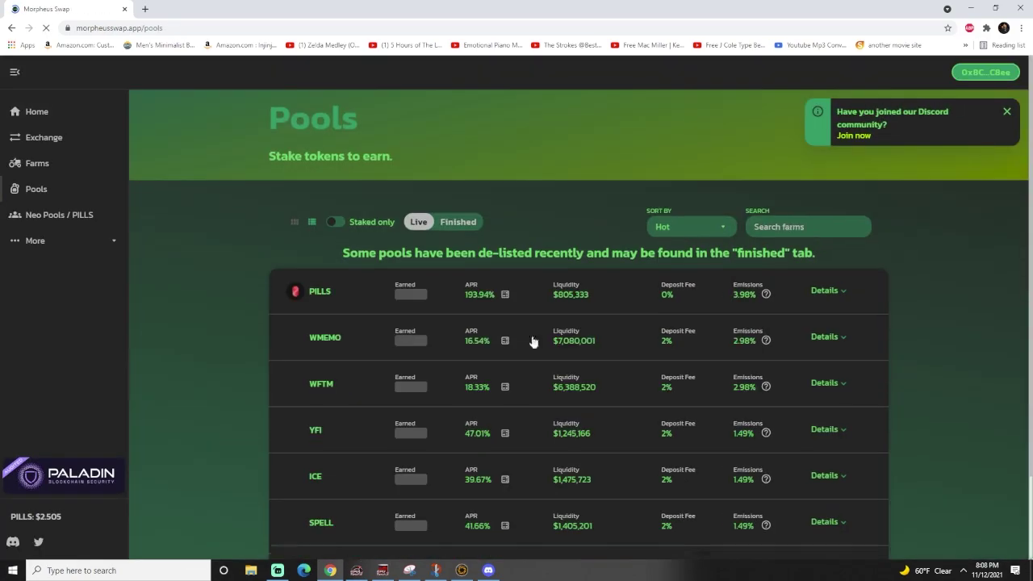
scroll(530, 341, down, 1)
click(704, 262)
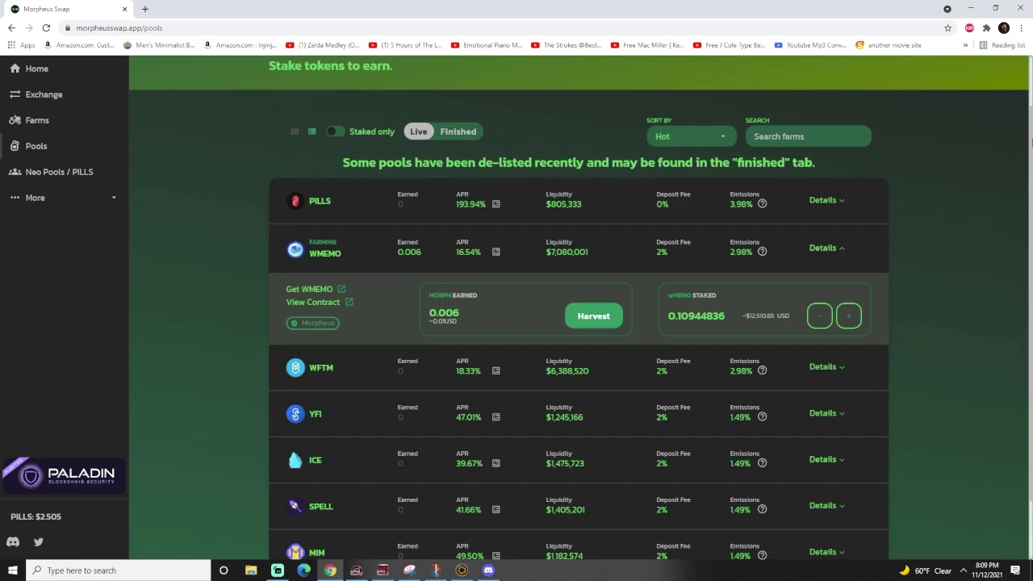
click(985, 27)
click(957, 129)
click(985, 27)
click(968, 28)
click(982, 210)
- Open the Neo Pools / PILLS page, examine the PILLS staked in the Earn wMEMO pool and reload the page
click(70, 176)
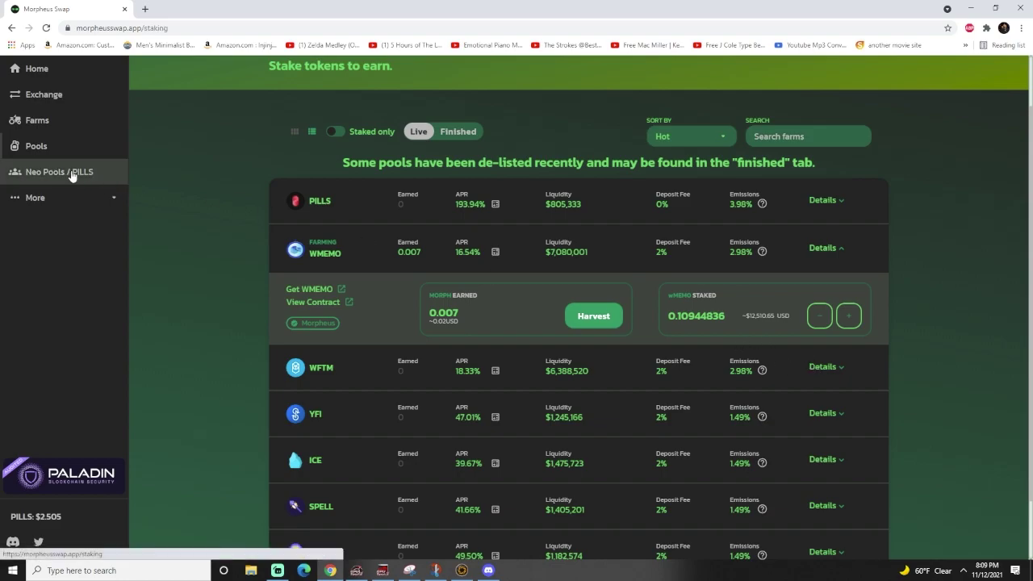
scroll(371, 352, down, 1)
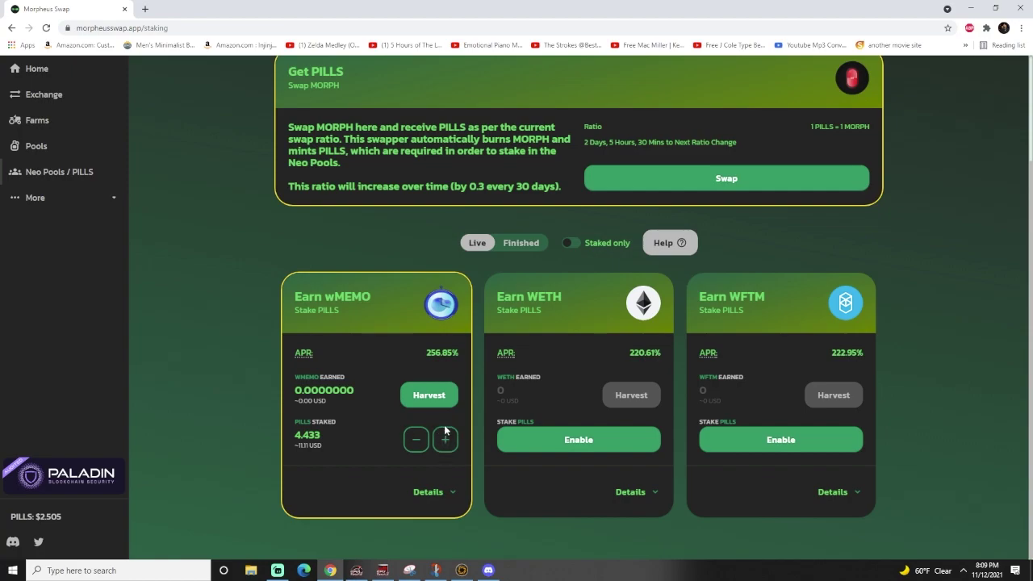
double_click(307, 435)
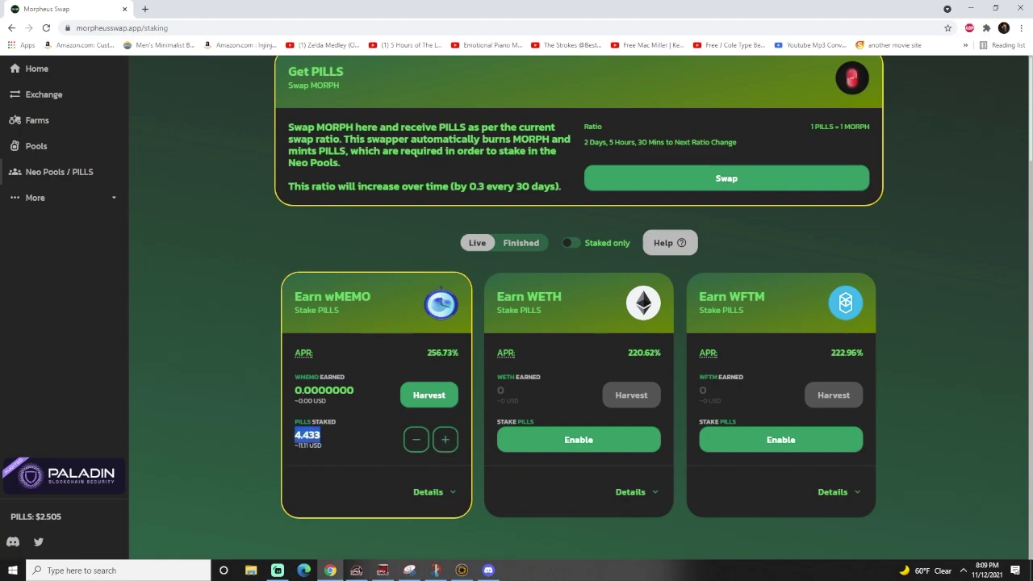
click(333, 437)
drag(317, 450, 283, 430)
click(330, 448)
key(F5)
scroll(749, 232, up, 1)
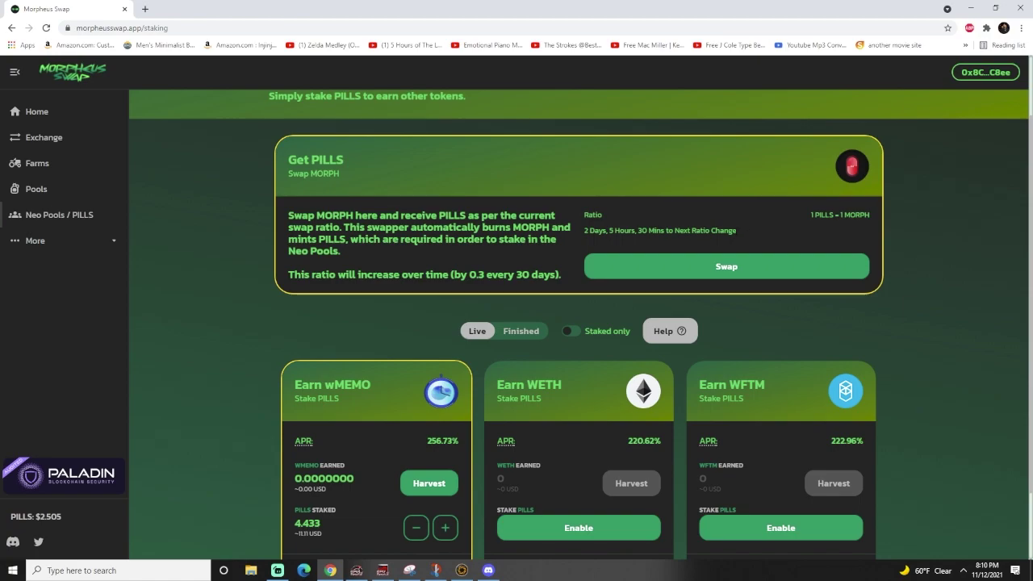
scroll(692, 266, down, 1)
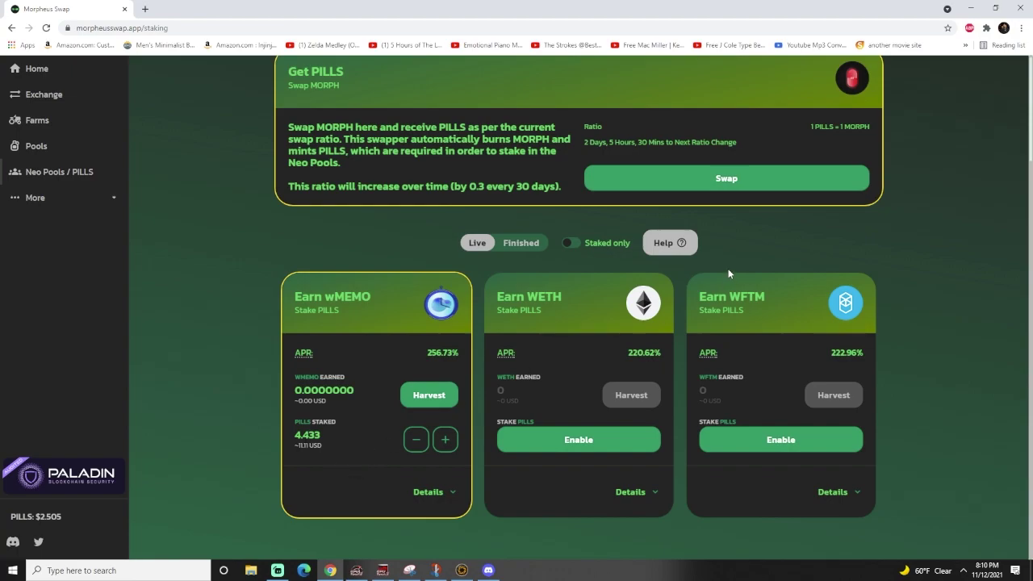
- Open the Morpheus Swap home page and review its Farms & Staking and Morpheus Stats sections
scroll(483, 416, up, 3)
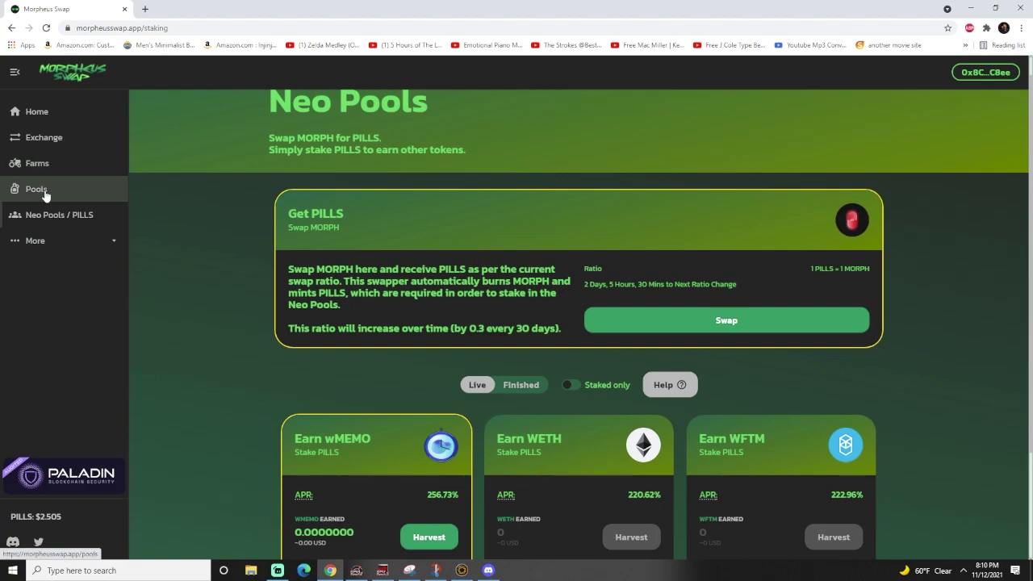
click(55, 113)
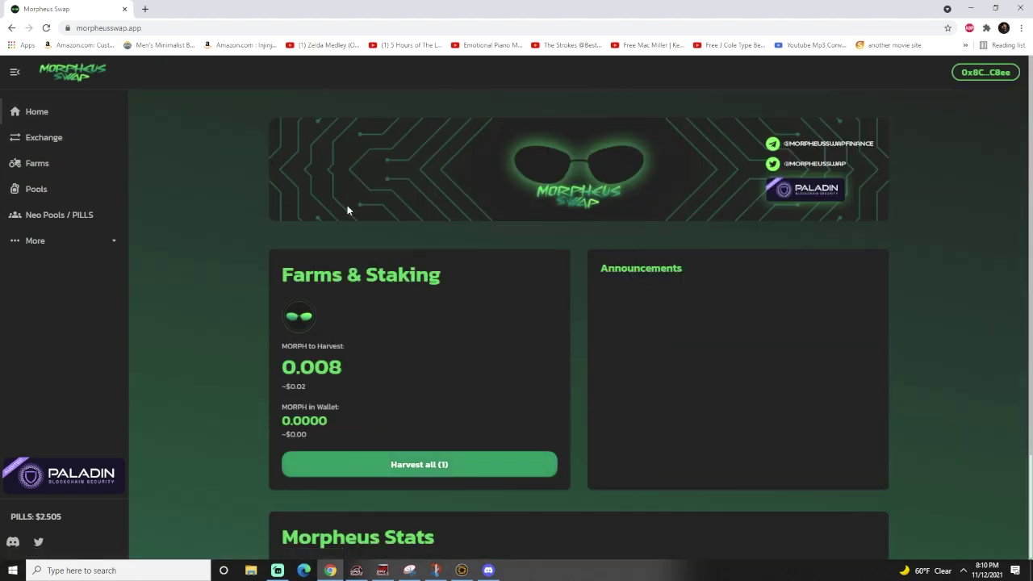
scroll(548, 427, down, 2)
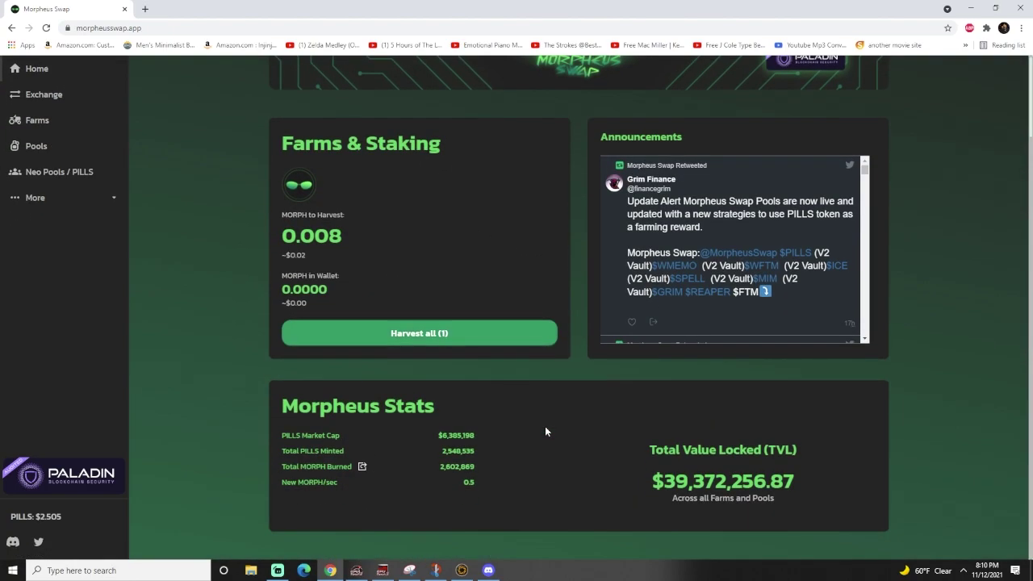